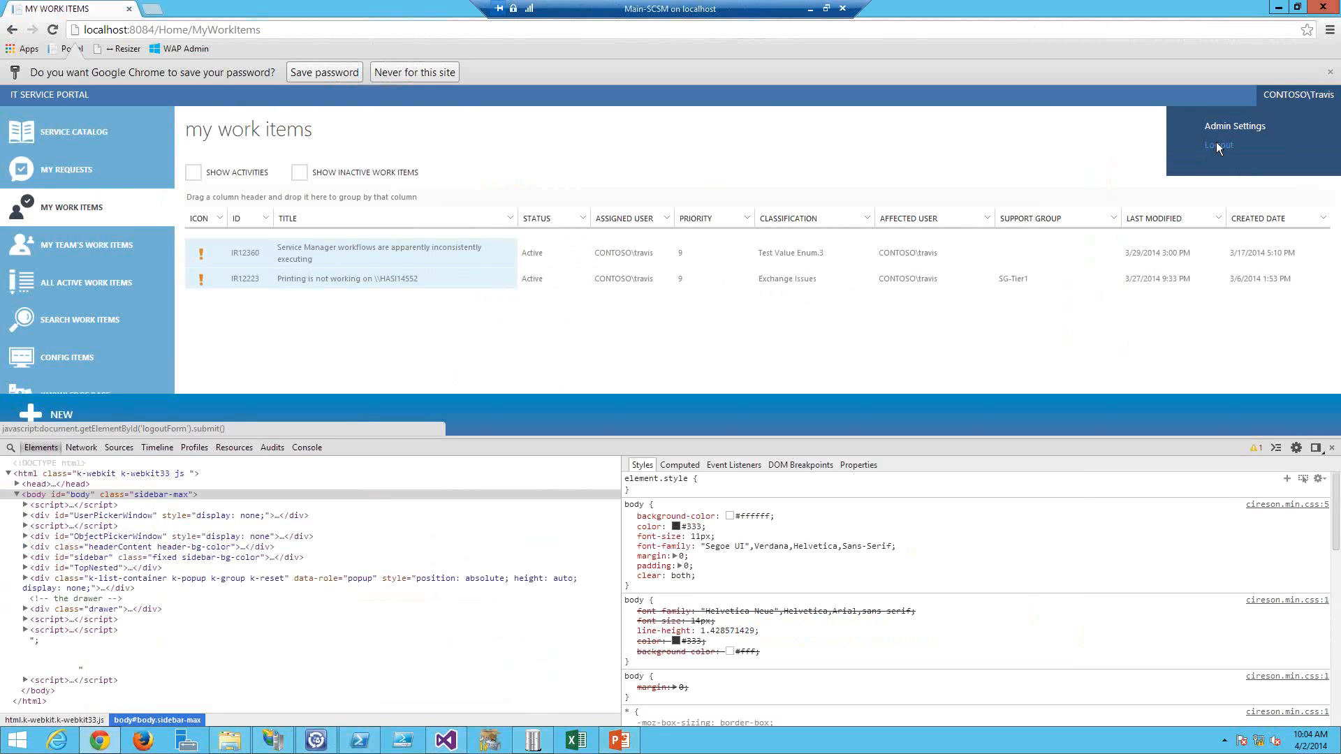
# Step: Log out of the service portal and highlight the login page's portal title text
pyautogui.click(1217, 145)
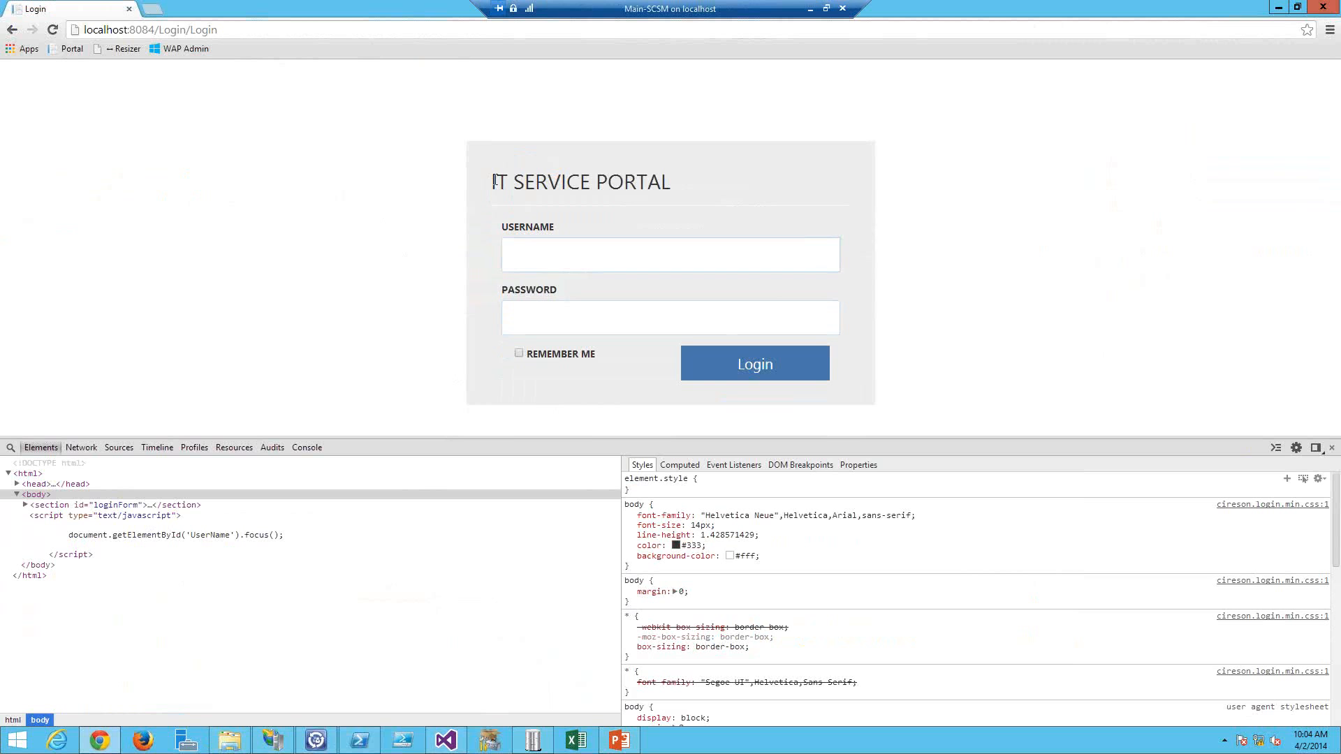
pyautogui.moveTo(496, 182); pyautogui.dragTo(665, 183)
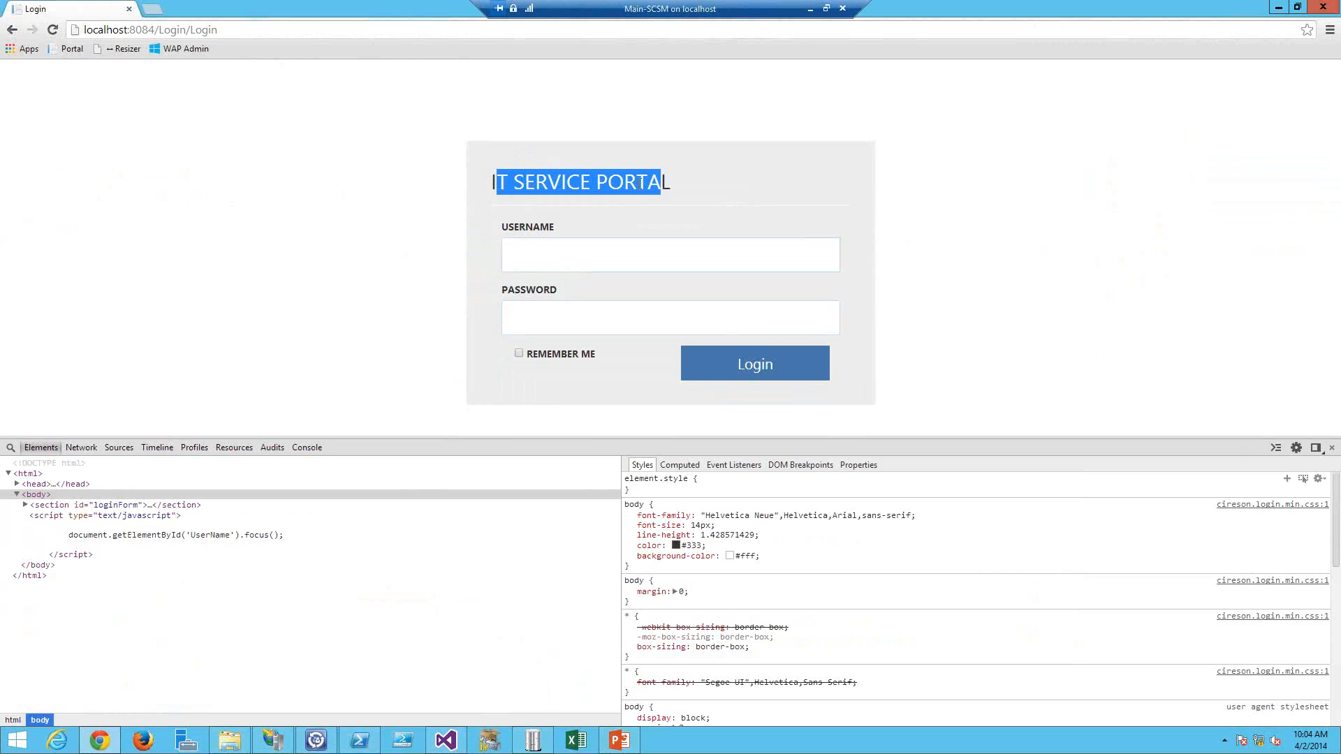
pyautogui.click(573, 183)
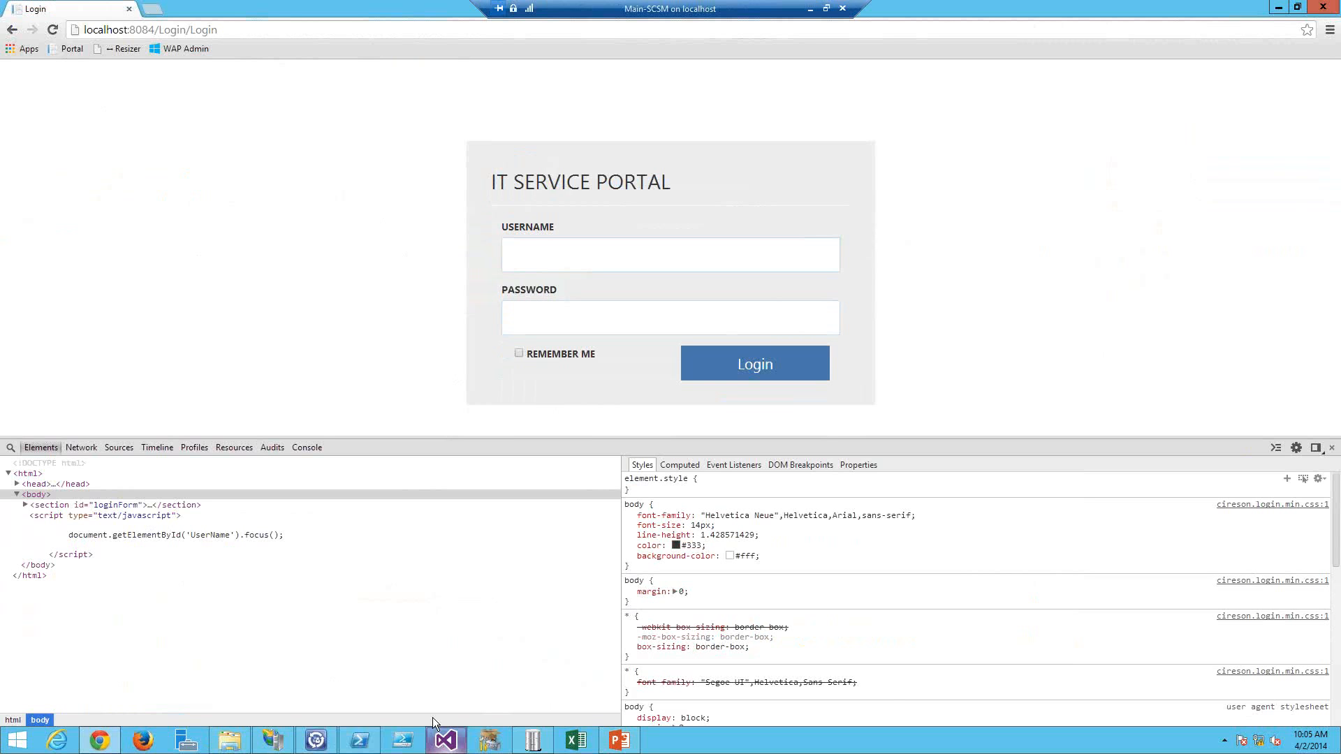
# Step: In Web.config, change the ApplicationTitle value to CIRESON SERVICE PORTAL and save the file
pyautogui.click(441, 737)
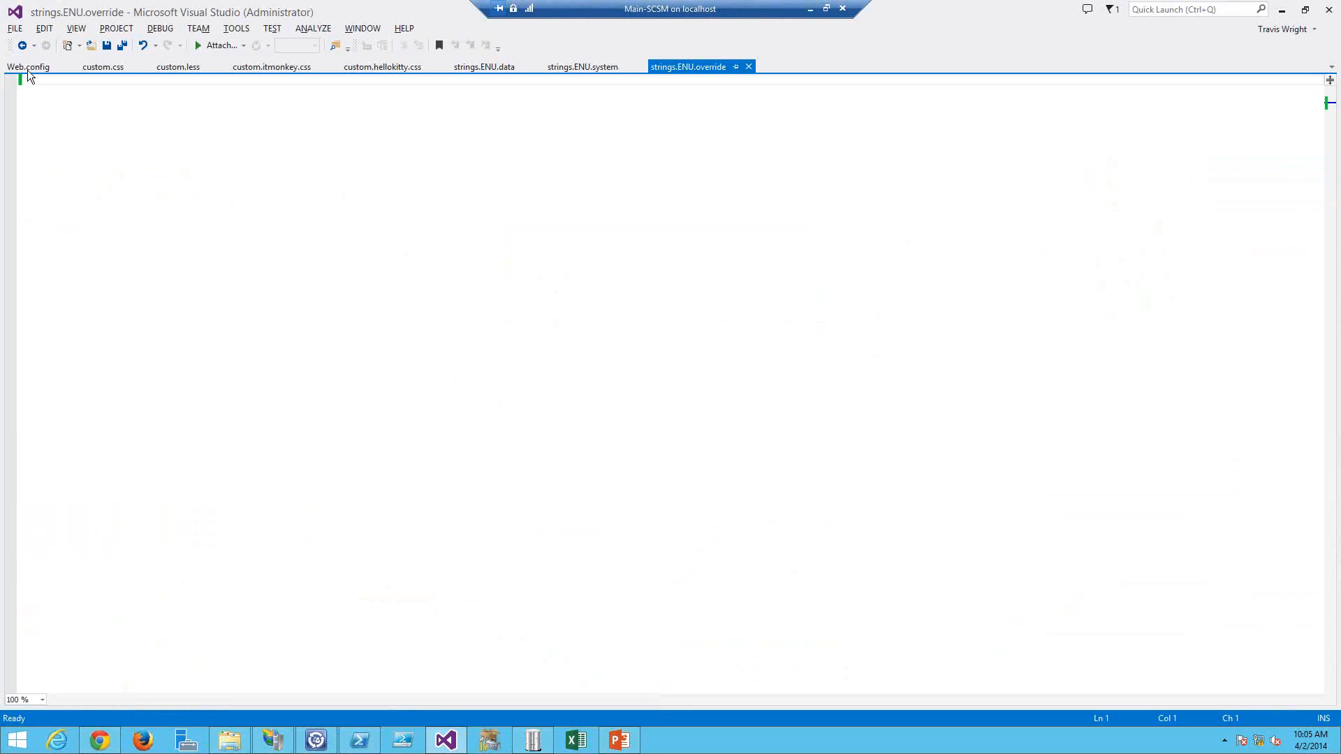
pyautogui.click(28, 70)
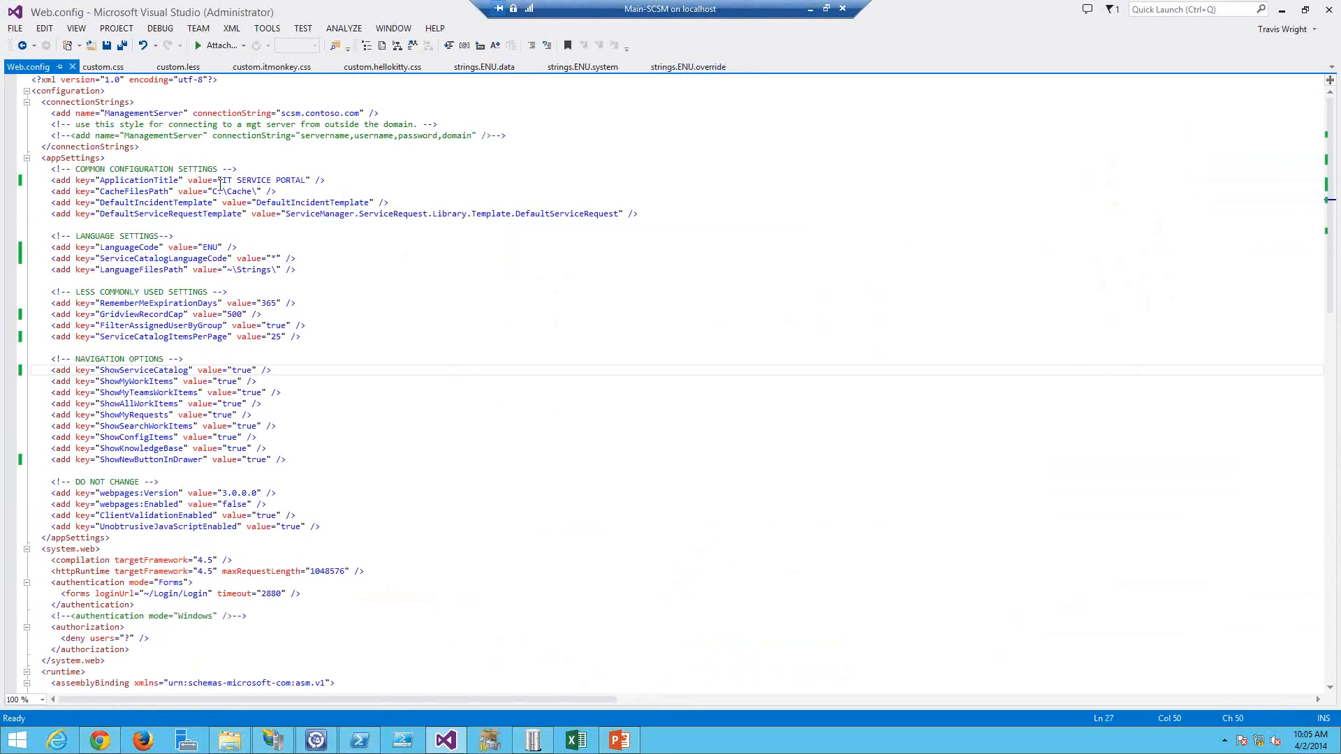
pyautogui.moveTo(222, 180)
pyautogui.mouseDown()
pyautogui.moveTo(307, 180)
pyautogui.moveTo(222, 181)
pyautogui.mouseUp()
pyautogui.click(239, 182)
pyautogui.write('CIRESON')
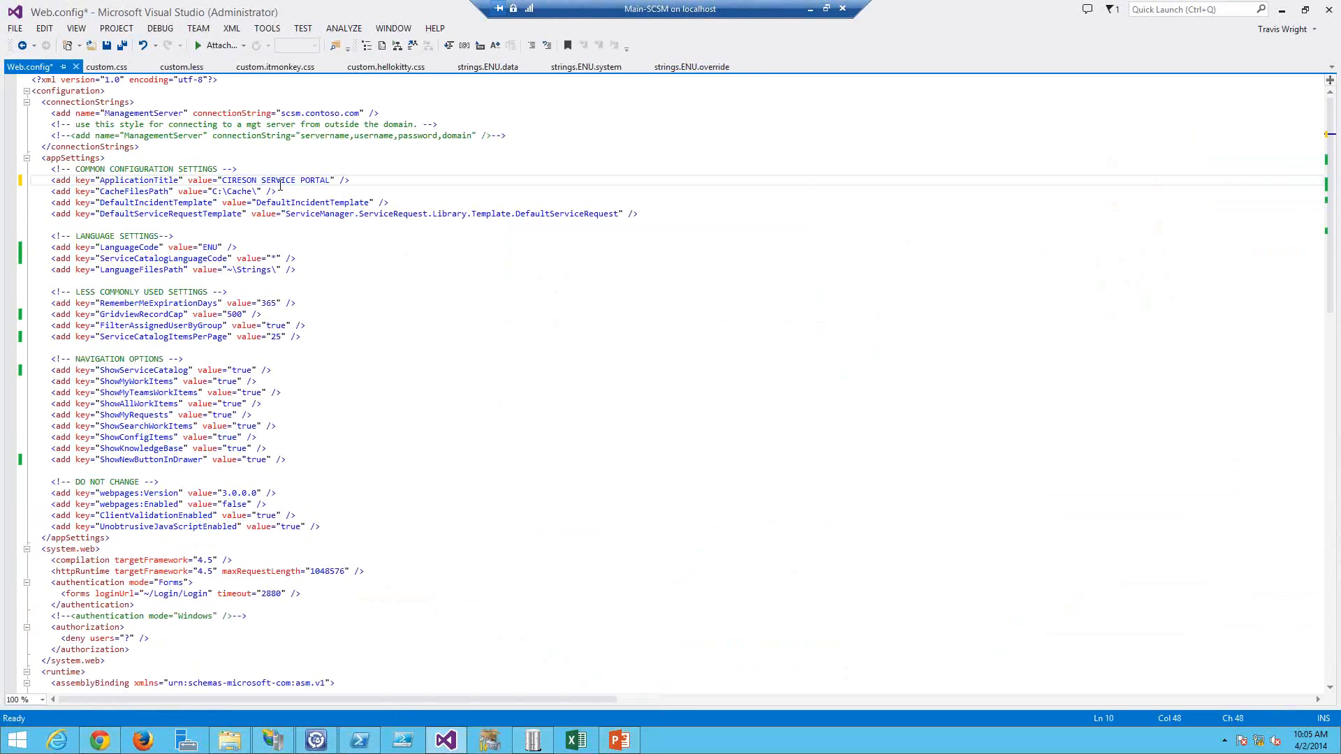
pyautogui.hotkey('ctrl', 's')
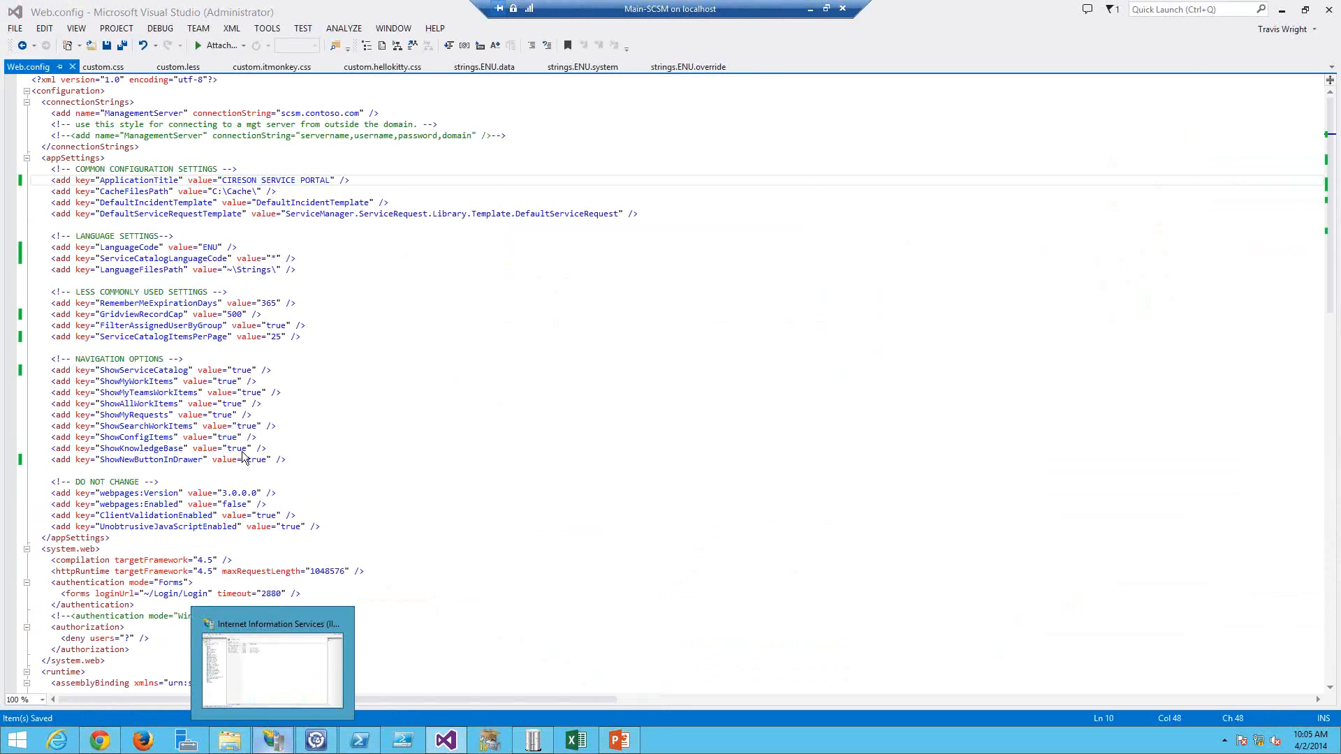
# Step: Open the 8084 site's context menu in IIS Manager, then reload the portal login page
pyautogui.click(272, 669)
pyautogui.rightClick(64, 153)
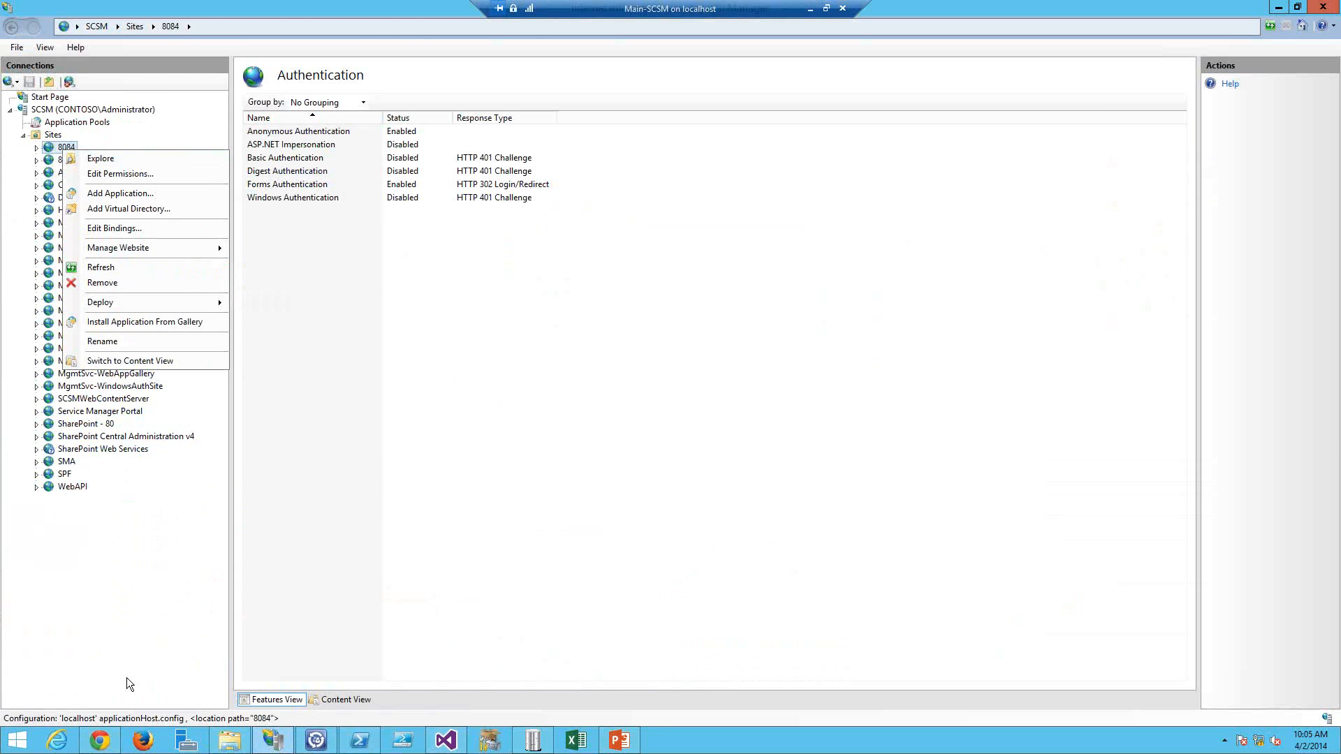
pyautogui.click(100, 740)
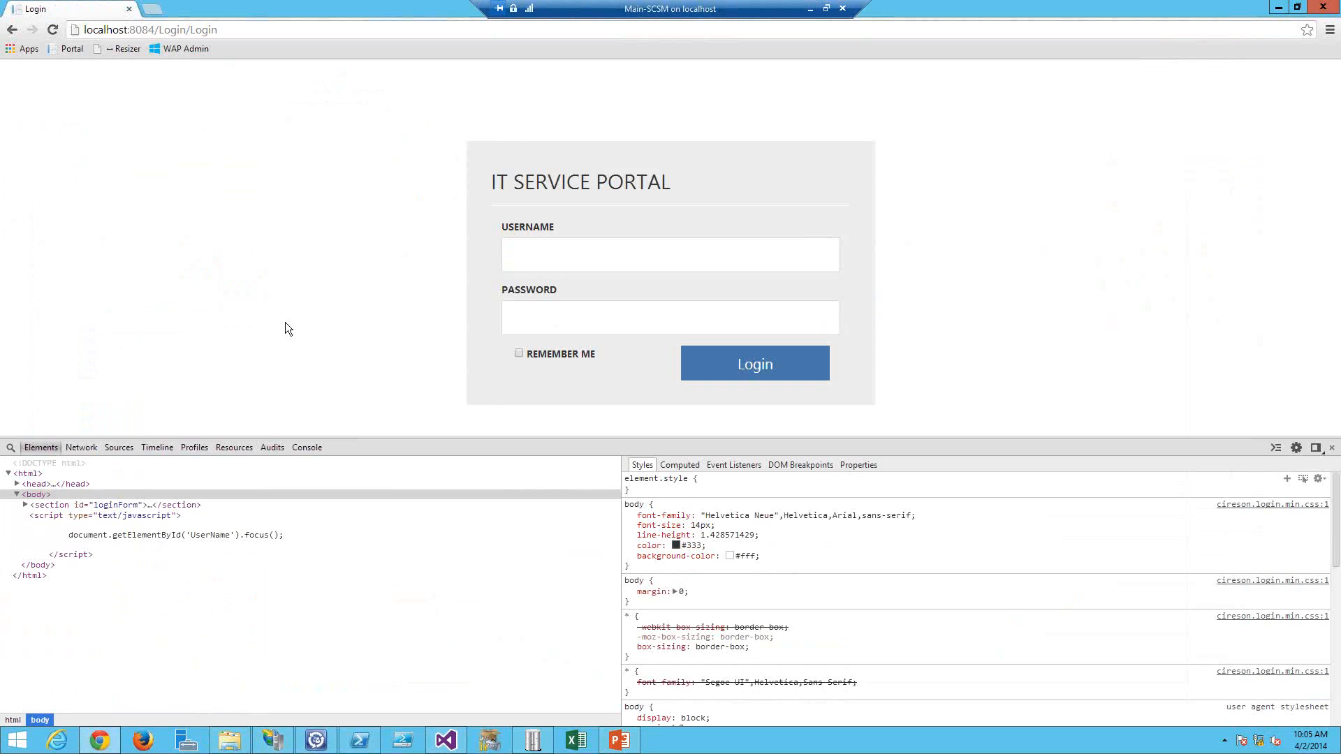
pyautogui.press('F5')
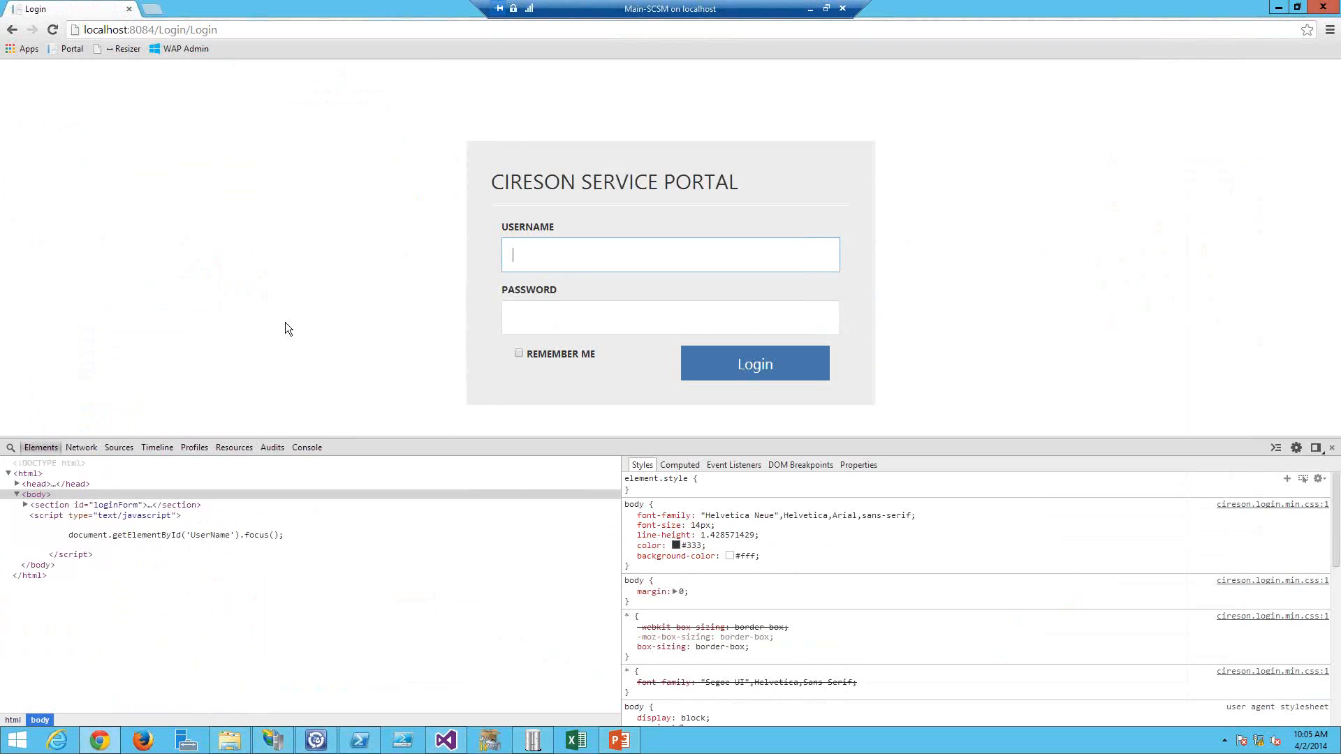
# Step: Sign in to the portal with the user's username and account password
pyautogui.write('trav')
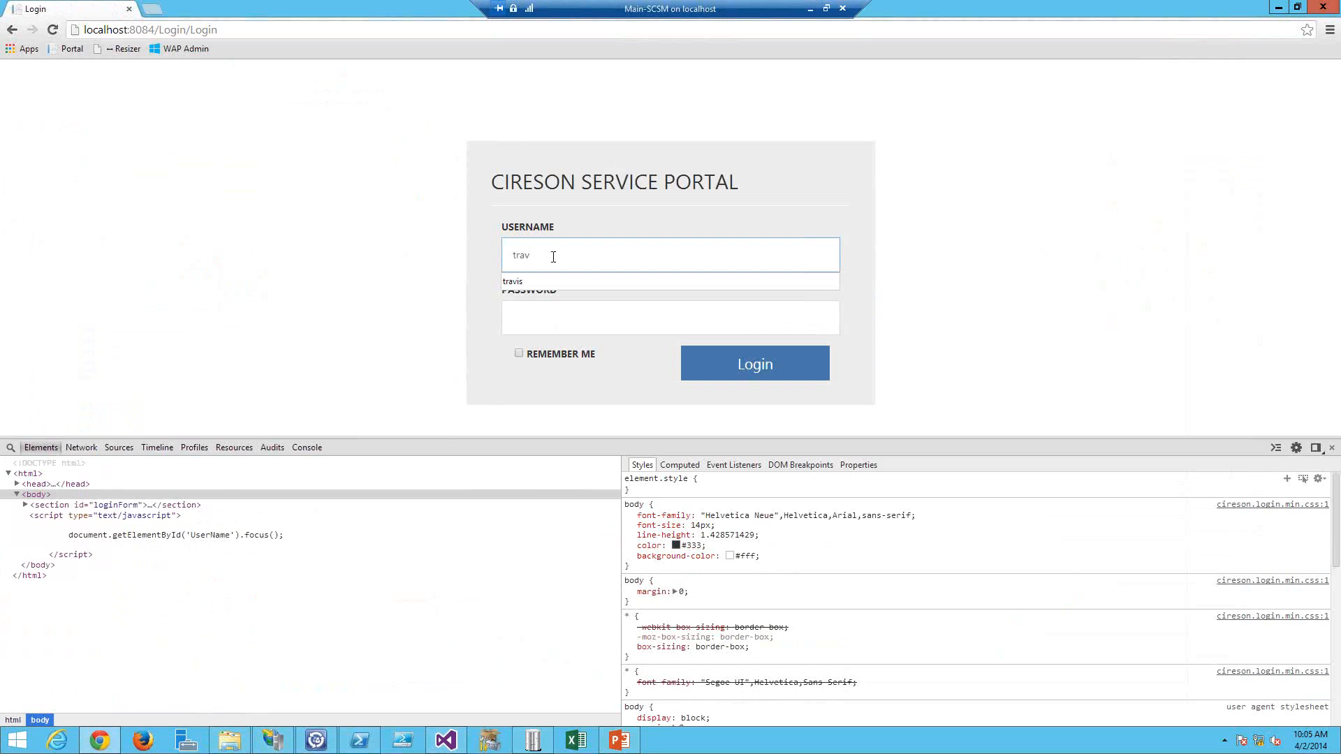
pyautogui.write('is')
pyautogui.press('Tab')
pyautogui.write('P')
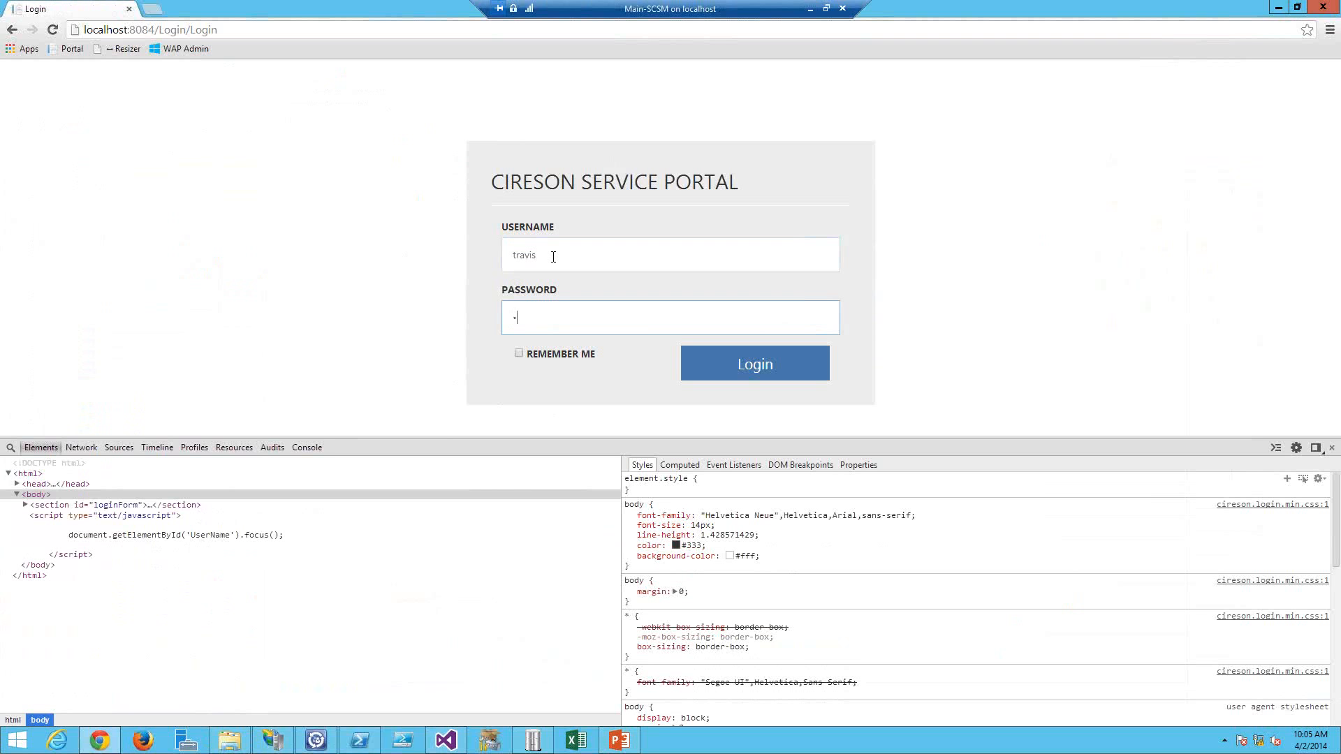
pyautogui.write('assword')
pyautogui.press('Return')
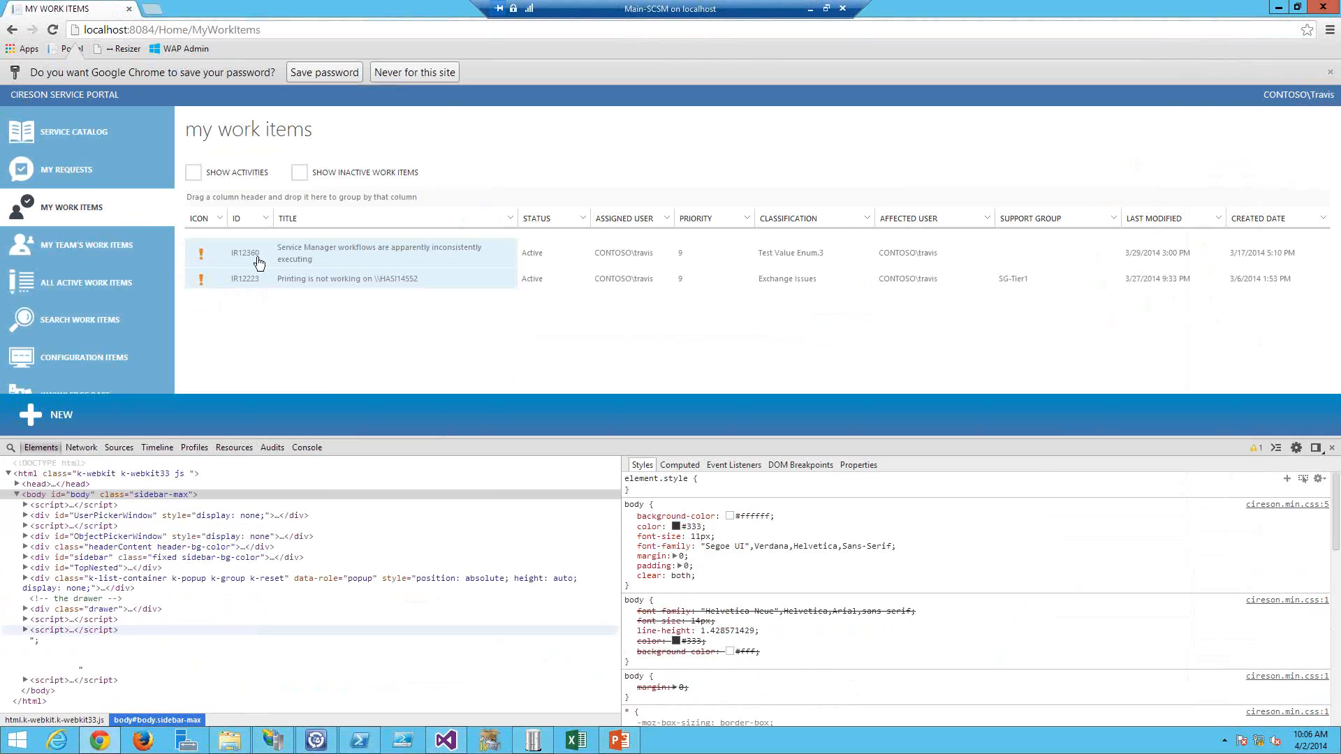
# Step: Review the CacheFilesPath and DefaultIncidentTemplate settings and the incident templates available in the console
pyautogui.hotkey('alt', 'Tab')
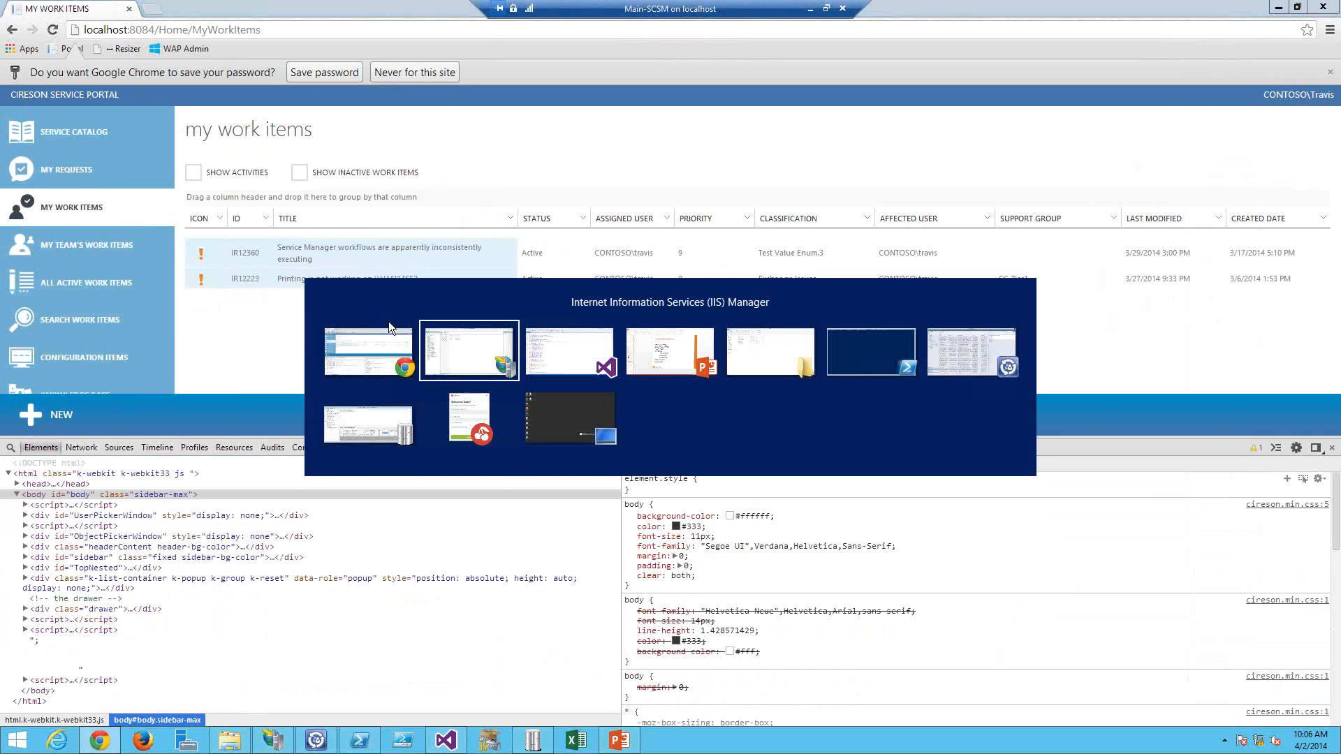
pyautogui.hotkey('alt', 'Tab')
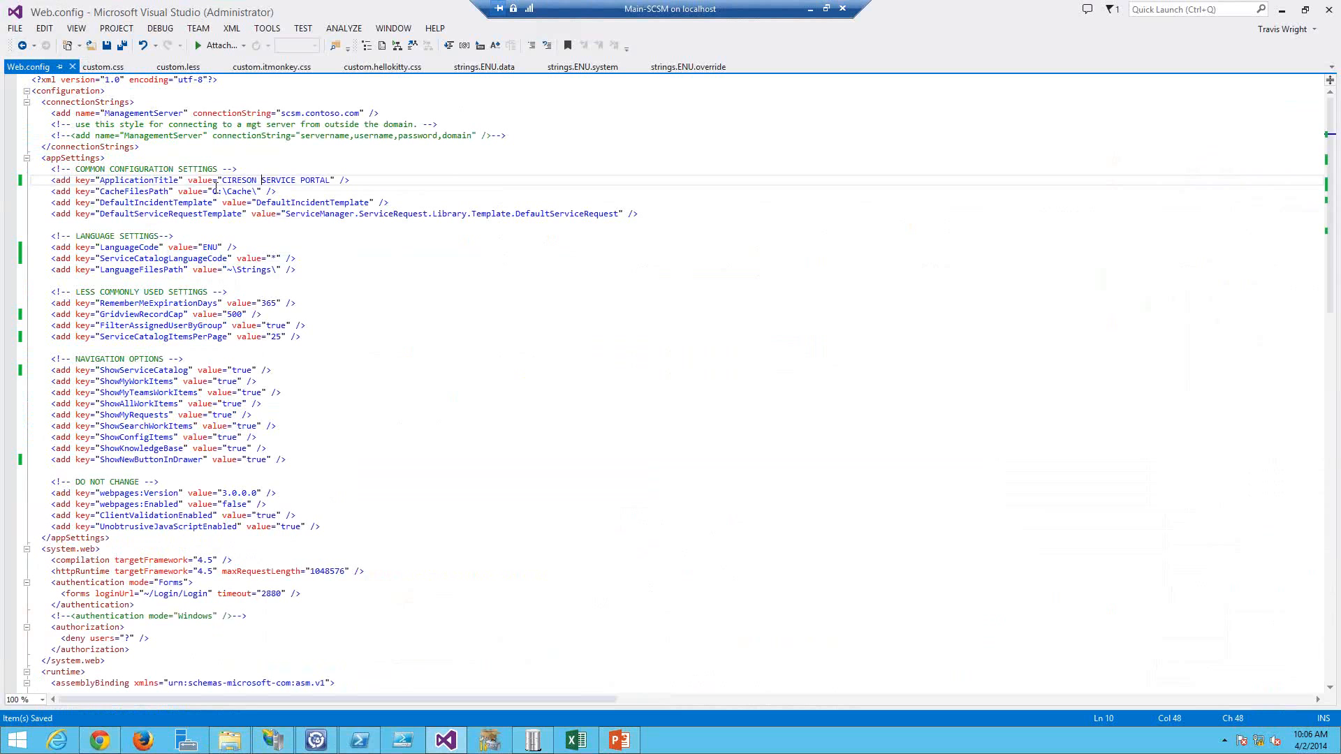
pyautogui.doubleClick(256, 191)
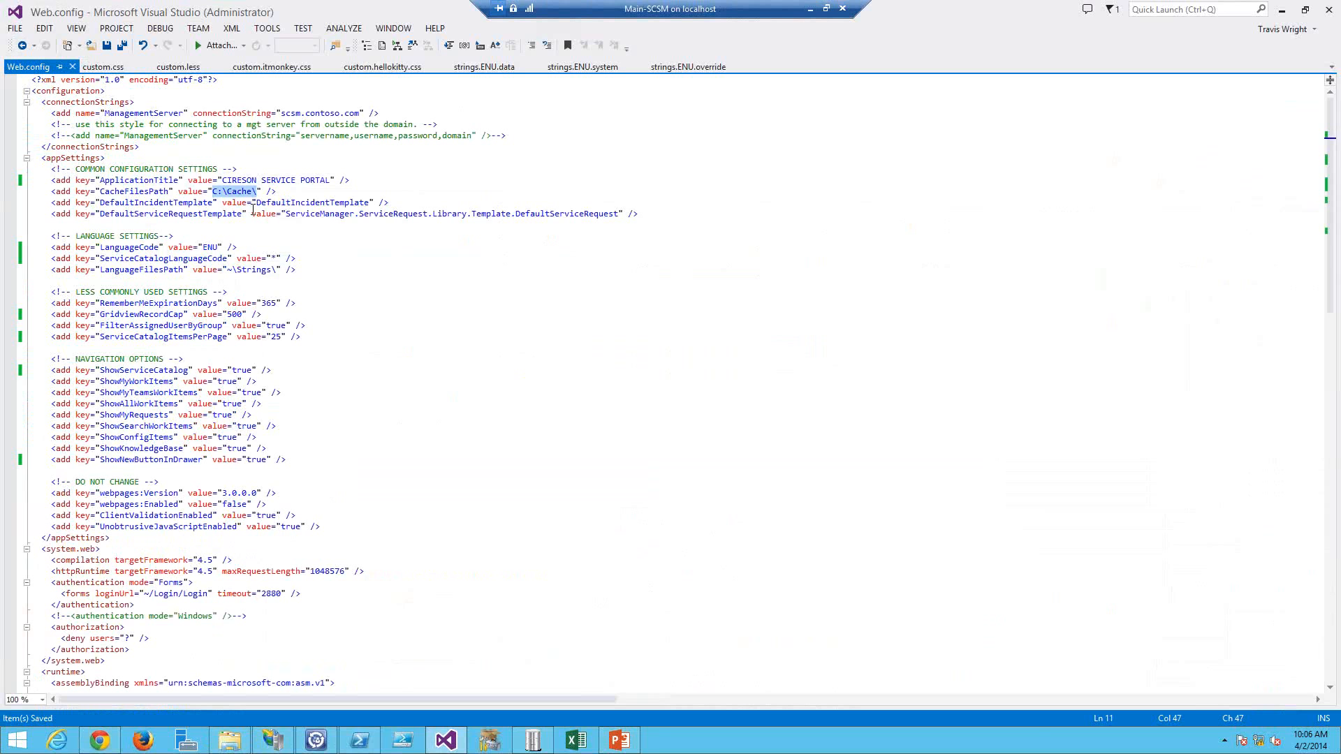
pyautogui.doubleClick(338, 203)
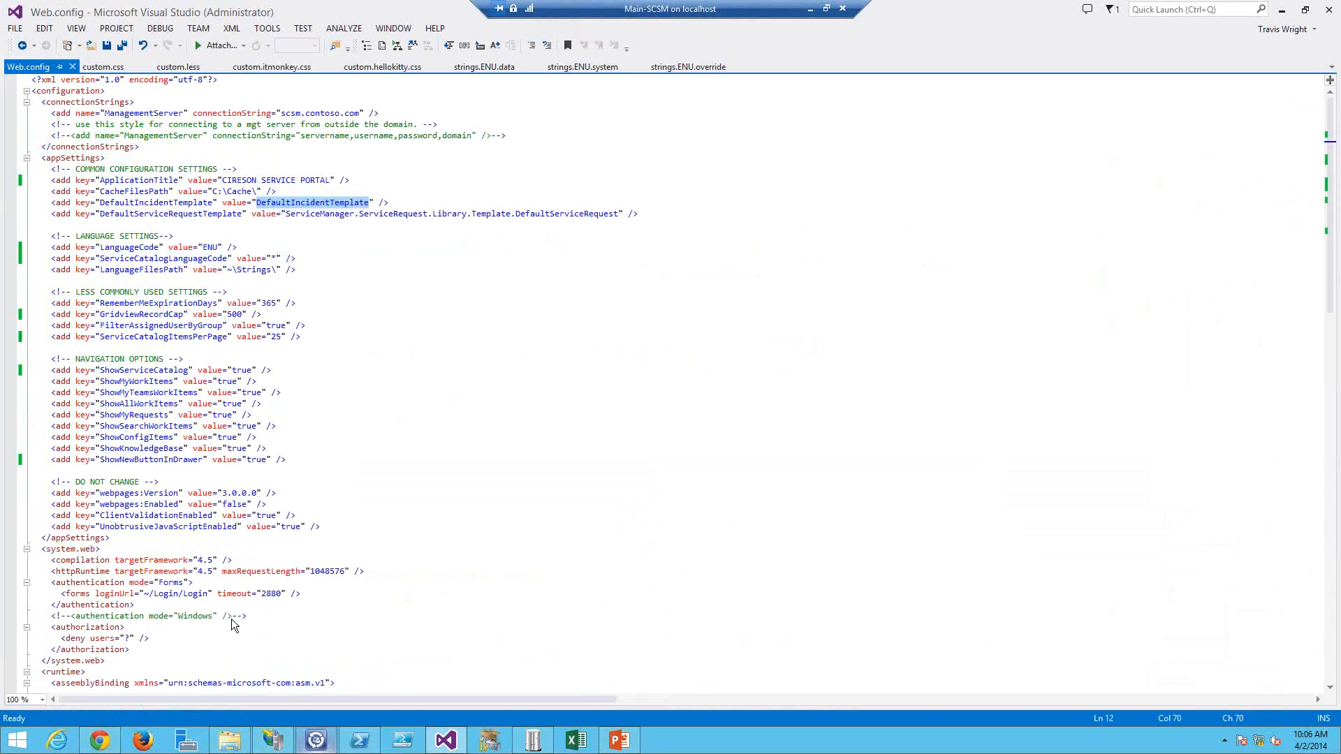
pyautogui.hotkey('alt', 'Tab')
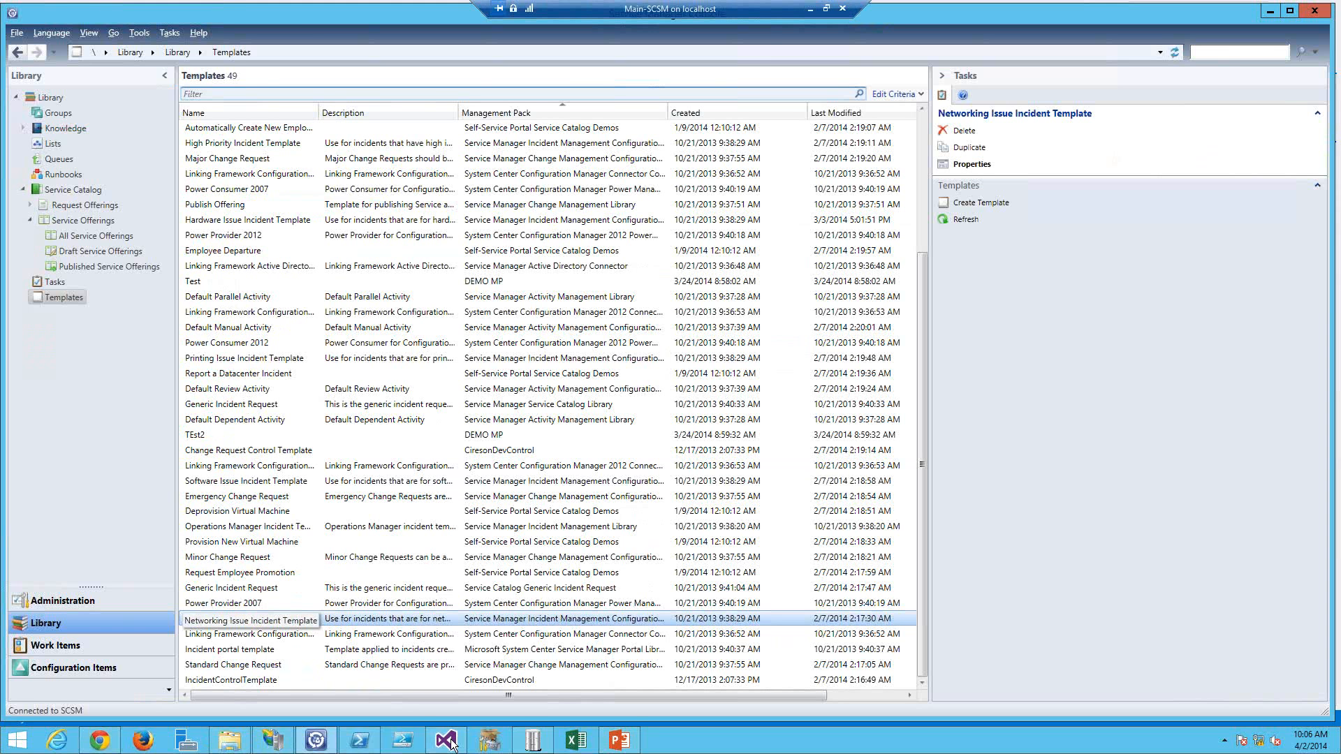
pyautogui.click(371, 743)
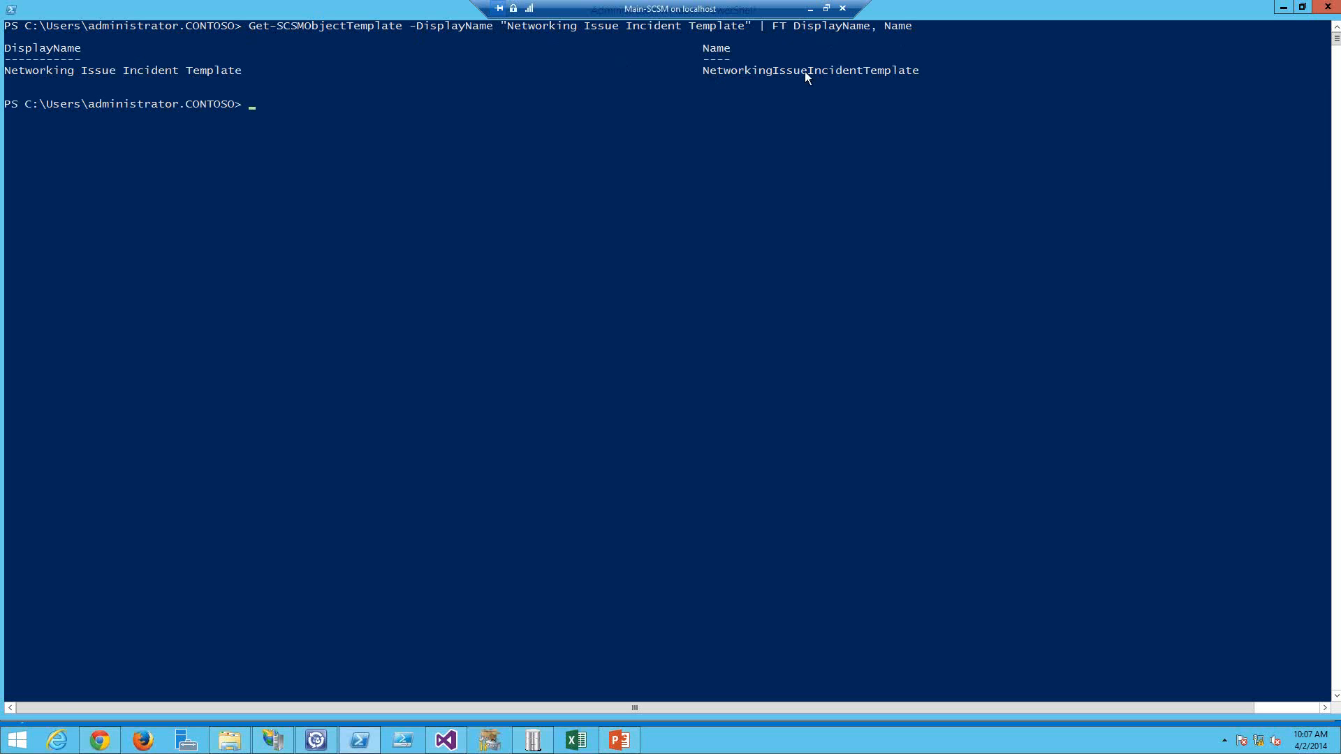
# Step: Copy the template name NetworkingIssueIncidentTemplate from the PowerShell output into the DefaultIncidentTemplate value and save Web.config
pyautogui.moveTo(703, 69); pyautogui.dragTo(912, 73)
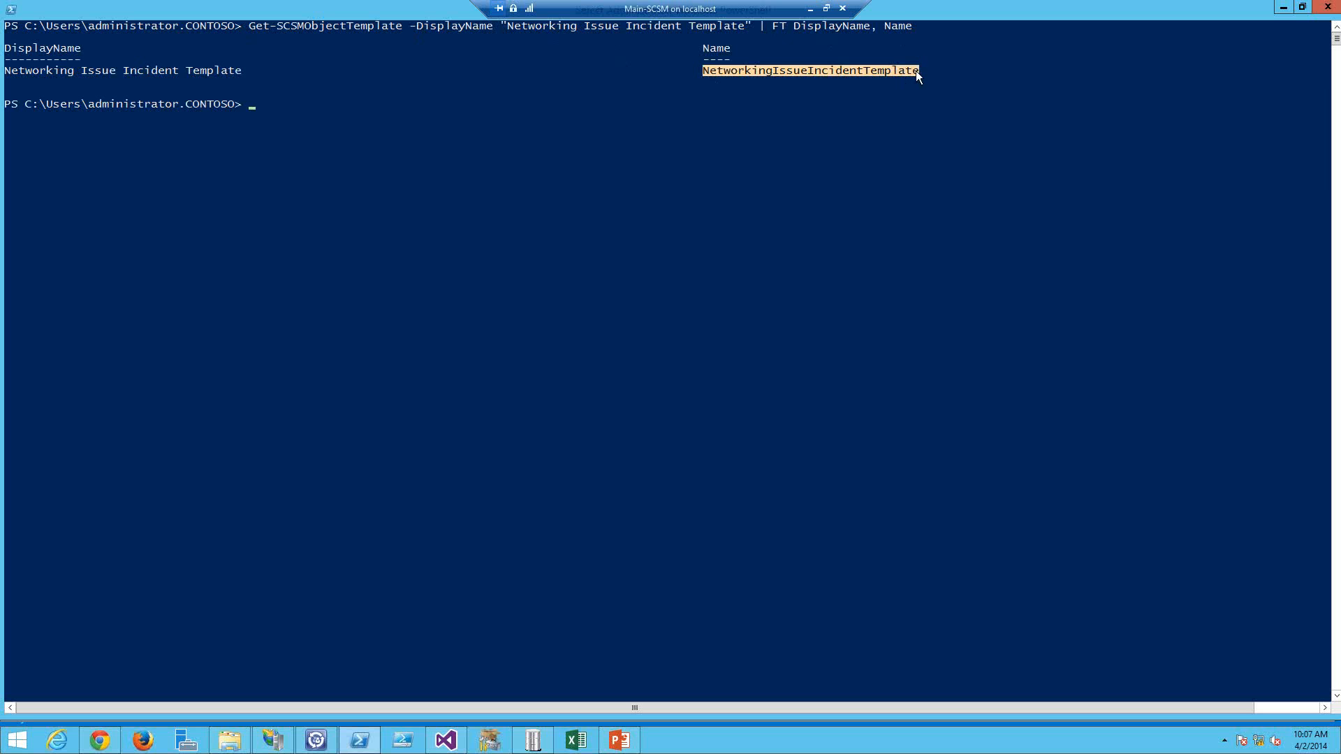
pyautogui.rightClick(320, 511)
pyautogui.click(434, 734)
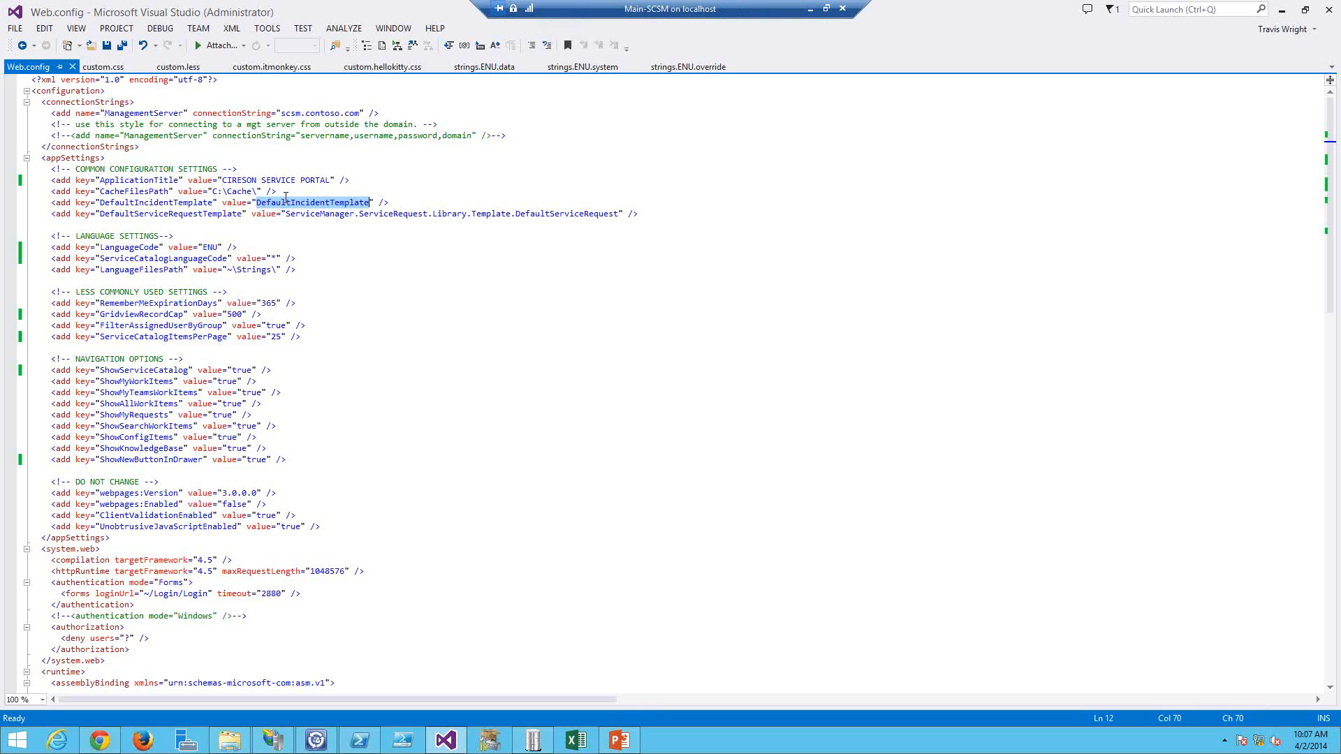
pyautogui.click(288, 202)
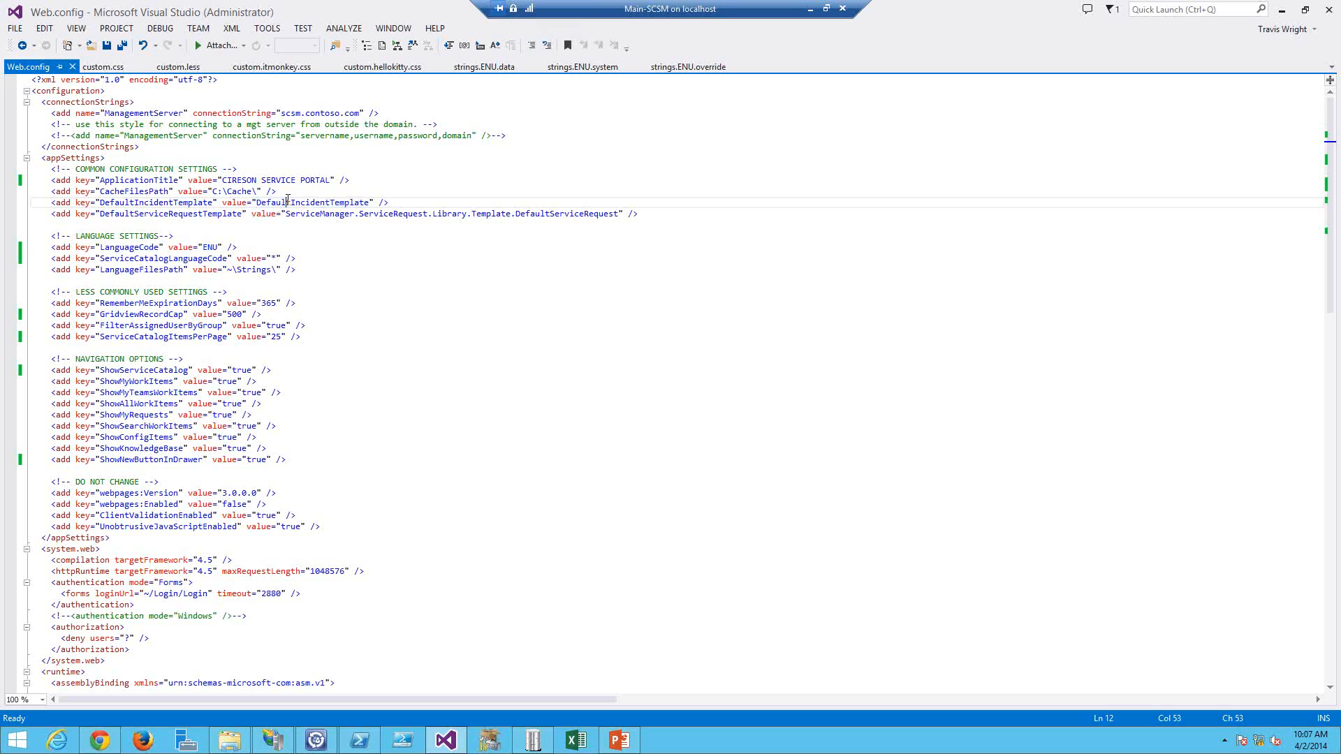
pyautogui.doubleClick(288, 202)
pyautogui.write('NetworkingIssueIncidentTemplate')
pyautogui.hotkey('ctrl', 's')
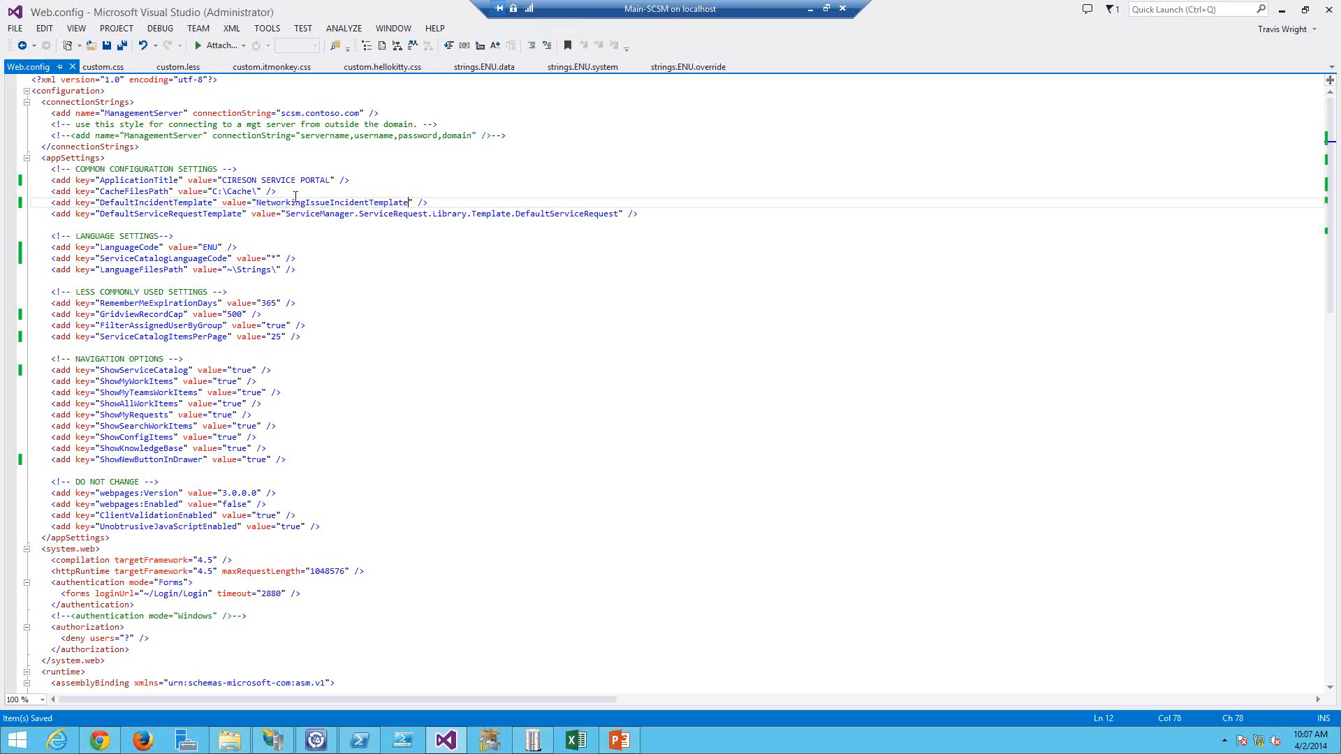
# Step: Reload the portal and sign in again with the user's username and account password
pyautogui.hotkey('alt', 'Tab')
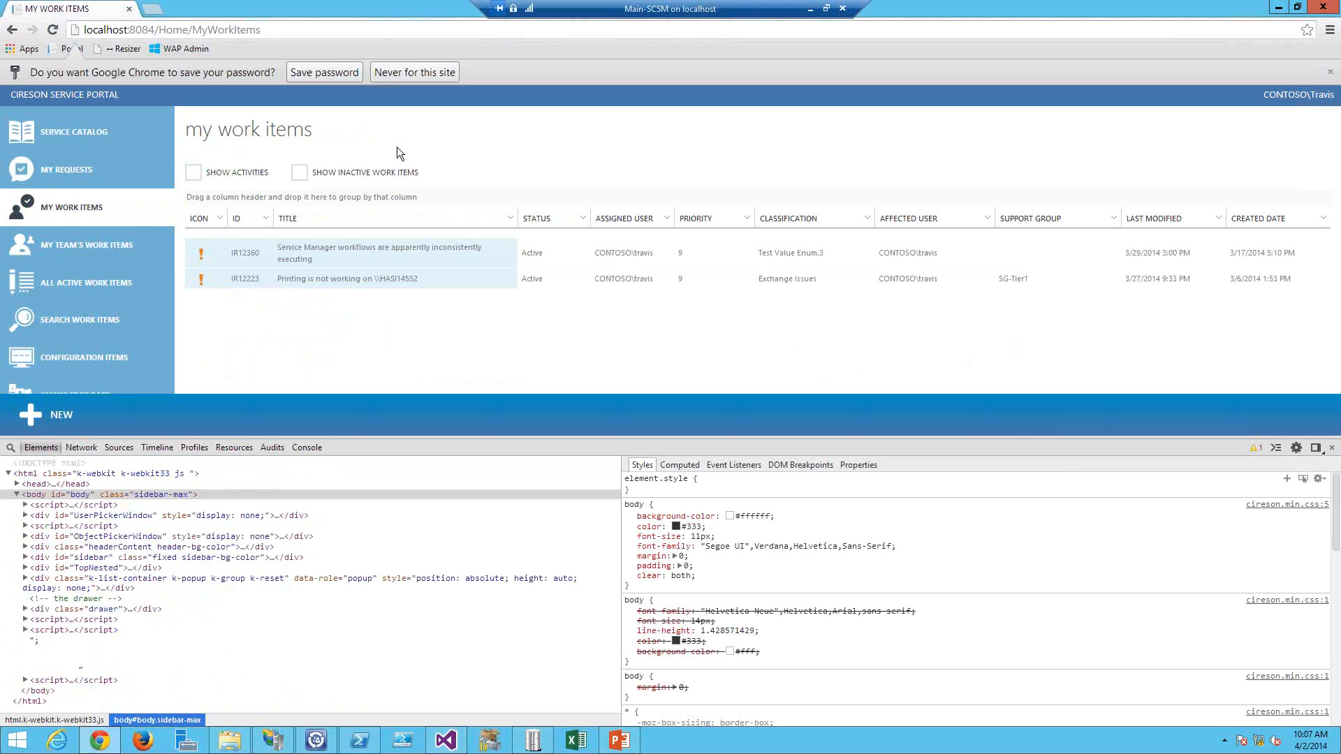
pyautogui.press('F5')
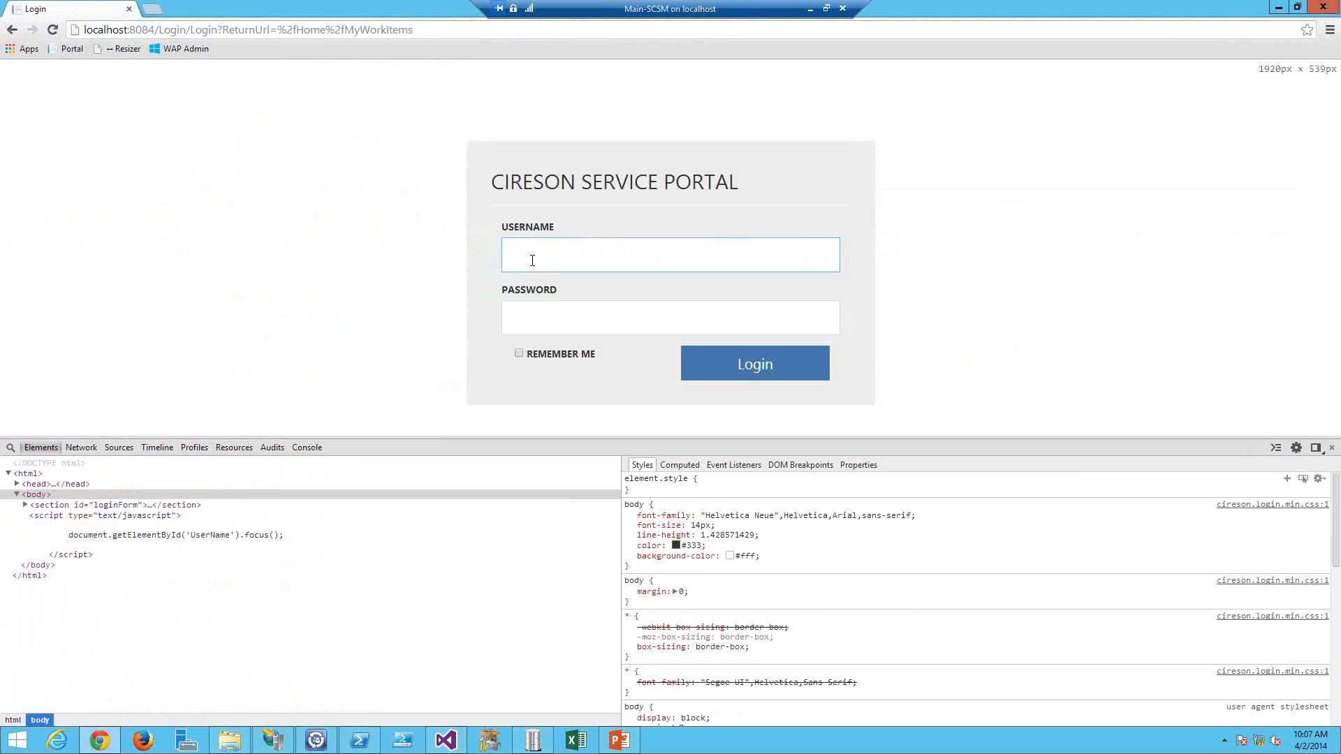
pyautogui.click(532, 261)
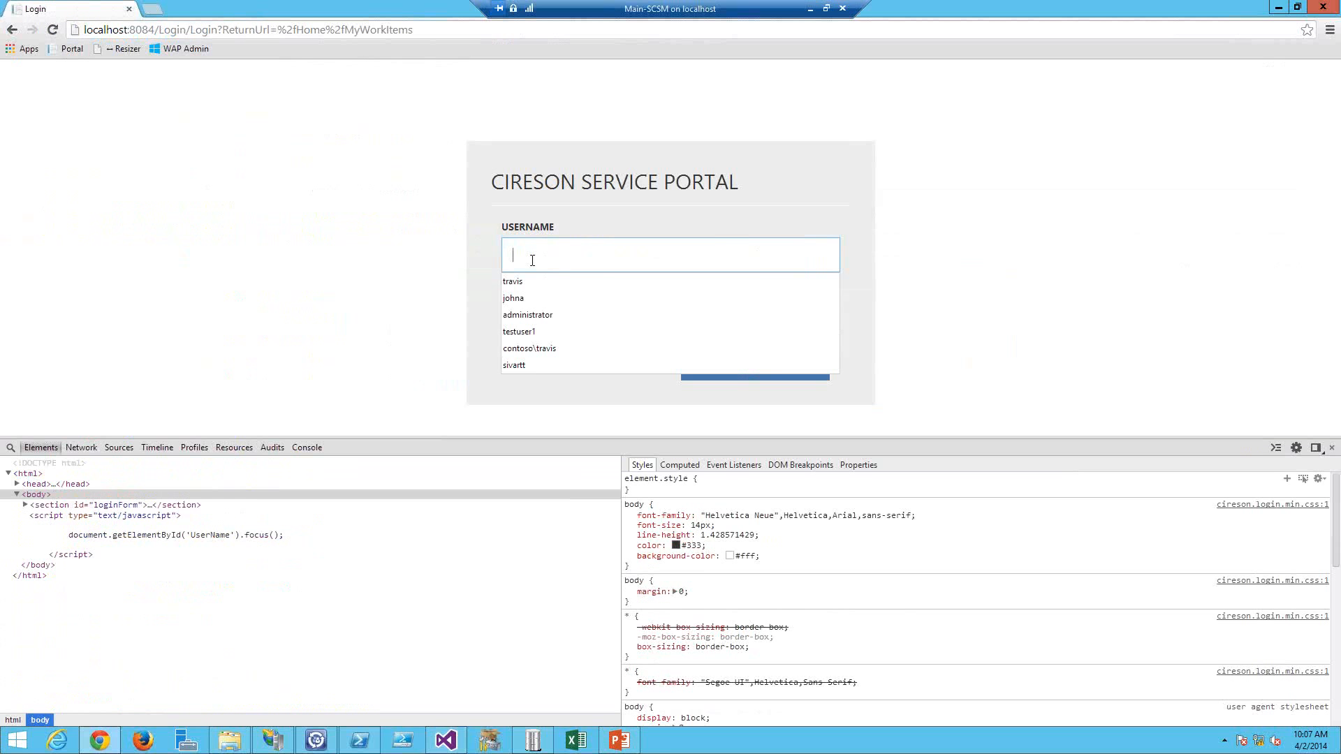
pyautogui.write('trav')
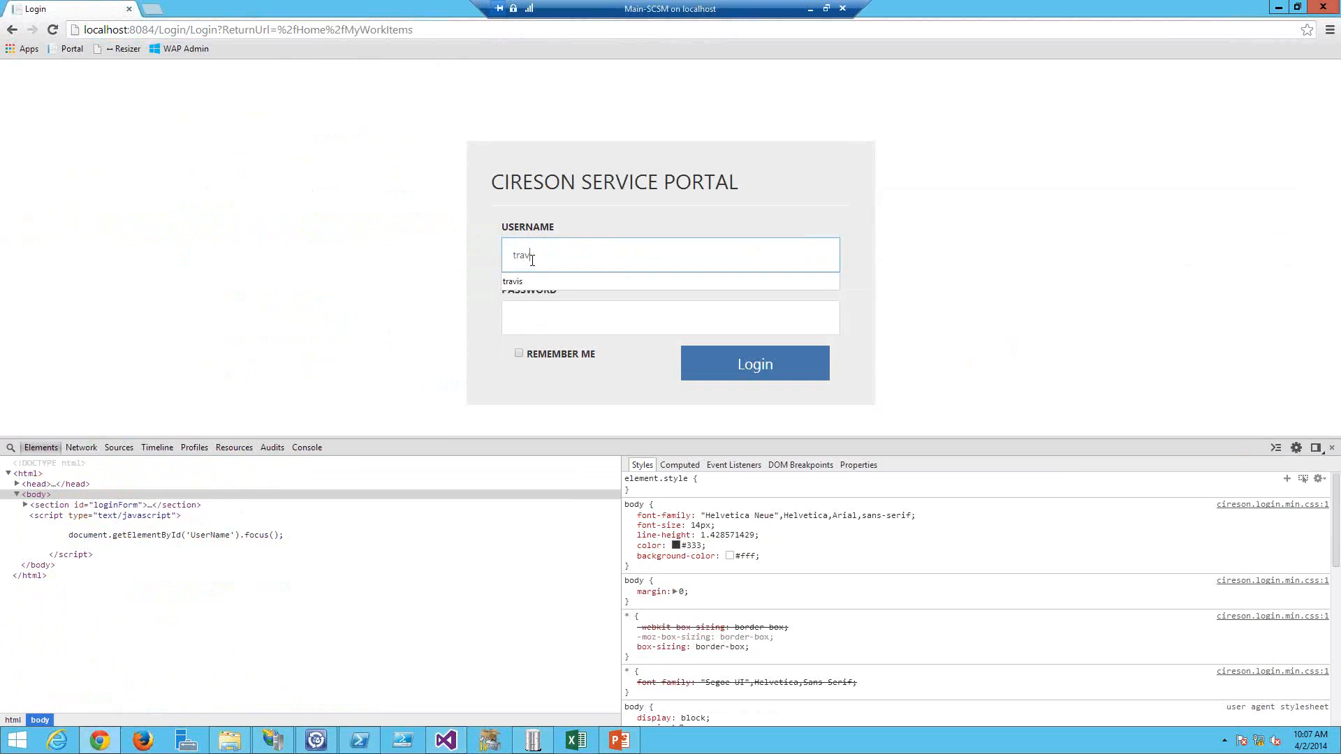
pyautogui.write('is')
pyautogui.press('Tab')
pyautogui.write('********')
pyautogui.press('Return')
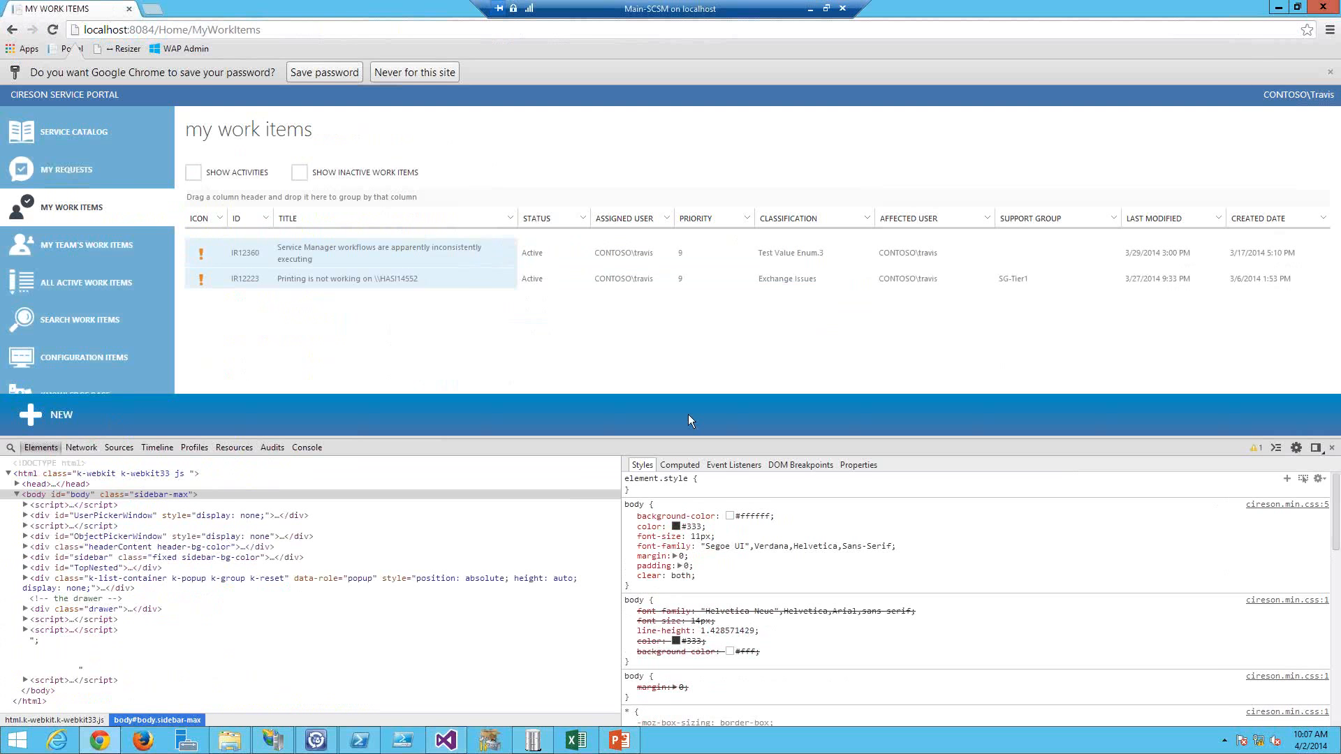
# Step: Close the developer tools and start a new Incident work item to check its default template
pyautogui.click(689, 414)
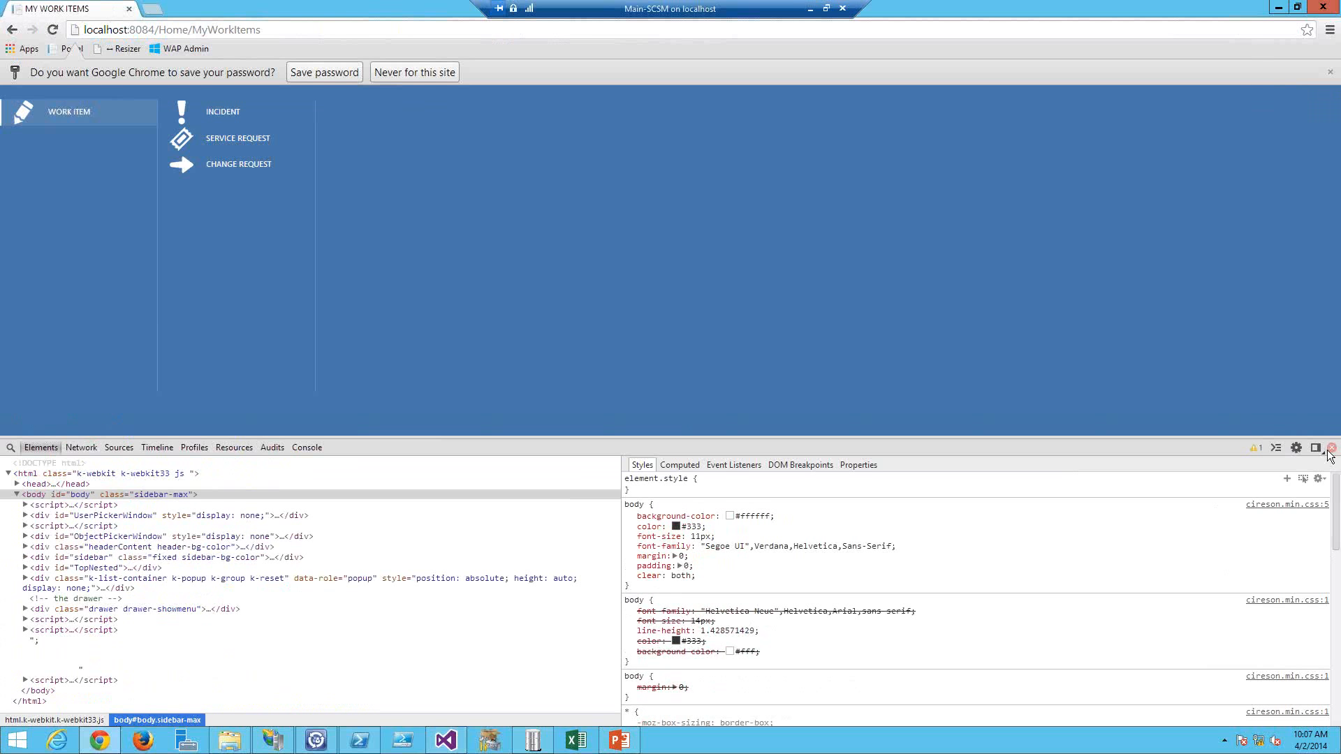
pyautogui.click(1330, 449)
pyautogui.click(375, 403)
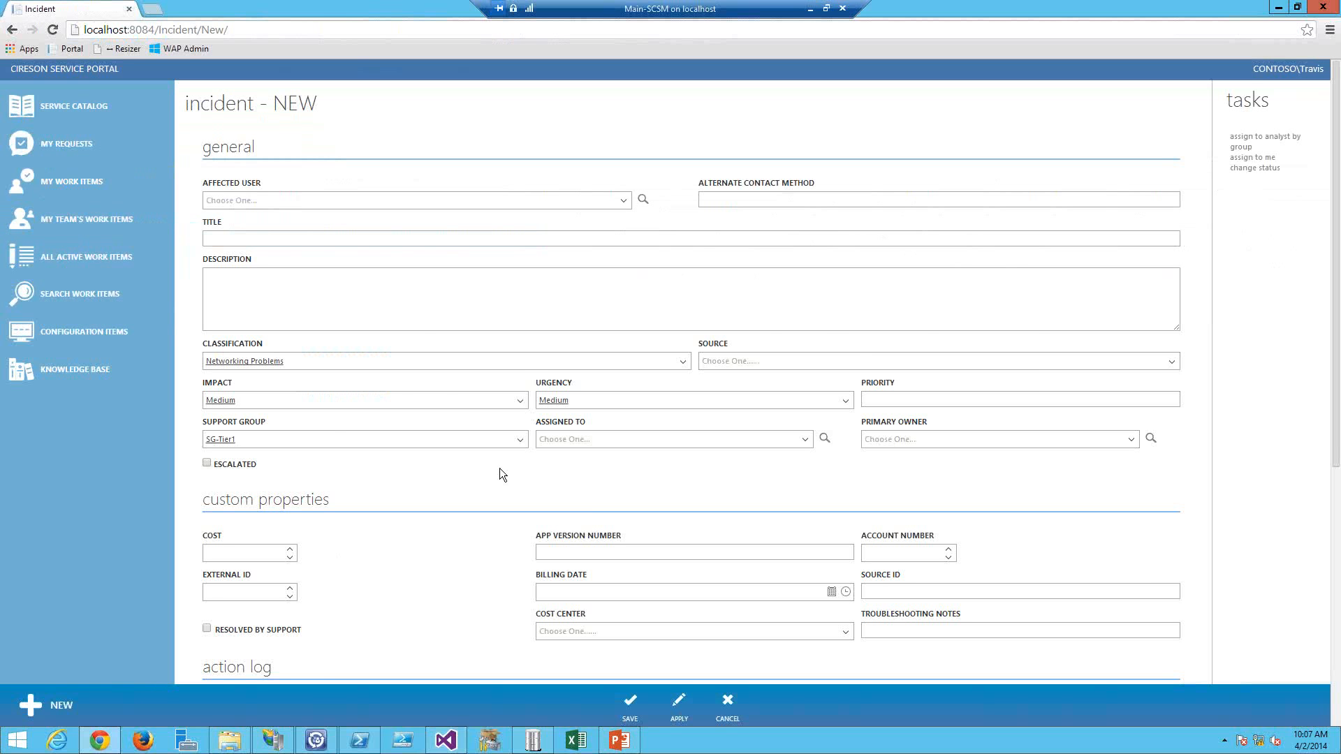
# Step: Set the LanguageCode value in Web.config to FRA
pyautogui.hotkey('alt', 'Tab')
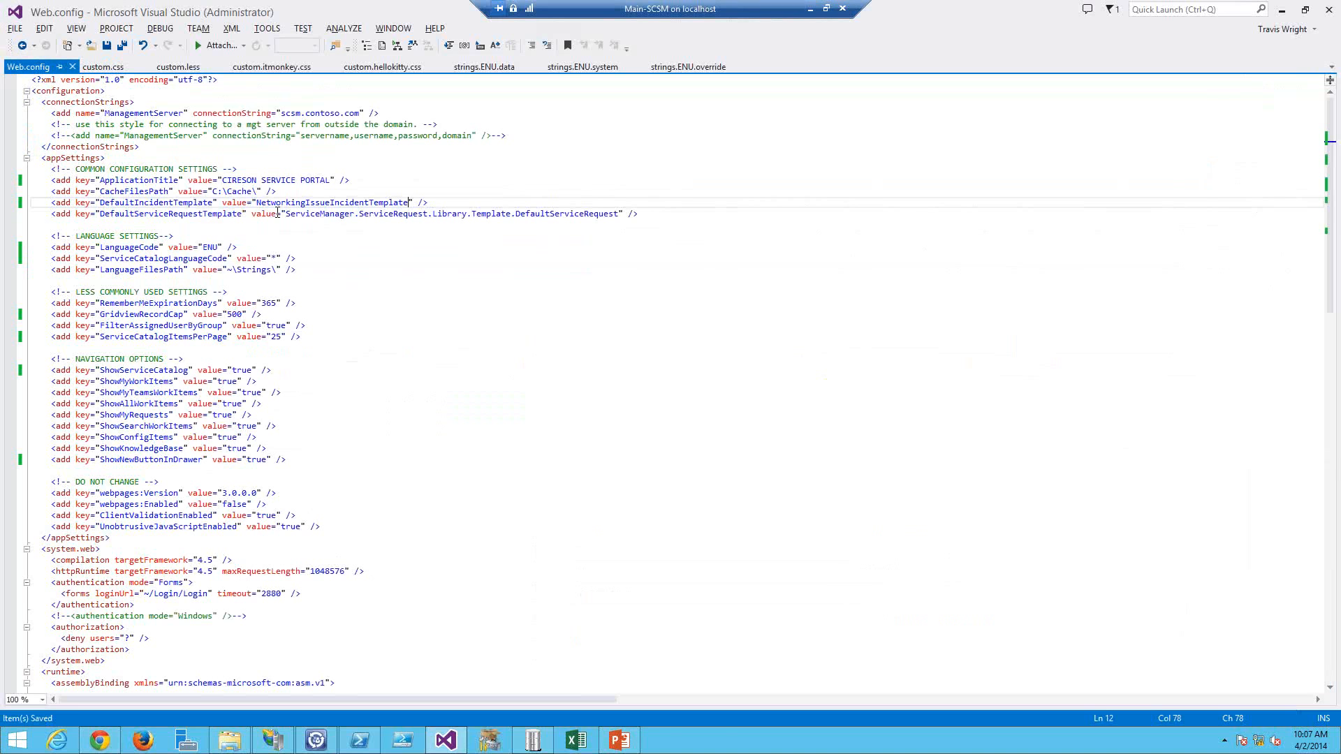
pyautogui.click(285, 214)
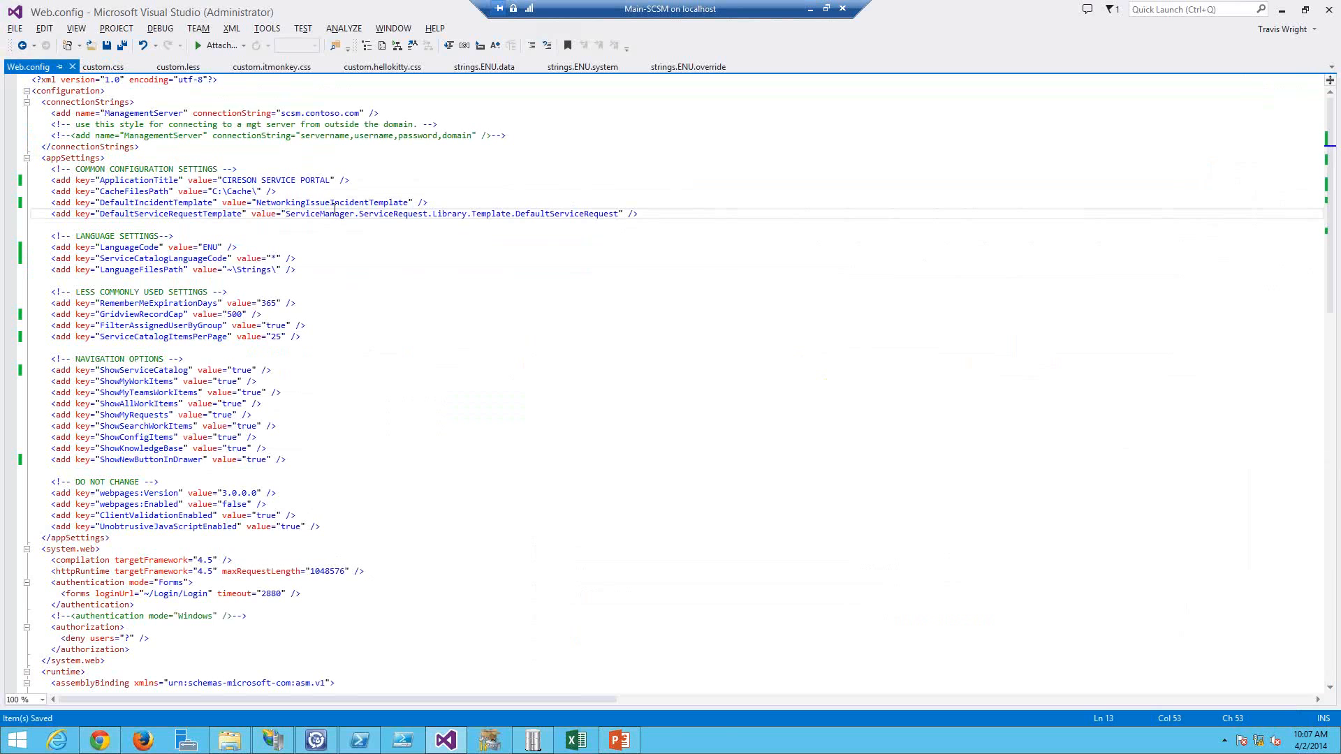
pyautogui.doubleClick(210, 247)
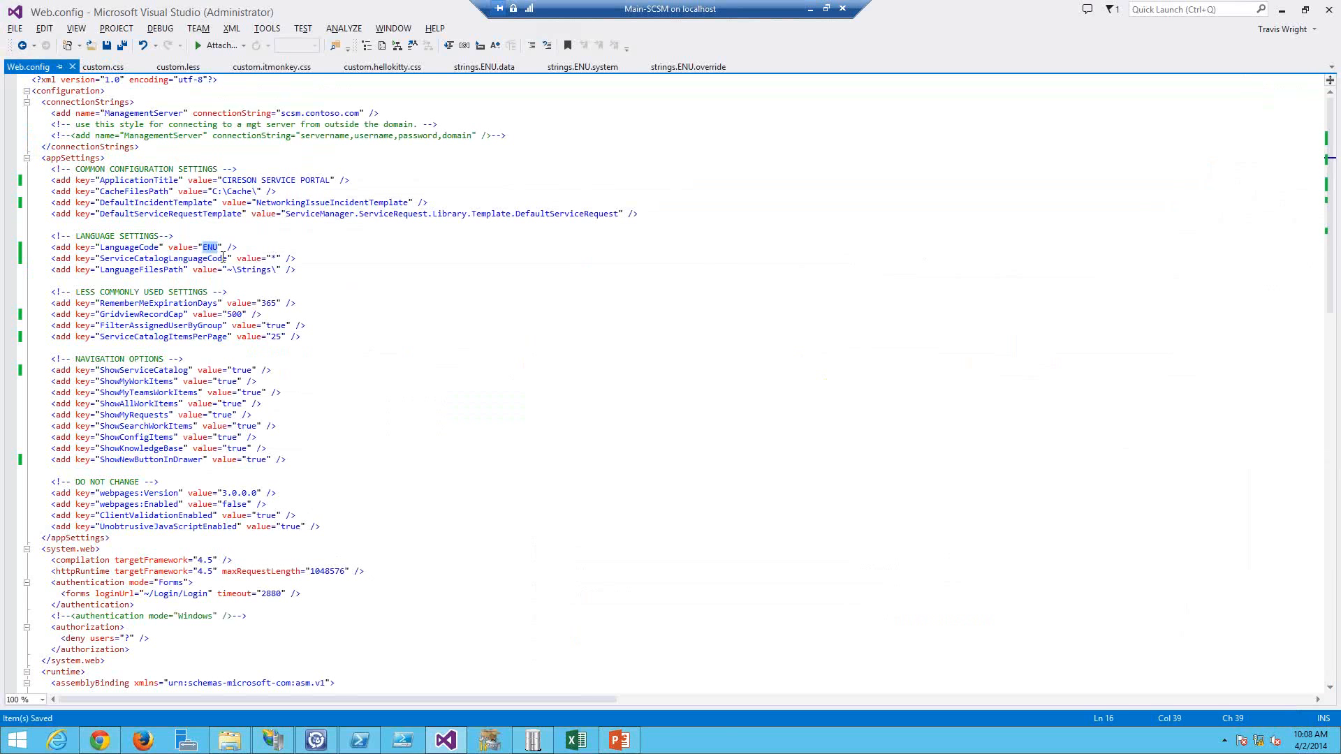
pyautogui.write('FRA')
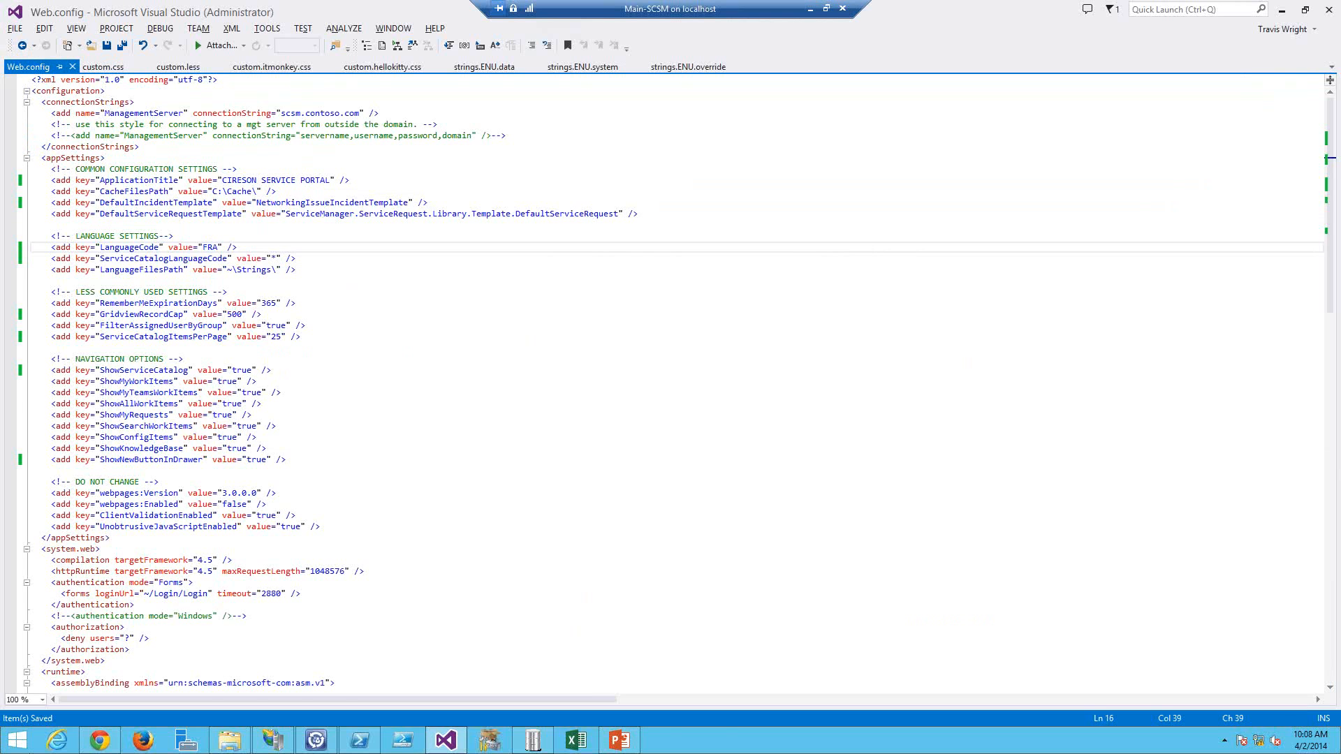
pyautogui.click(239, 743)
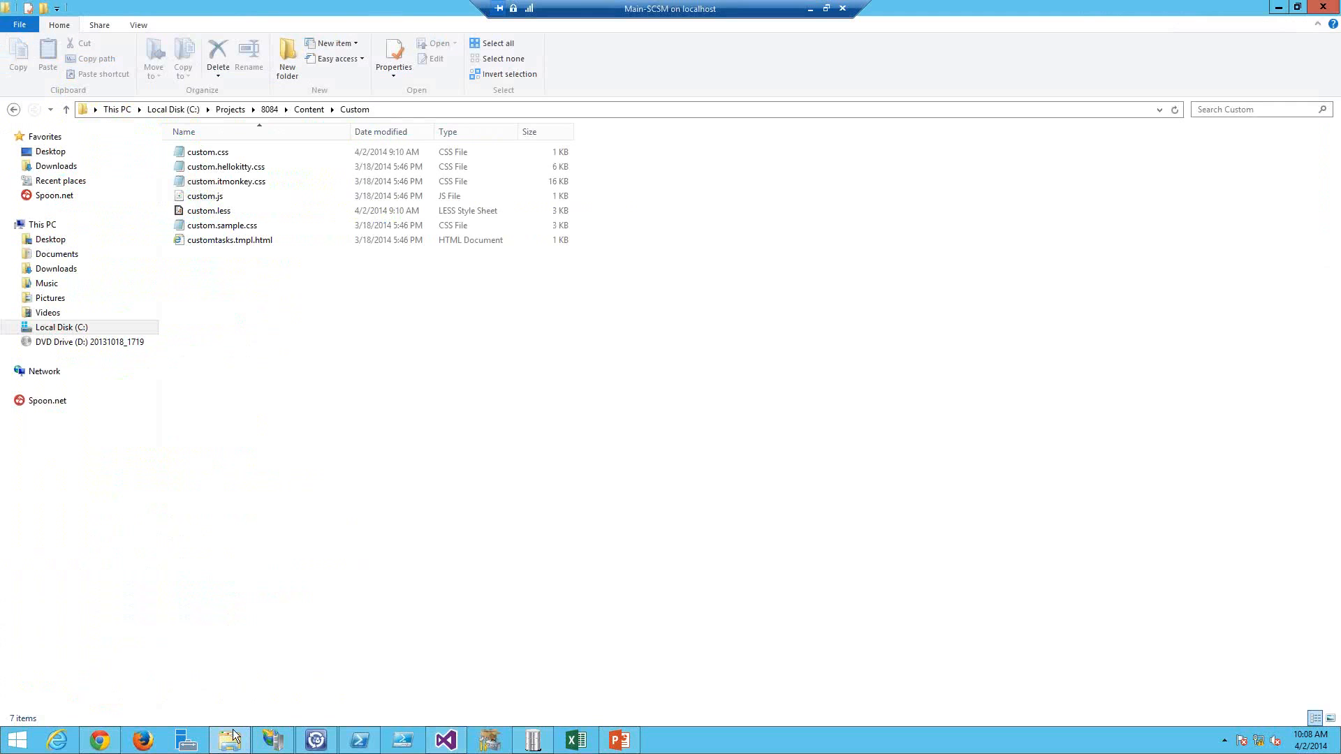
# Step: Open the C:\Cache folder in File Explorer and select the cwcb.FRA.bin and cwcf.FRA.bin cache files
pyautogui.press('super+e')
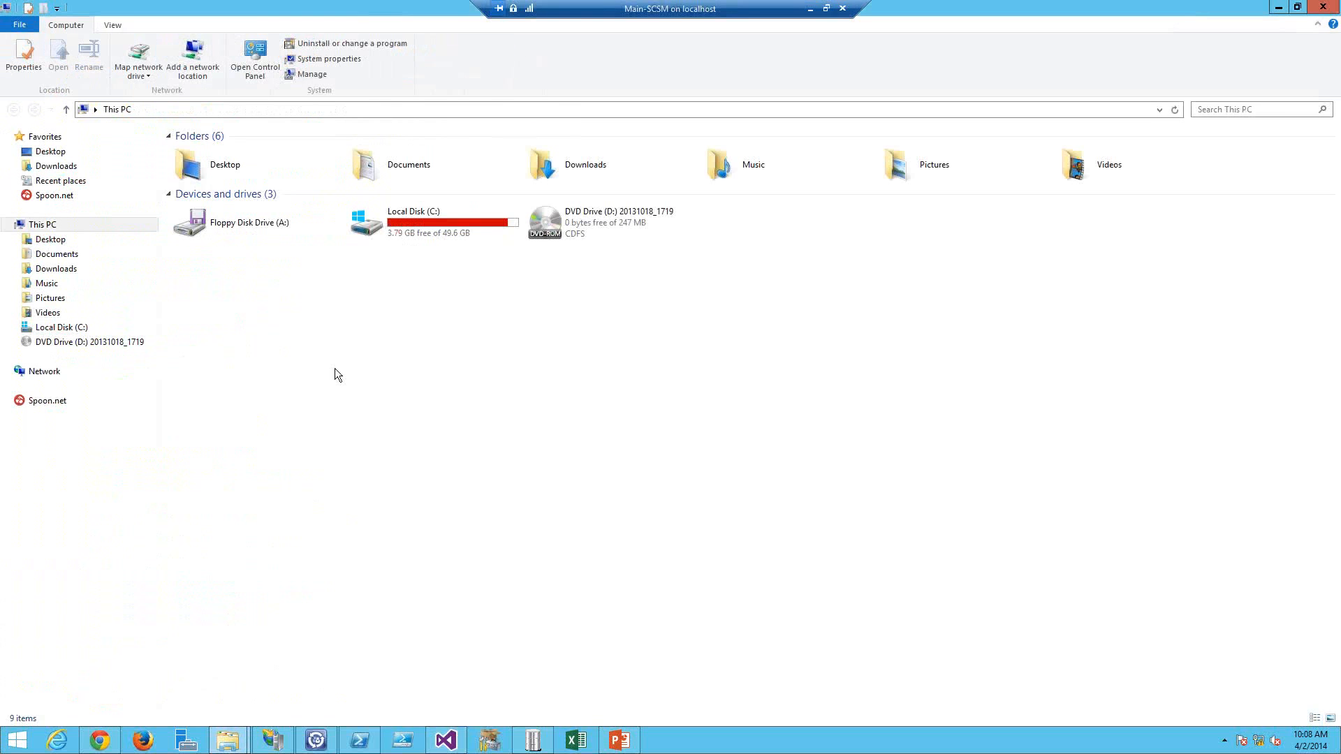
pyautogui.doubleClick(363, 229)
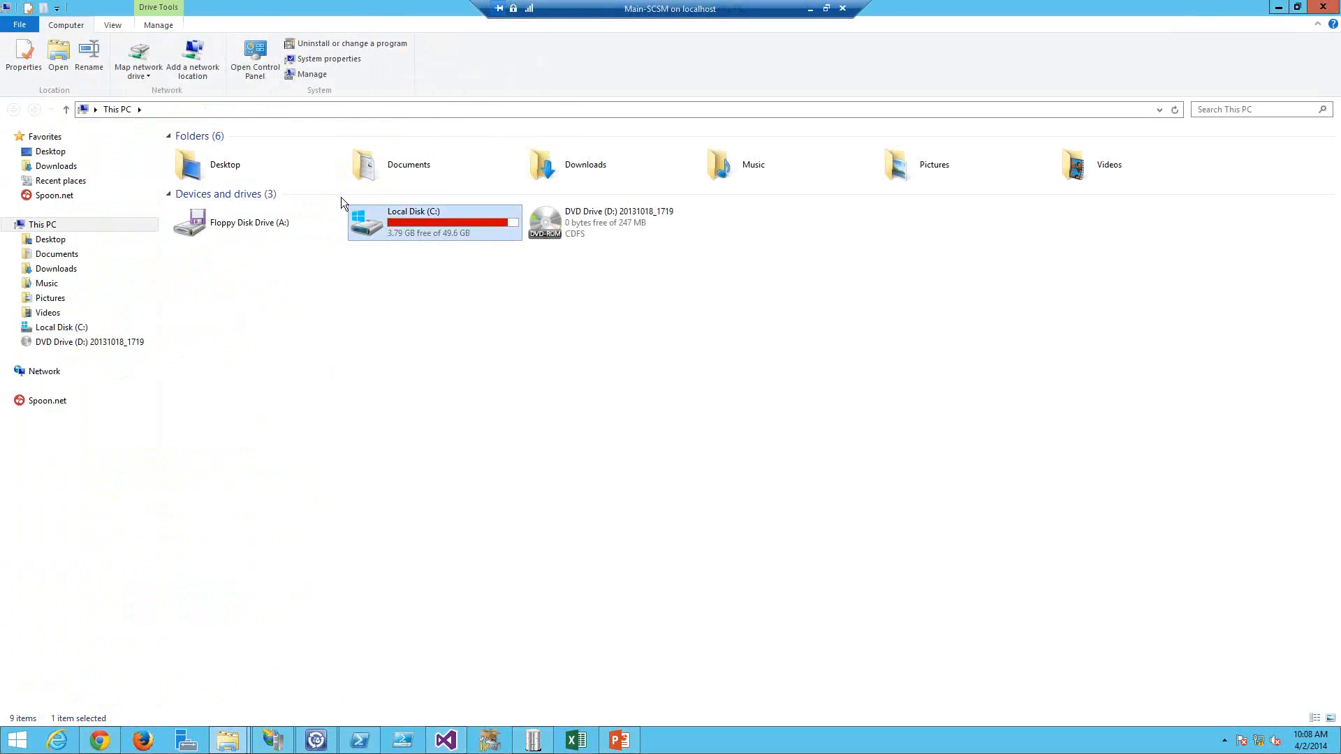
pyautogui.doubleClick(202, 164)
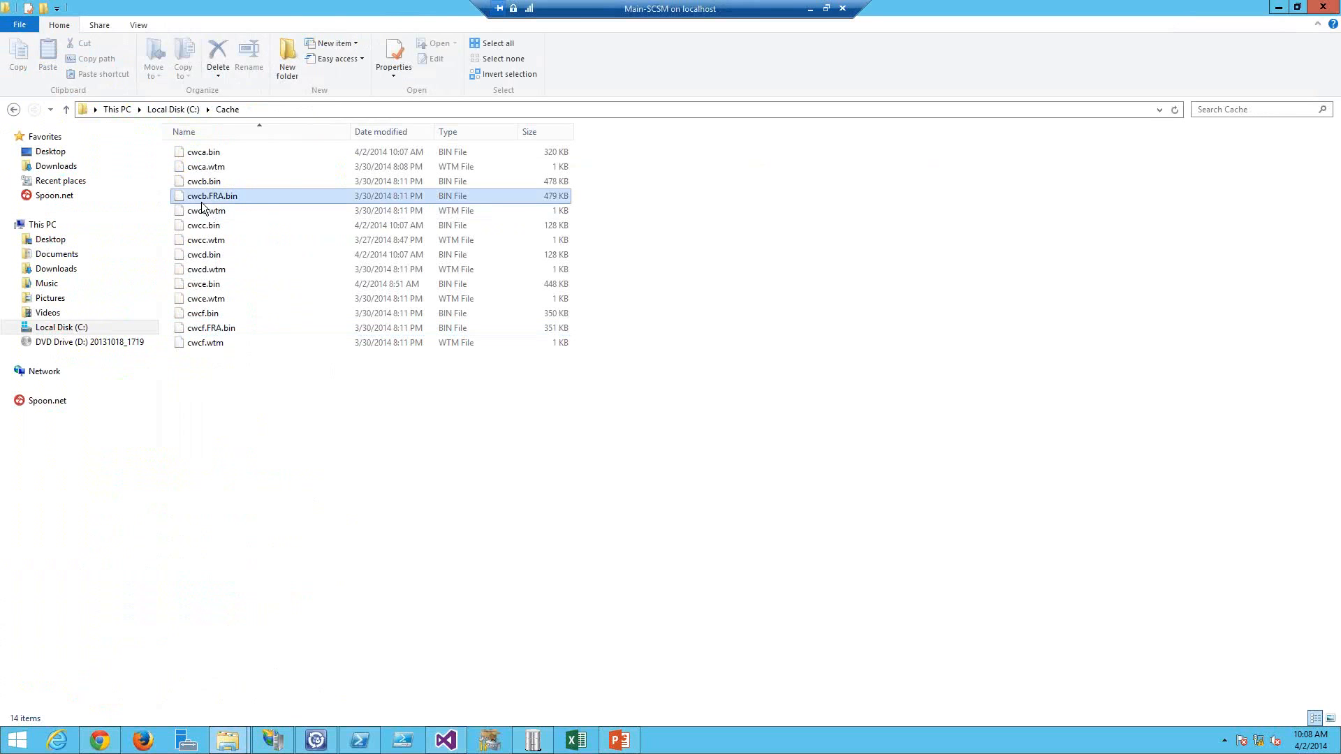
pyautogui.click(206, 197)
pyautogui.keyDown('ctrl'); pyautogui.click(210, 328); pyautogui.keyUp('ctrl')
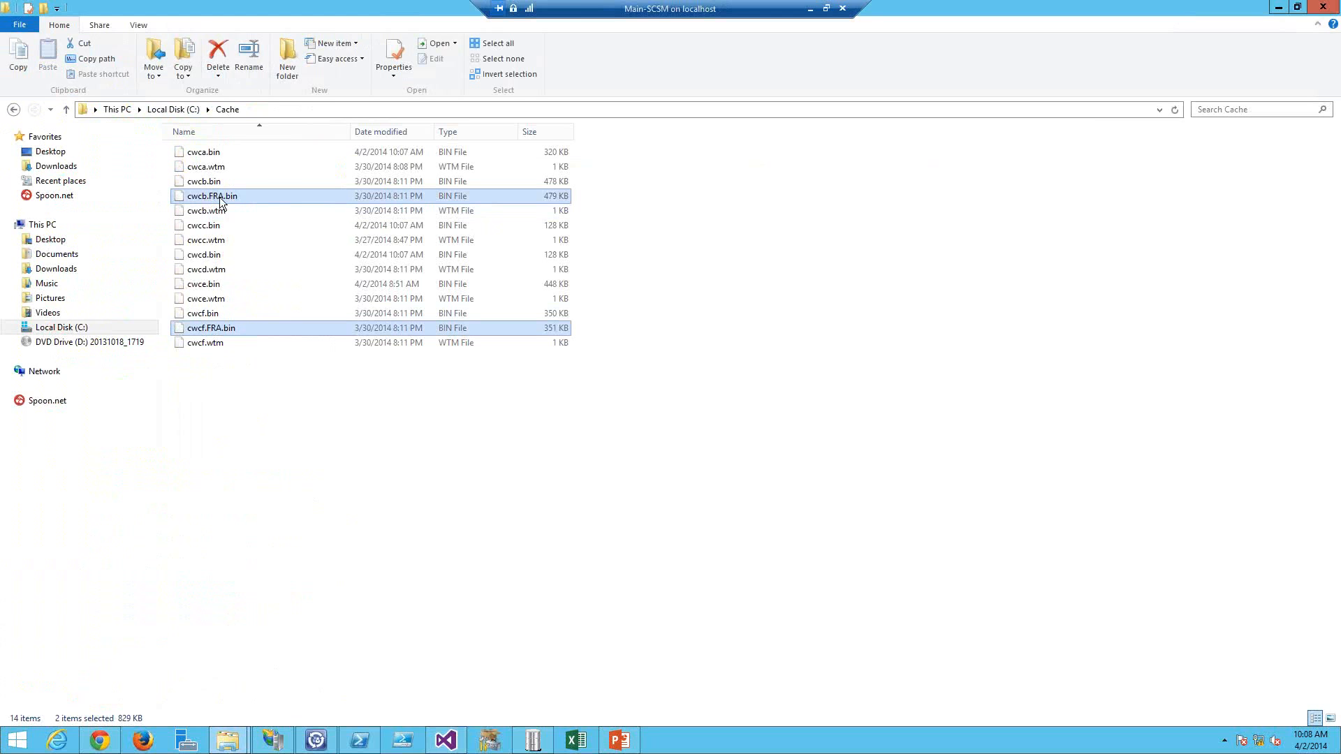
pyautogui.moveTo(219, 197)
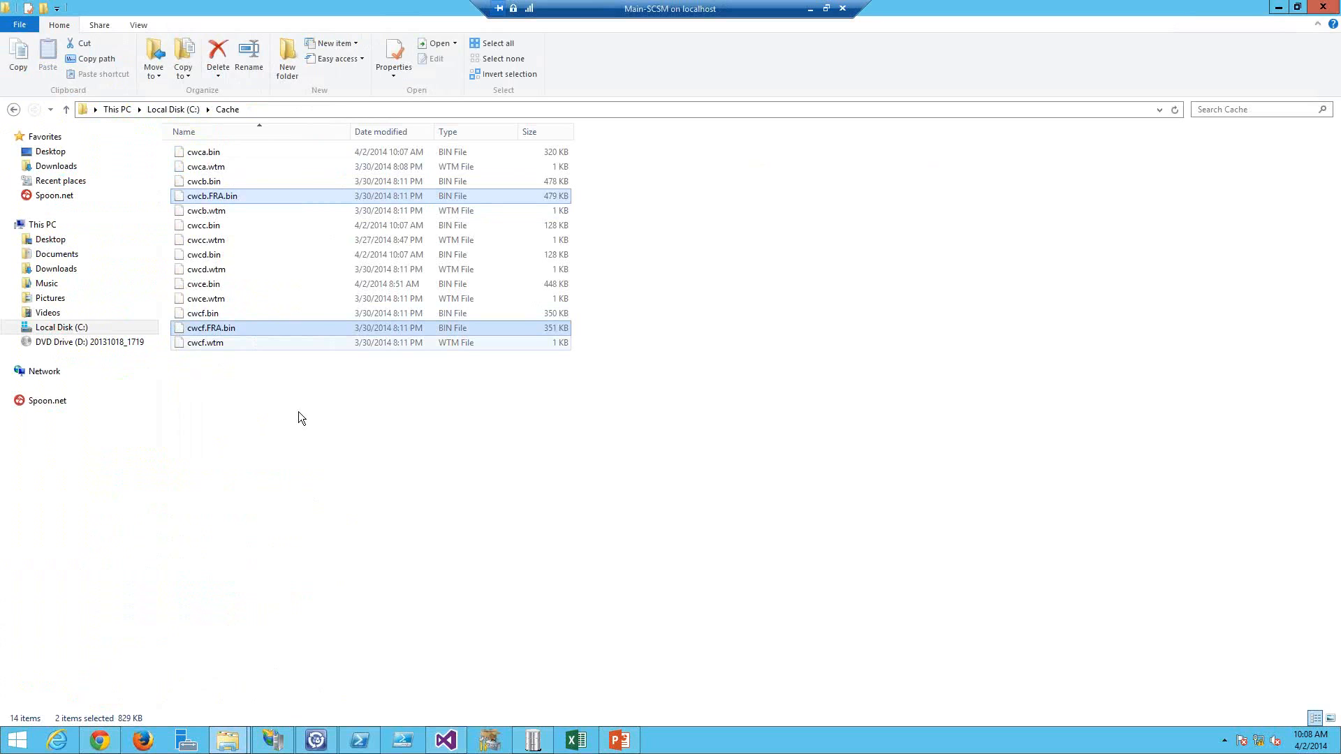
# Step: Reload the new incident page in the browser and sign in with the username and account password
pyautogui.hotkey('alt', 'Tab')
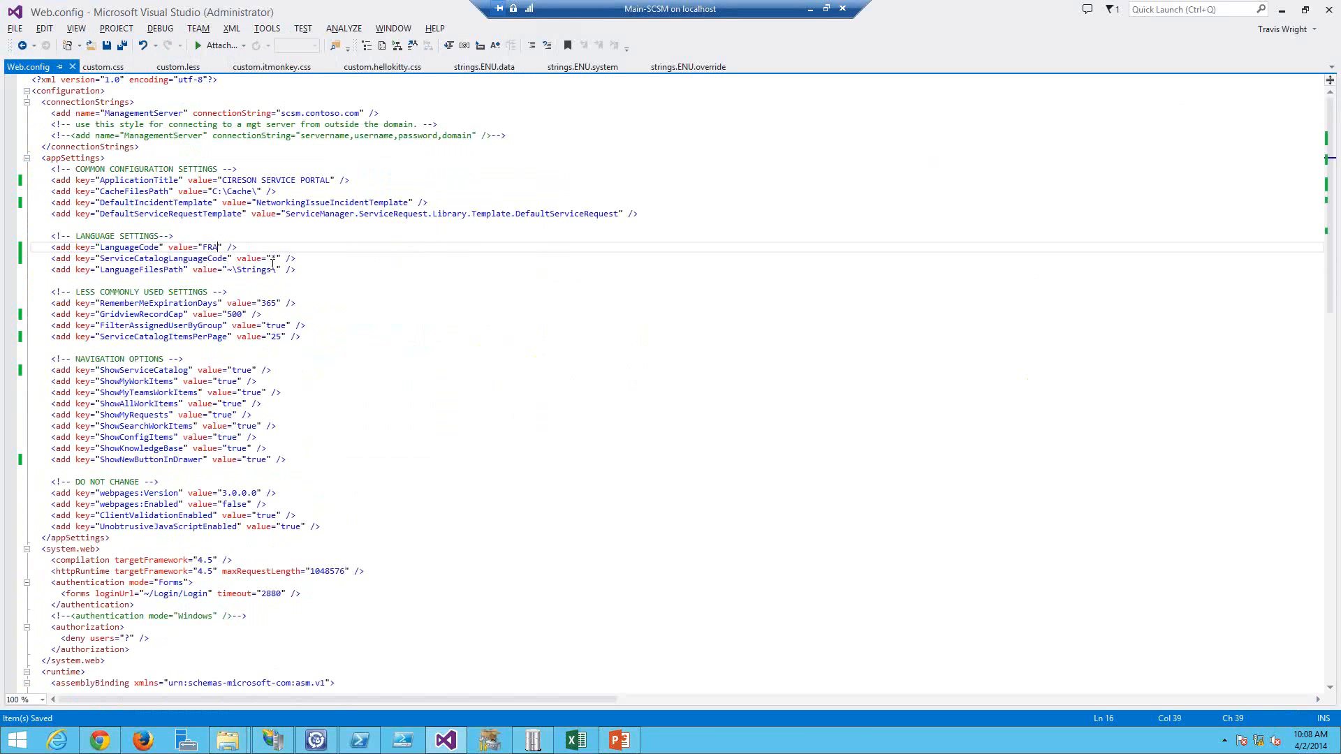
pyautogui.hotkey('alt', 'Tab')
pyautogui.hotkey('alt', 'Tab')
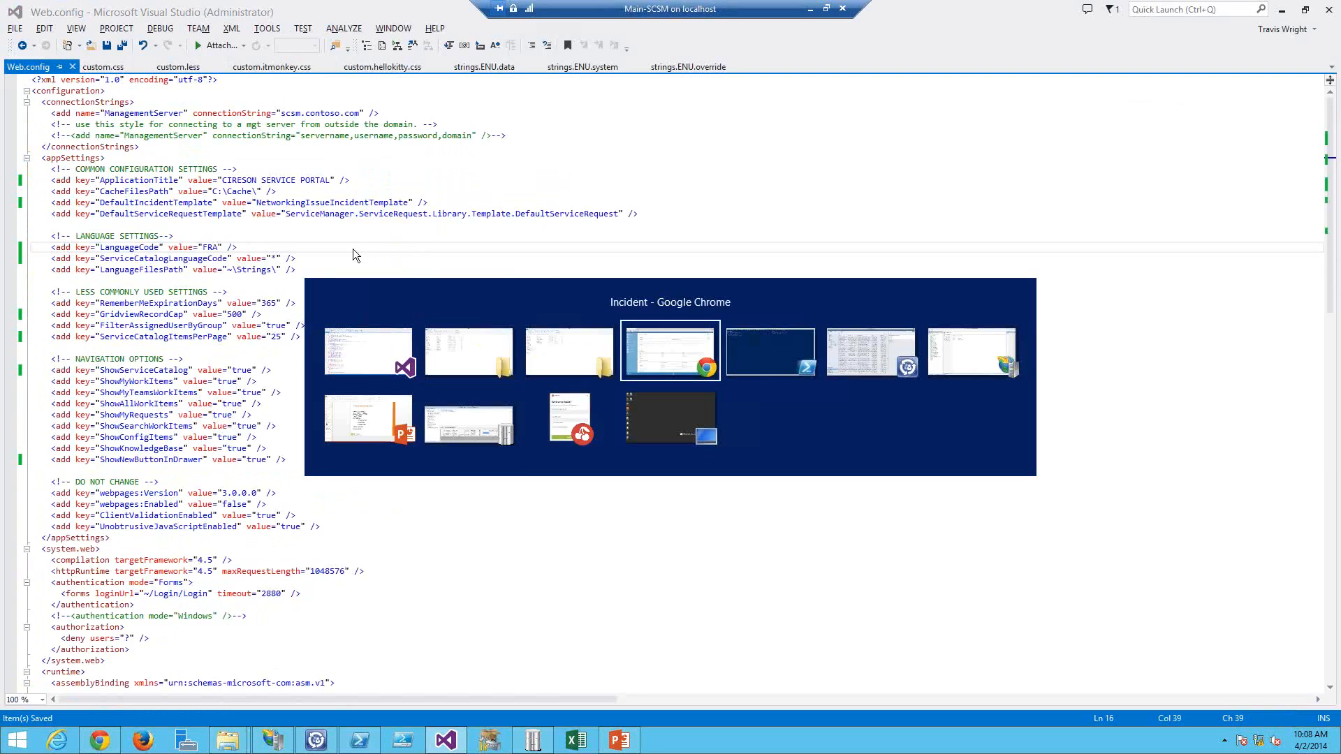
pyautogui.hotkey('ctrl', 'l')
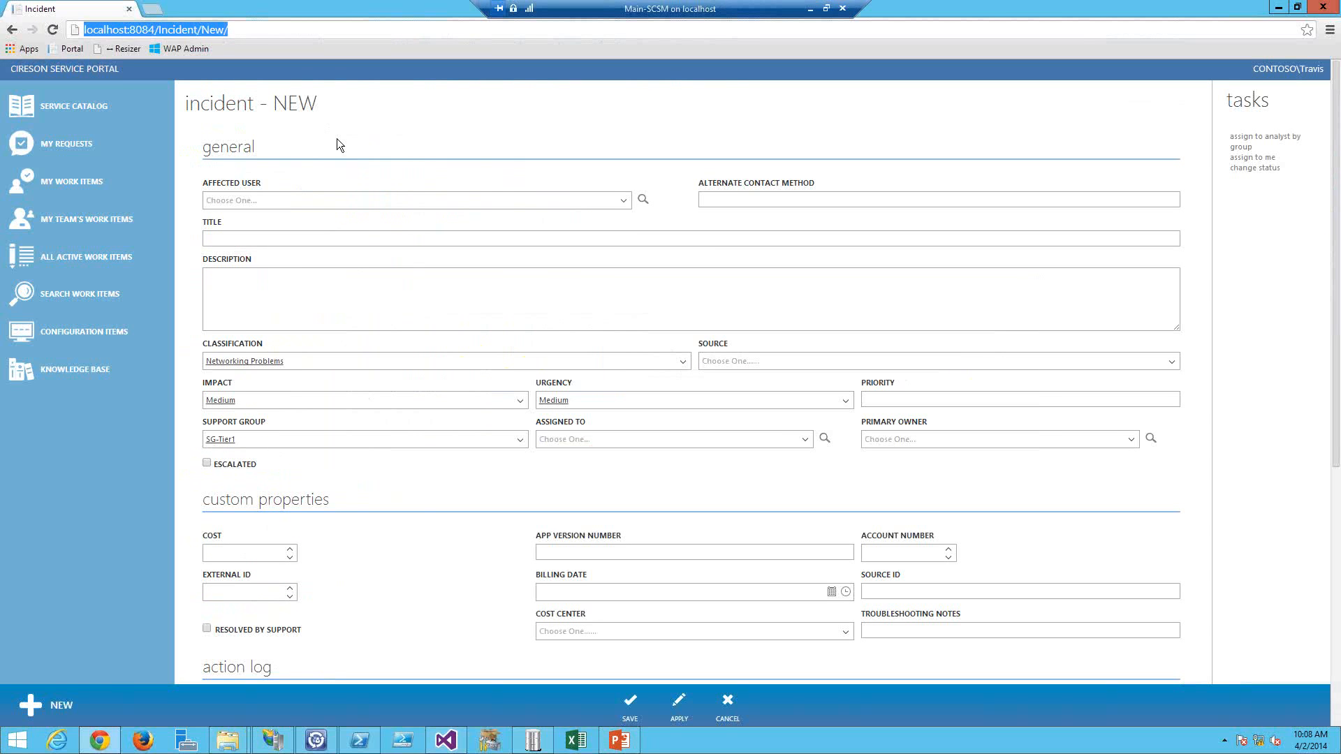
pyautogui.press('Return')
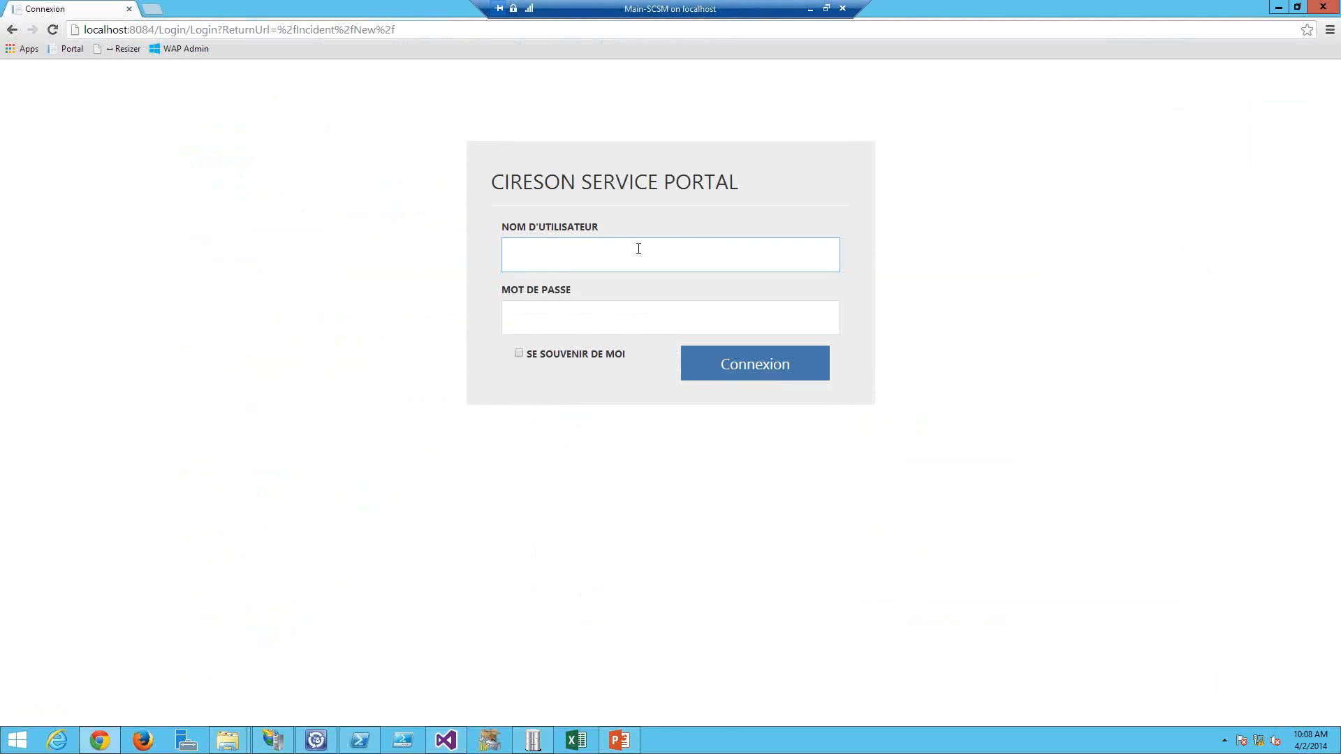
pyautogui.write('travis')
pyautogui.press('Tab')
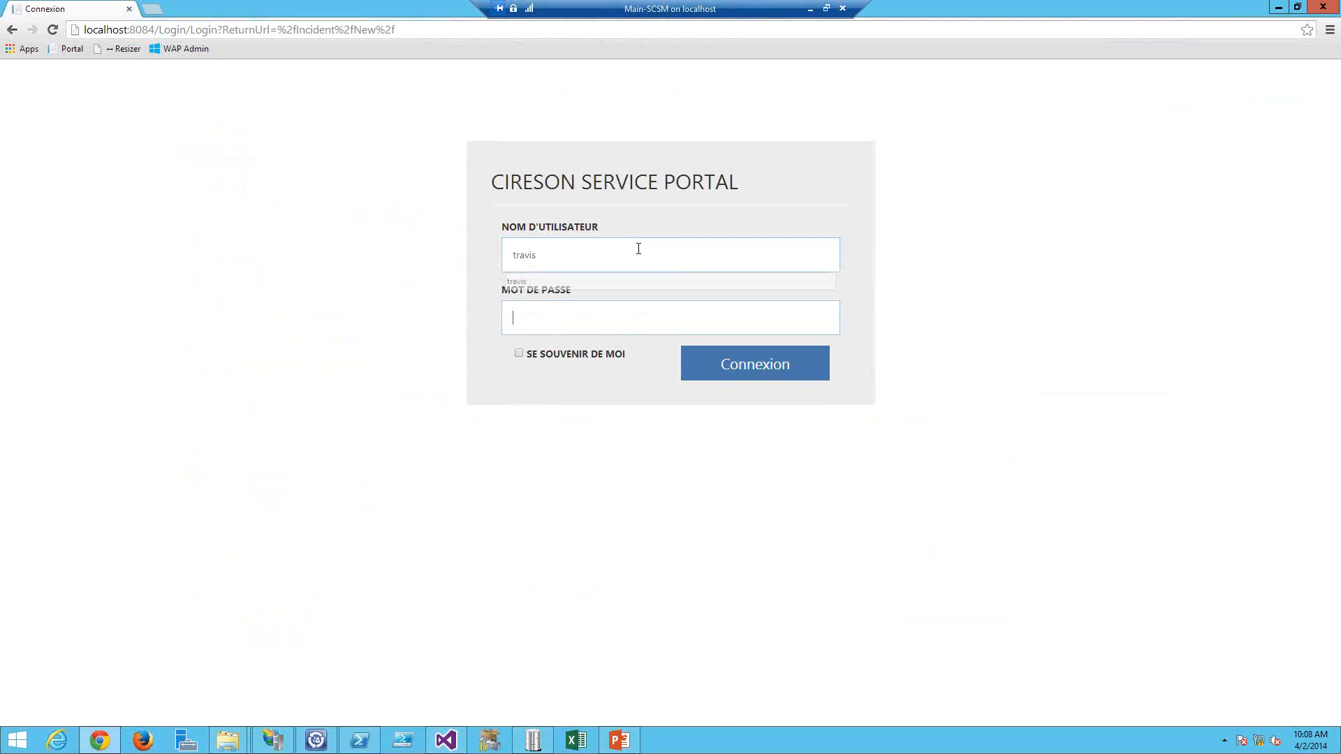
pyautogui.write('***')
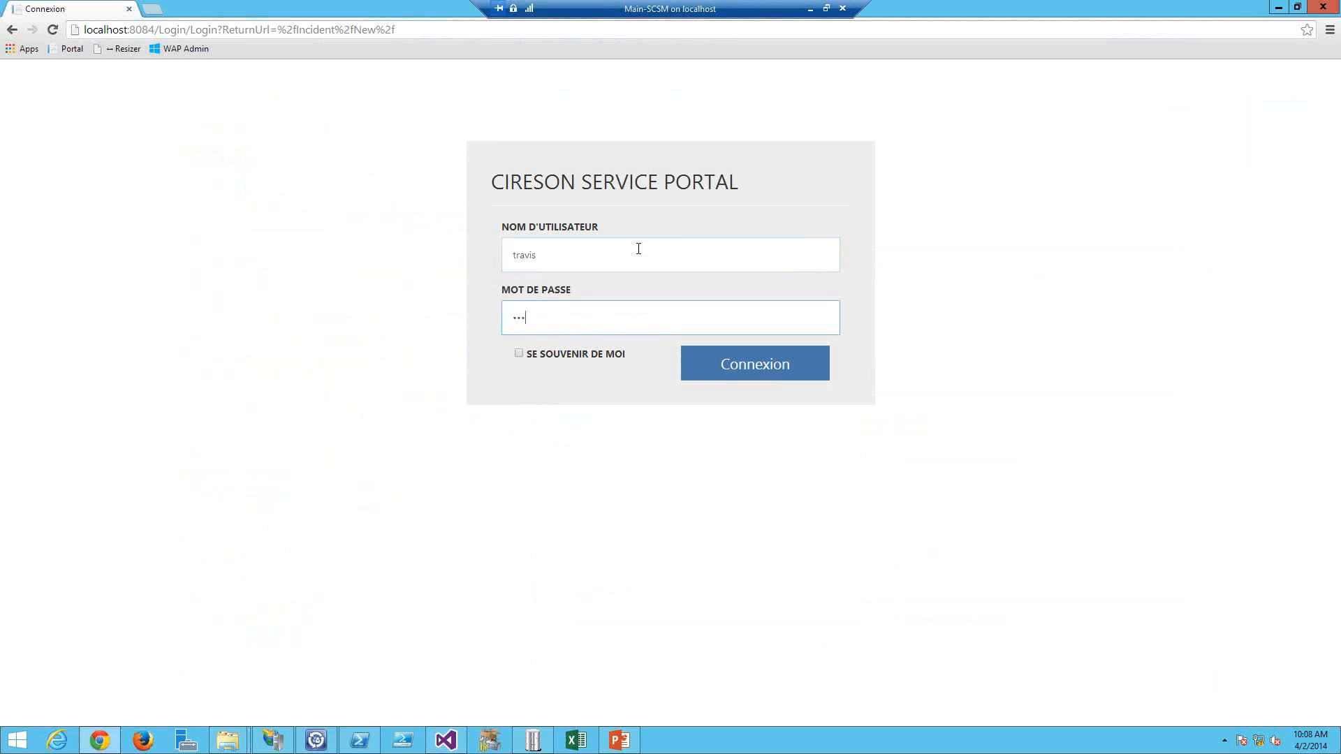
pyautogui.write('*****')
pyautogui.press('Return')
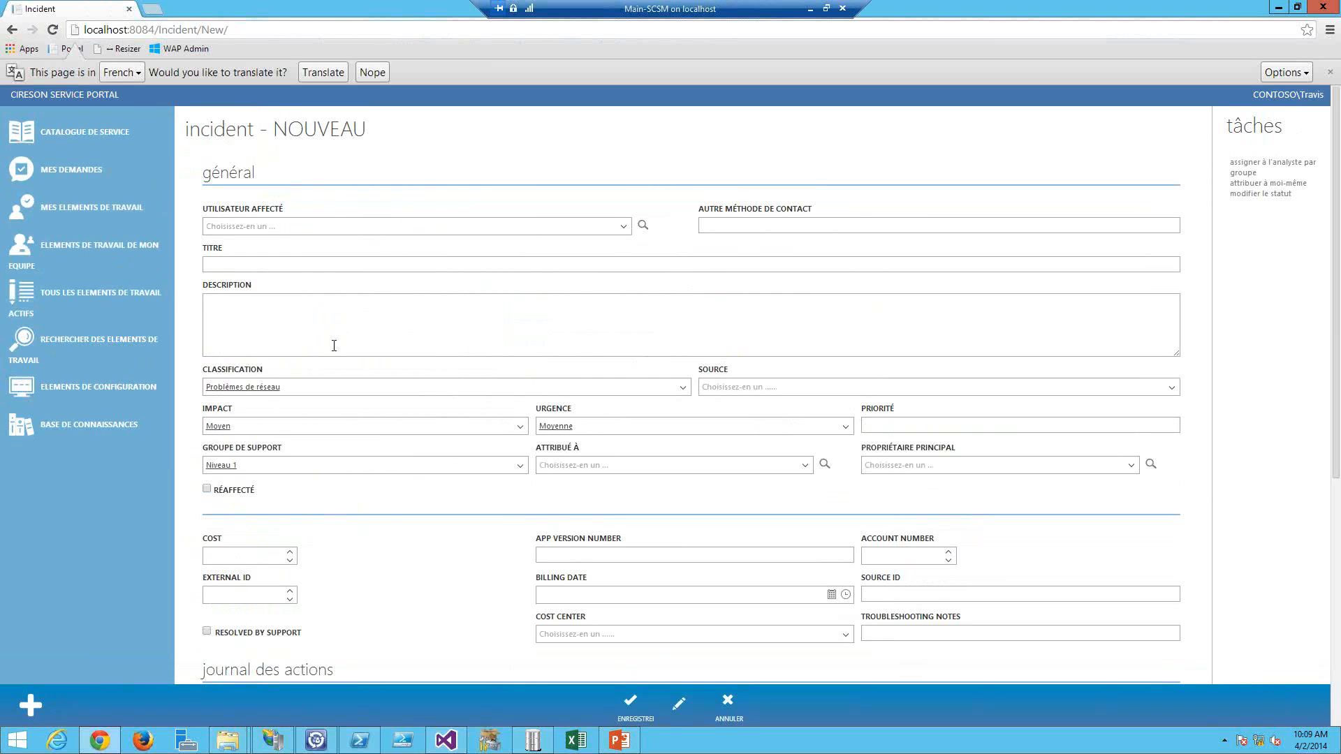
# Step: Undo the LanguageCode change in Web.config and save the file
pyautogui.scroll(-5, 334, 346)
pyautogui.scroll(5, 333, 346)
pyautogui.hotkey('alt', 'Tab')
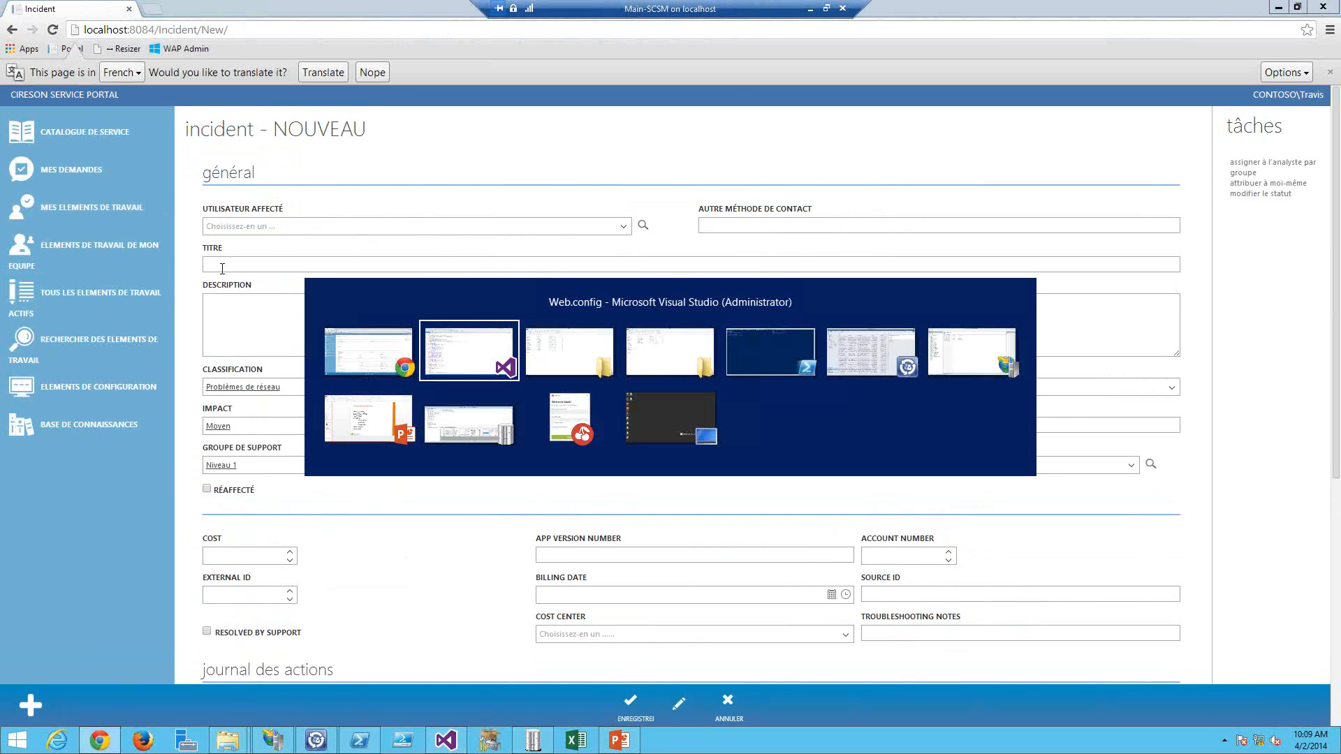
pyautogui.hotkey('ctrl', 'z')
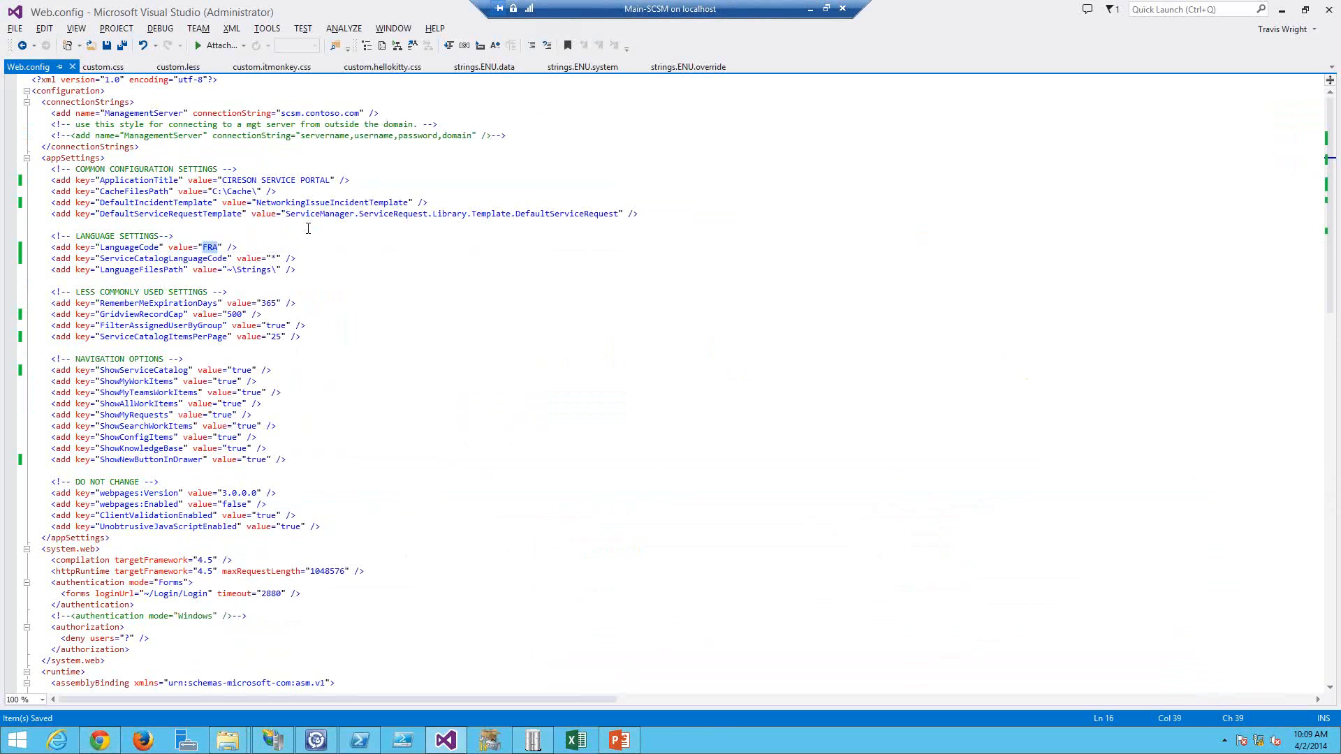
pyautogui.hotkey('ctrl', 's')
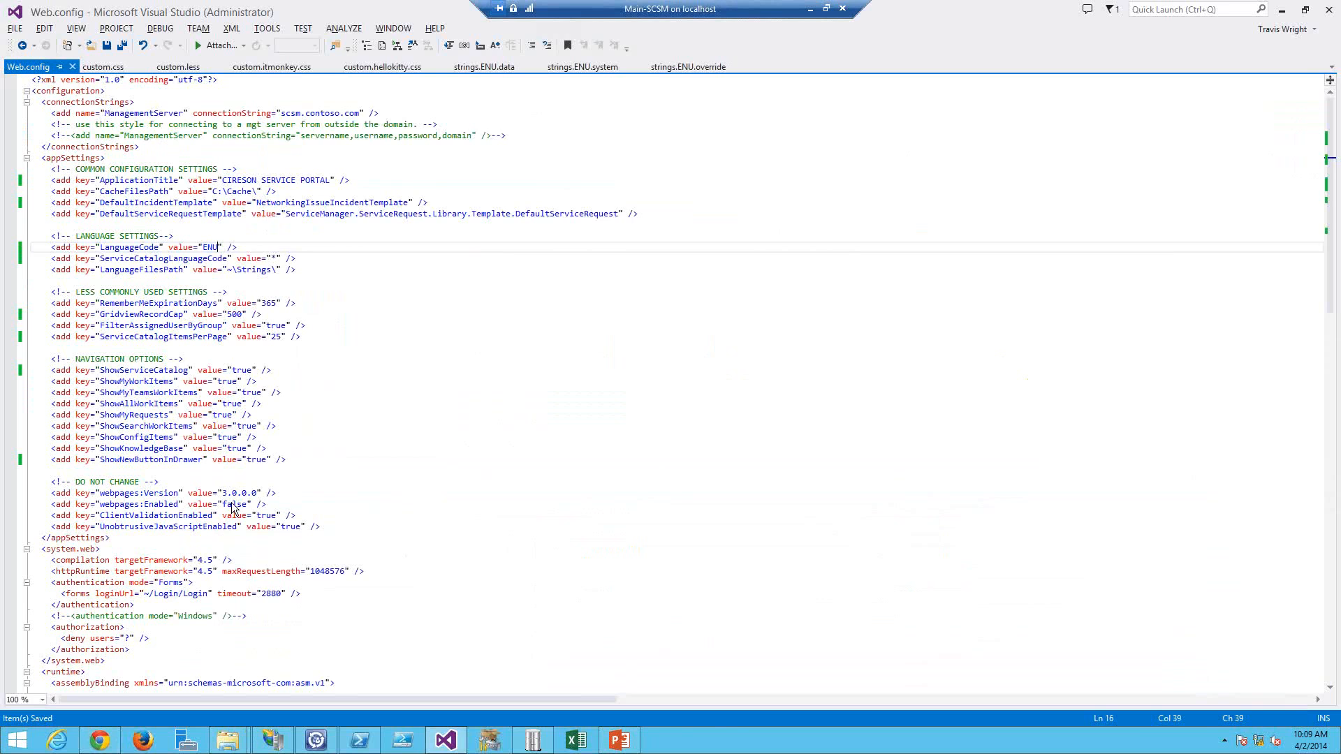
# Step: Inspect the Test Services offering's language setting in the console and query the serviceoffering table in the cache database
pyautogui.hotkey('alt', 'Tab')
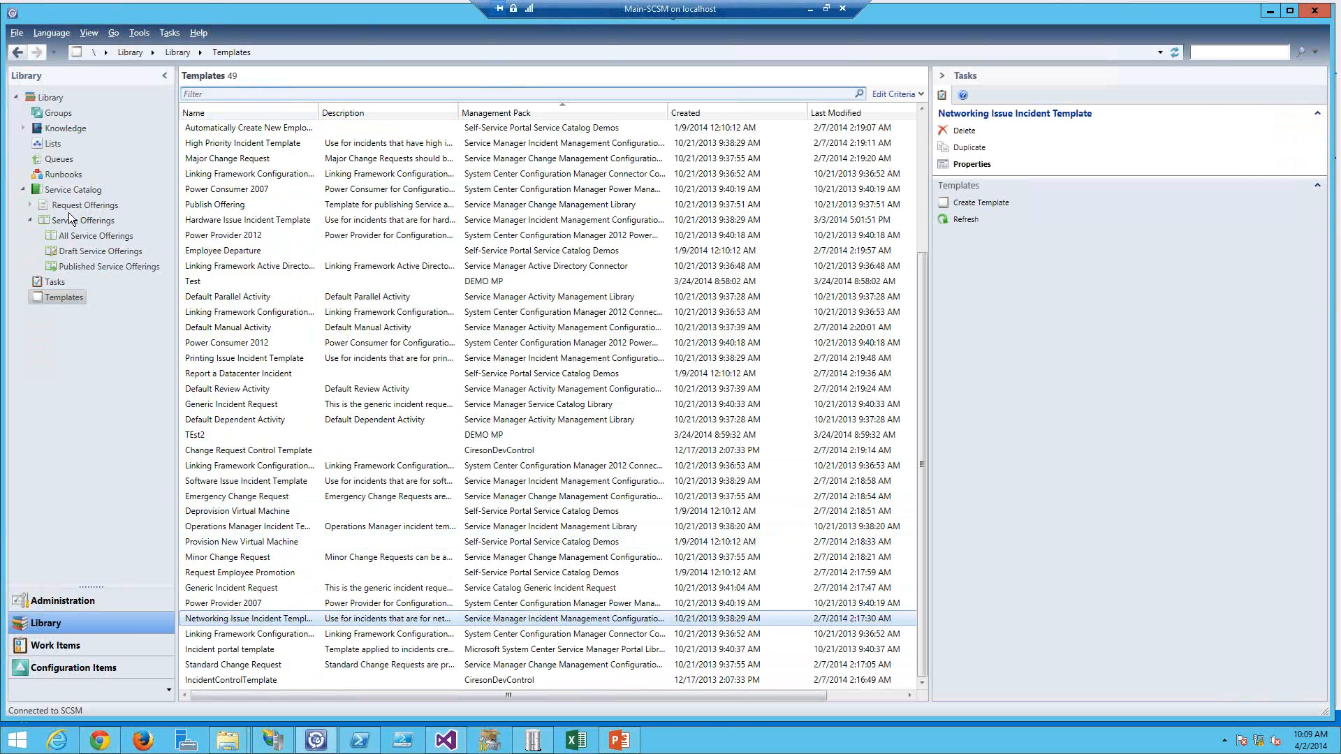
pyautogui.click(96, 235)
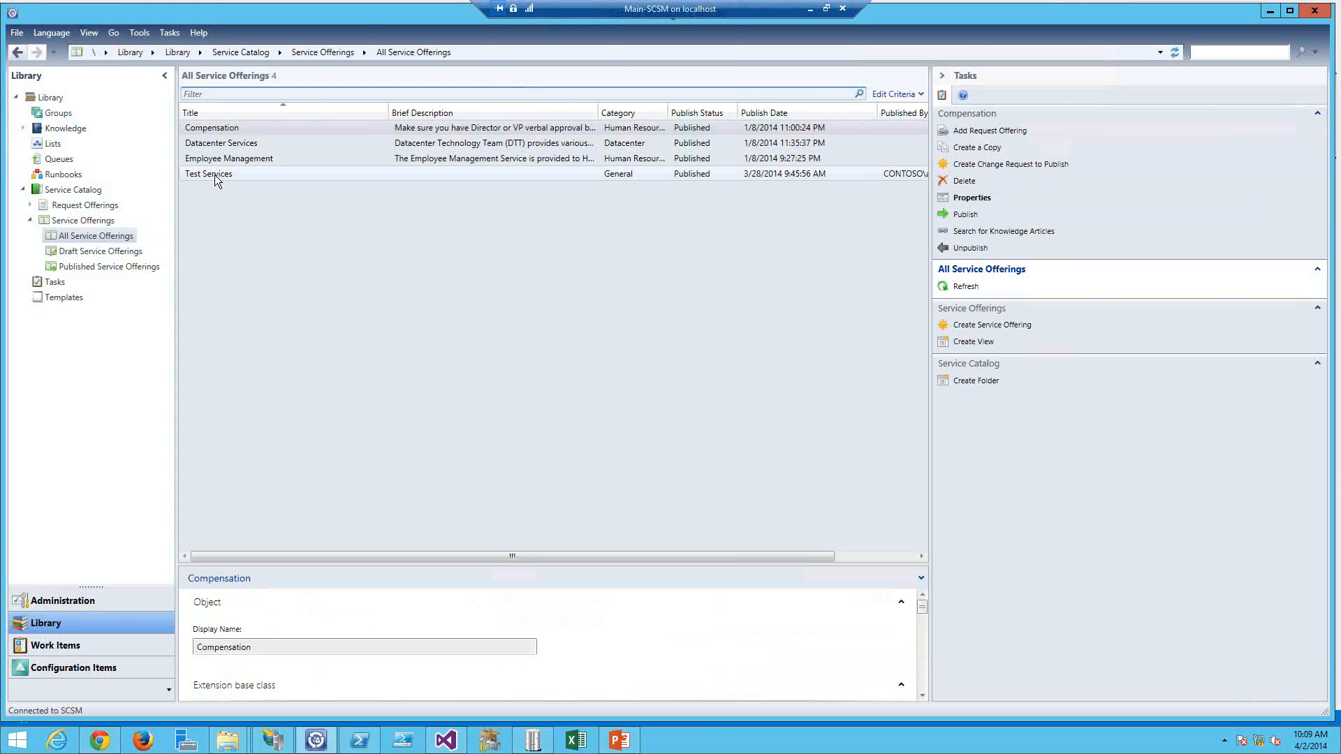
pyautogui.click(216, 175)
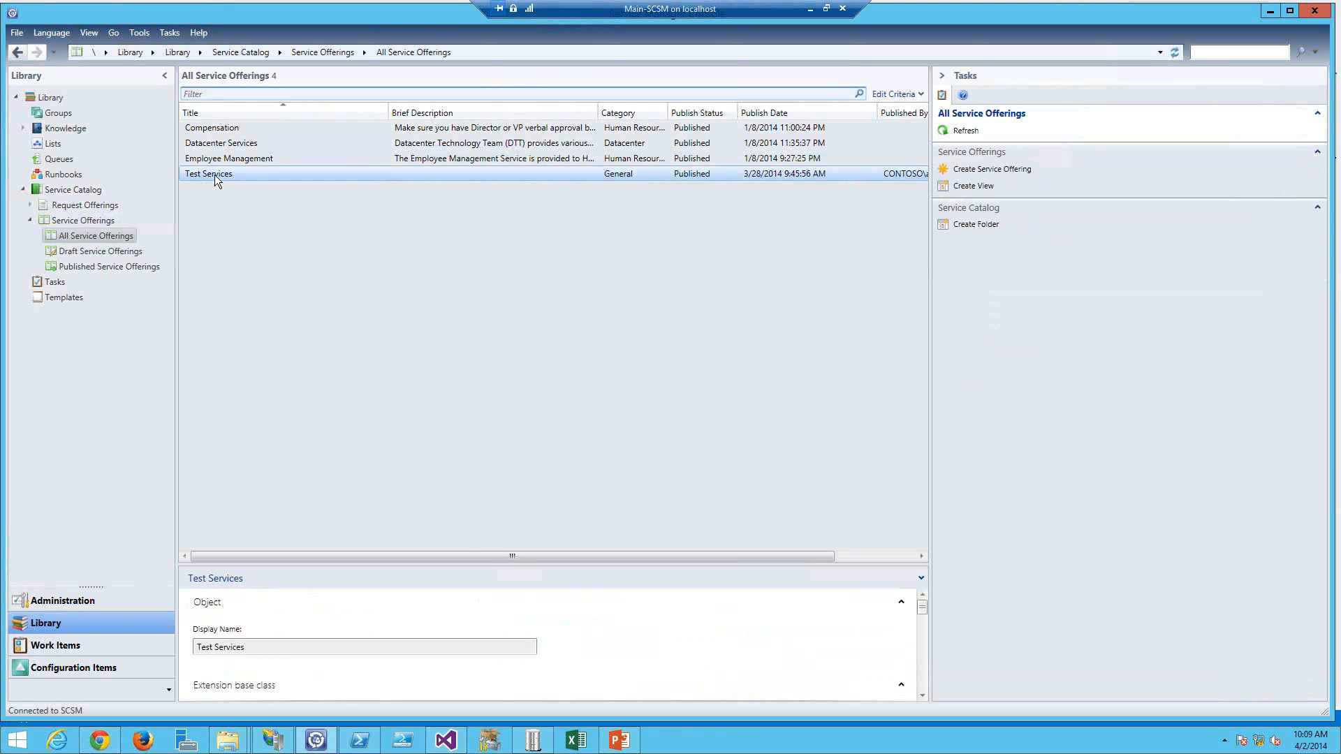
pyautogui.doubleClick(215, 174)
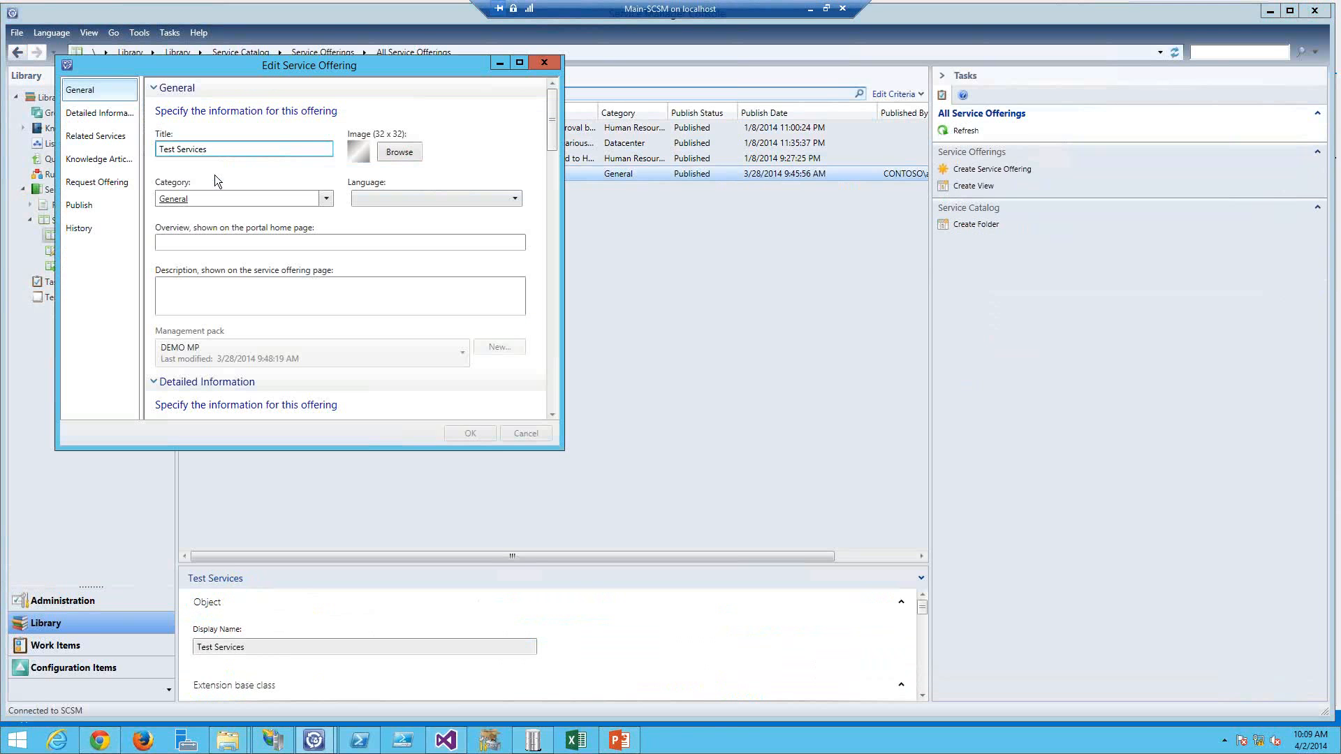
pyautogui.click(368, 200)
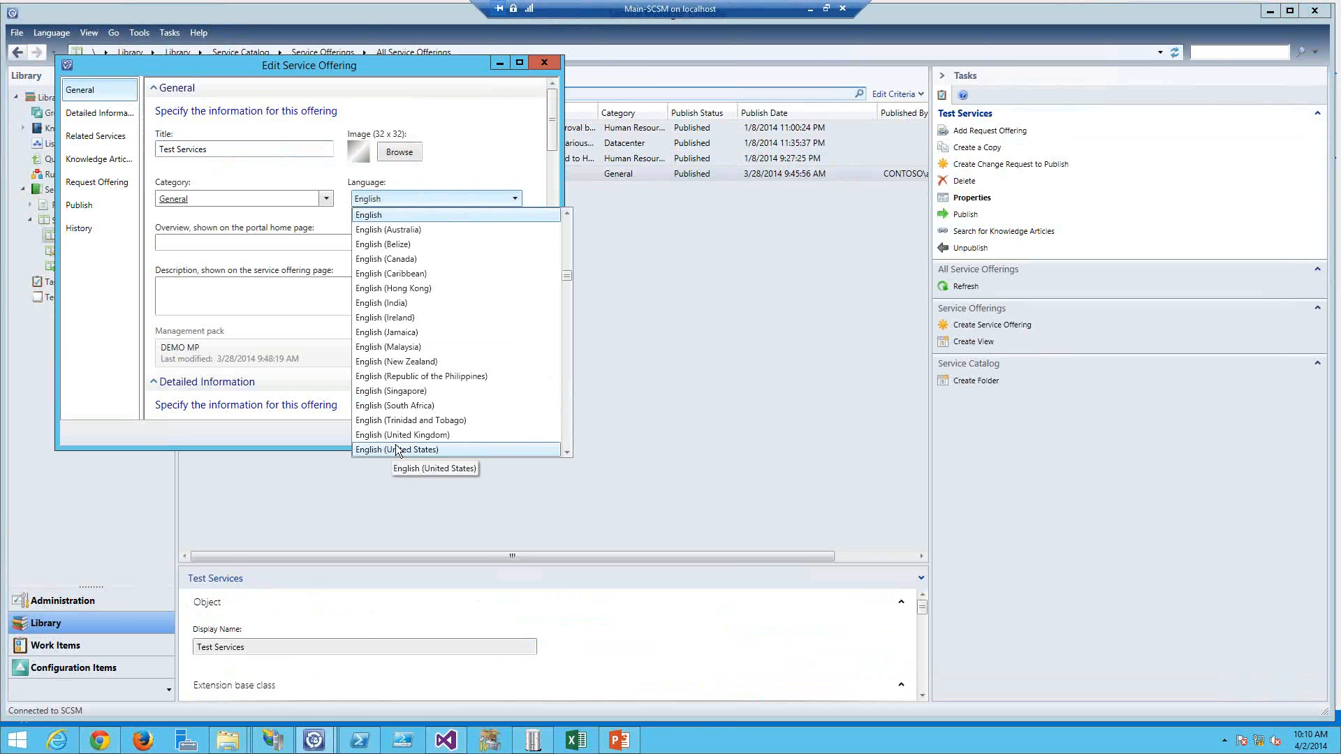
pyautogui.click(471, 155)
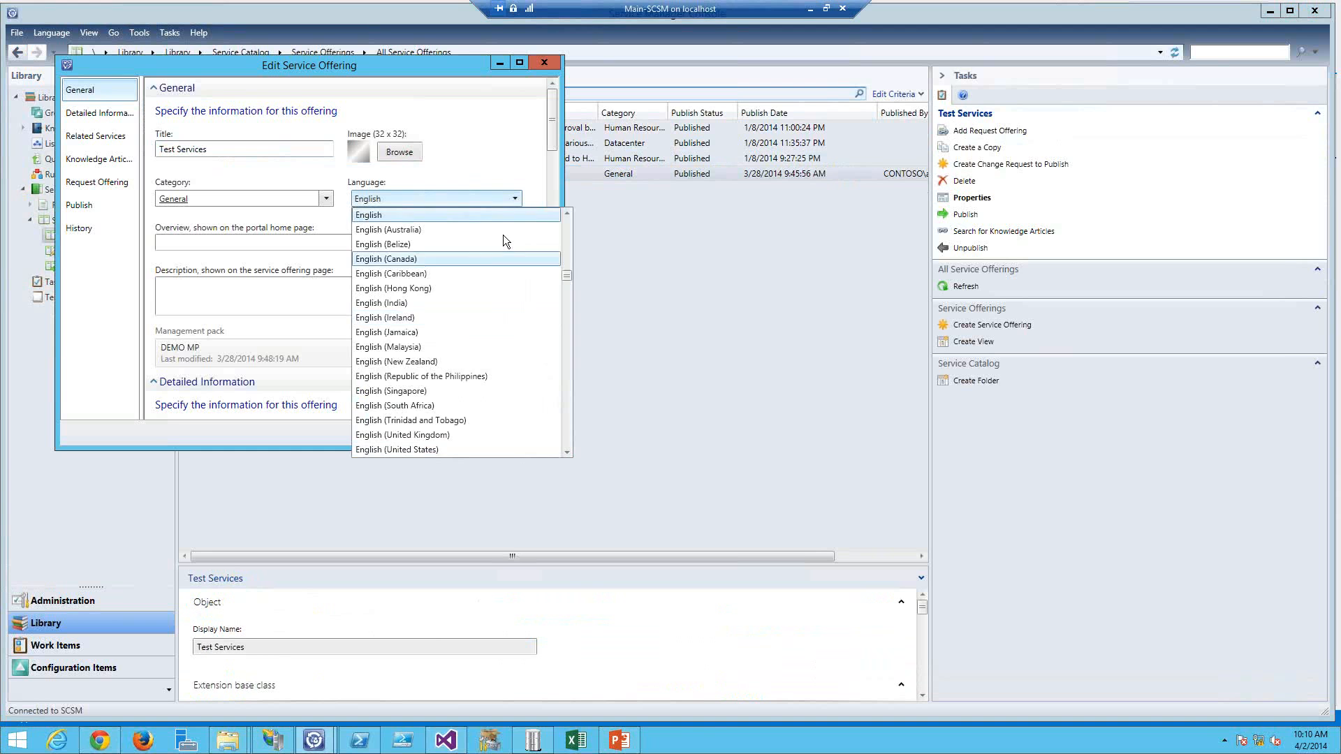
pyautogui.click(526, 433)
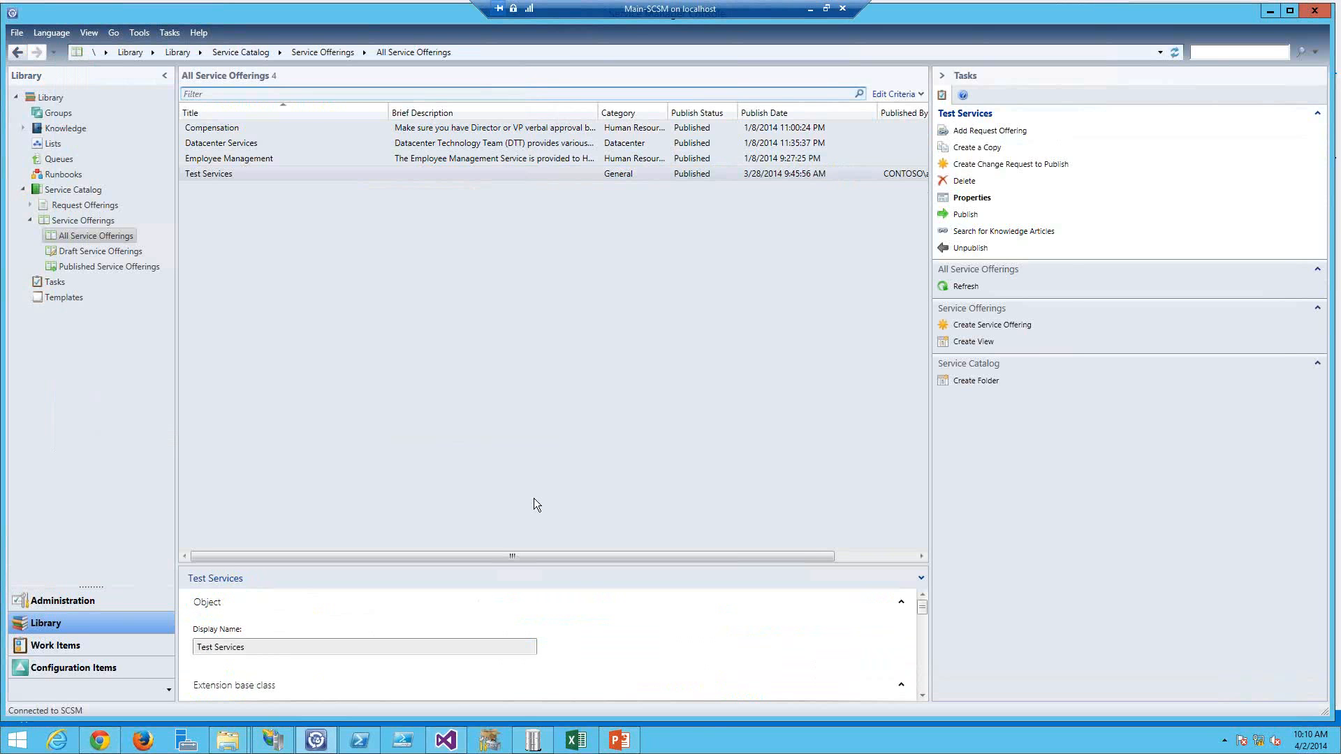
pyautogui.hotkey('alt', 'Tab')
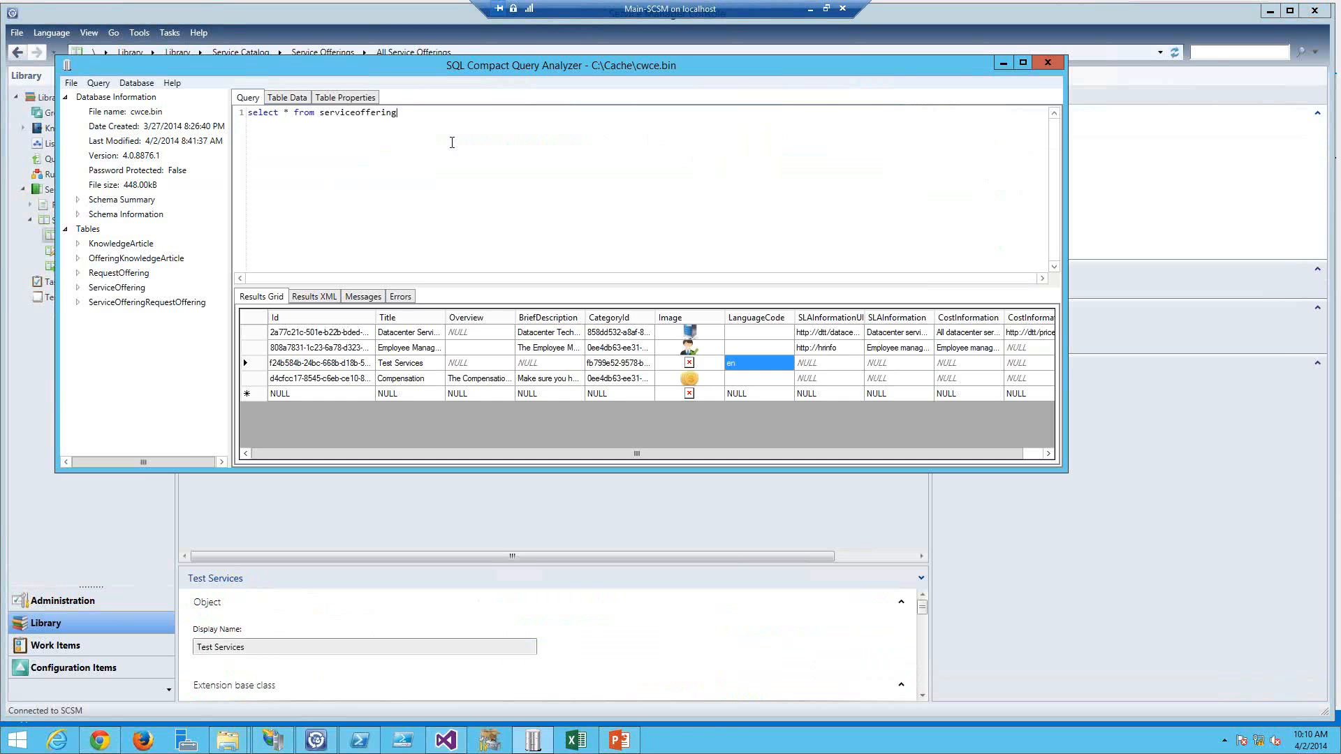
pyautogui.press('F5')
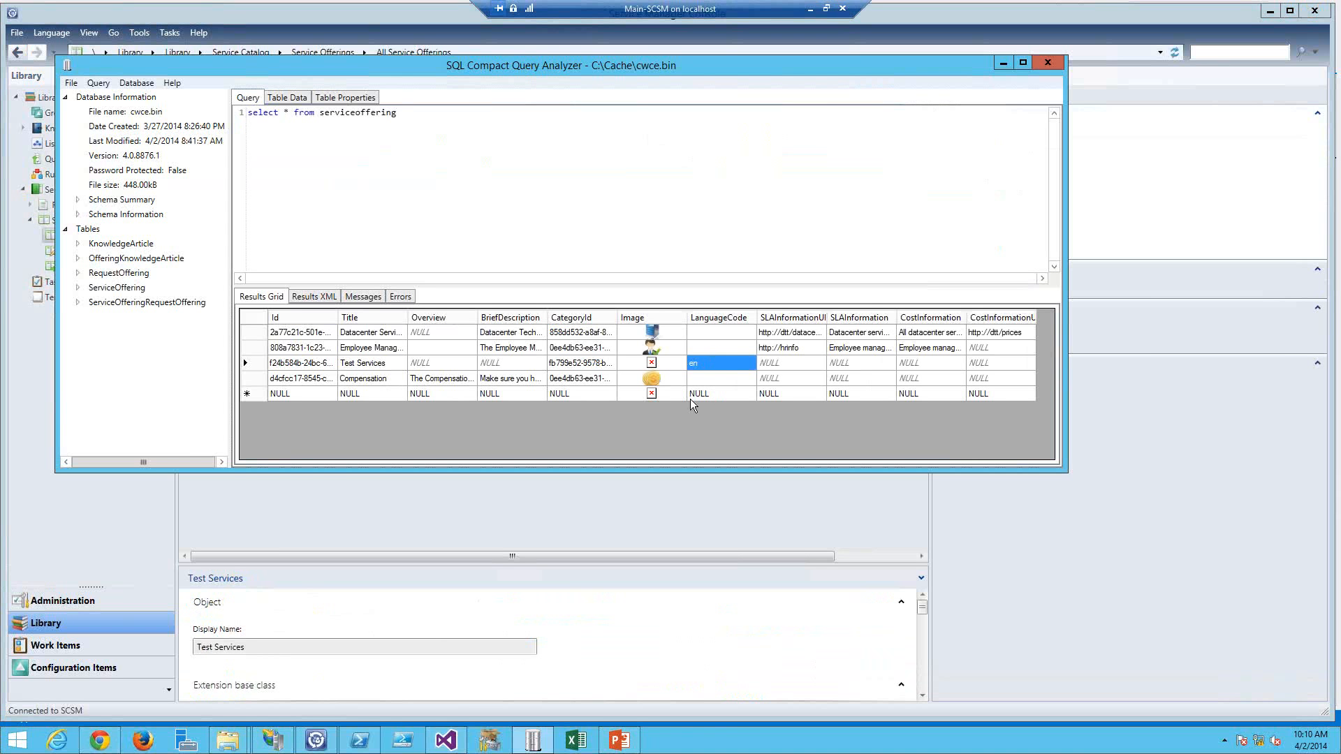
# Step: Set the ServiceCatalogLanguageCode value in Web.config to en
pyautogui.hotkey('alt', 'Tab')
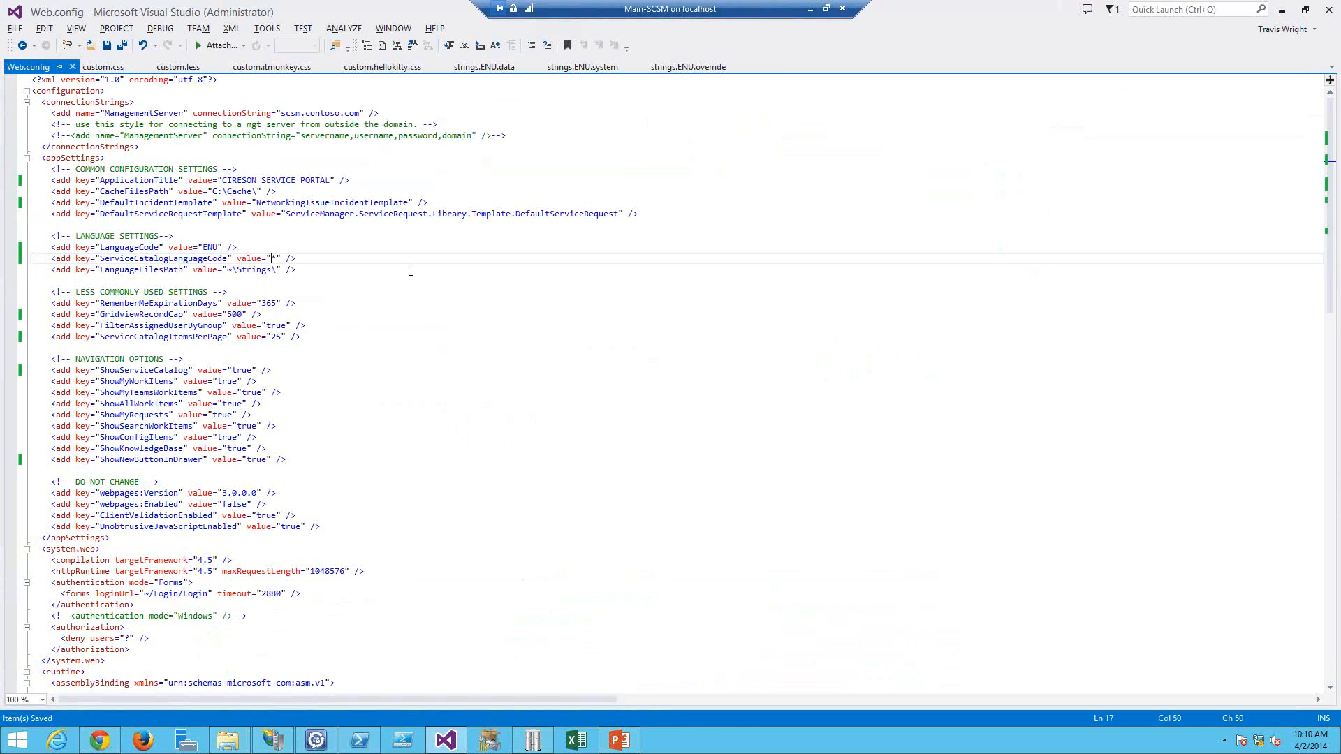
pyautogui.press('Delete')
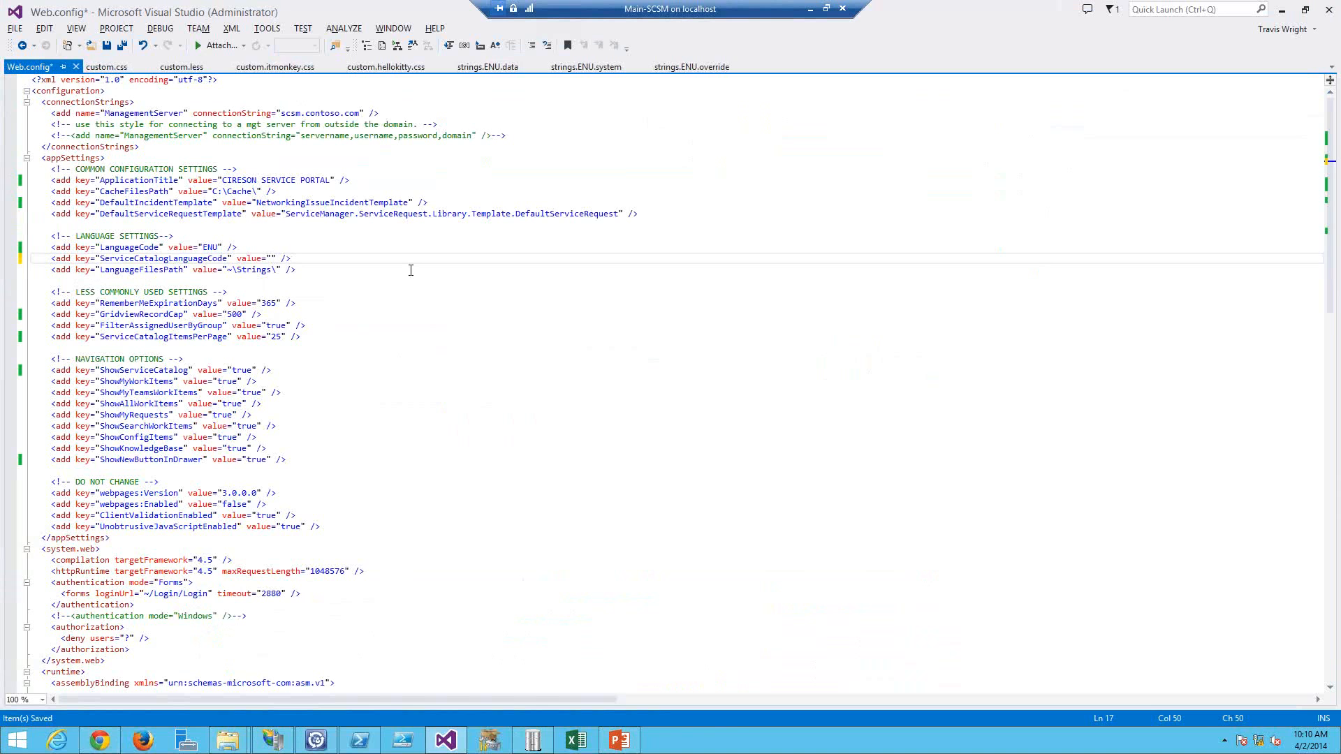
pyautogui.write('en')
# Step: Open the service catalog in the portal and sign in with the username and account password
pyautogui.hotkey('alt', 'Tab')
pyautogui.press('Tab')
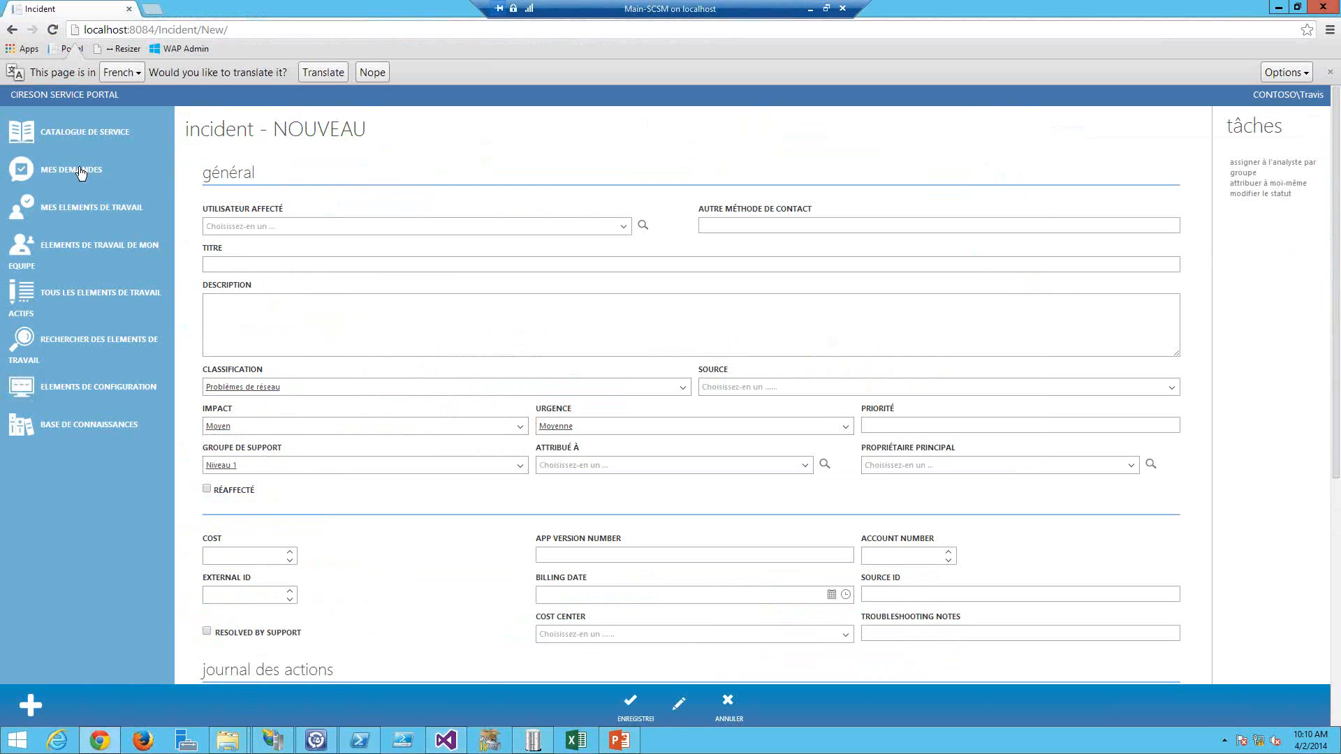
pyautogui.click(81, 172)
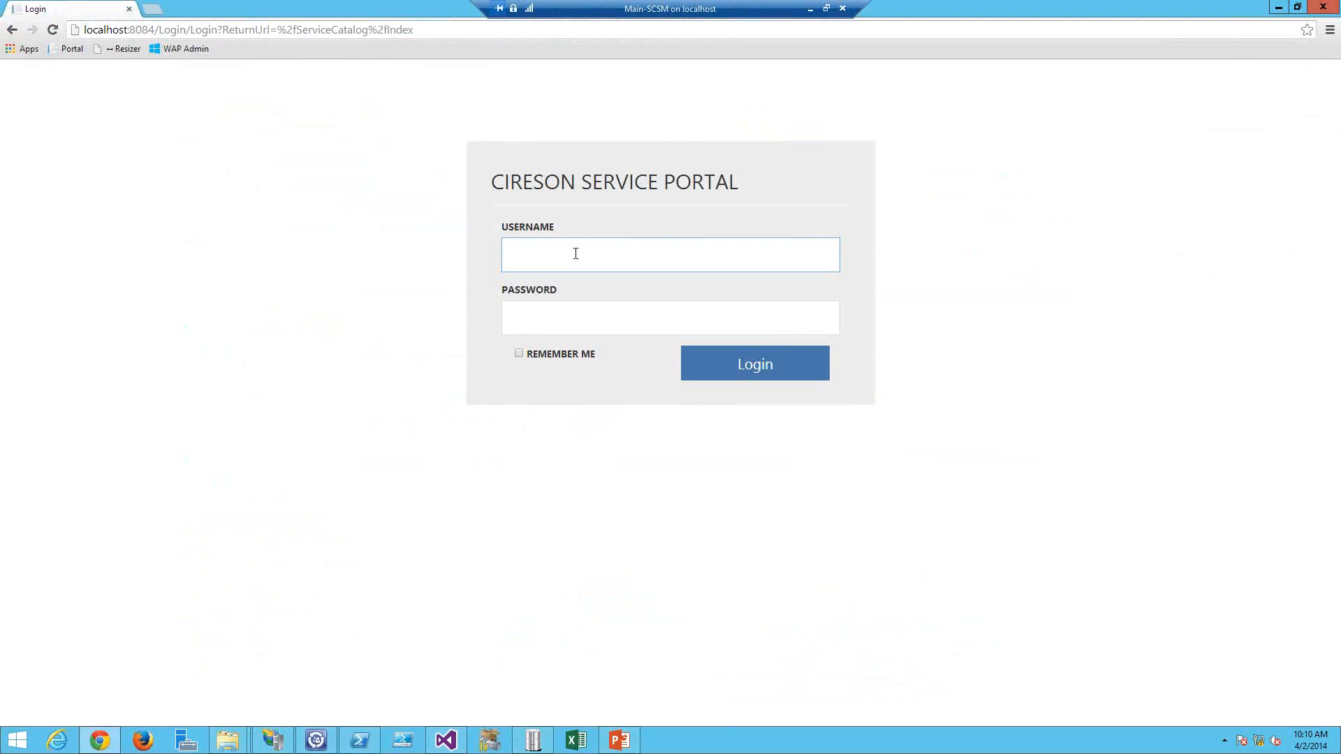
pyautogui.click(576, 254)
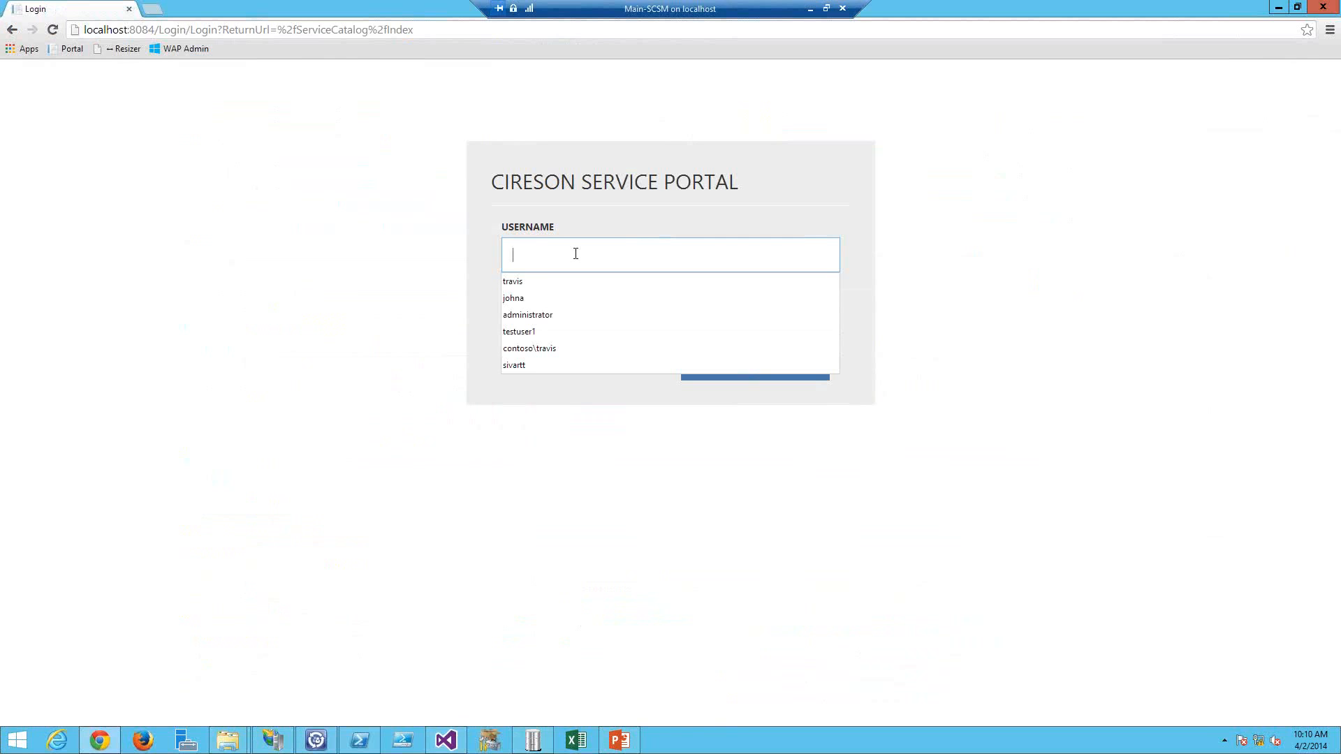
pyautogui.write('test')
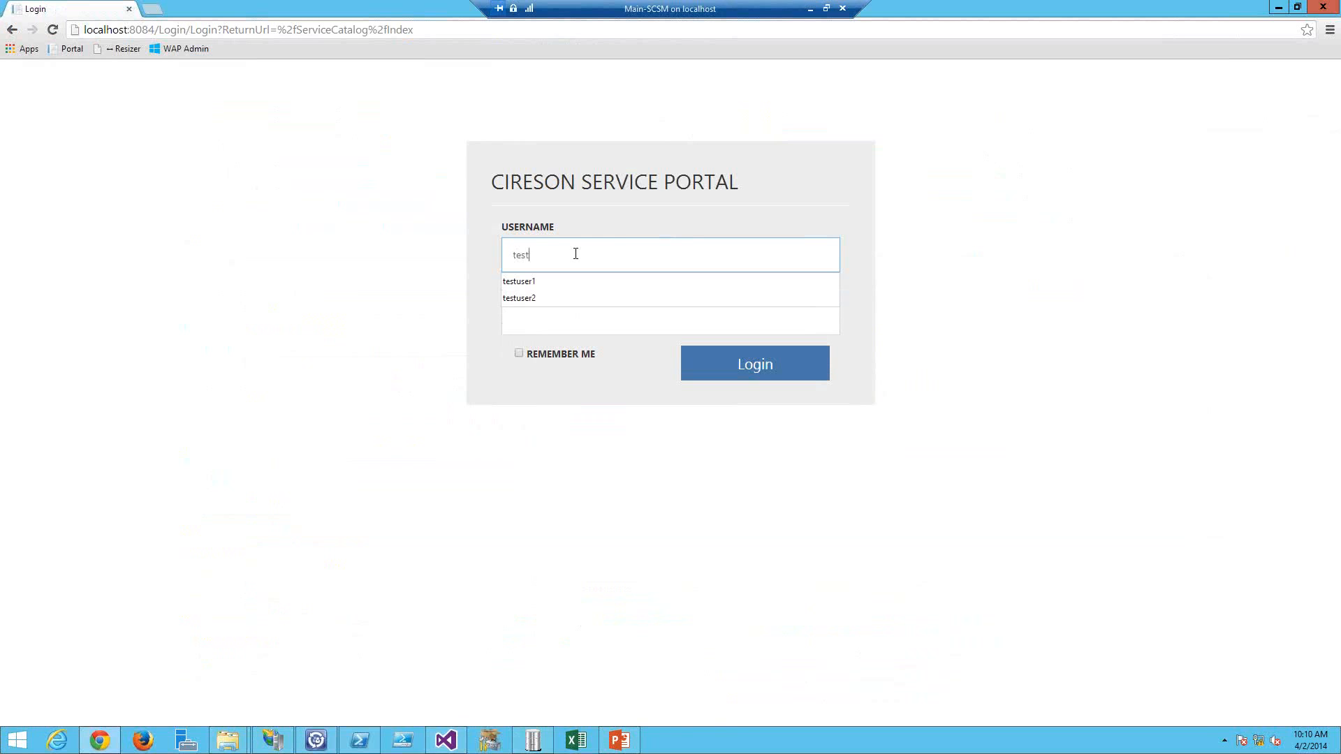
pyautogui.press('BackSpace')
pyautogui.press('BackSpace')
pyautogui.press('BackSpace')
pyautogui.write('ravis')
pyautogui.press('Tab')
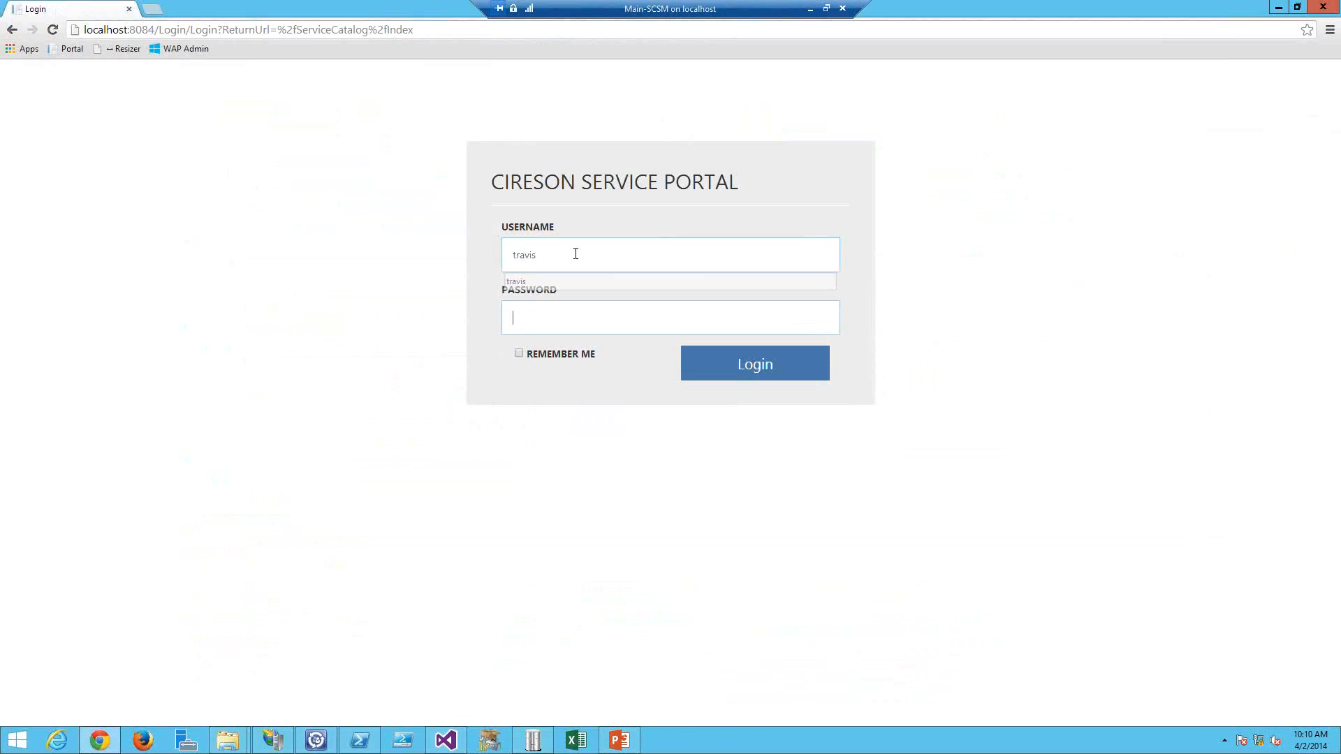
pyautogui.write('•••••••••')
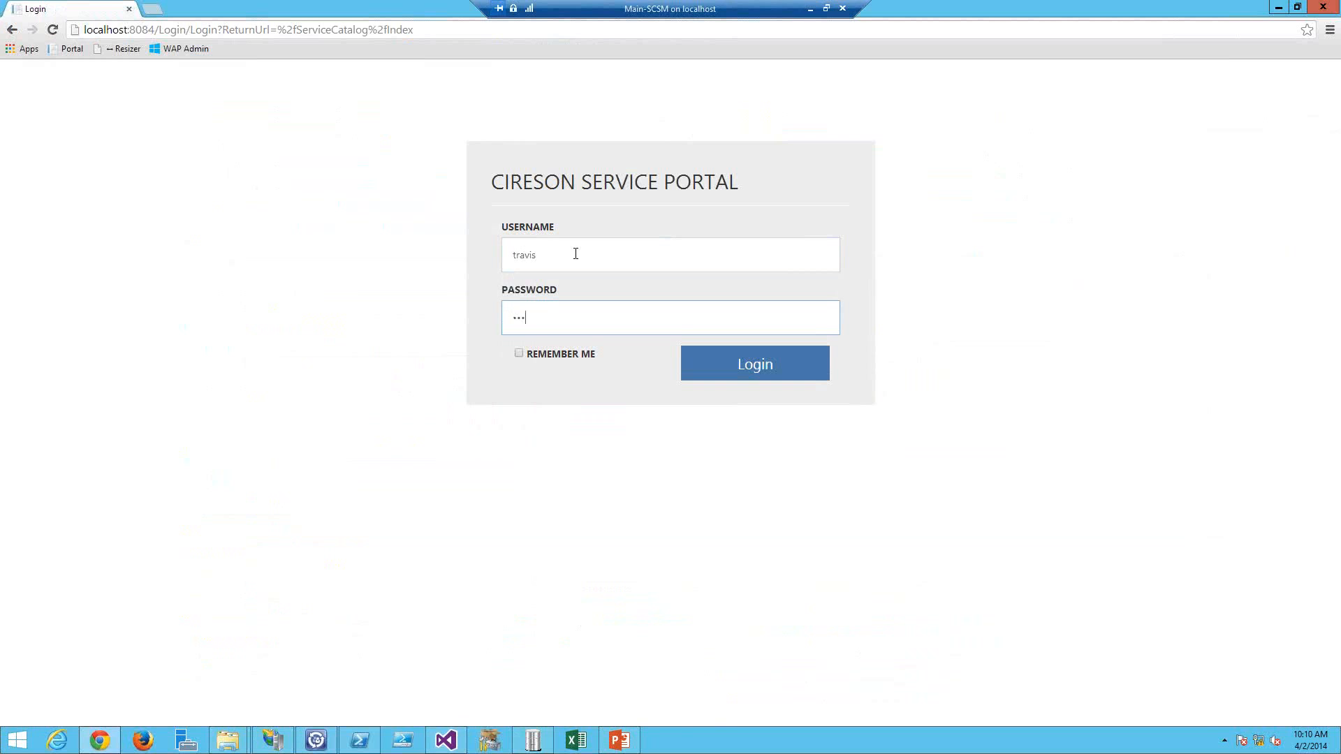
pyautogui.press('Return')
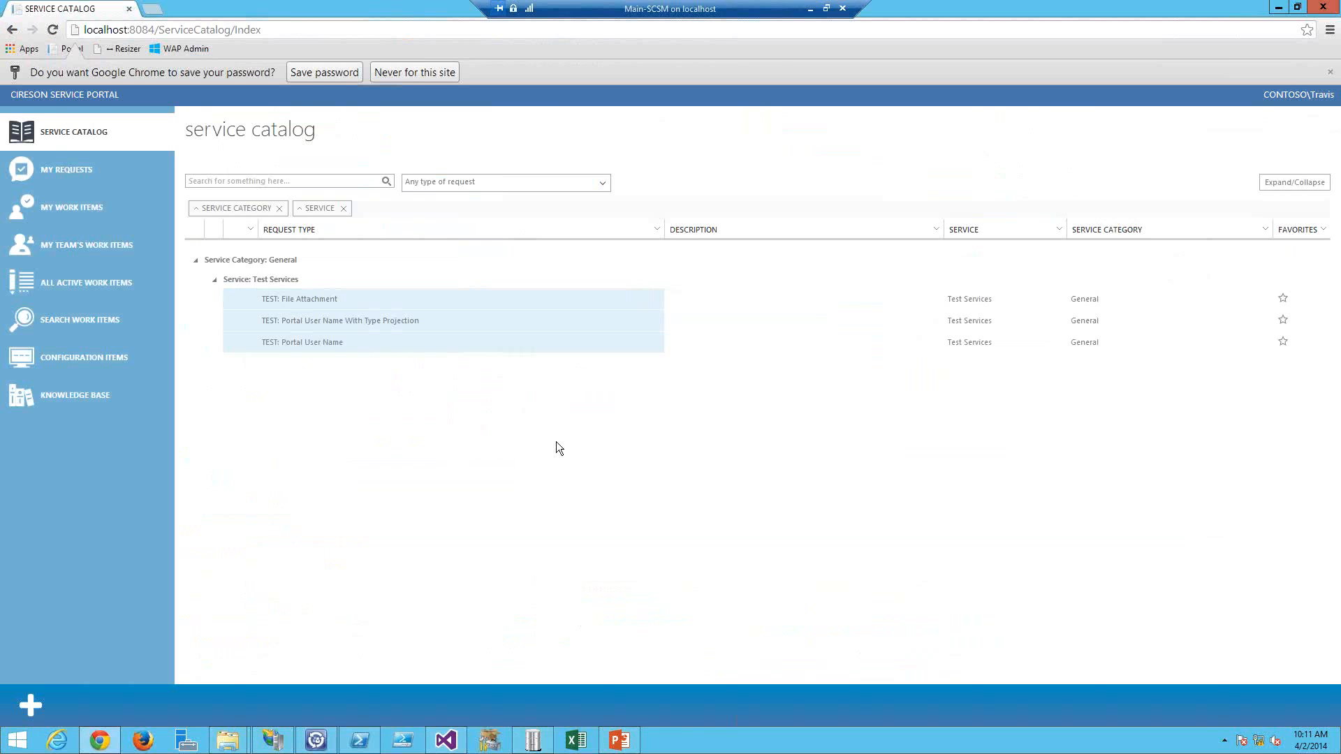
# Step: Set the ServiceCatalogLanguageCode value in Web.config to * and save the file
pyautogui.hotkey('alt', 'Tab')
pyautogui.hotkey('alt', 'Tab')
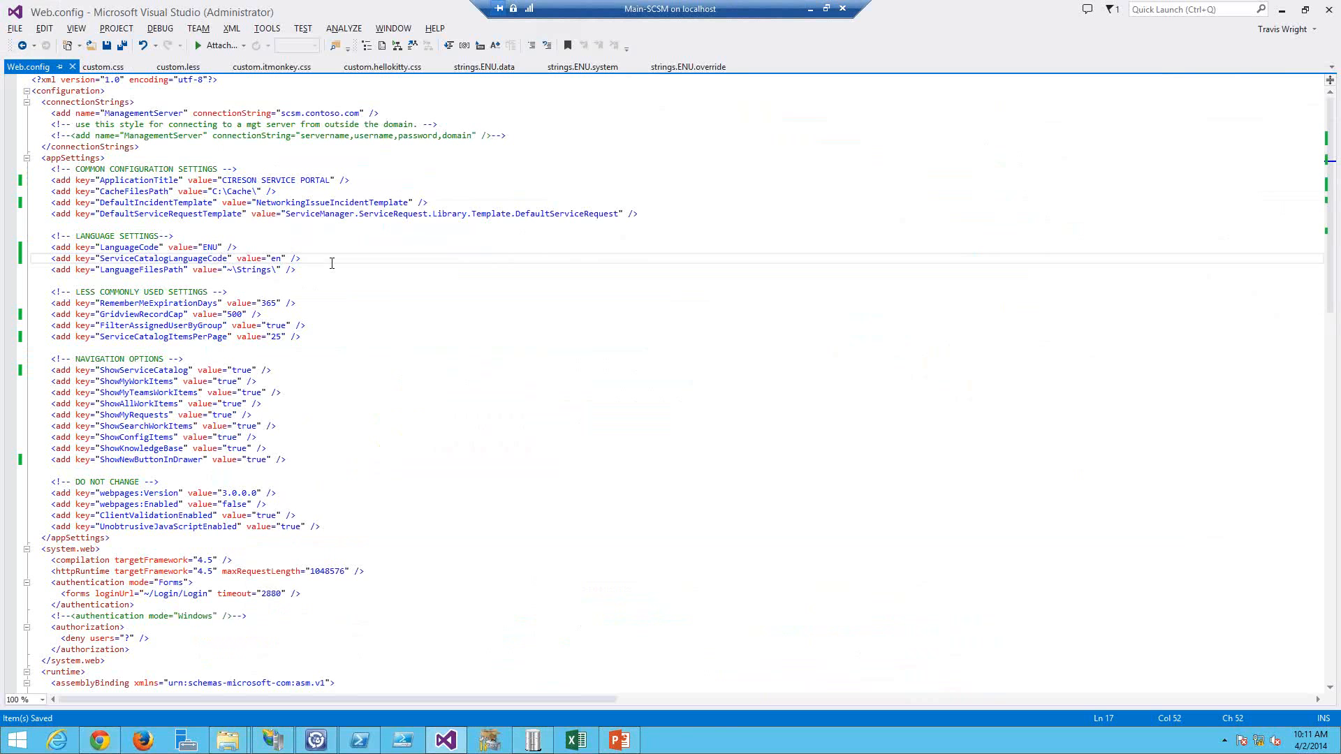
pyautogui.press('BackSpace')
pyautogui.press('BackSpace')
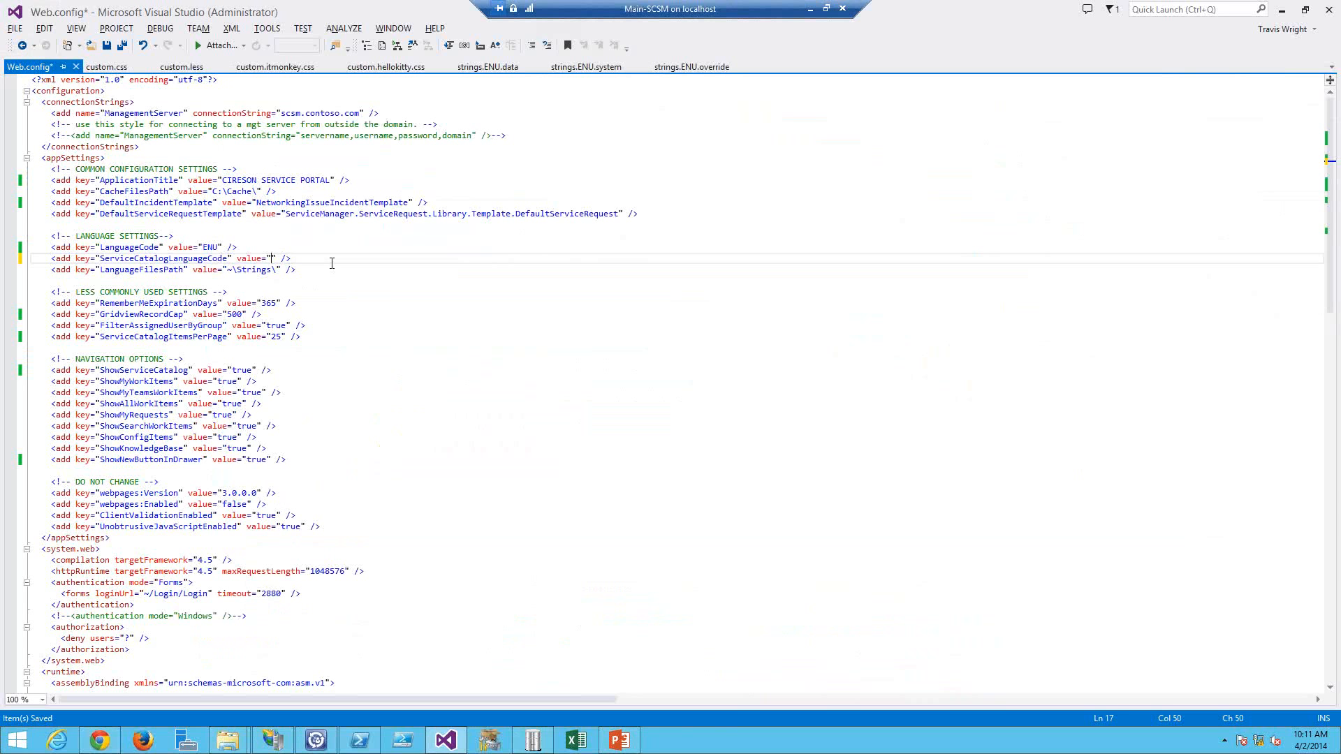
pyautogui.write('*')
pyautogui.hotkey('ctrl', 's')
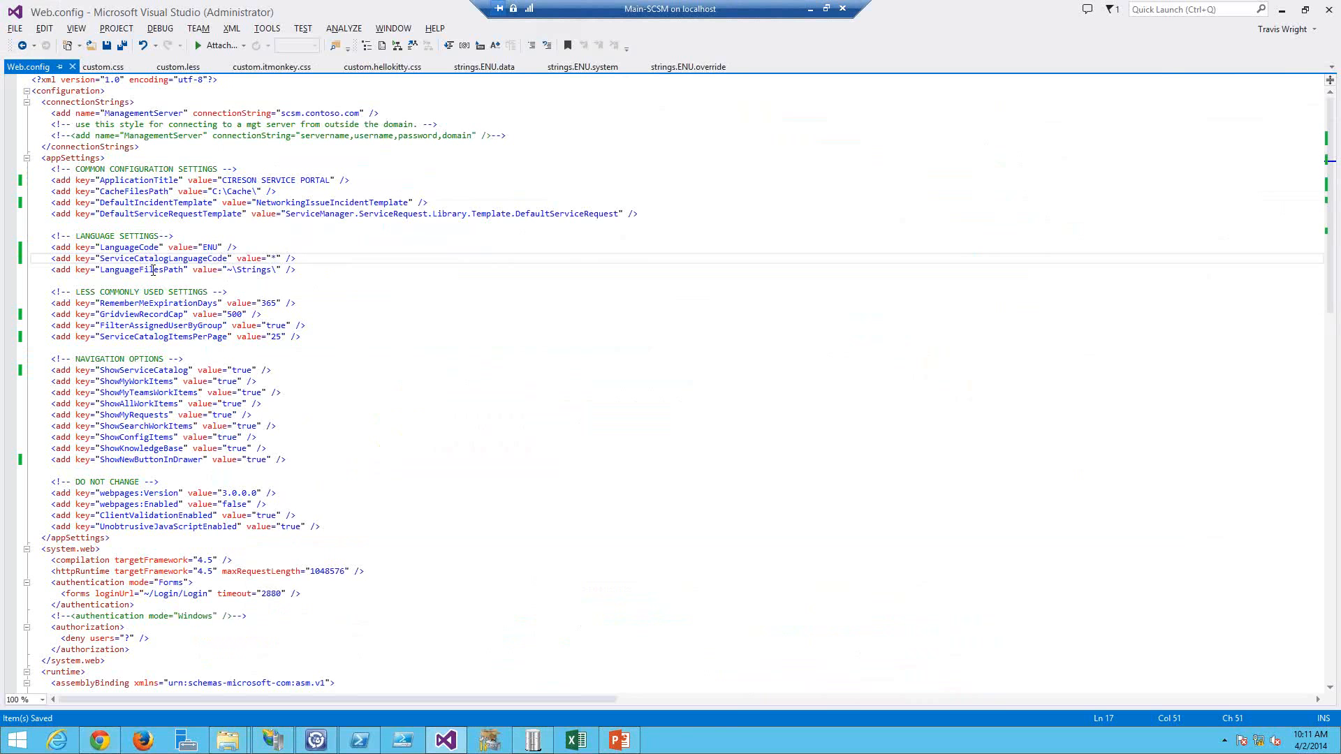
pyautogui.doubleClick(167, 271)
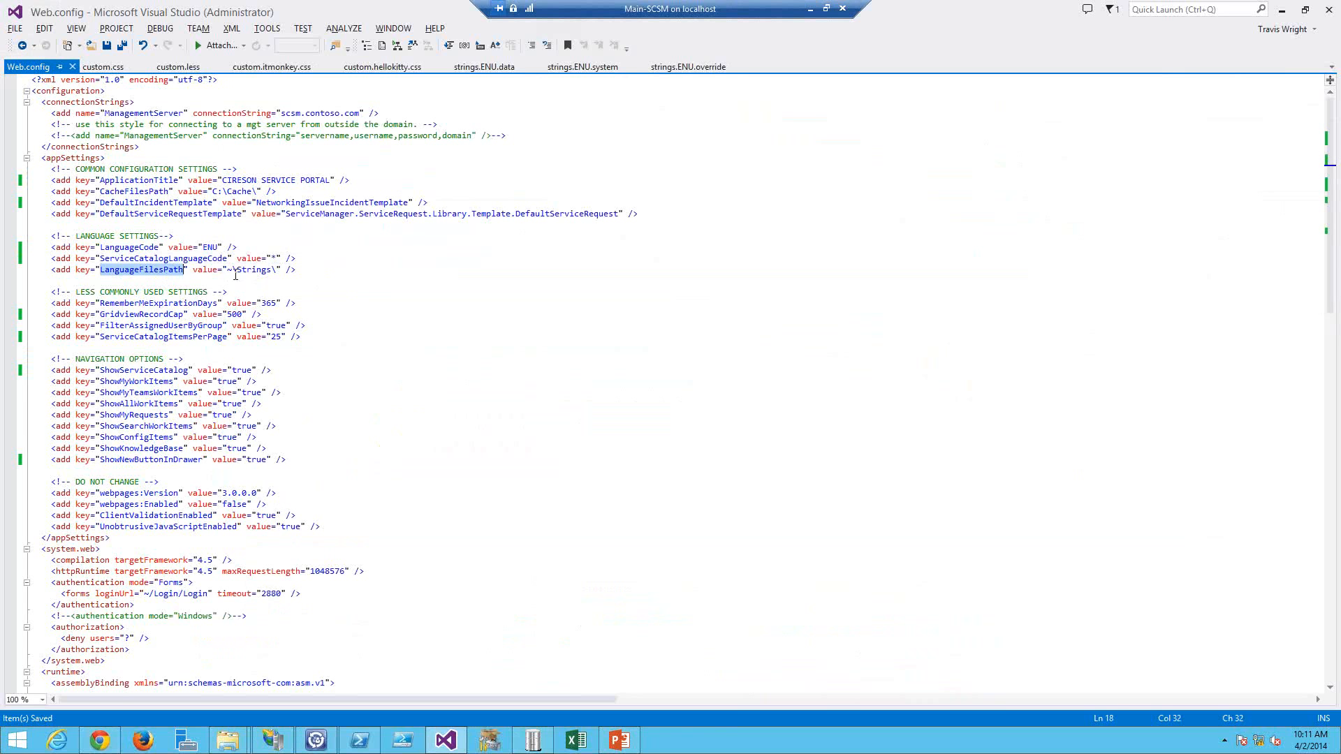
pyautogui.doubleClick(269, 302)
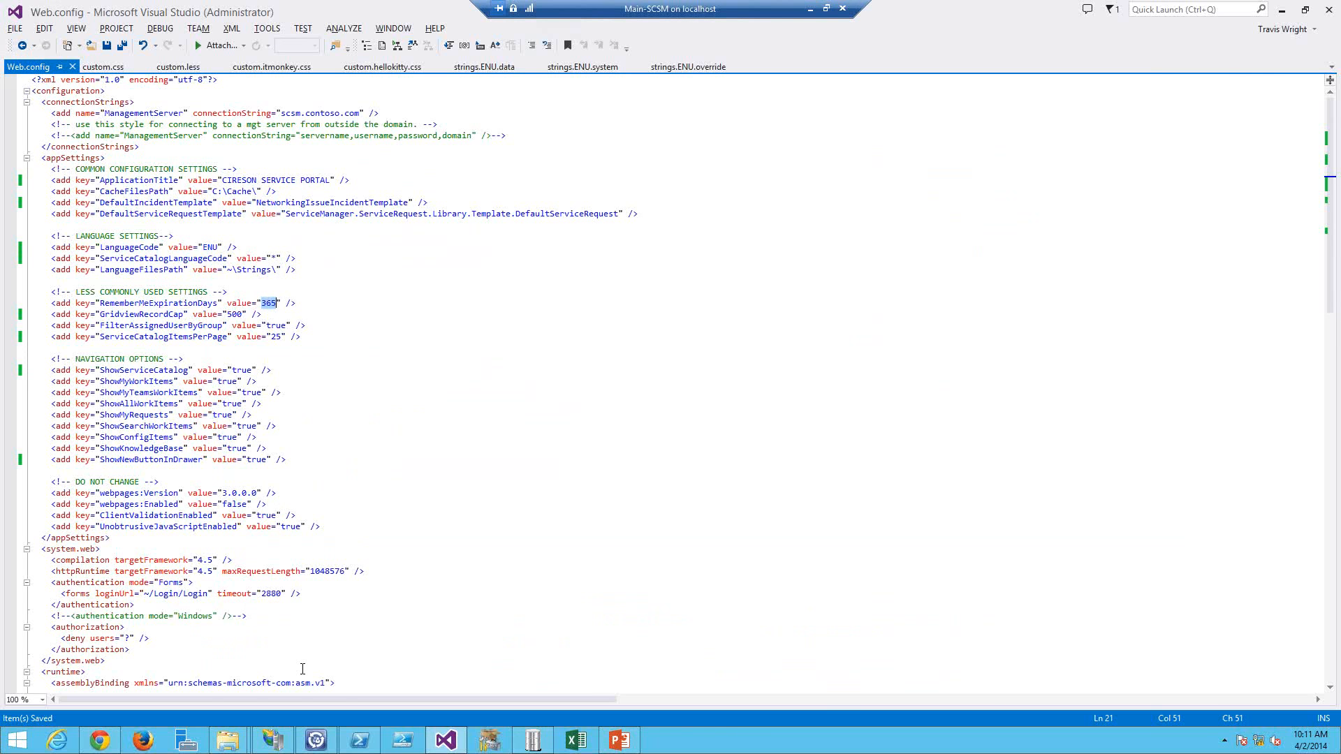
pyautogui.doubleClick(234, 314)
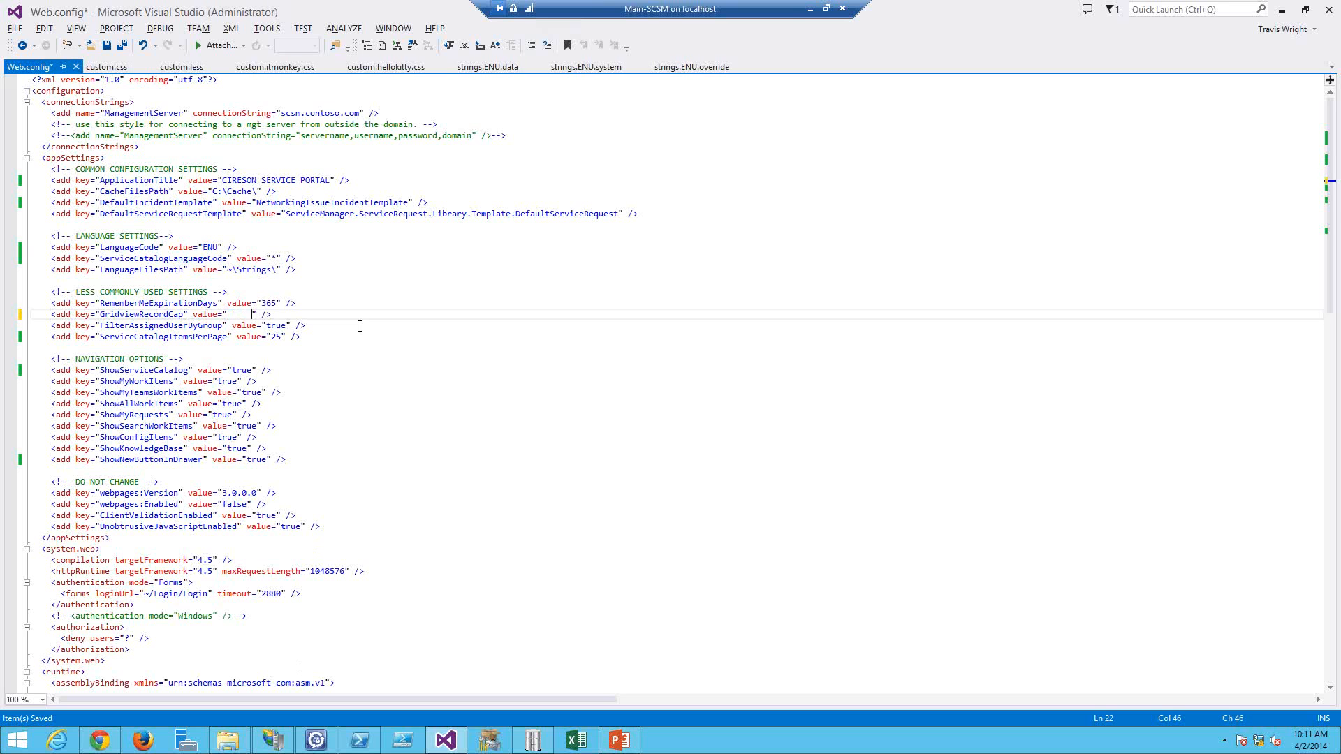
pyautogui.hotkey('ctrl', 'z')
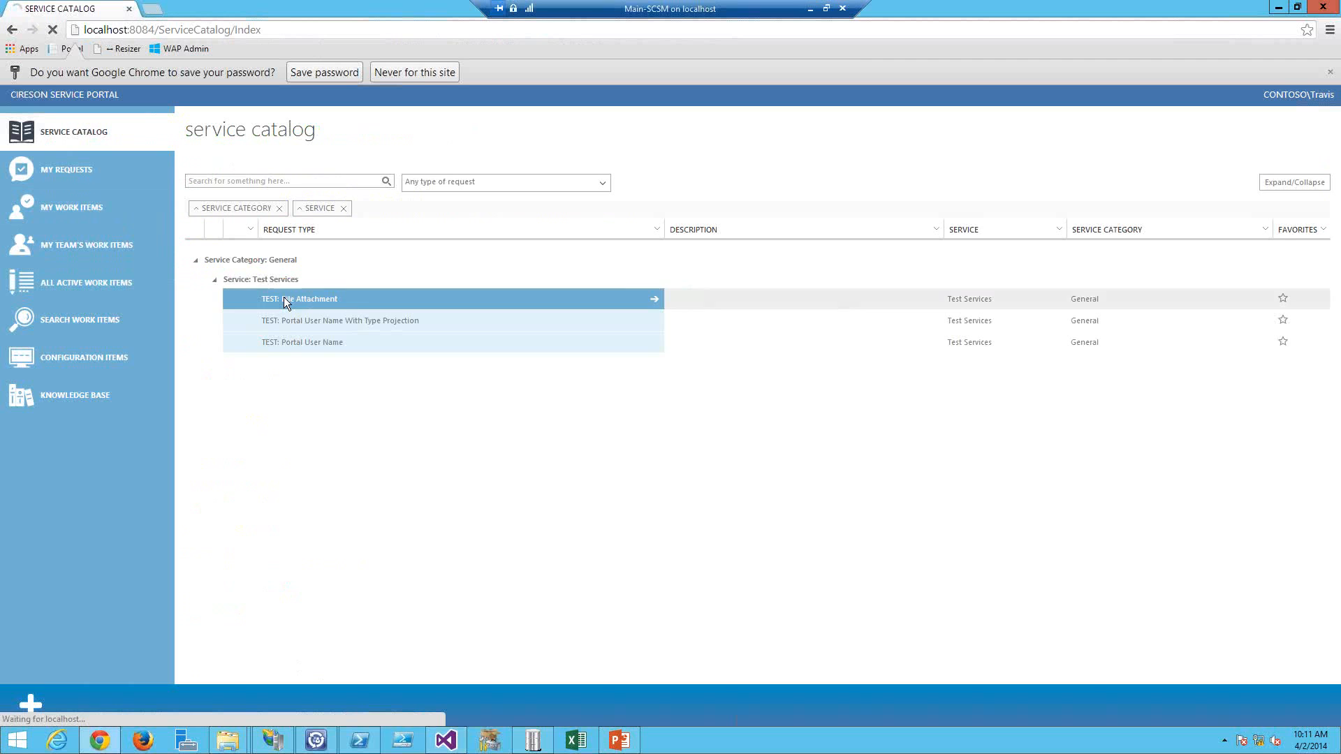
# Step: Reload the portal and sign in with the username and account password
pyautogui.click(488, 318)
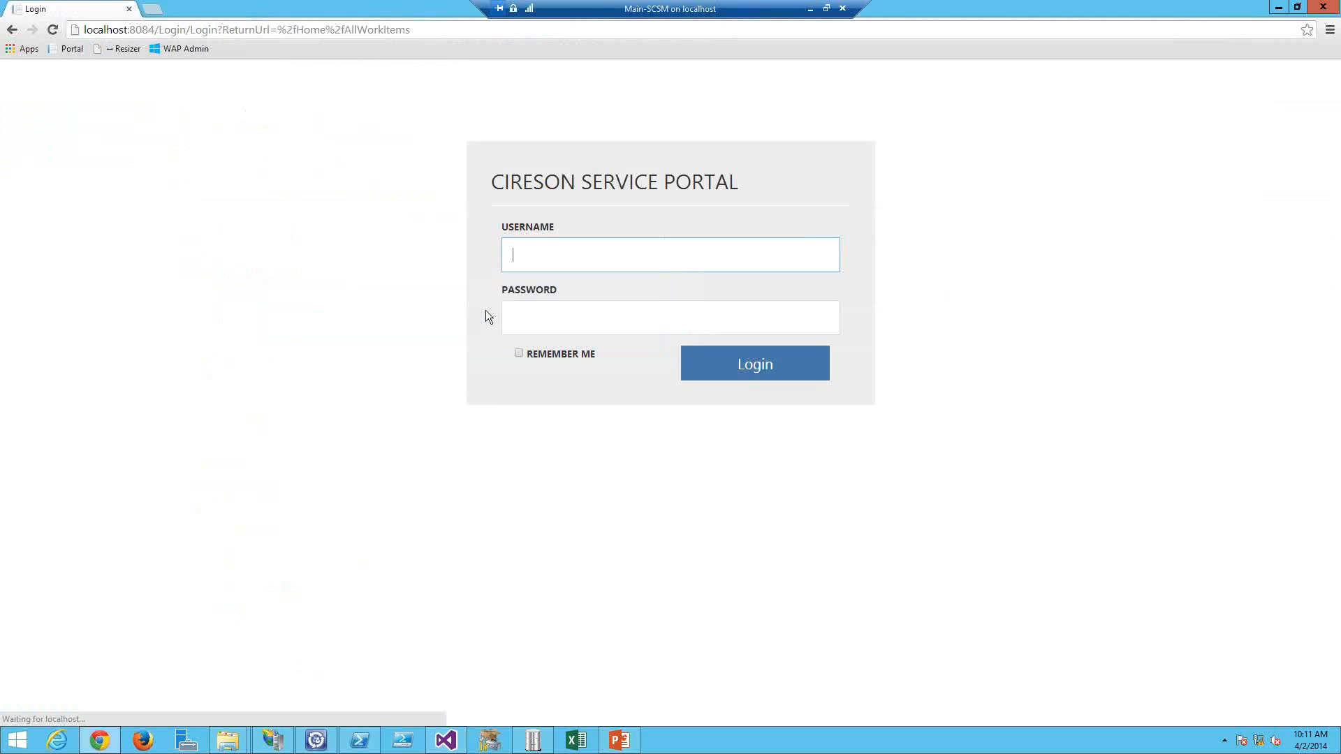
pyautogui.write('travis')
pyautogui.press('Tab')
pyautogui.write('p')
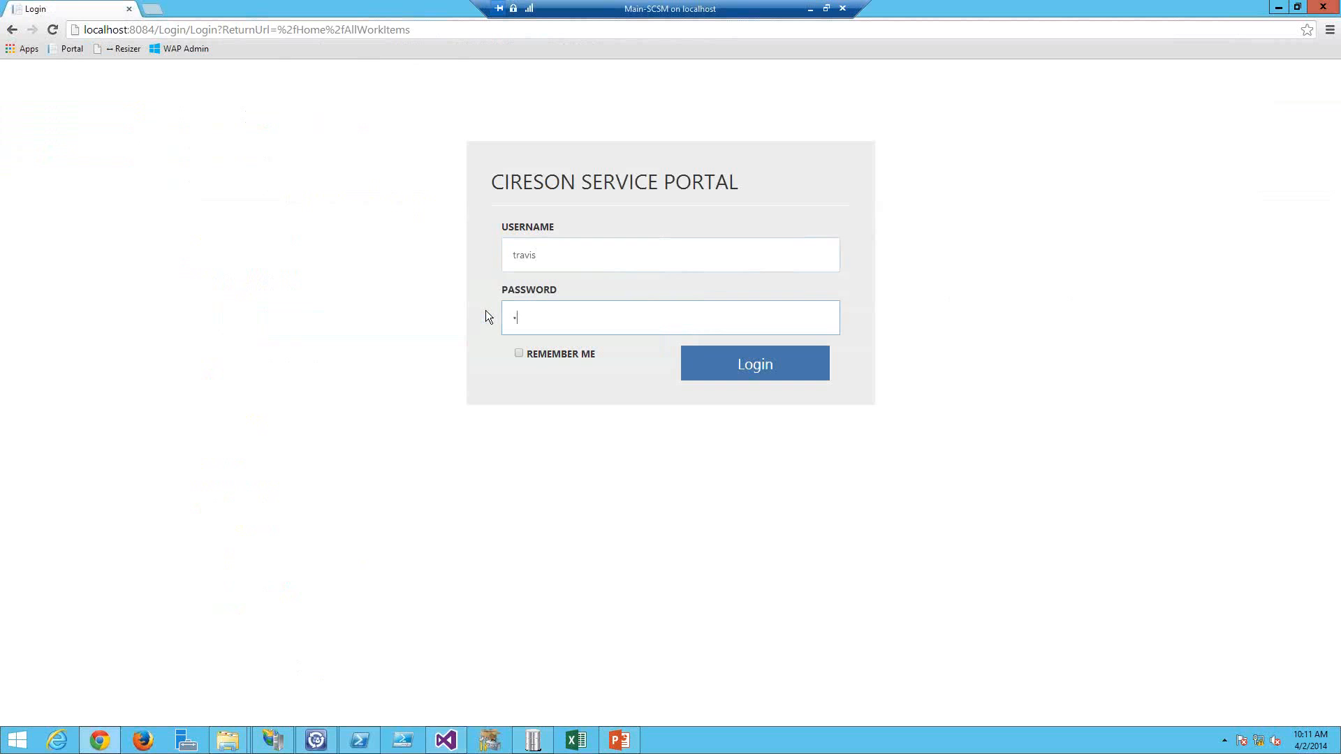
pyautogui.write('assword')
pyautogui.press('Return')
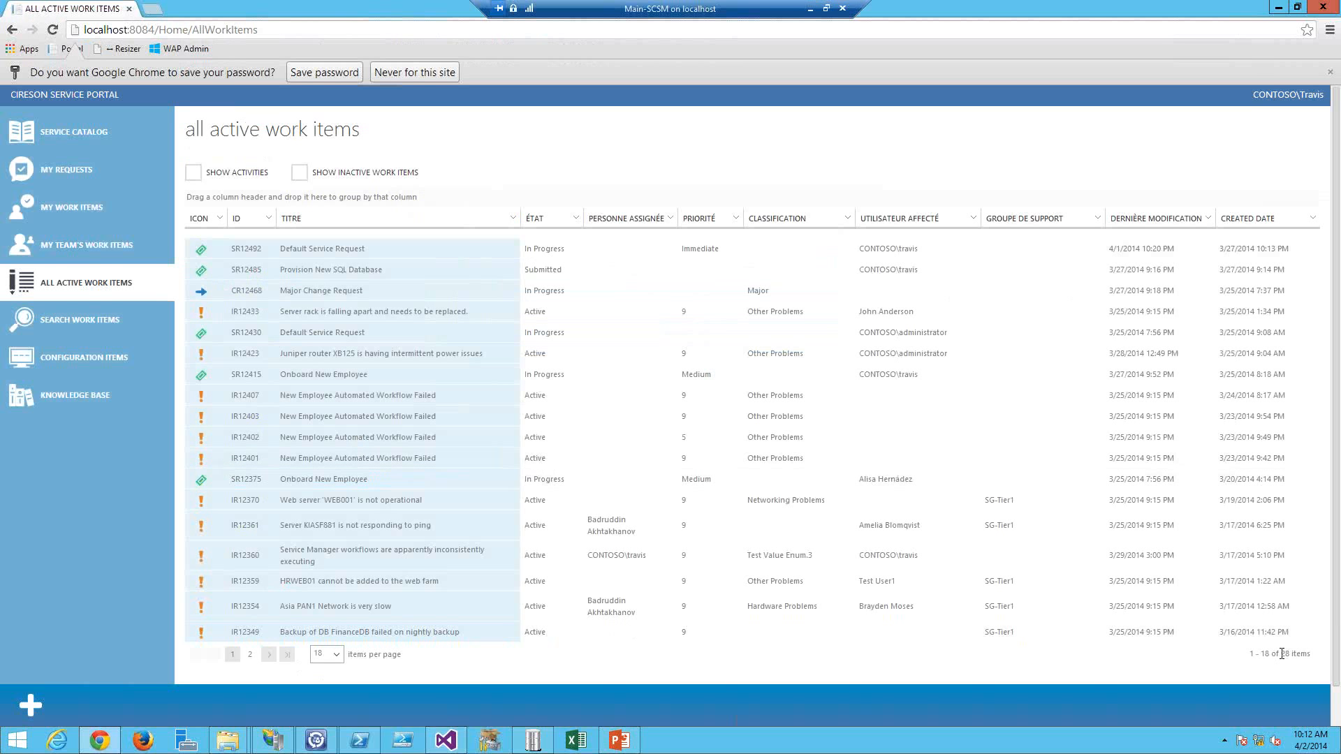
# Step: Set GridviewRecordCap to 5, save Web.config, and reload the All Active Work Items page
pyautogui.hotkey('alt', 'Tab')
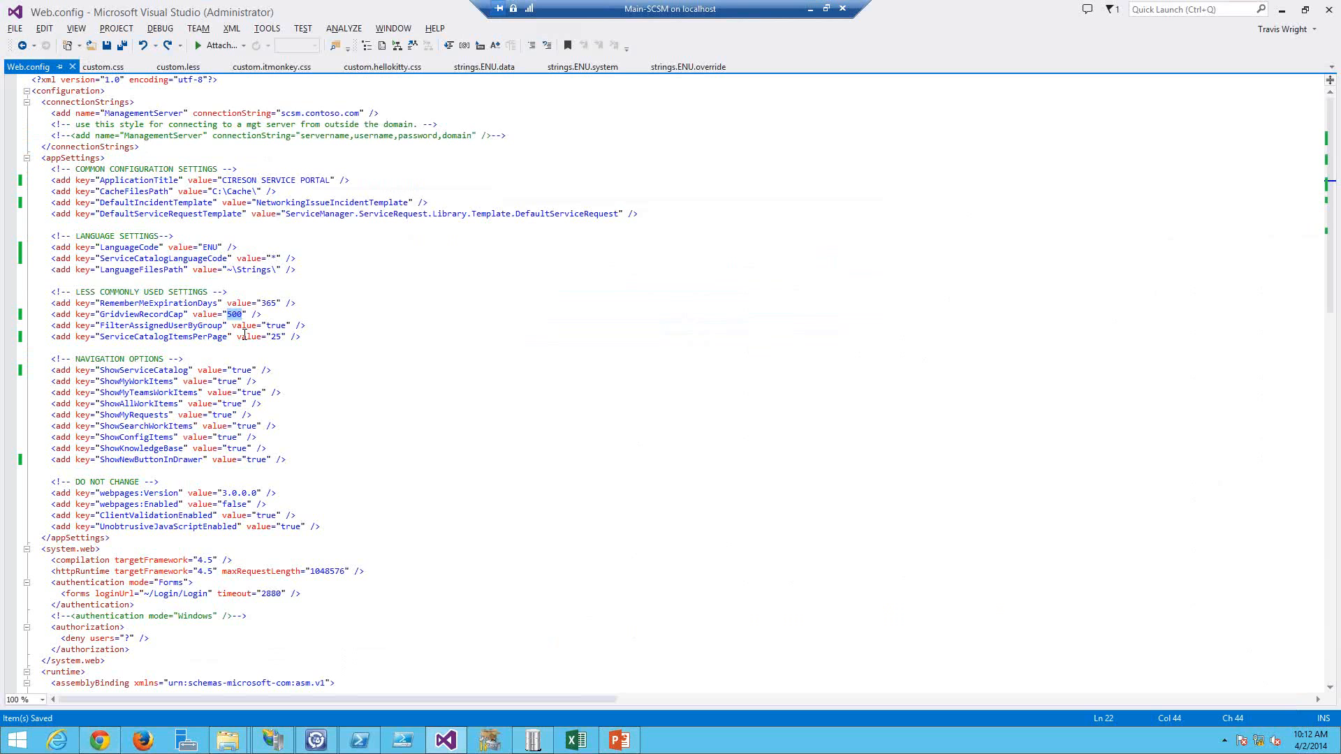
pyautogui.write('5')
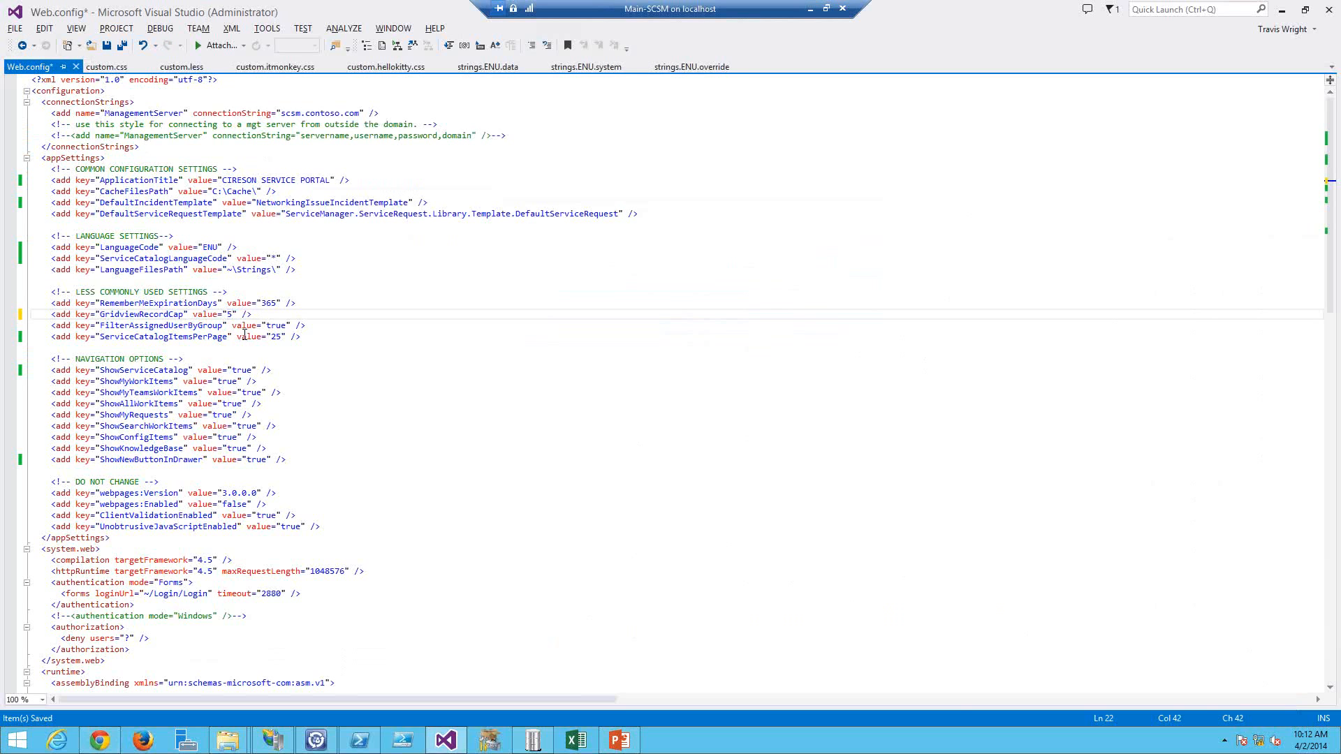
pyautogui.hotkey('ctrl', 's')
pyautogui.hotkey('alt', 'Tab')
pyautogui.click(148, 30)
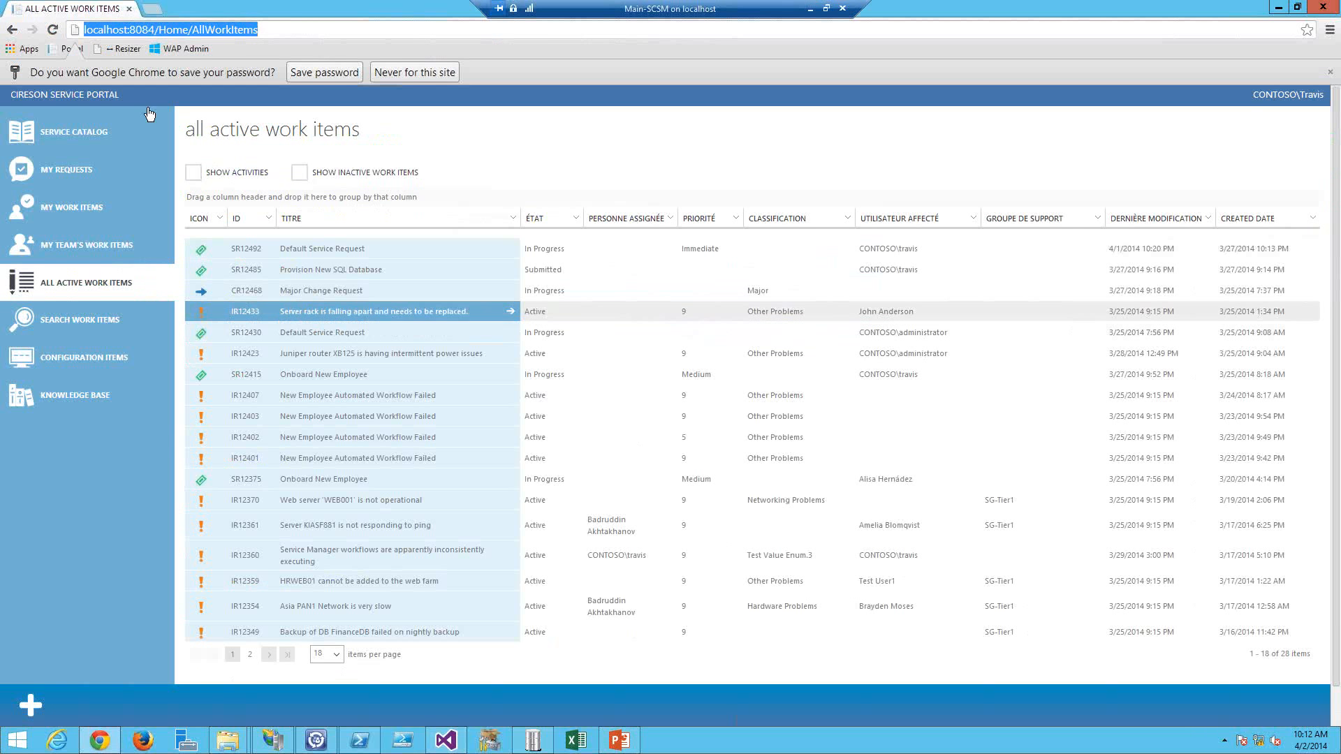
pyautogui.press('Return')
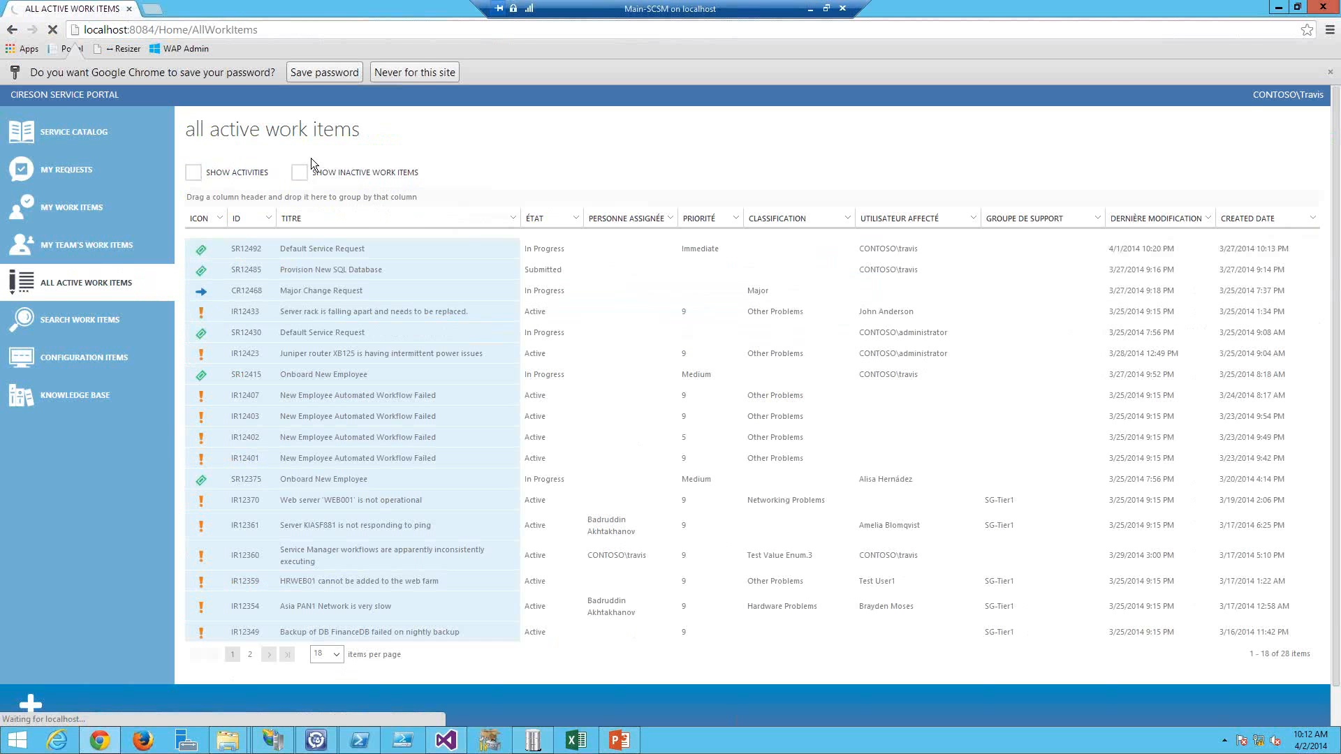
# Step: Sign in to the portal with the username and account password
pyautogui.write('travis')
pyautogui.press('Tab')
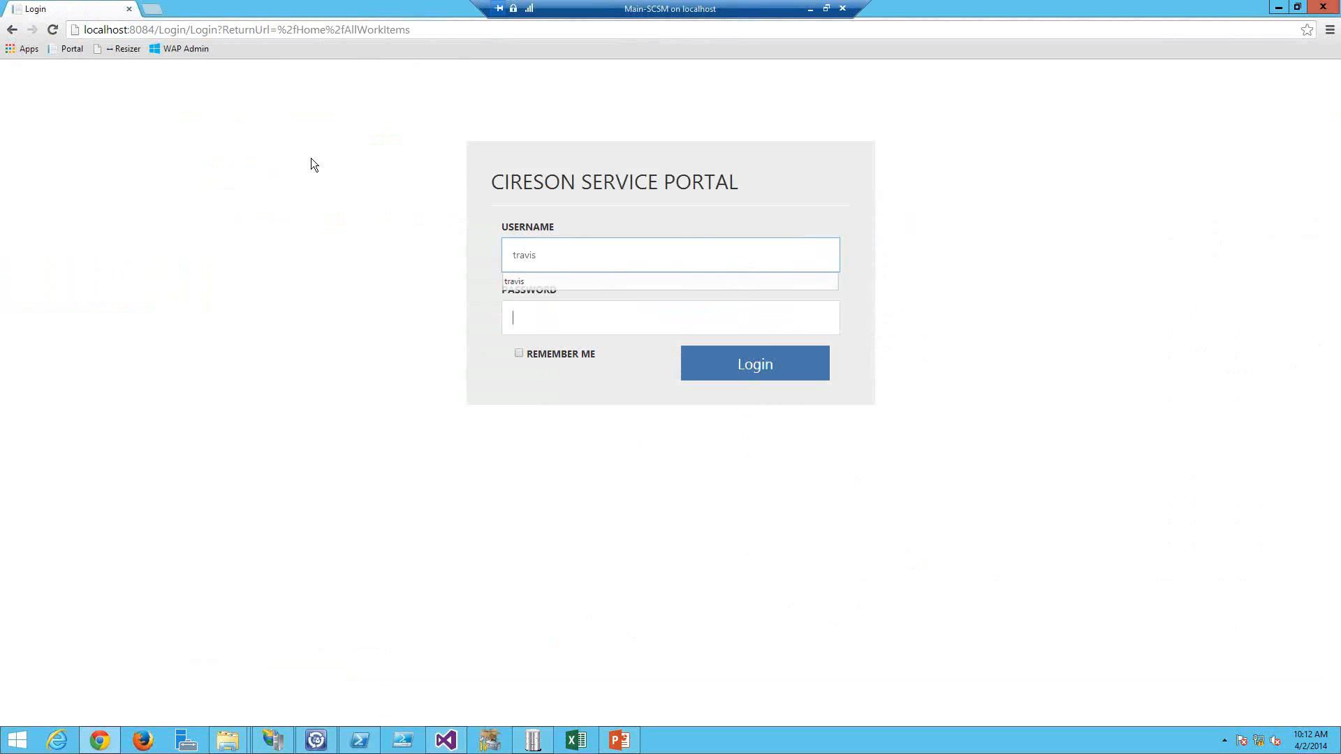
pyautogui.write('Password')
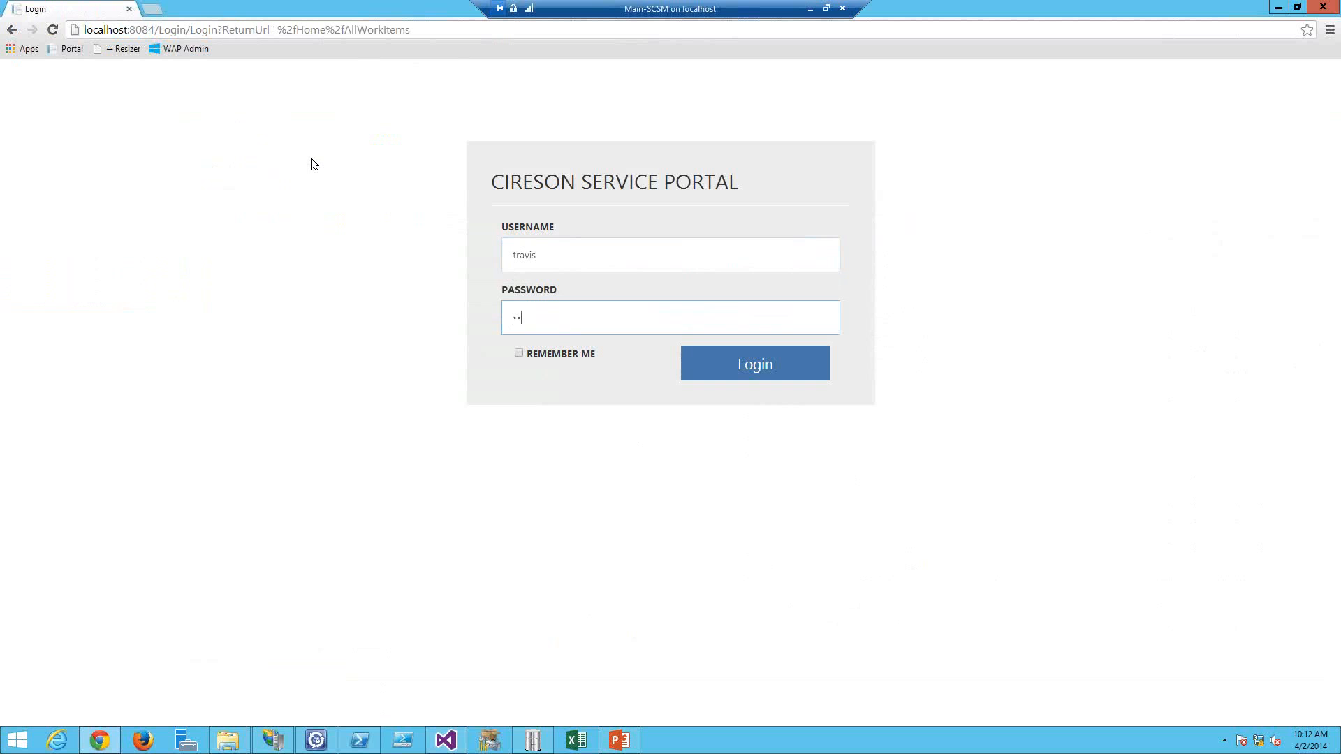
pyautogui.press('Return')
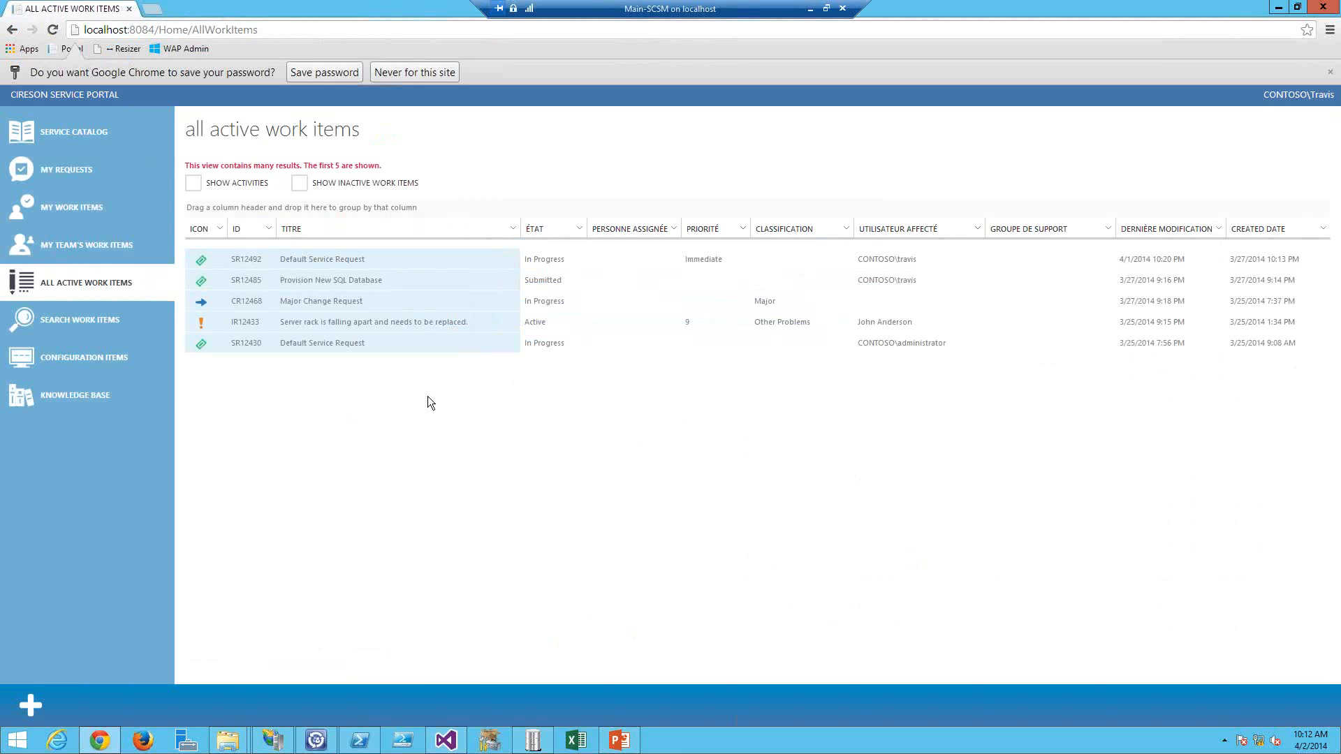
# Step: Restore GridviewRecordCap to 500, set ServiceCatalogItemsPerPage to 2, and save Web.config
pyautogui.hotkey('alt', 'Tab')
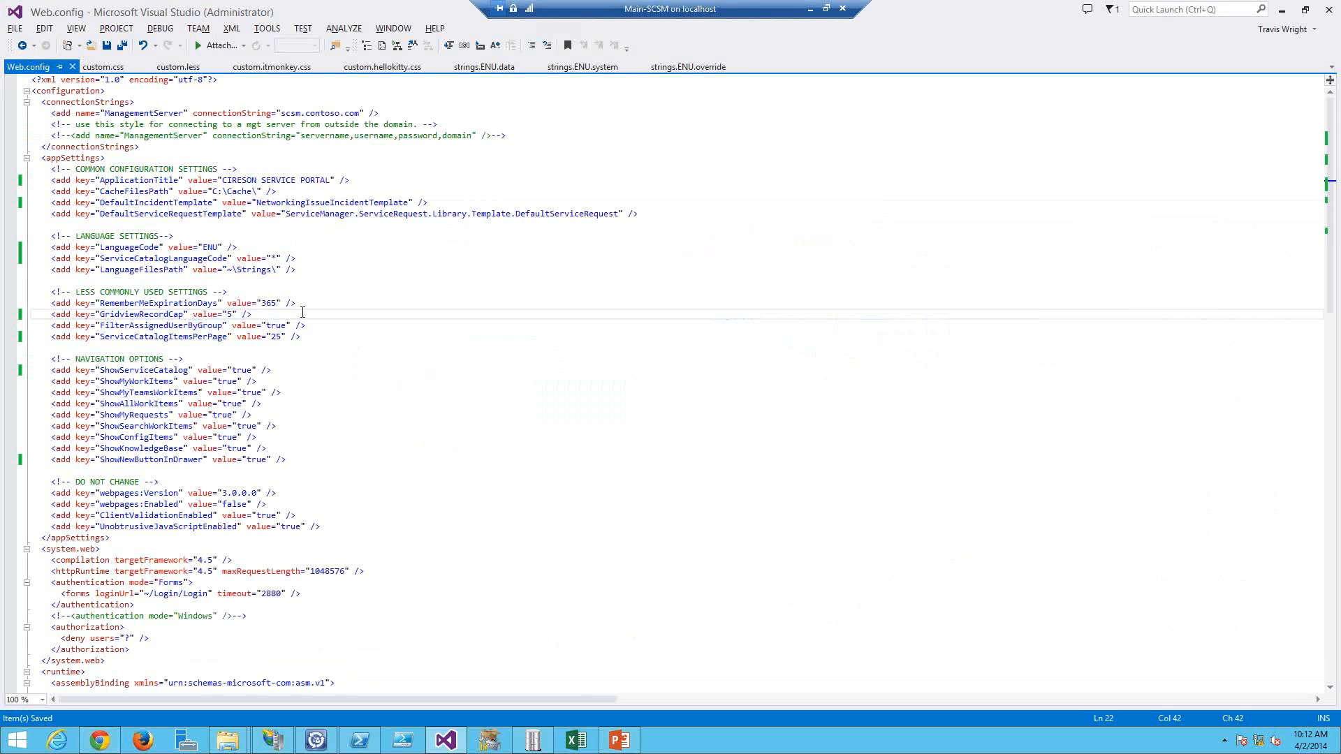
pyautogui.write('00')
pyautogui.click(277, 337)
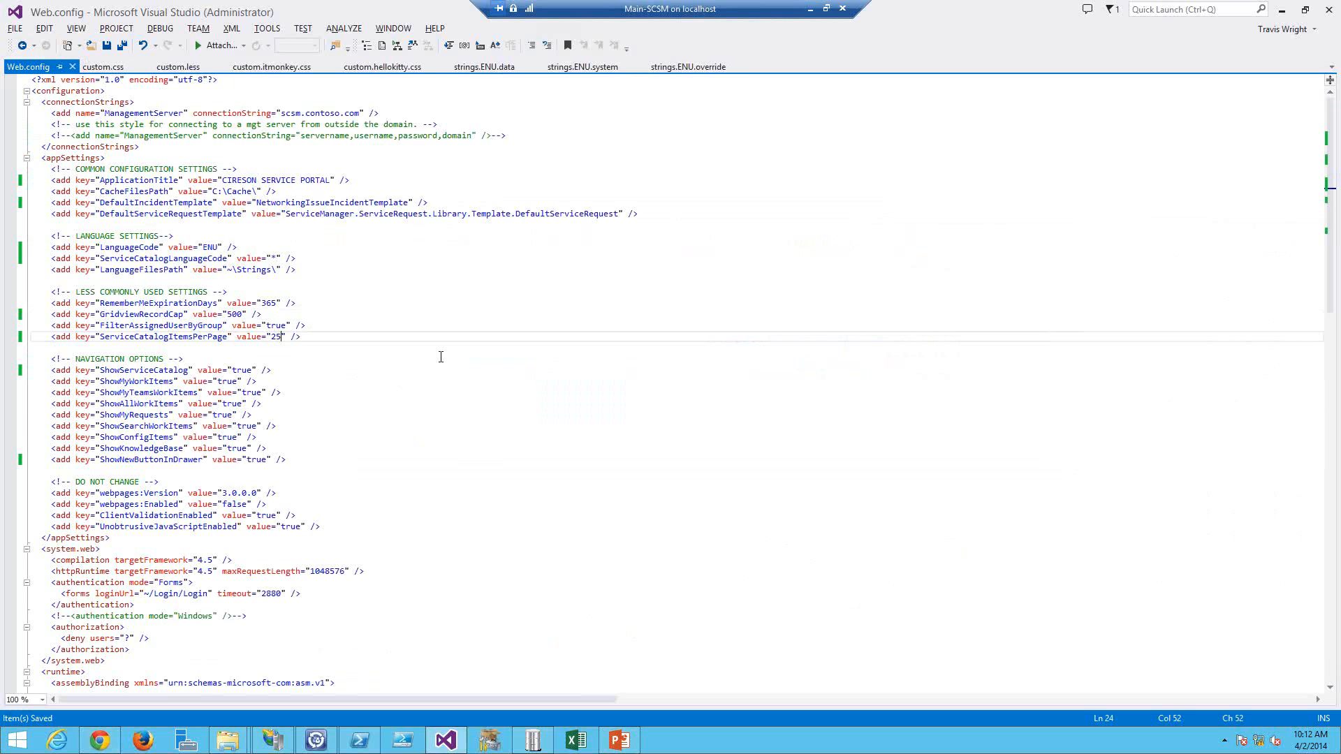
pyautogui.press('BackSpace')
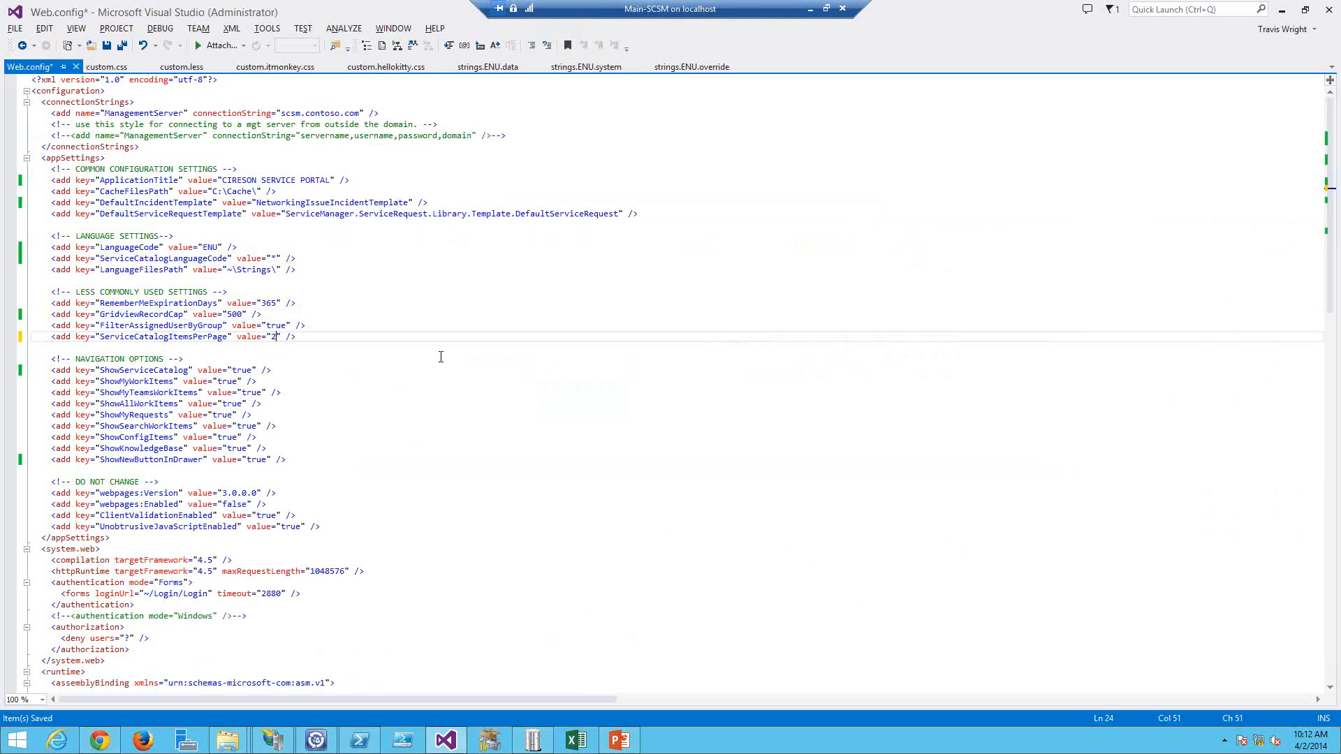
pyautogui.hotkey('ctrl', 's')
# Step: Refresh the portal and sign in again with the username and account password
pyautogui.hotkey('alt', 'Tab')
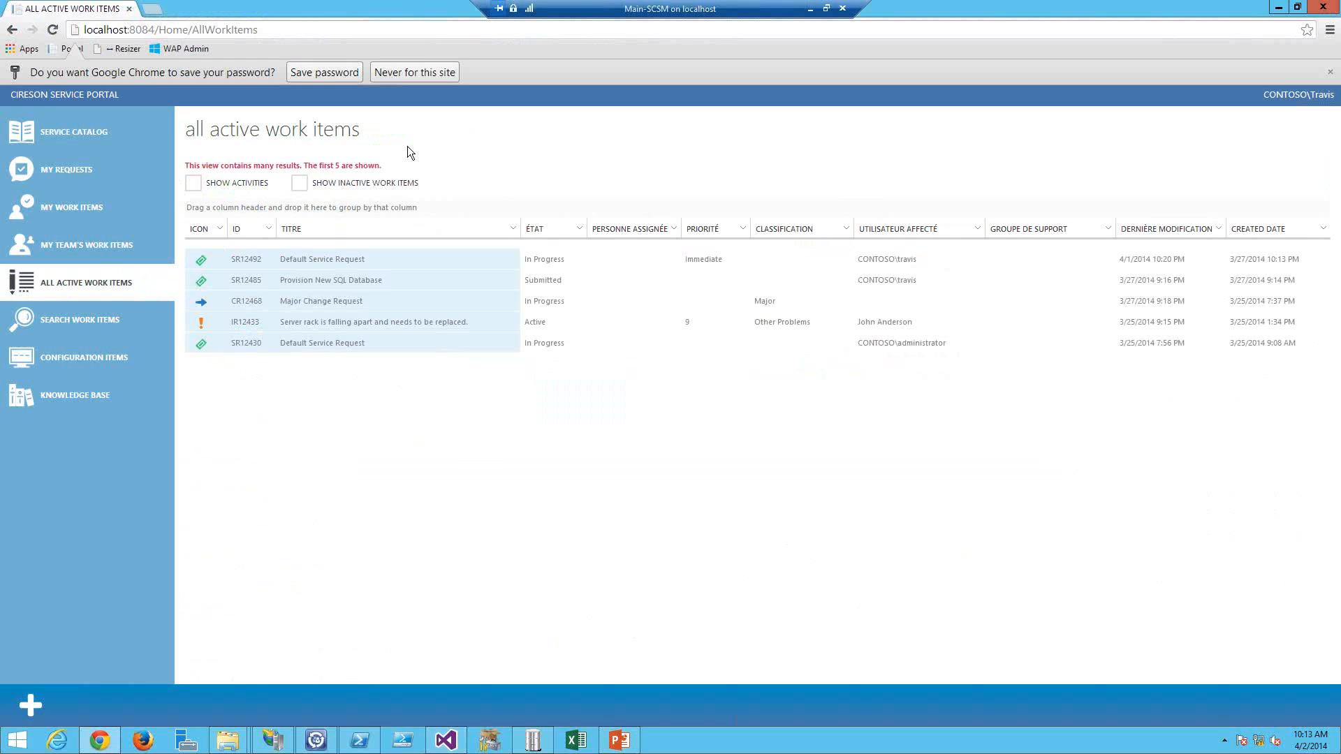
pyautogui.press('F5')
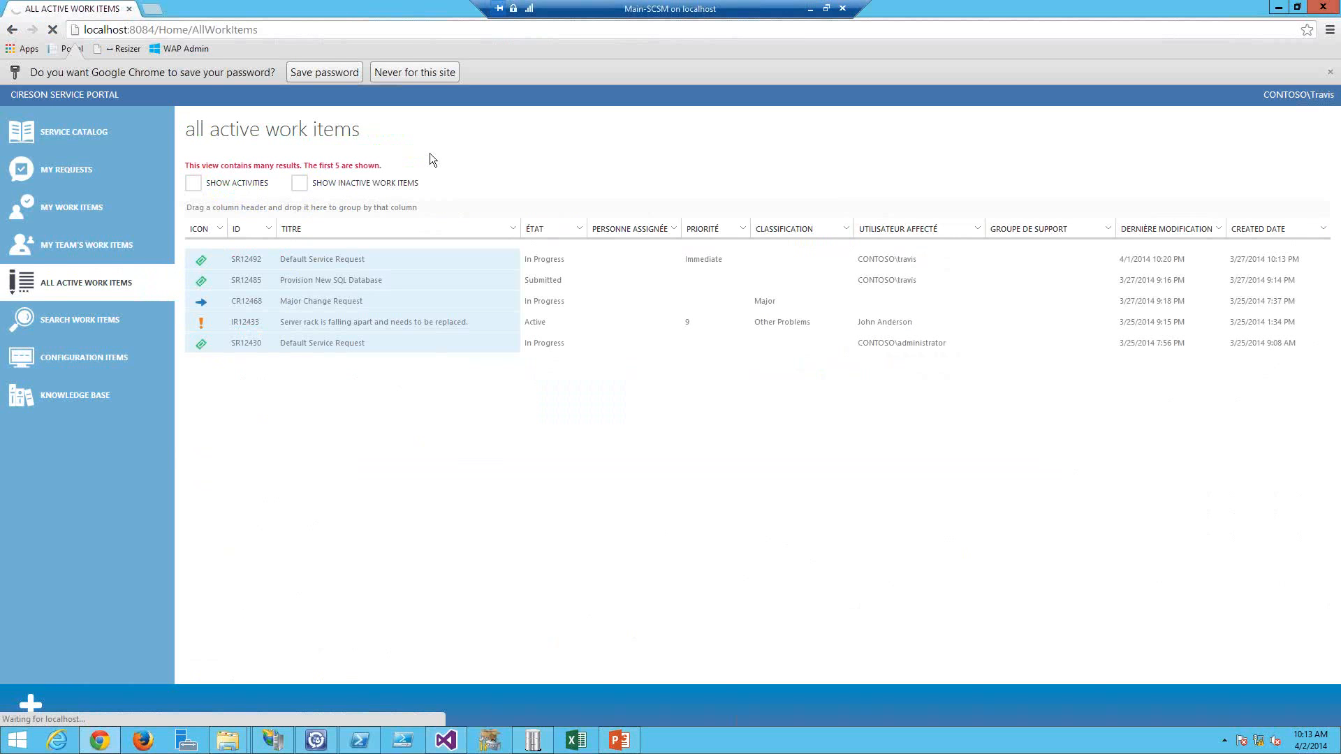
pyautogui.write('travis')
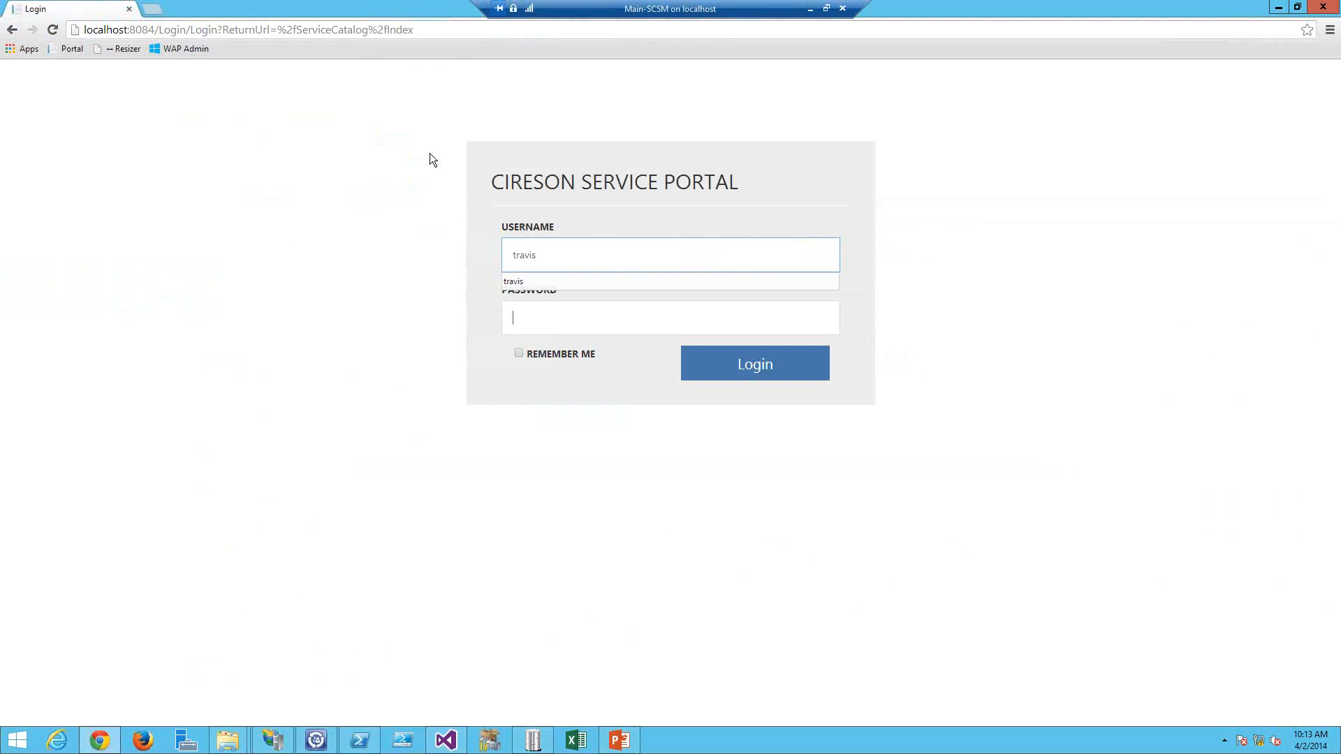
pyautogui.write('••••••••')
pyautogui.press('Return')
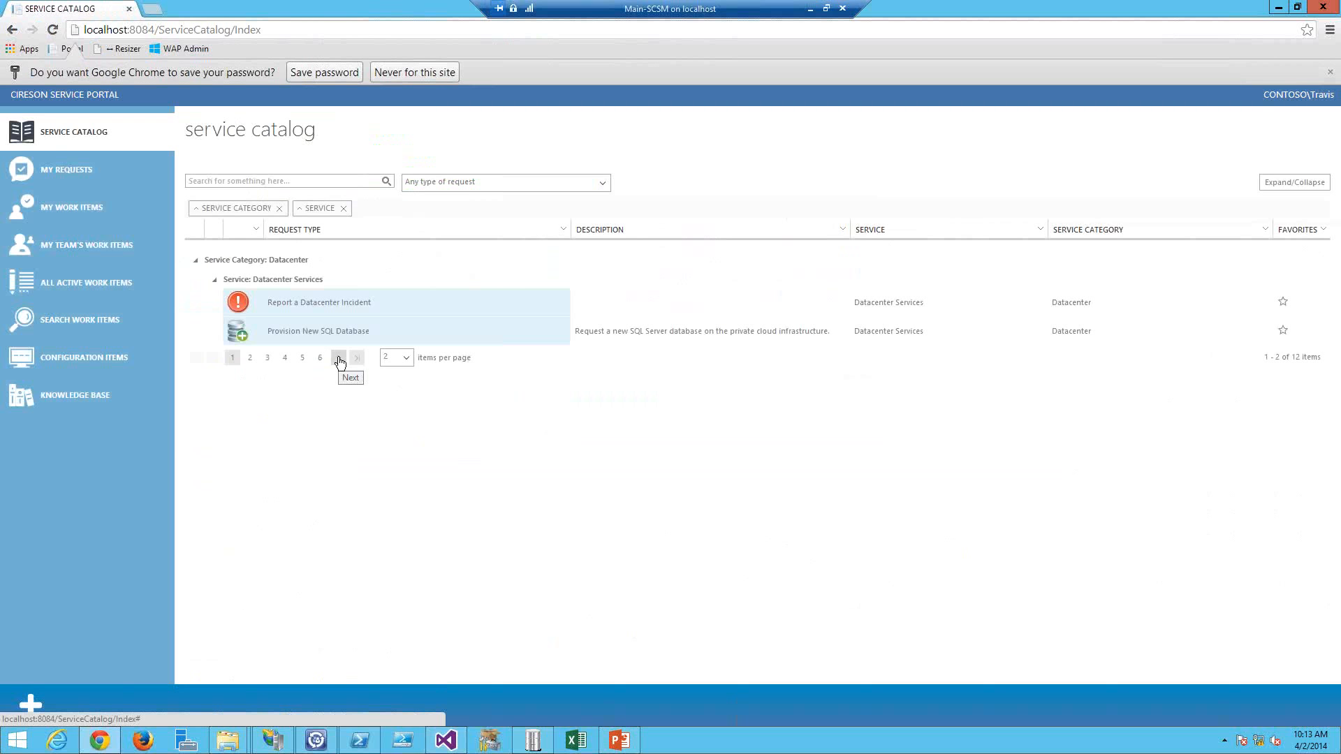
# Step: Page forward through the service catalog results
pyautogui.click(338, 357)
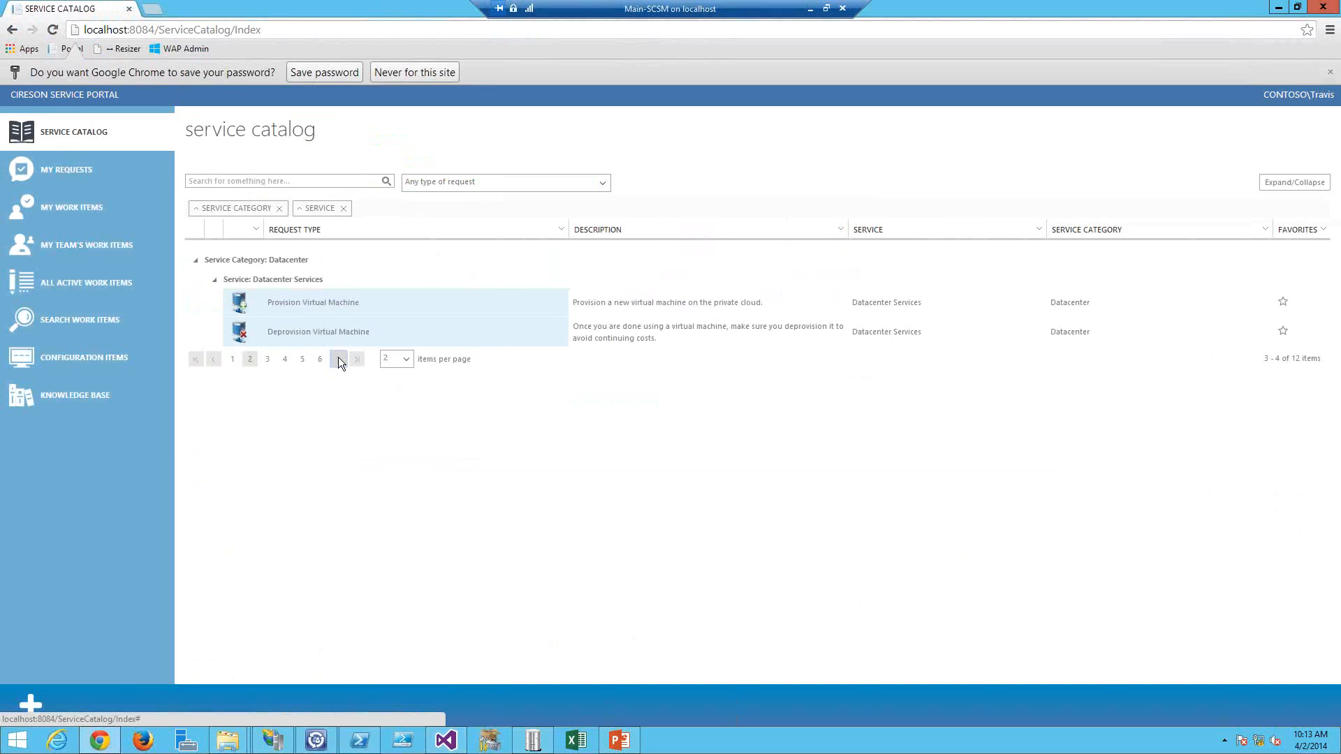
pyautogui.click(338, 357)
pyautogui.click(338, 358)
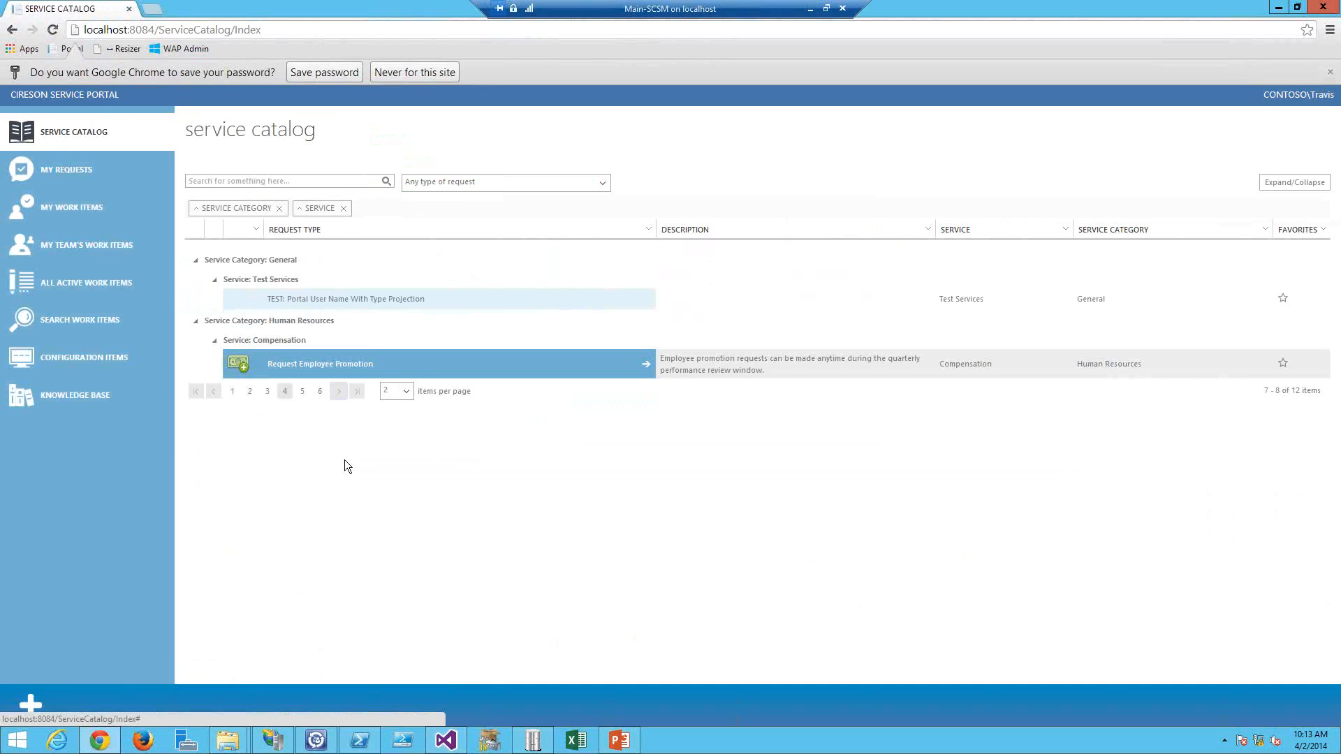
# Step: Restore ServiceCatalogItemsPerPage to 25 and save Web.config
pyautogui.hotkey('alt', 'Tab')
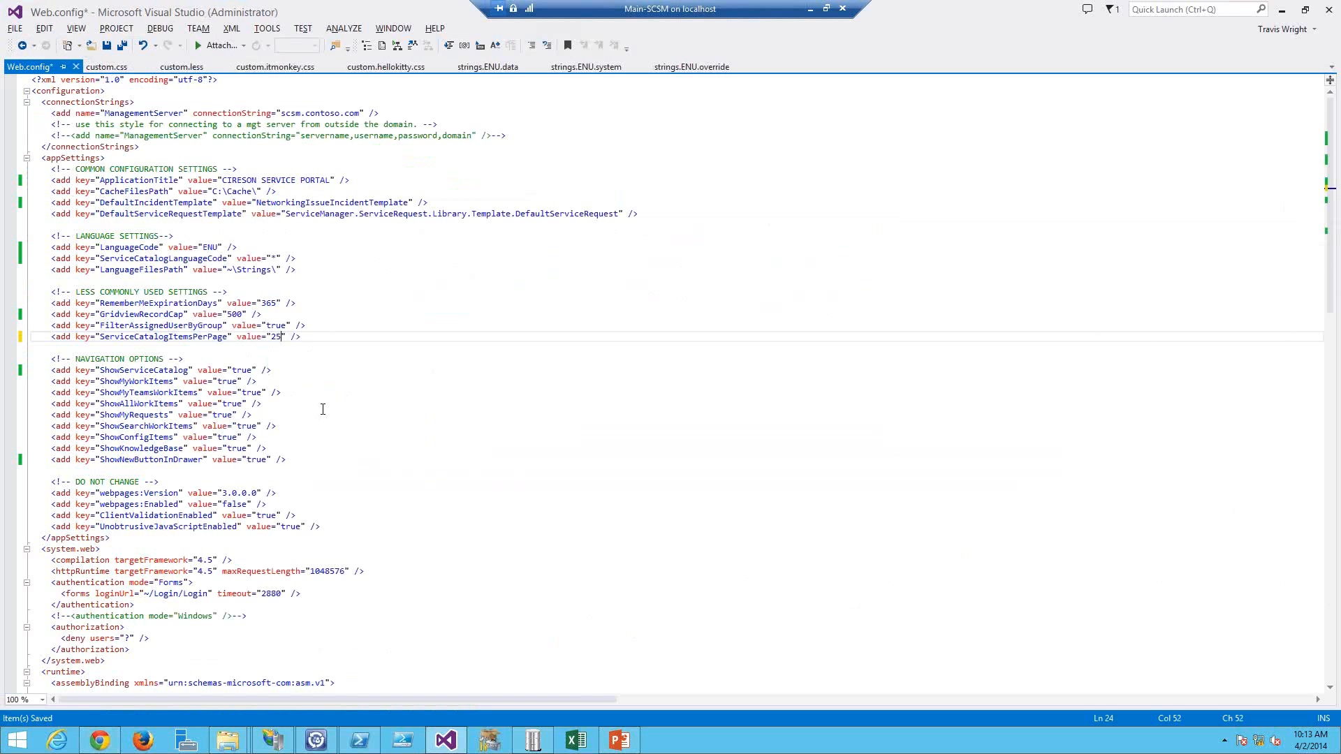
pyautogui.hotkey('ctrl', 's')
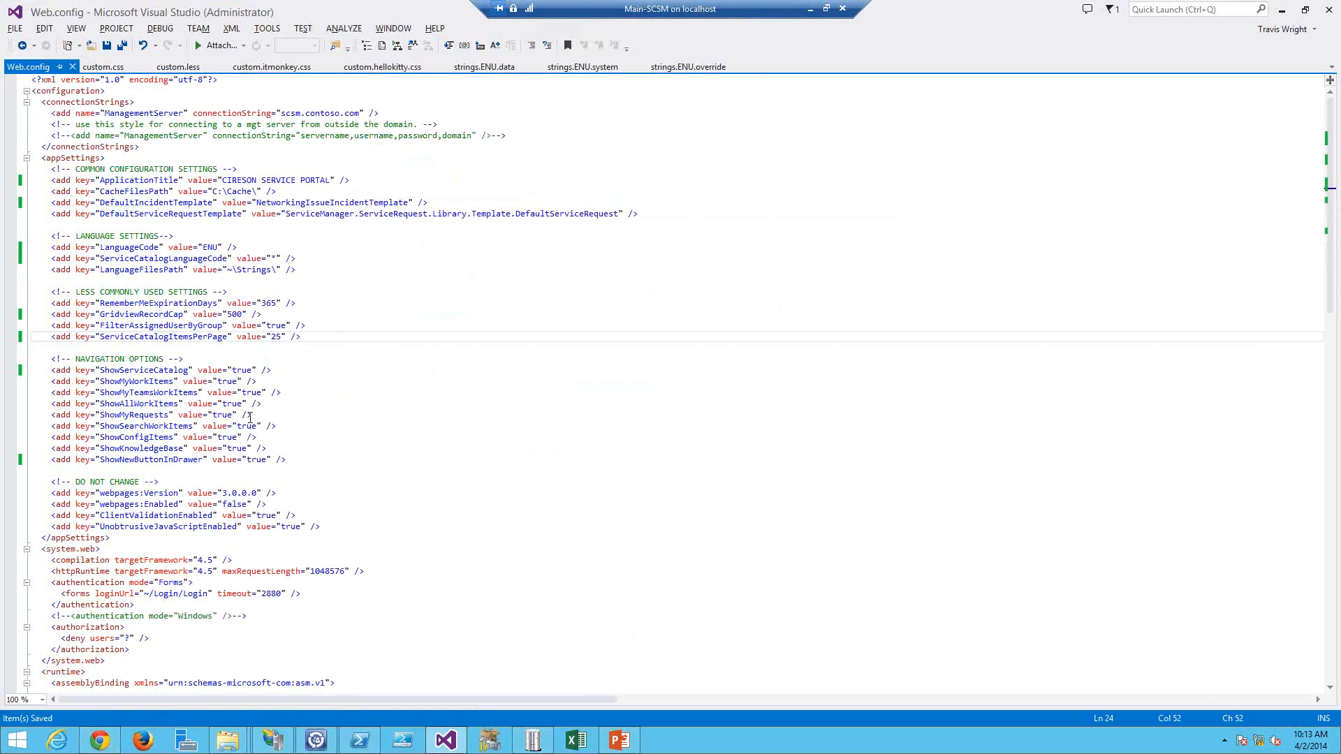
# Step: Set ShowServiceCatalog to false in Web.config and open My Requests in the portal
pyautogui.hotkey('alt', 'Tab')
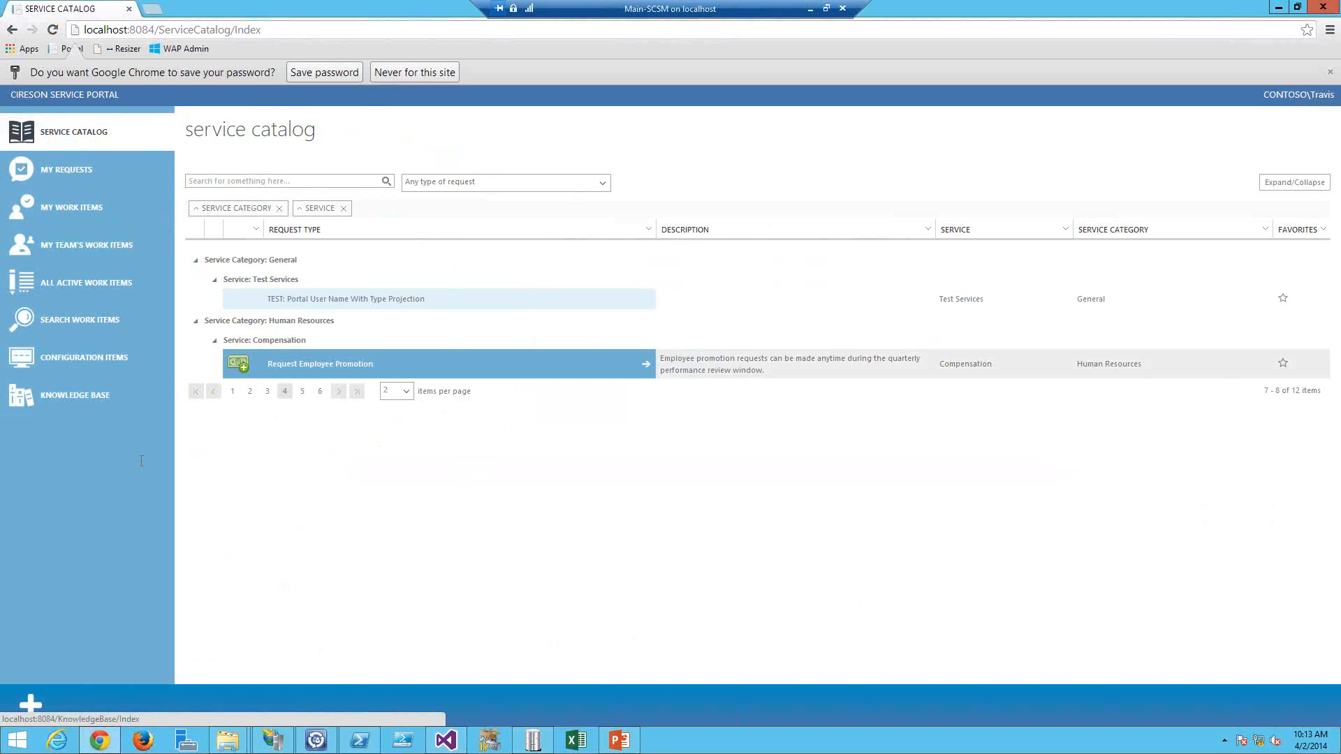
pyautogui.hotkey('alt', 'Tab')
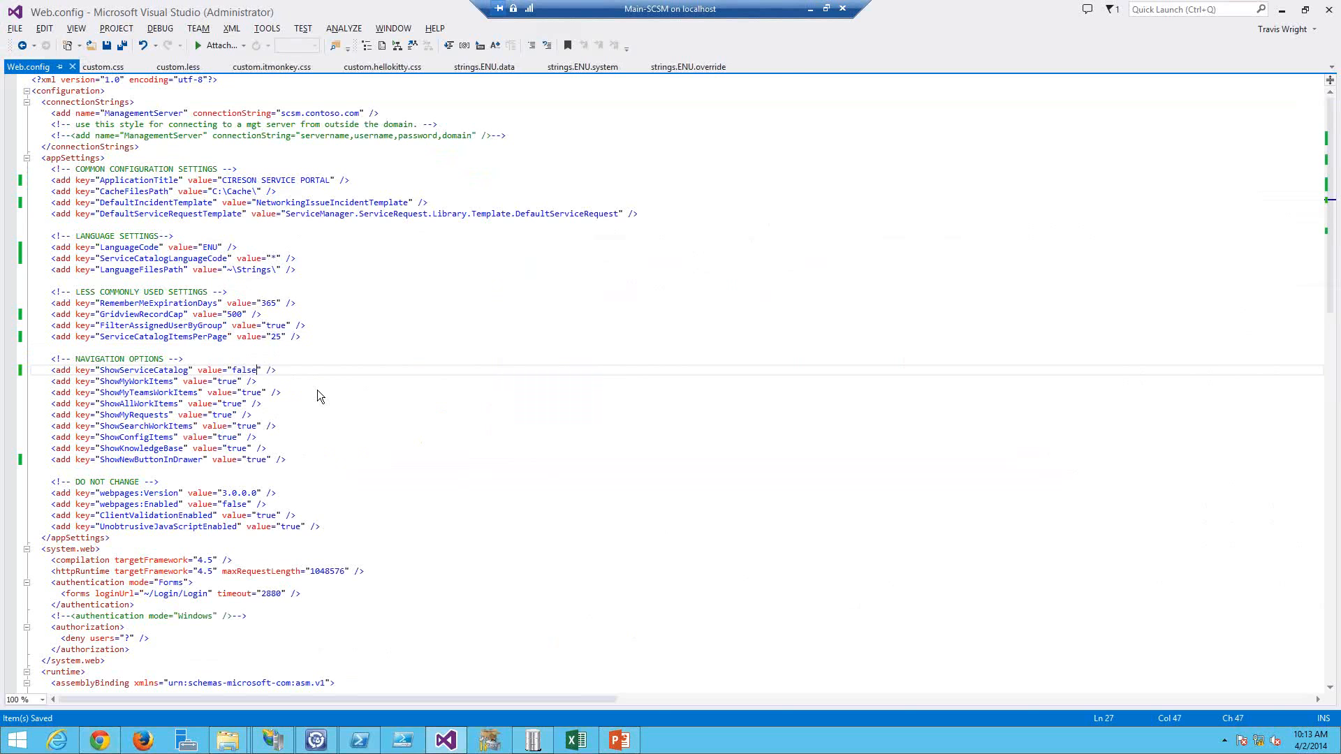
pyautogui.hotkey('alt', 'Tab')
pyautogui.click(79, 172)
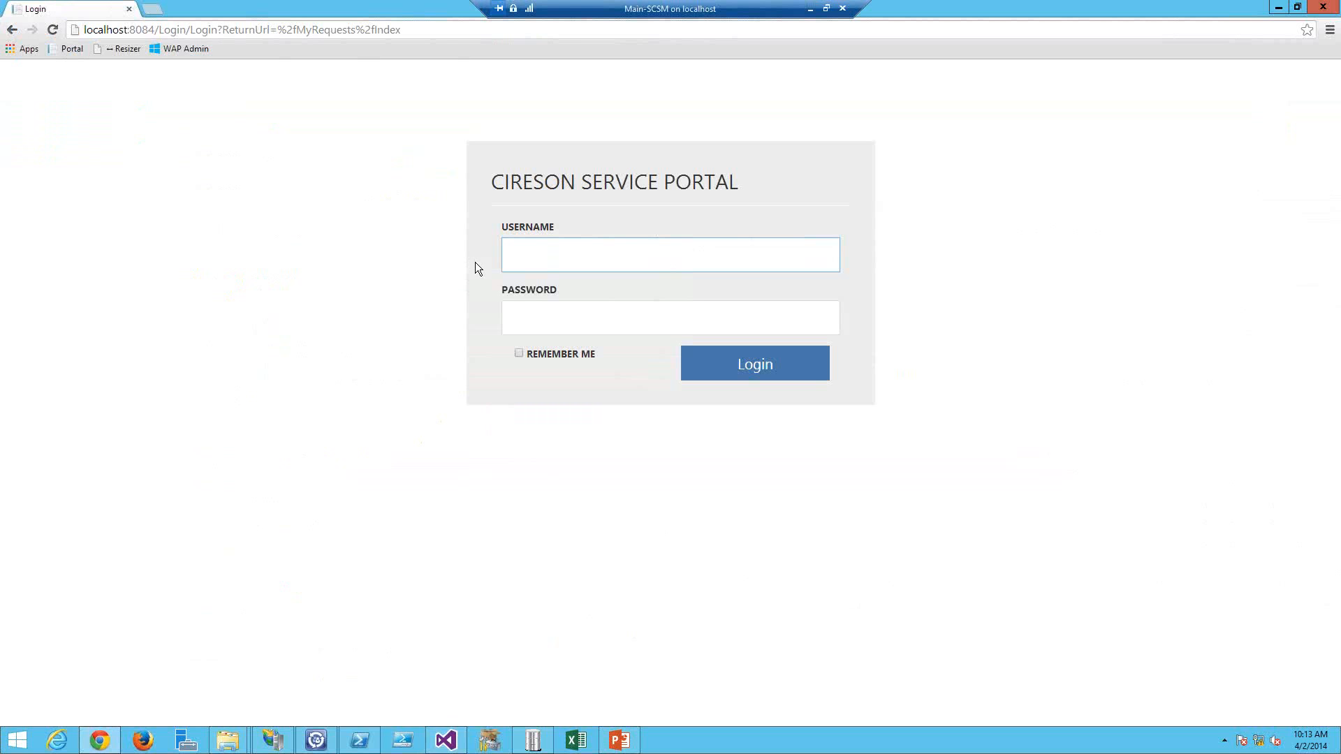
# Step: Sign in to the portal with the username and account password and return to Web.config
pyautogui.write('travis')
pyautogui.press('Tab')
pyautogui.write('***')
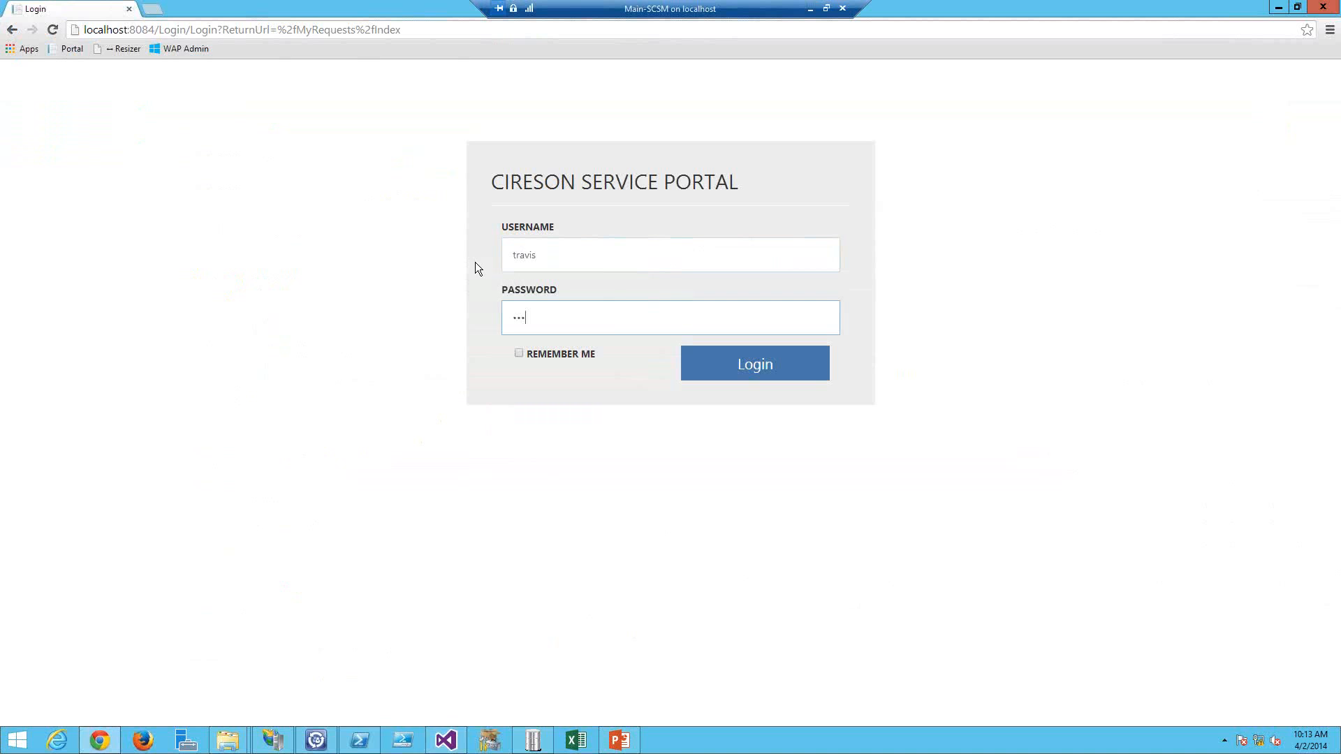
pyautogui.write('*****')
pyautogui.press('Return')
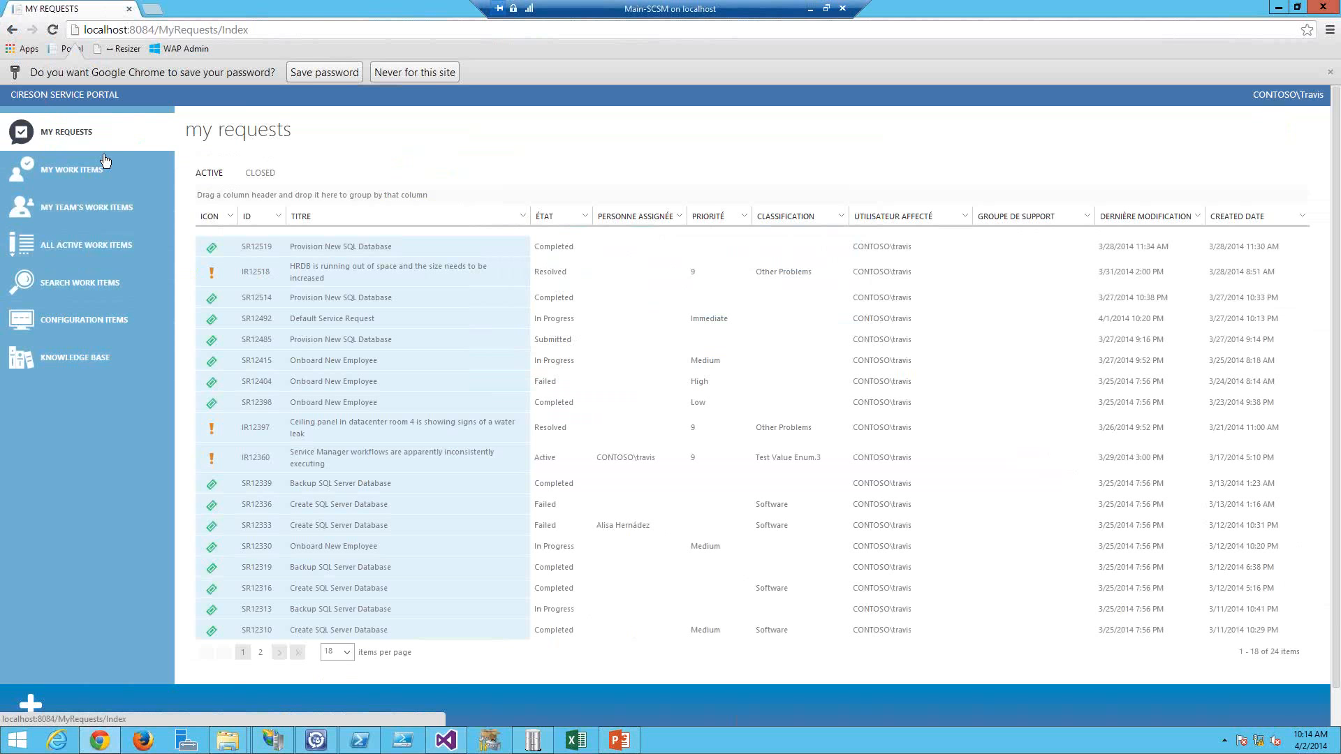
pyautogui.click(196, 274)
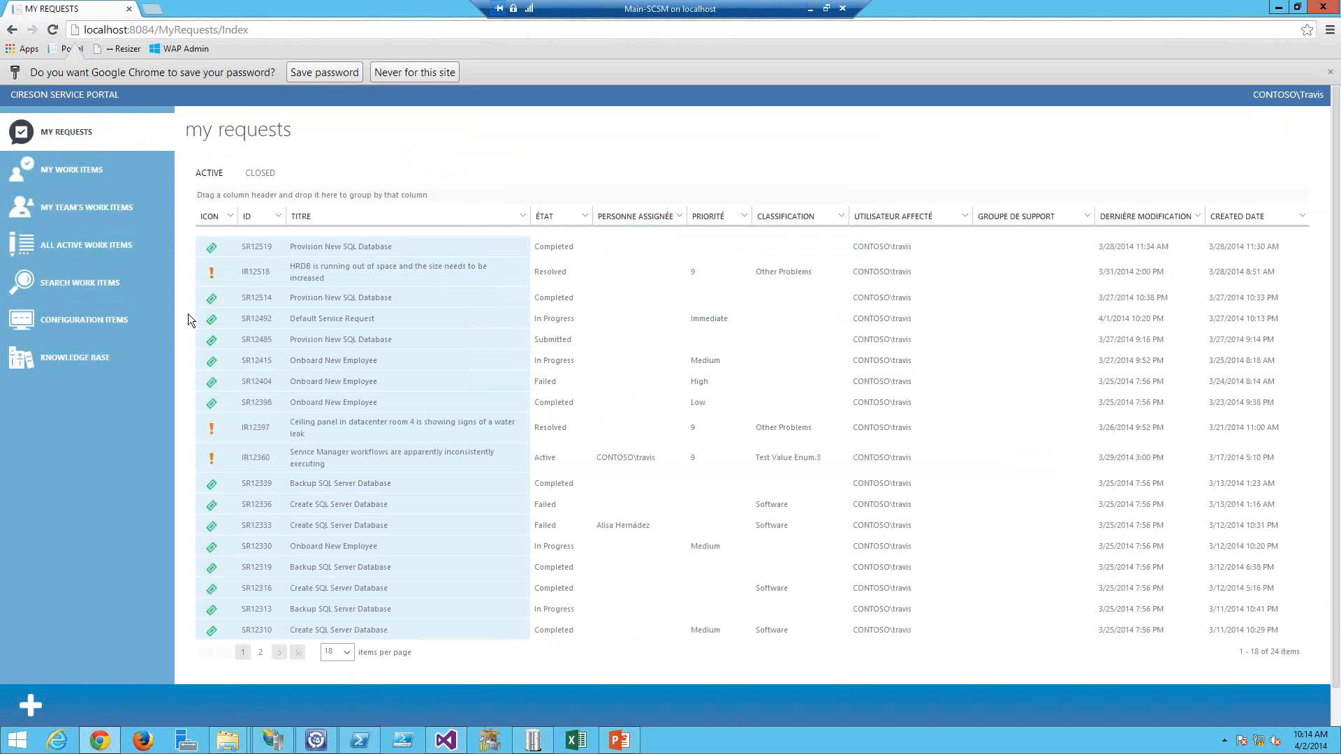
pyautogui.hotkey('alt', 'Tab')
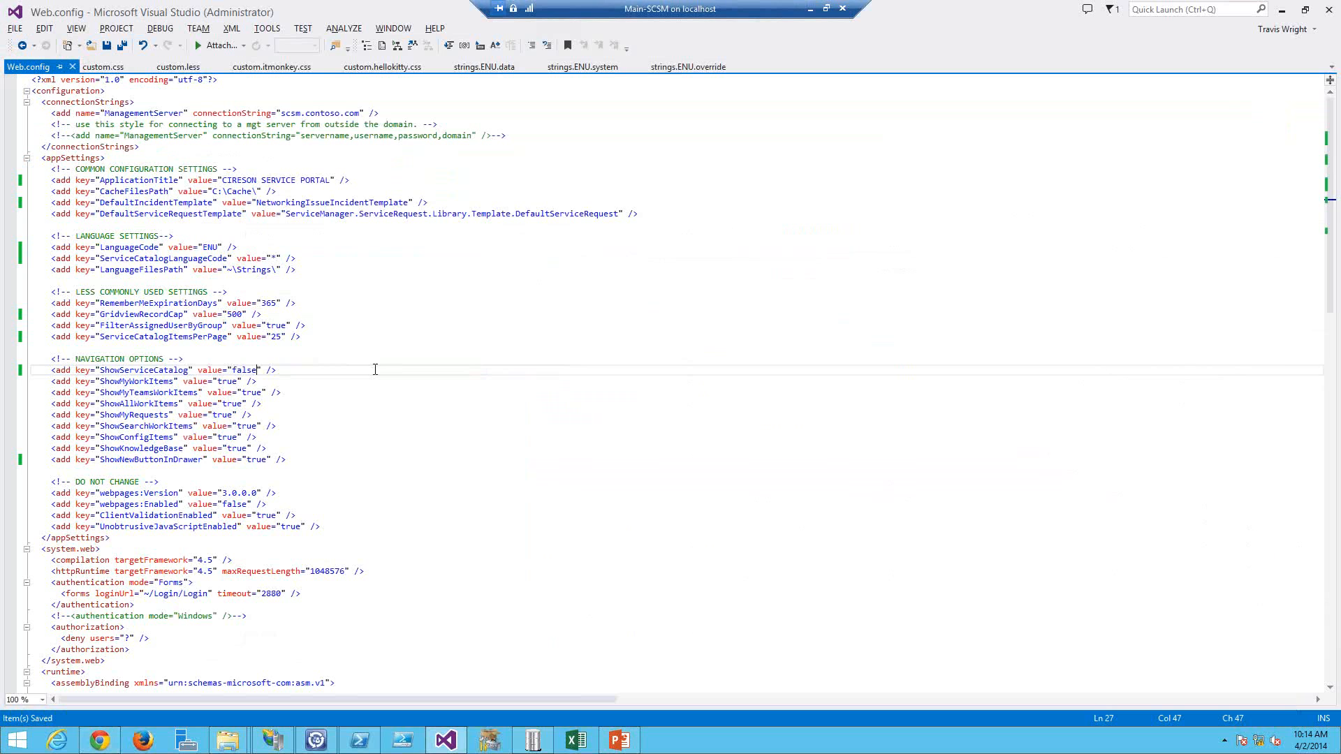
# Step: Set ShowServiceCatalog to true and ShowNewButtonInDrawer to false in Web.config
pyautogui.hotkey('ctrl', 'shift', 'Left')
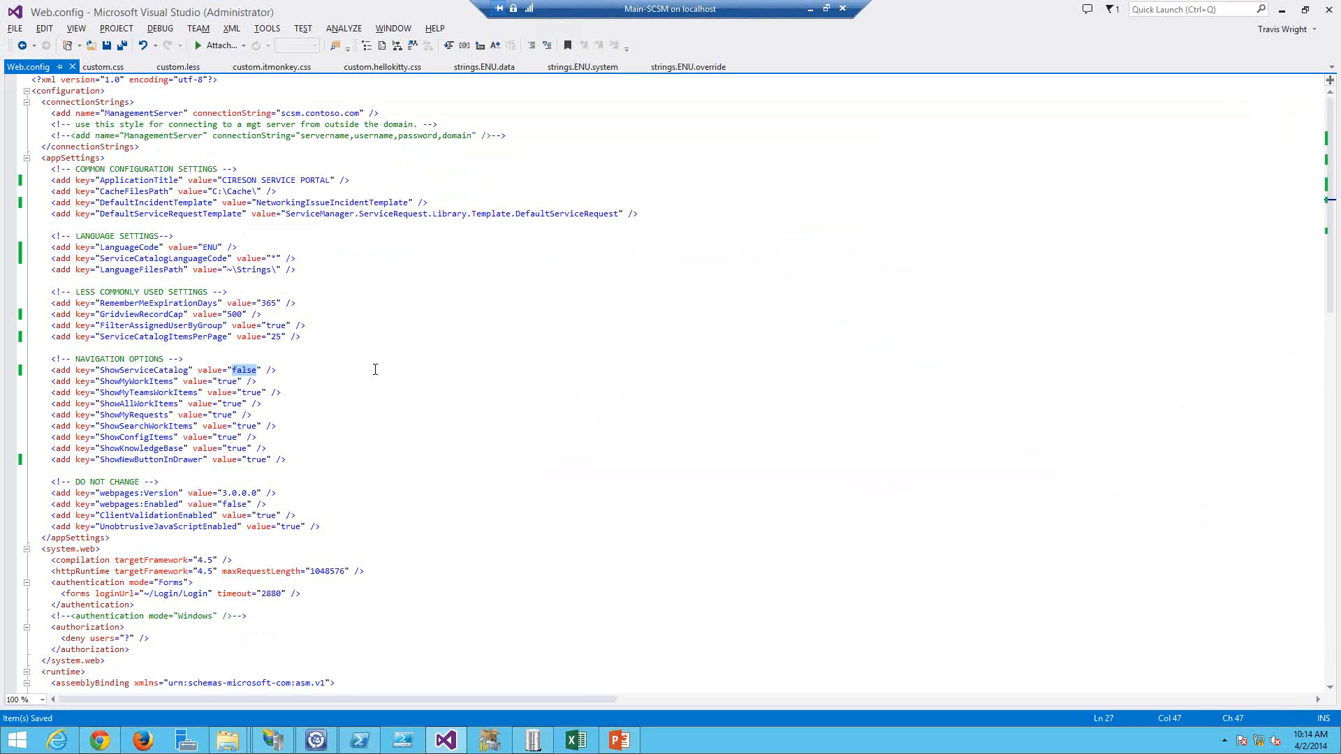
pyautogui.write('true')
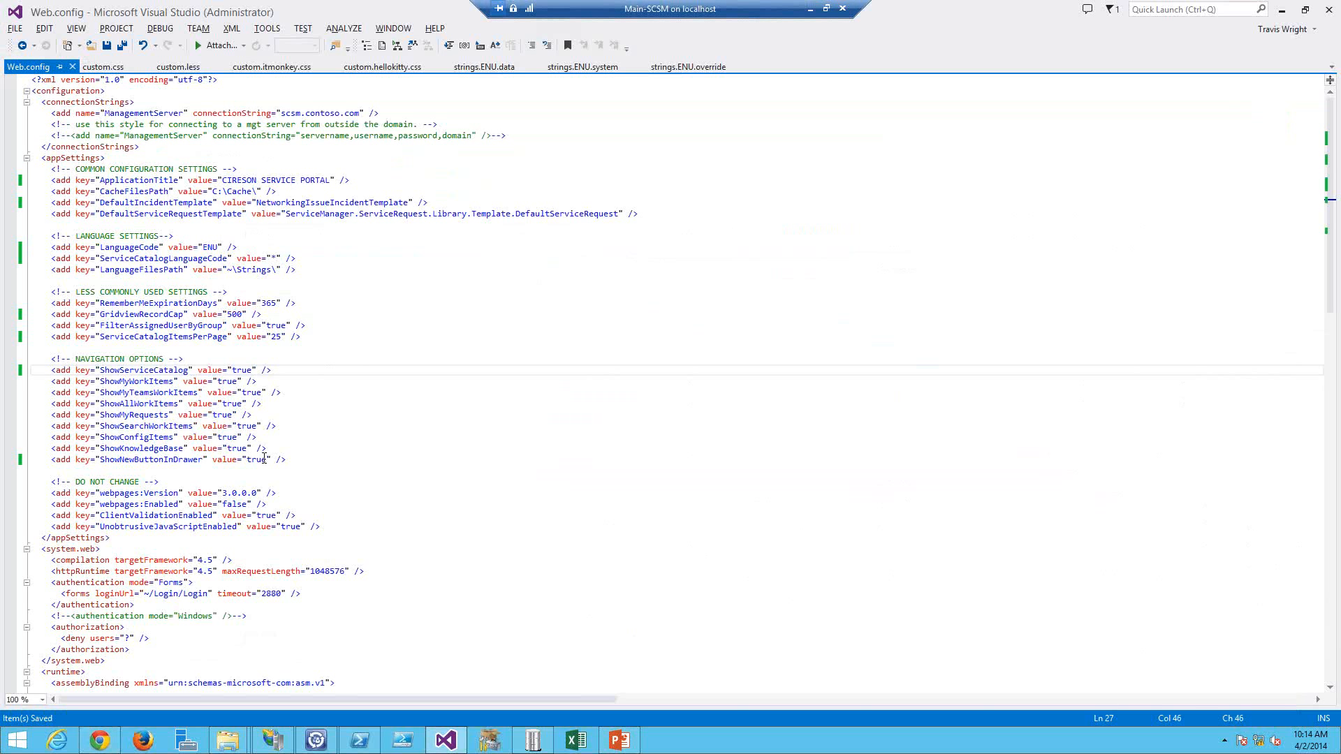
pyautogui.click(350, 458)
pyautogui.hotkey('ctrl', 'Left')
pyautogui.hotkey('ctrl', 'Left')
pyautogui.hotkey('ctrl', 'shift', 'Left')
pyautogui.write('false')
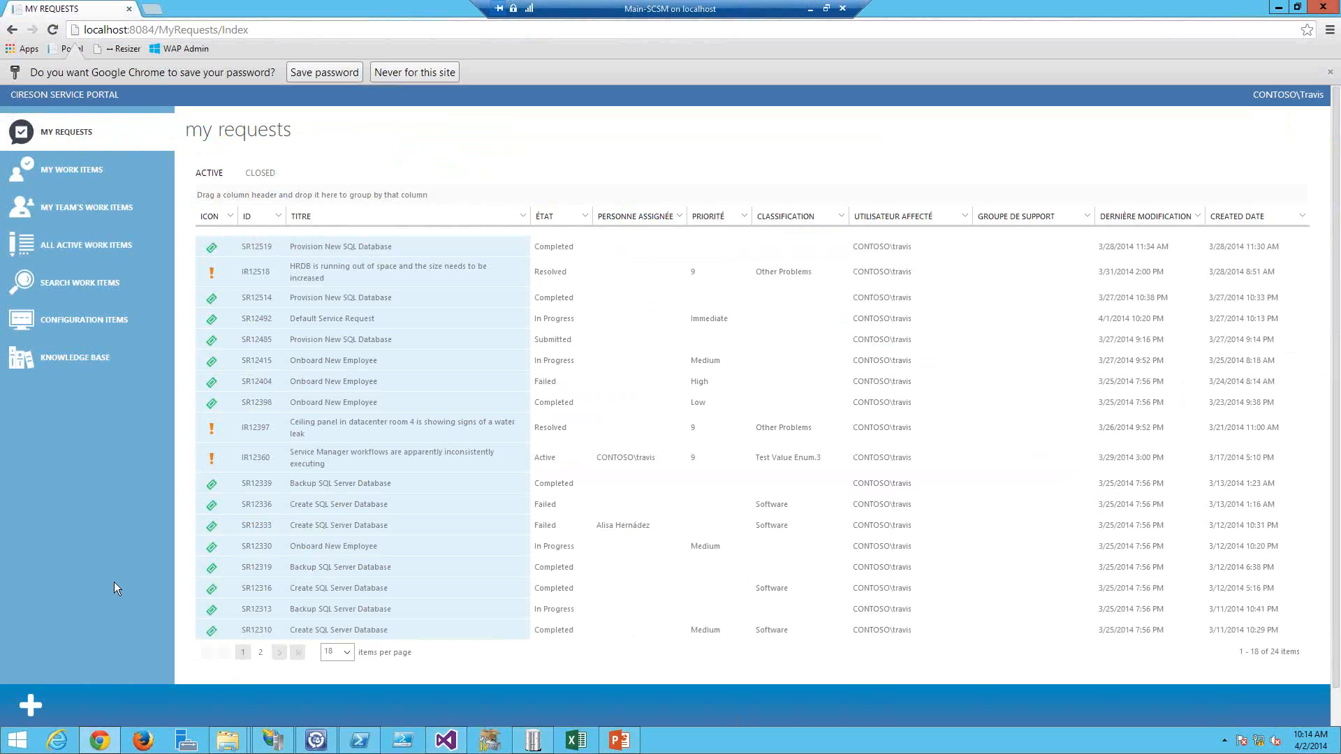
# Step: Refresh the portal and sign in with the username and account password
pyautogui.press('F5')
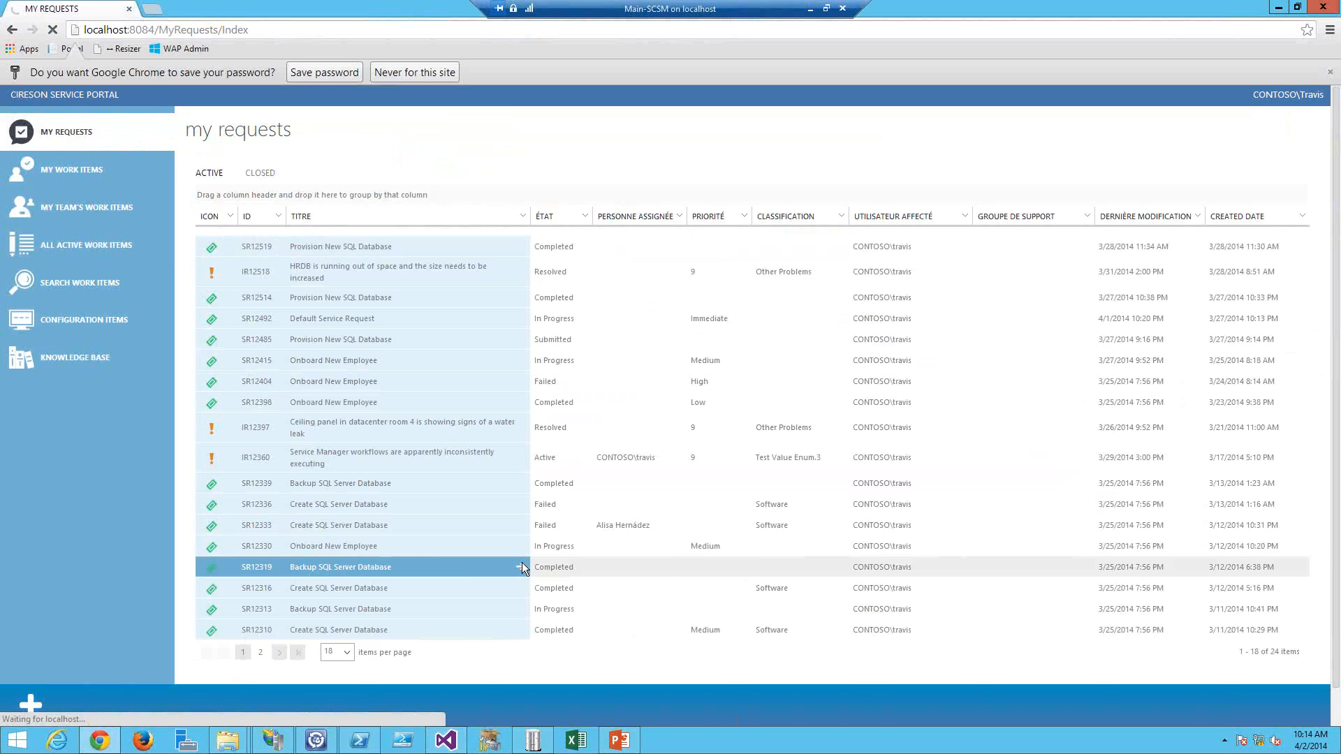
pyautogui.write('trav')
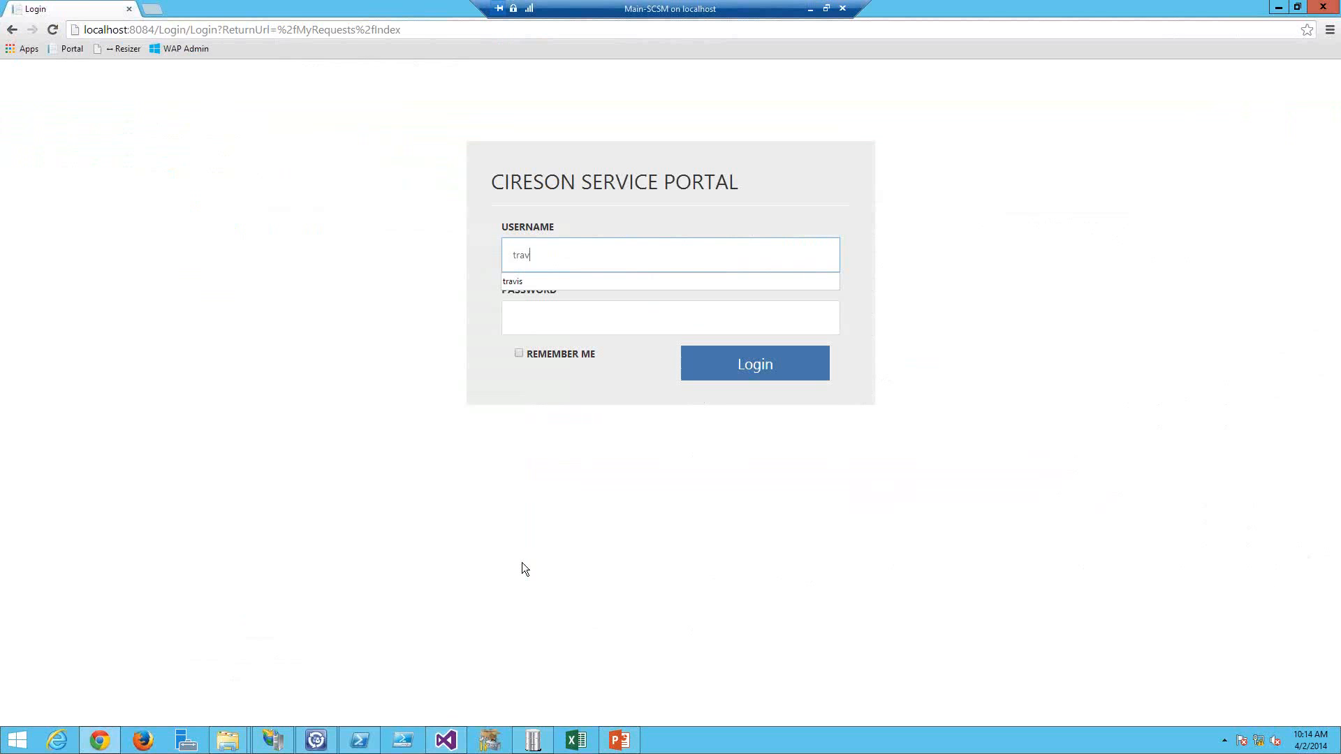
pyautogui.write('is')
pyautogui.press('Tab')
pyautogui.write('•••••')
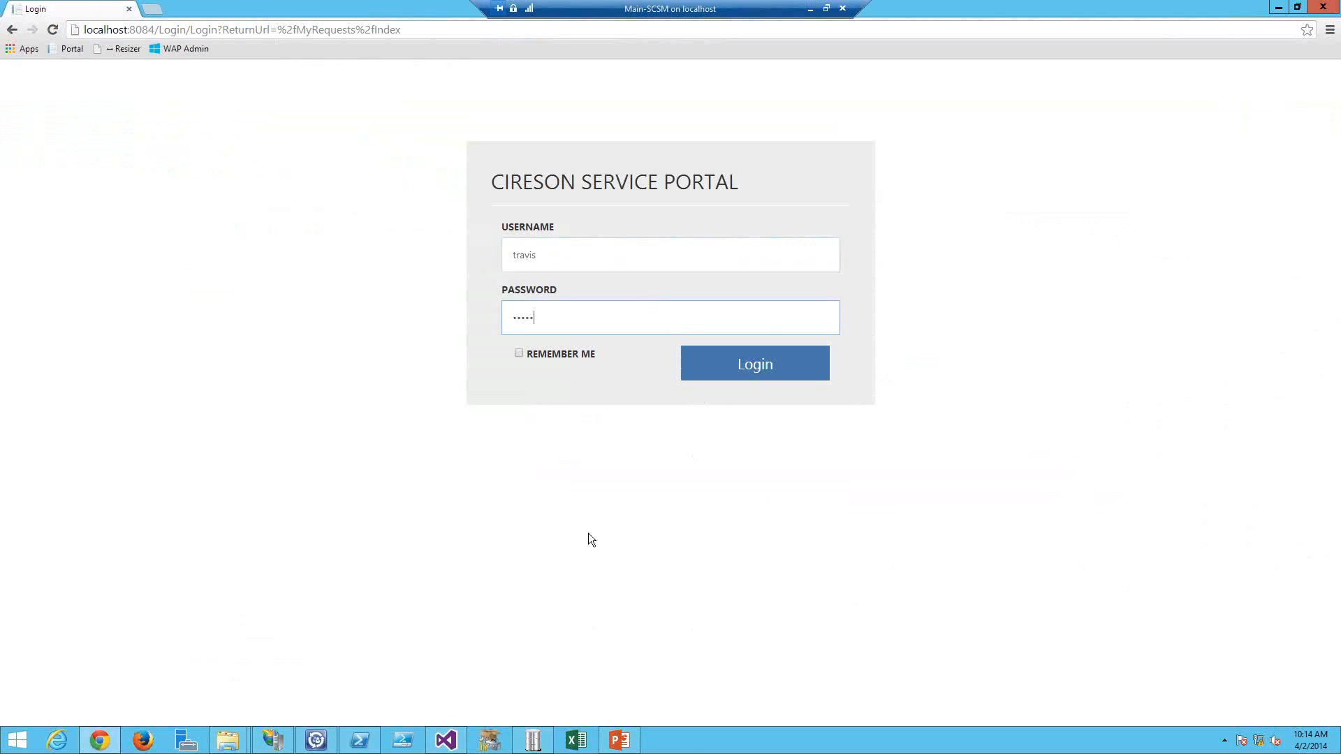
pyautogui.write('•••')
pyautogui.press('Return')
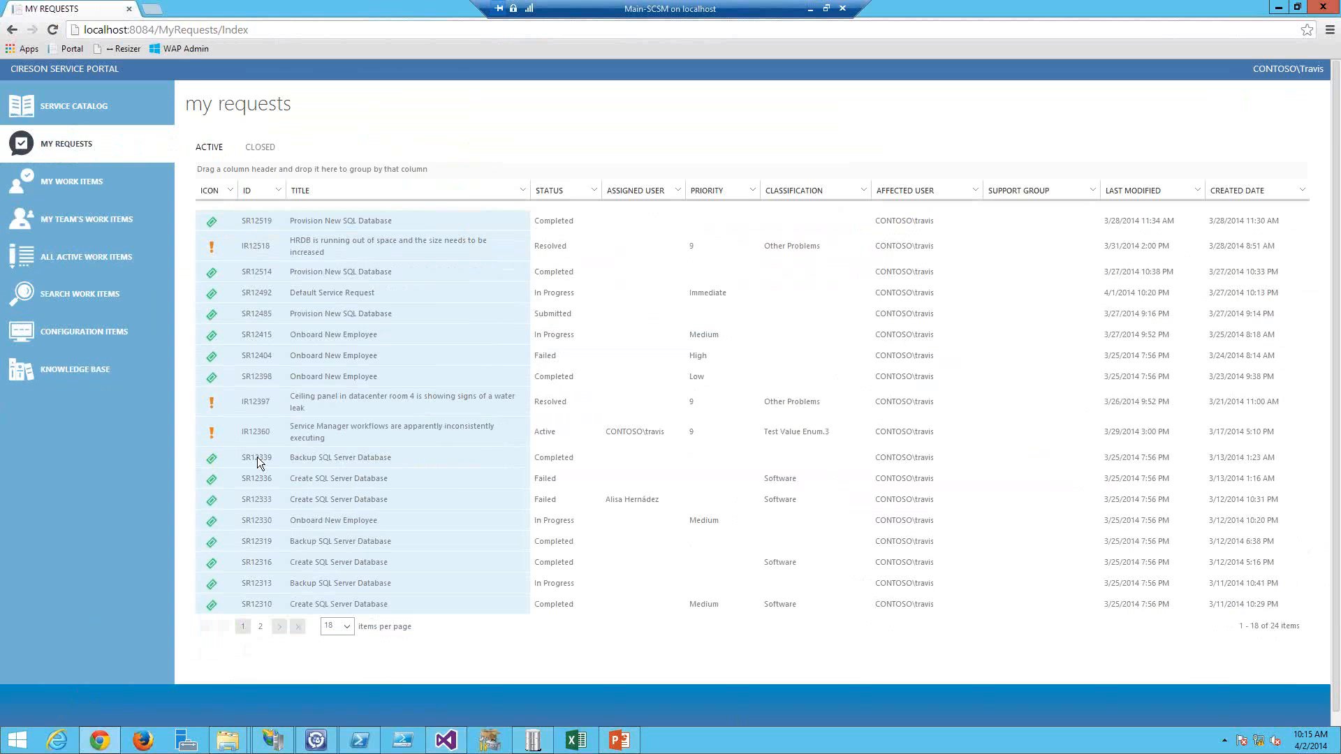
# Step: Set ShowNewButtonInDrawer back to true and save Web.config
pyautogui.hotkey('alt', 'Tab')
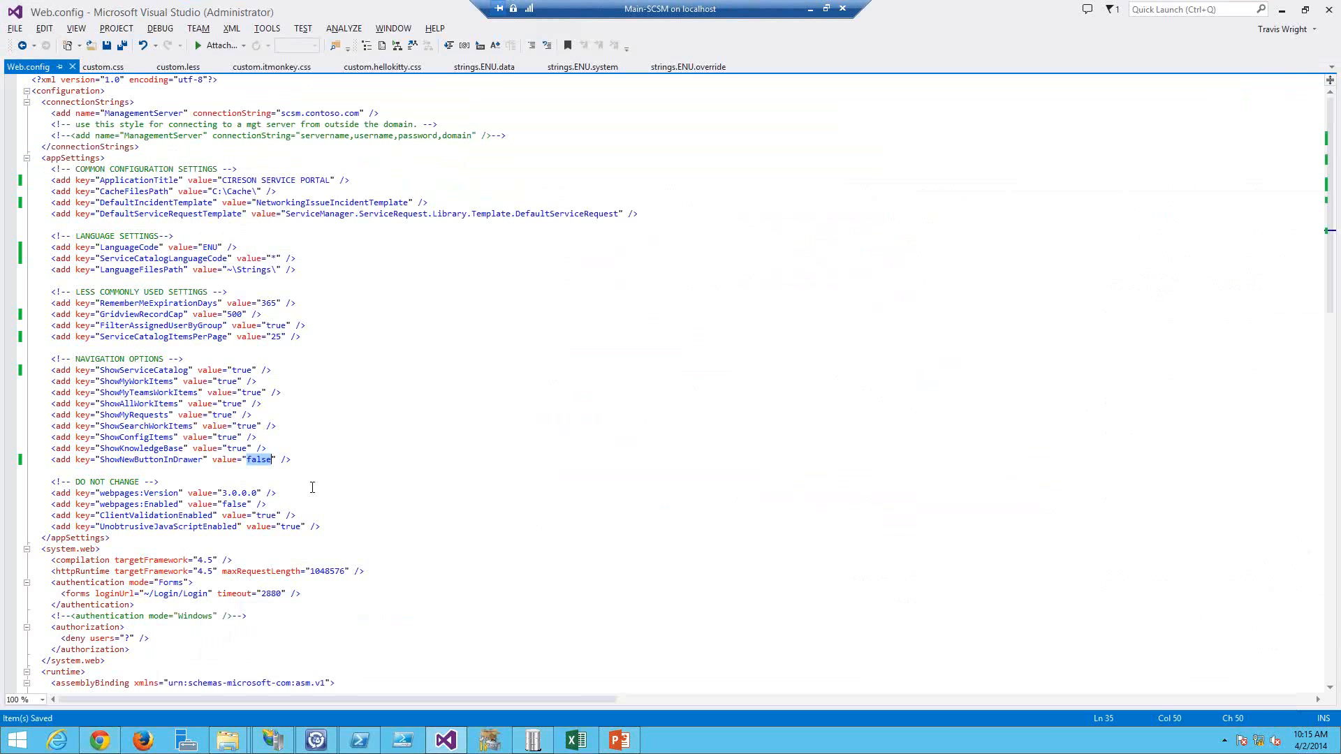
pyautogui.write('true')
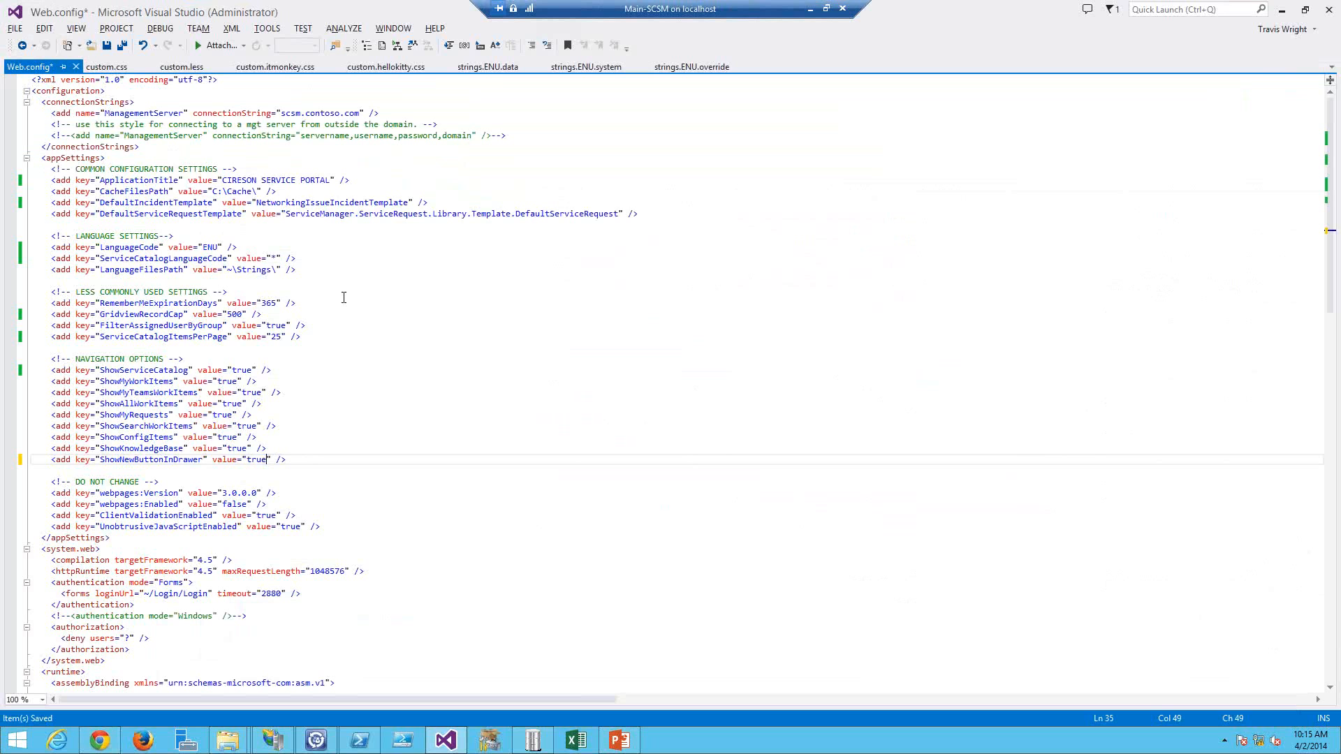
pyautogui.hotkey('ctrl', 's')
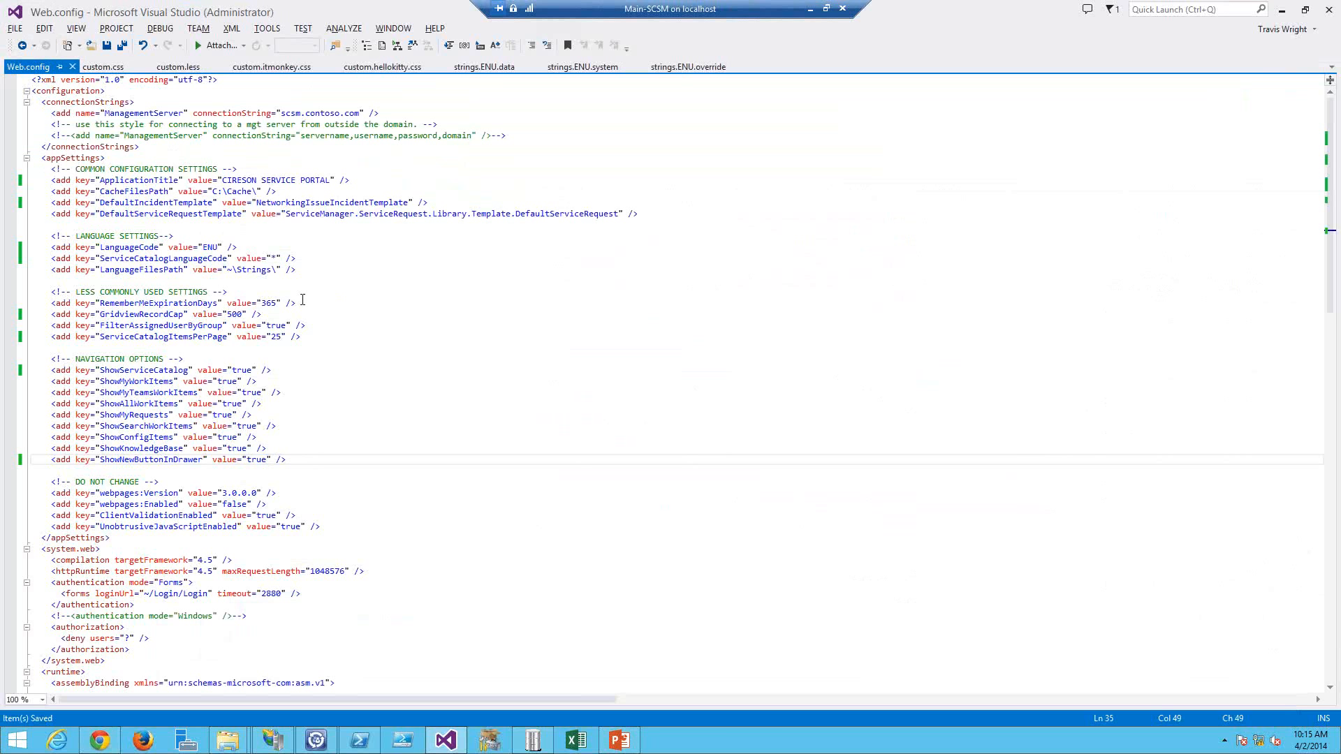
# Step: Open Admin Settings from the portal's user menu and sign in with the username and account password
pyautogui.click(318, 403)
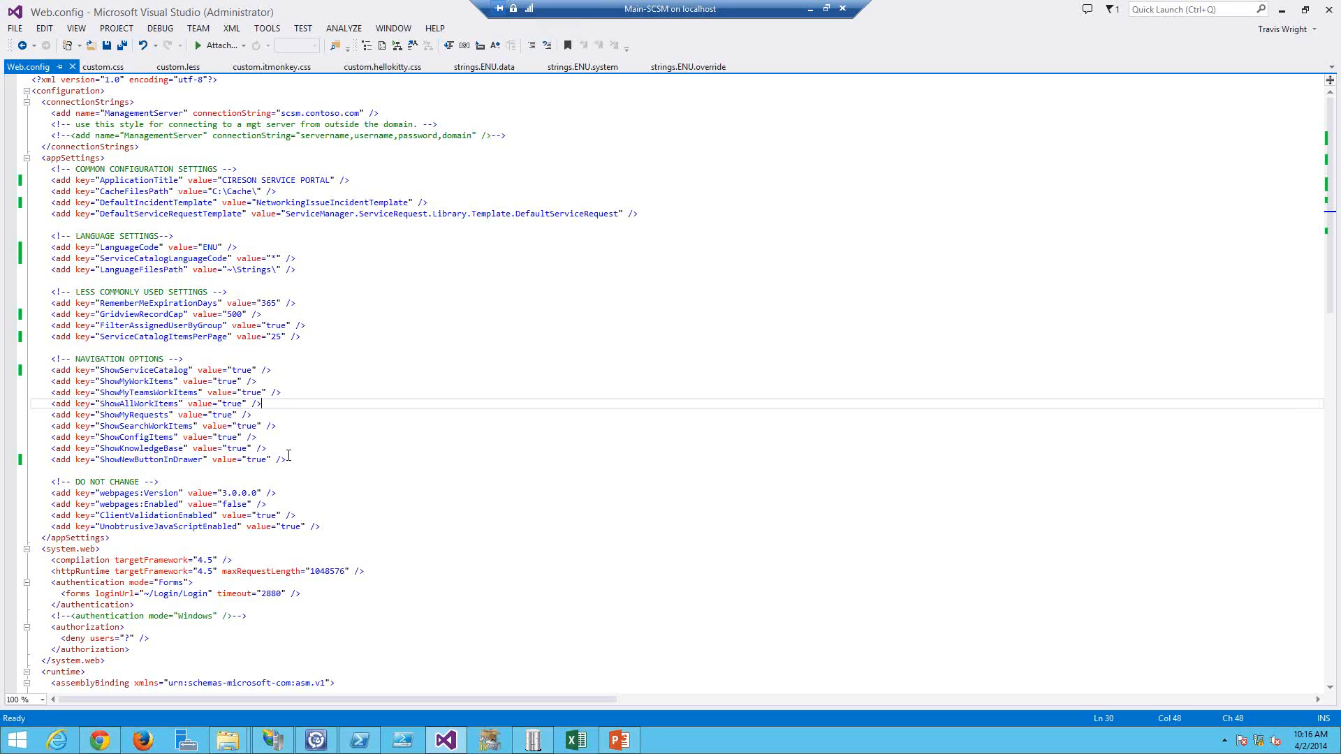
pyautogui.click(439, 280)
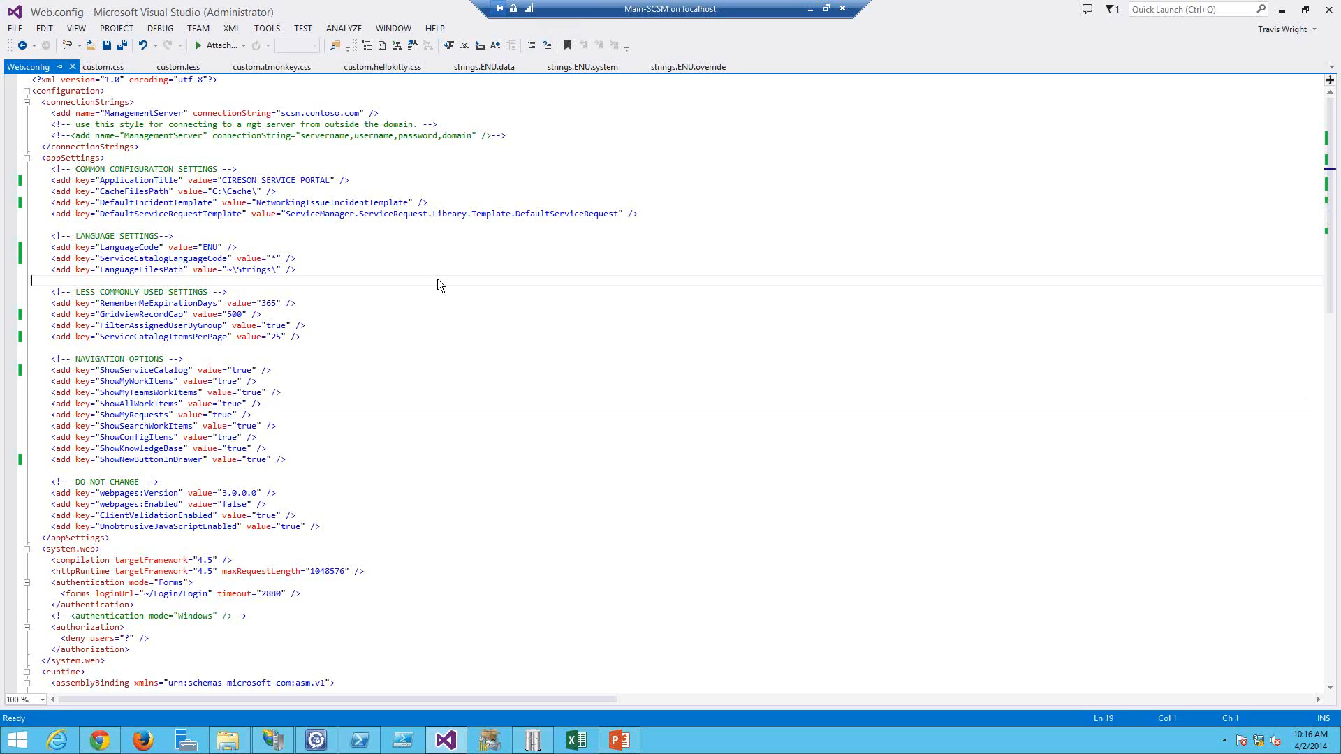
pyautogui.hotkey('alt', 'Tab')
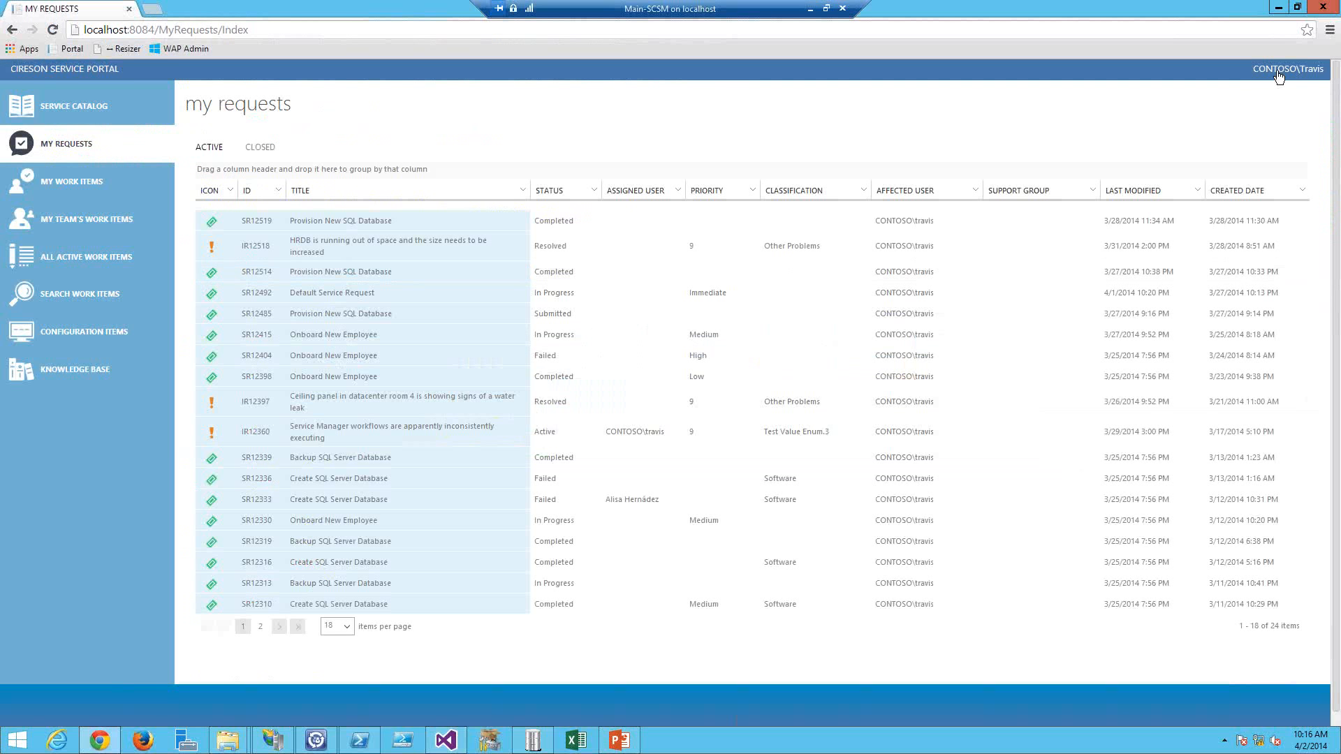
pyautogui.click(1279, 71)
pyautogui.click(1219, 102)
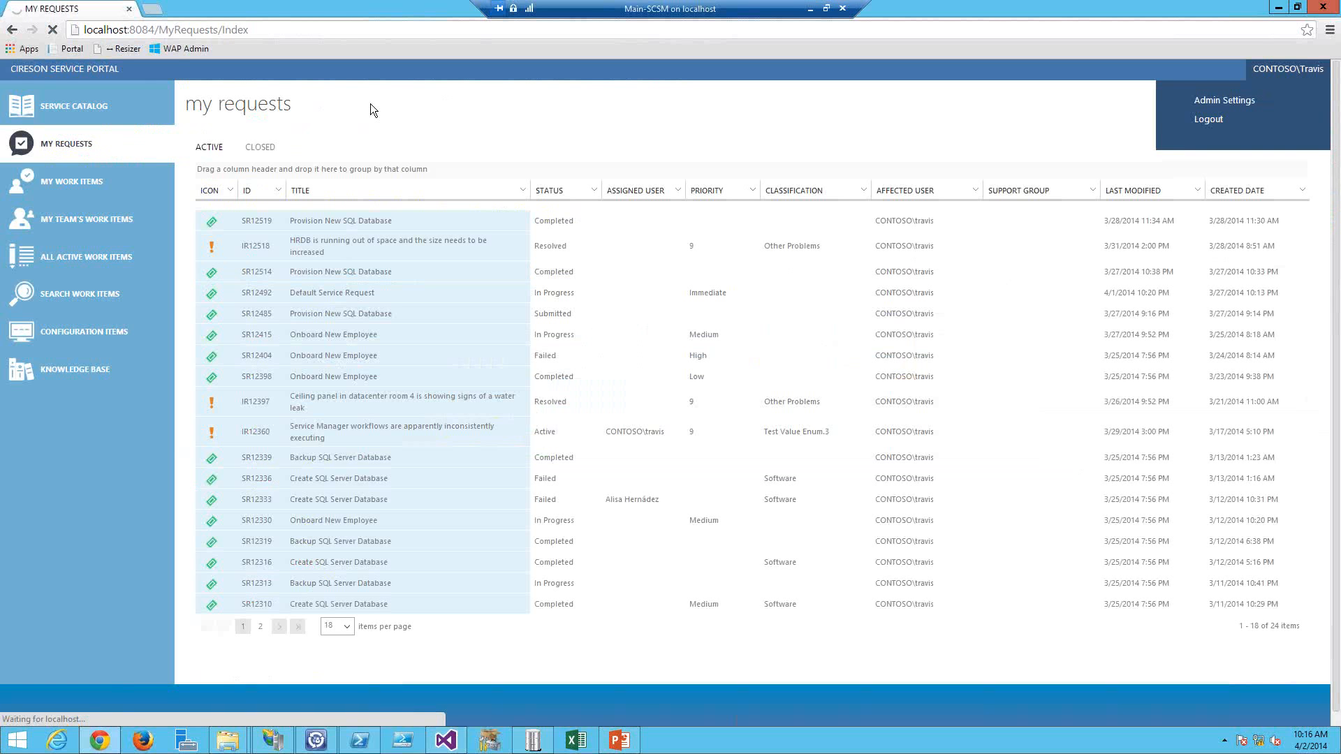
pyautogui.write('travis')
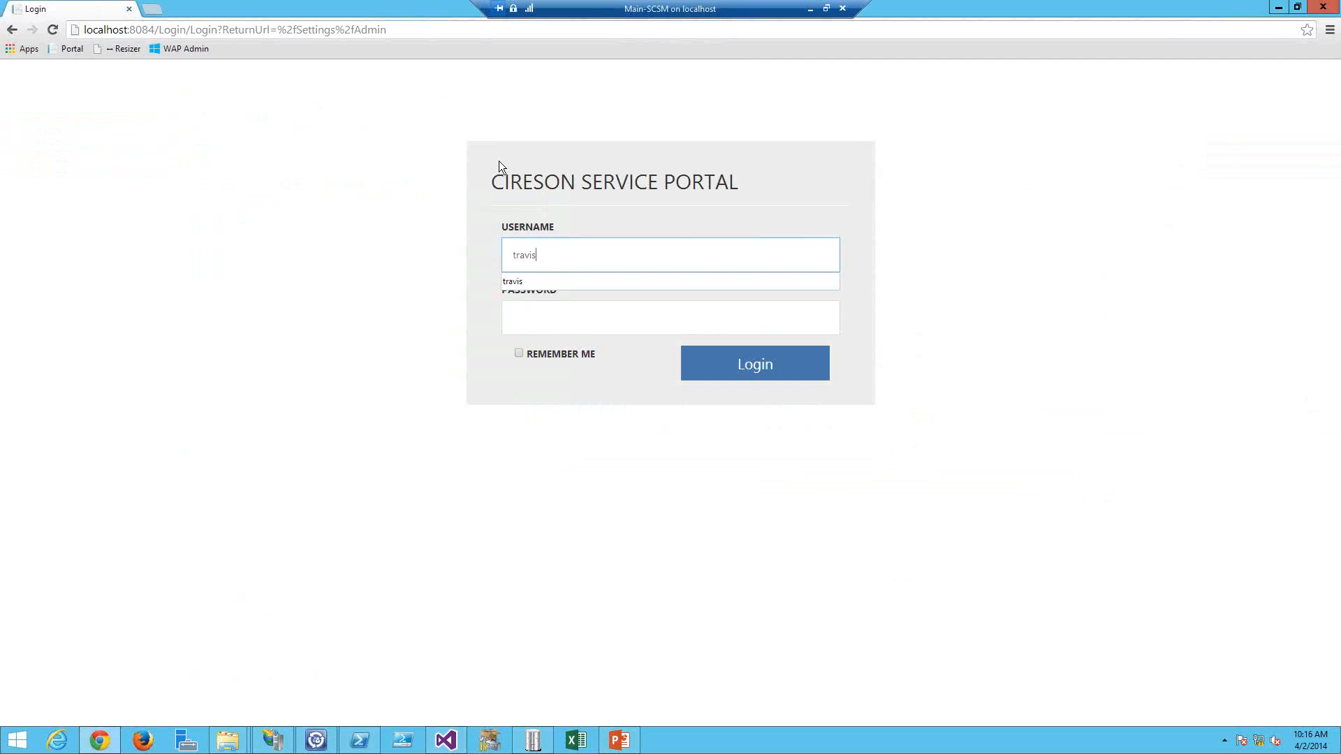
pyautogui.press('Tab')
pyautogui.write('********')
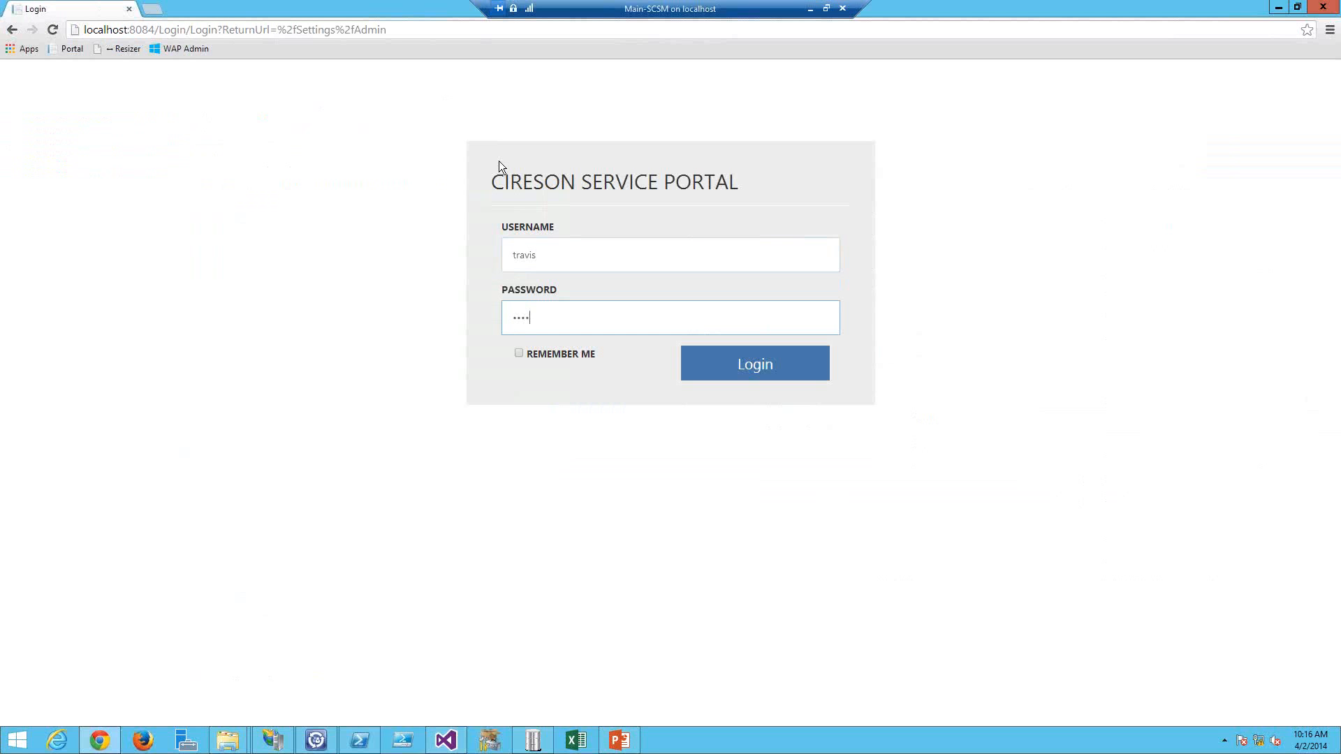
pyautogui.press('Return')
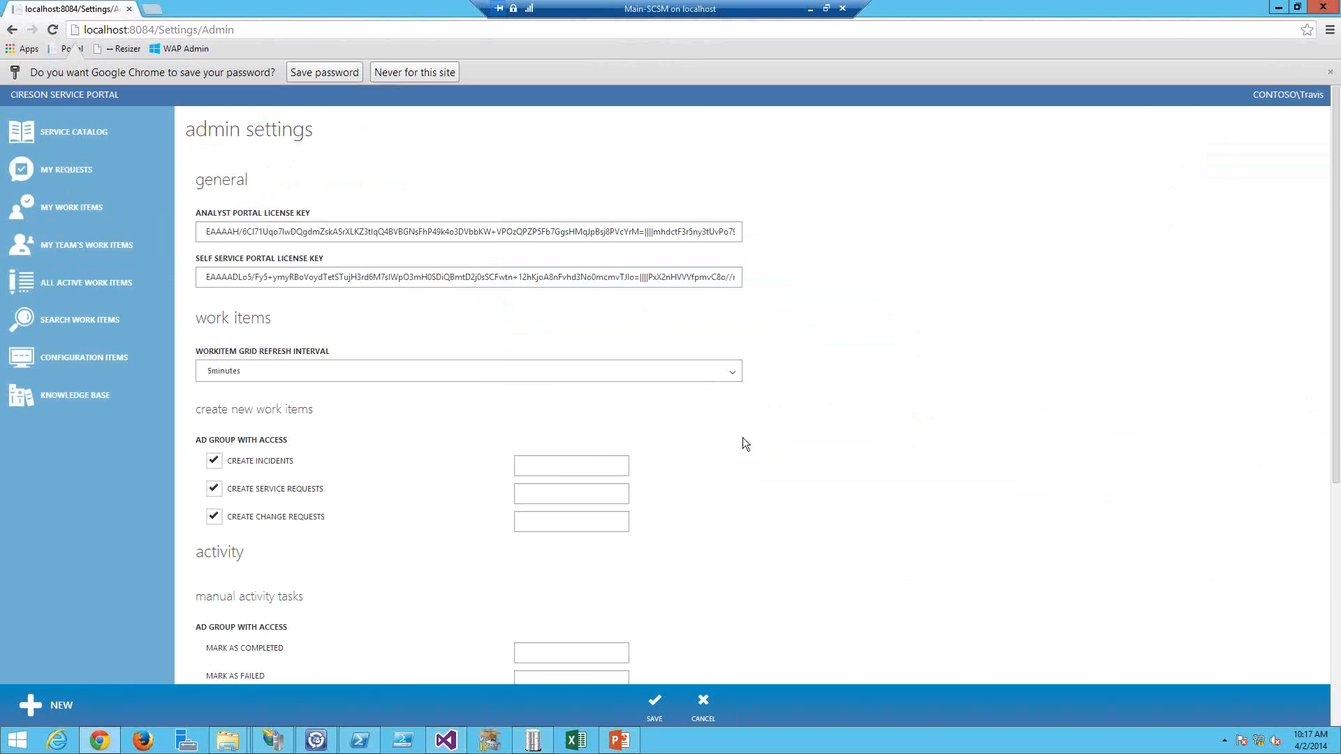
# Step: Scroll through the admin settings page to review its license, work item and activity sections
pyautogui.scroll(-3, 249, 279)
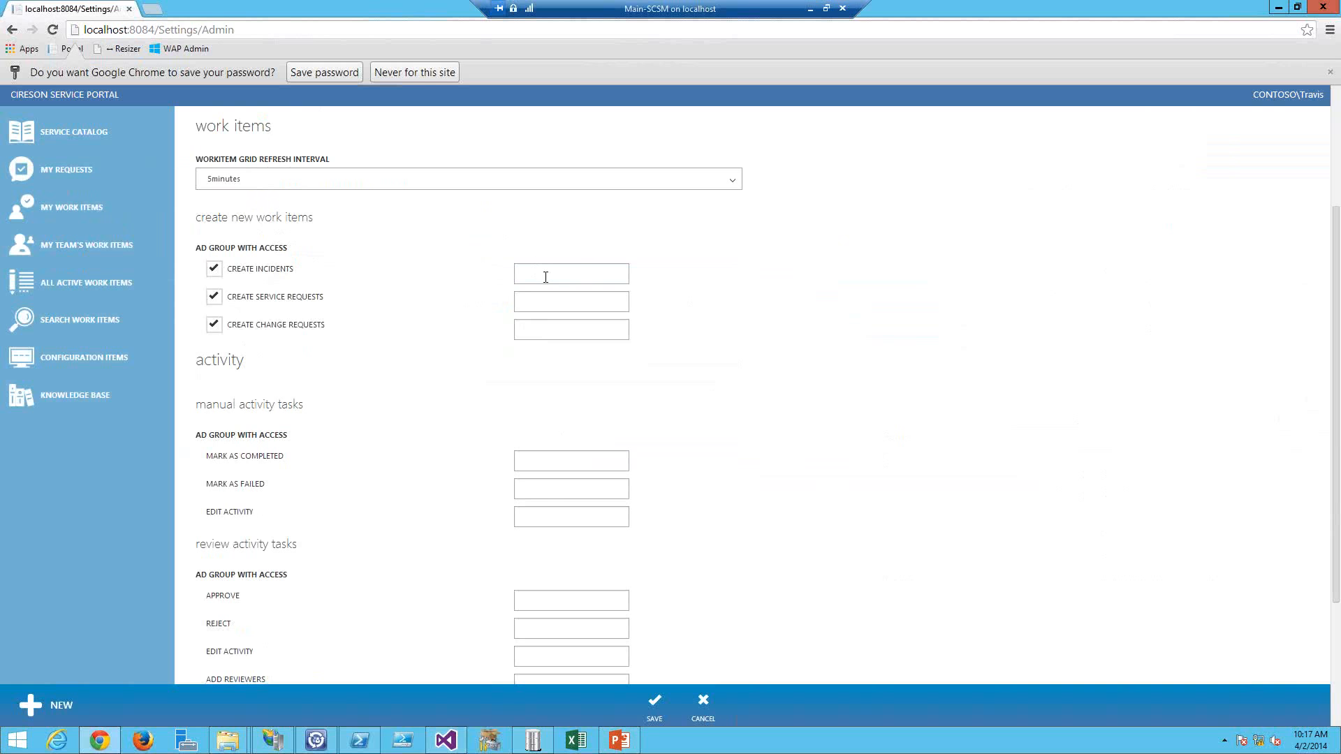
pyautogui.scroll(-3, 417, 331)
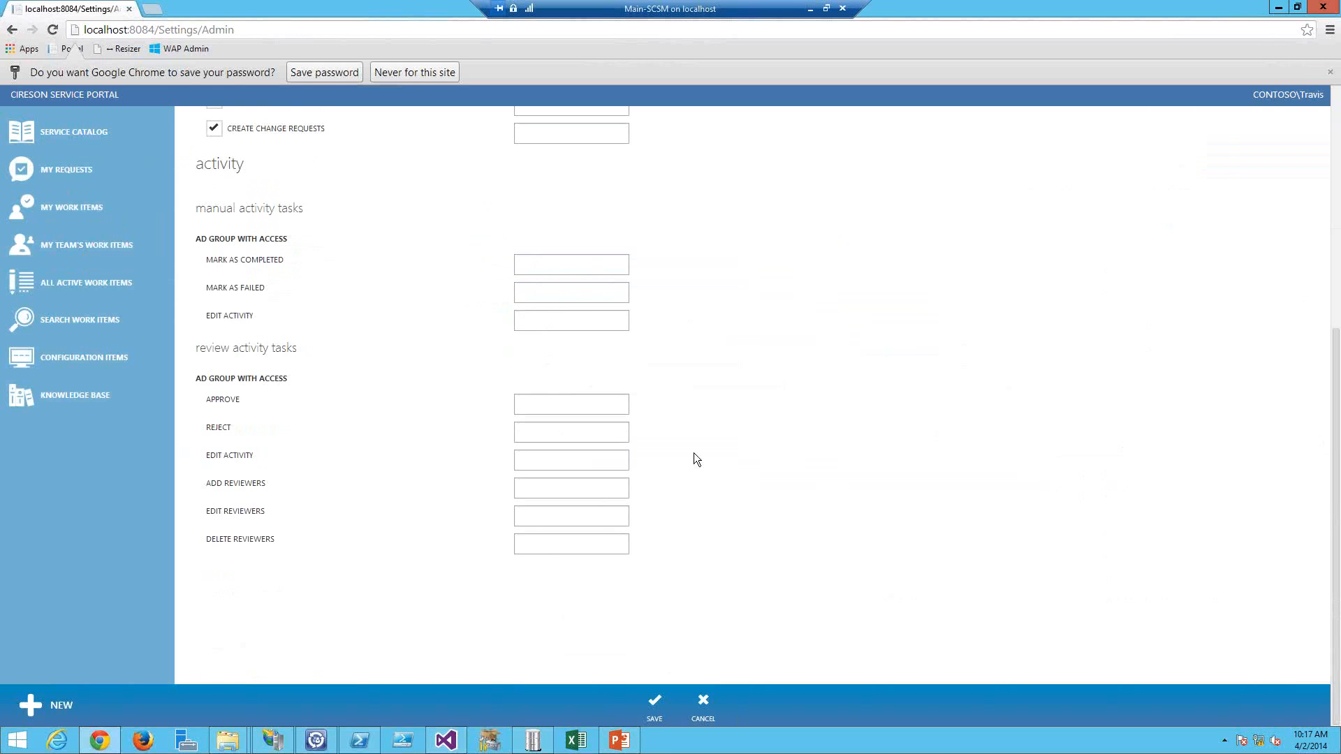
pyautogui.scroll(2, 718, 299)
pyautogui.scroll(4, 748, 507)
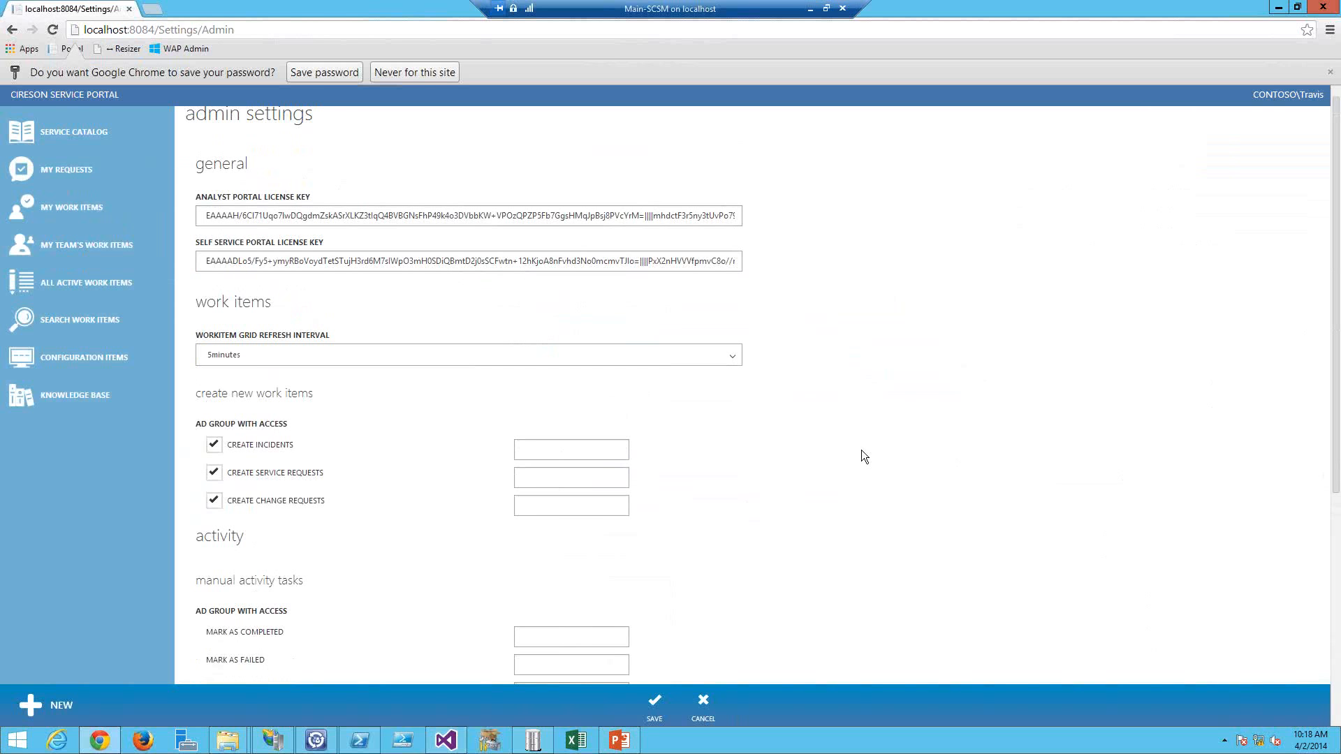
pyautogui.scroll(1, 870, 454)
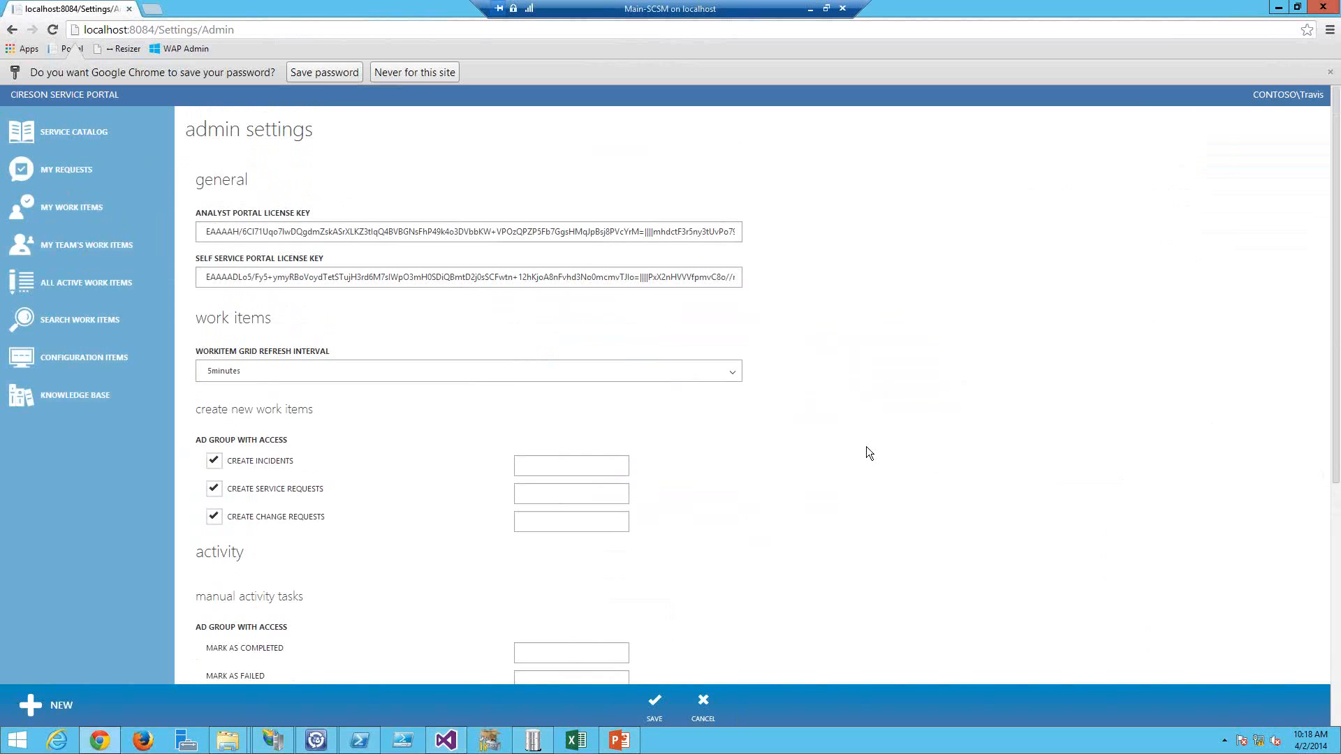
pyautogui.scroll(-5, 866, 447)
pyautogui.scroll(5, 589, 643)
# Step: Open the portal's 8084 Images folder in File Explorer and rename login.png to login_.png
pyautogui.moveTo(240, 736)
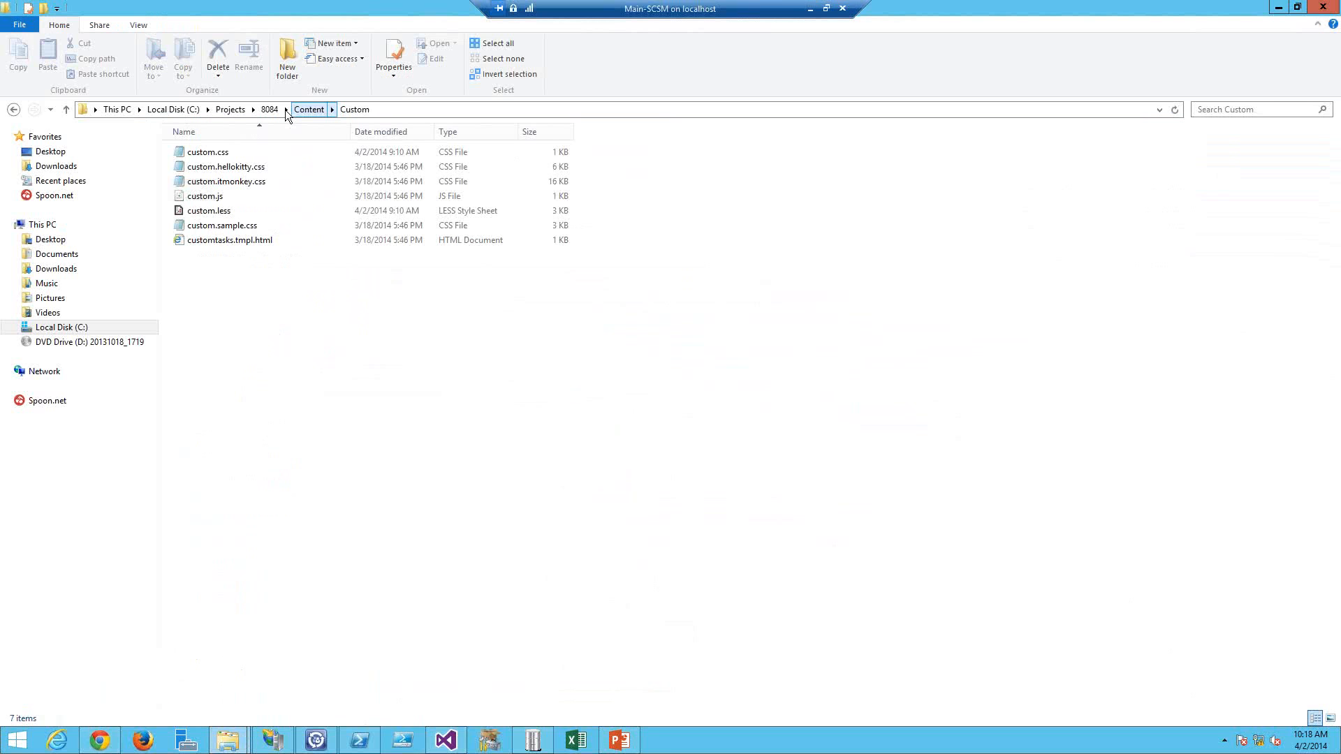
pyautogui.click(285, 110)
pyautogui.click(269, 110)
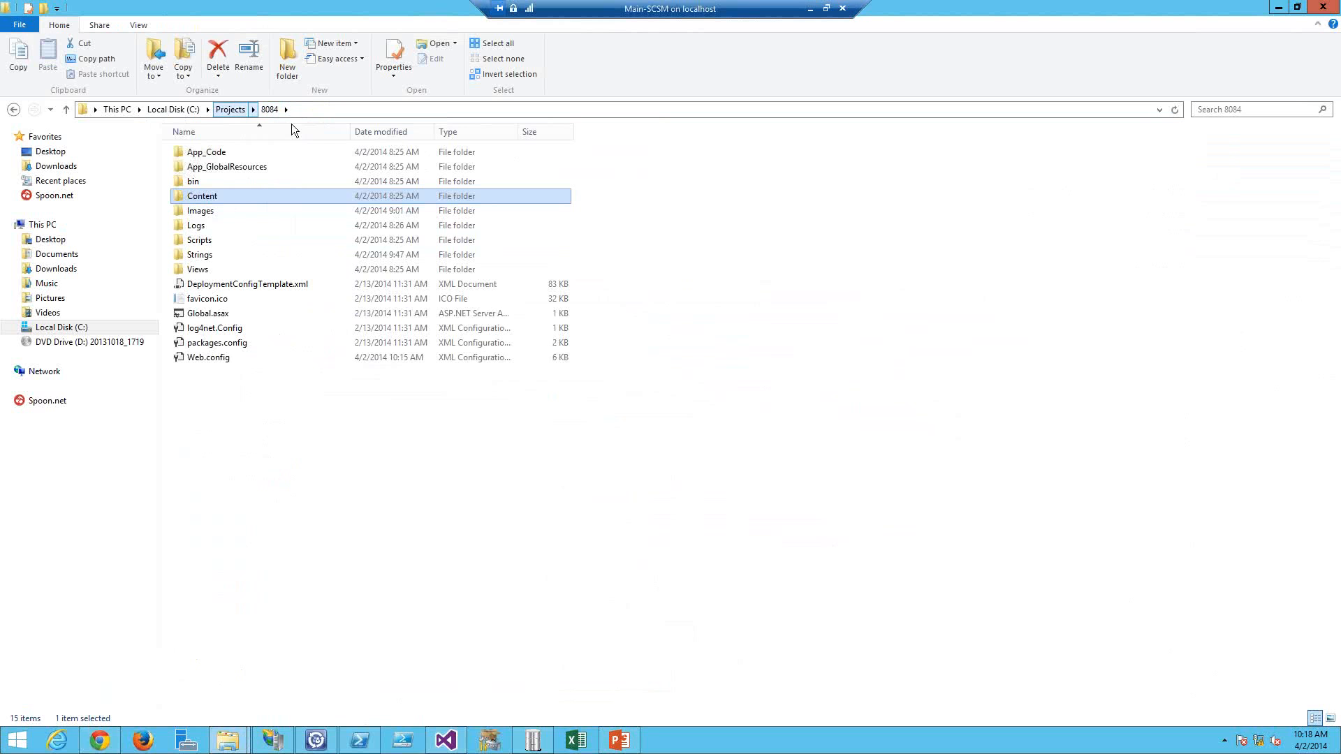
pyautogui.doubleClick(220, 208)
pyautogui.scroll(-5, 291, 516)
pyautogui.scroll(-4, 291, 517)
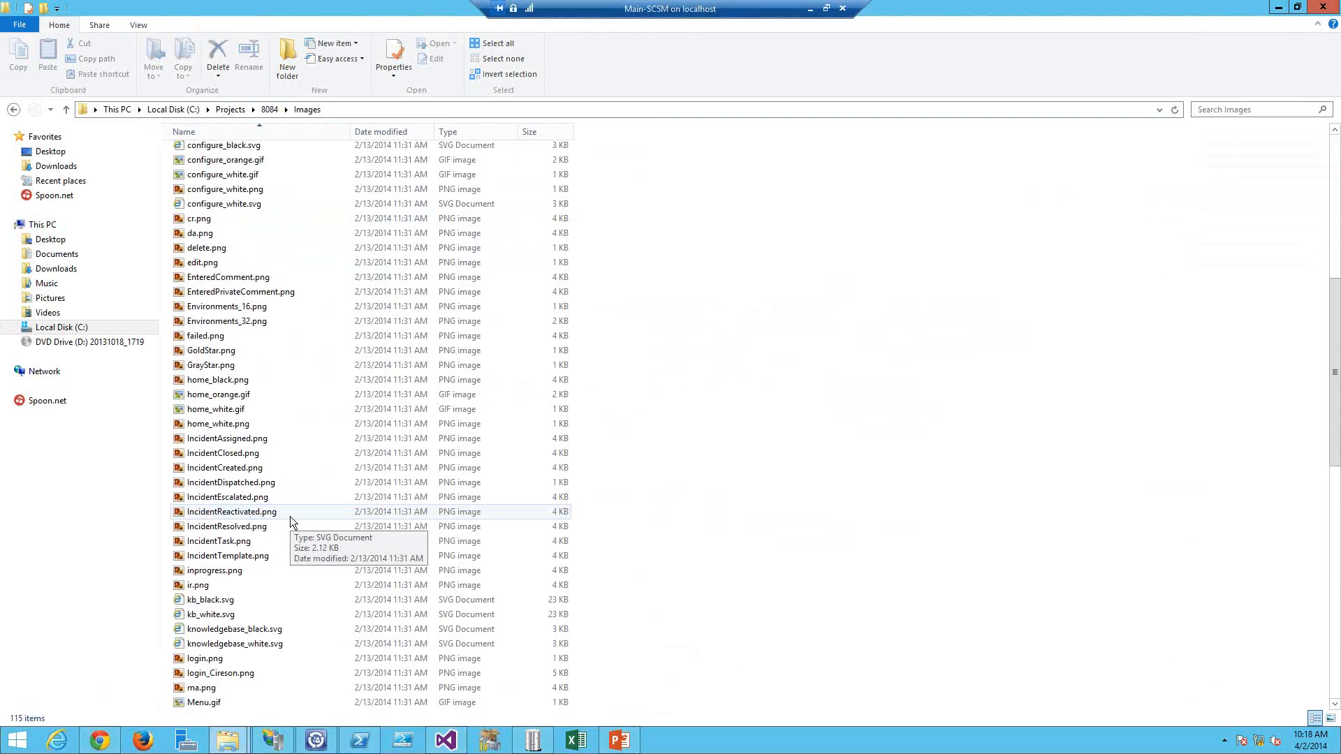
pyautogui.scroll(-5, 299, 665)
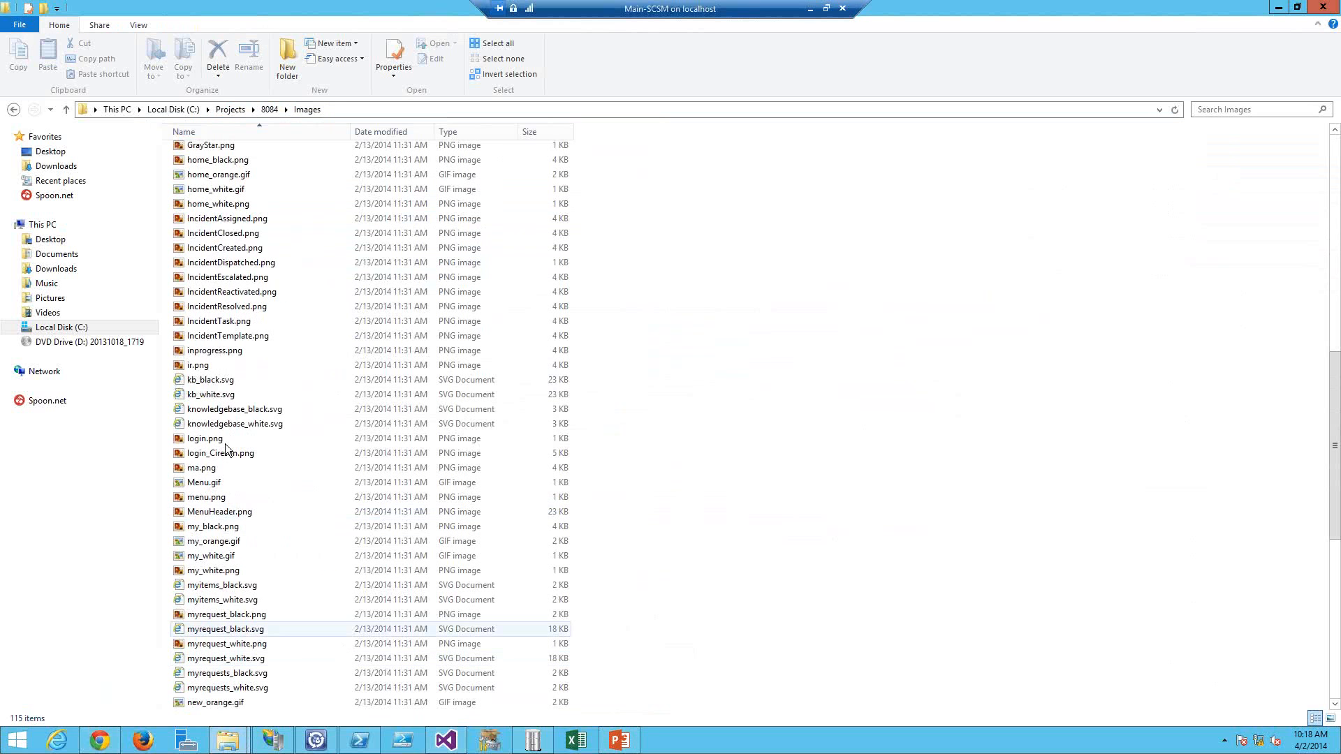
pyautogui.press('Up')
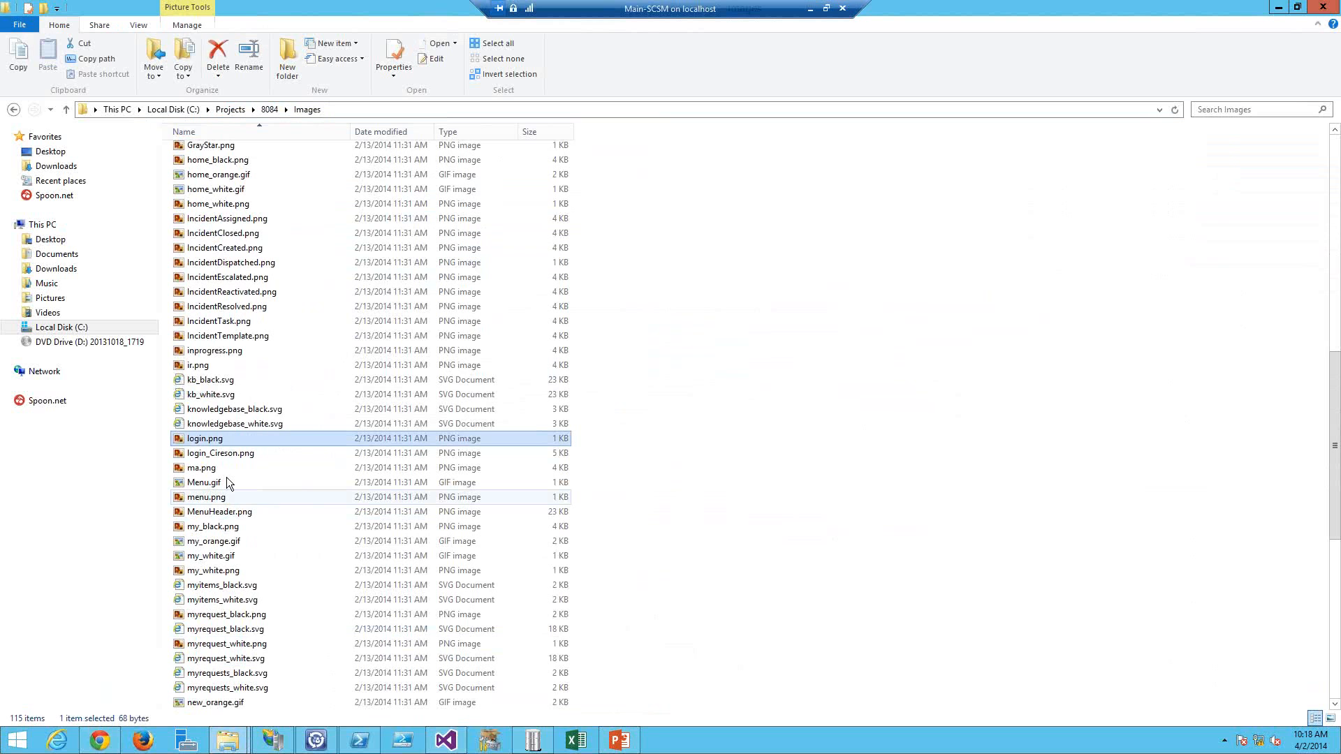
pyautogui.moveTo(203, 442)
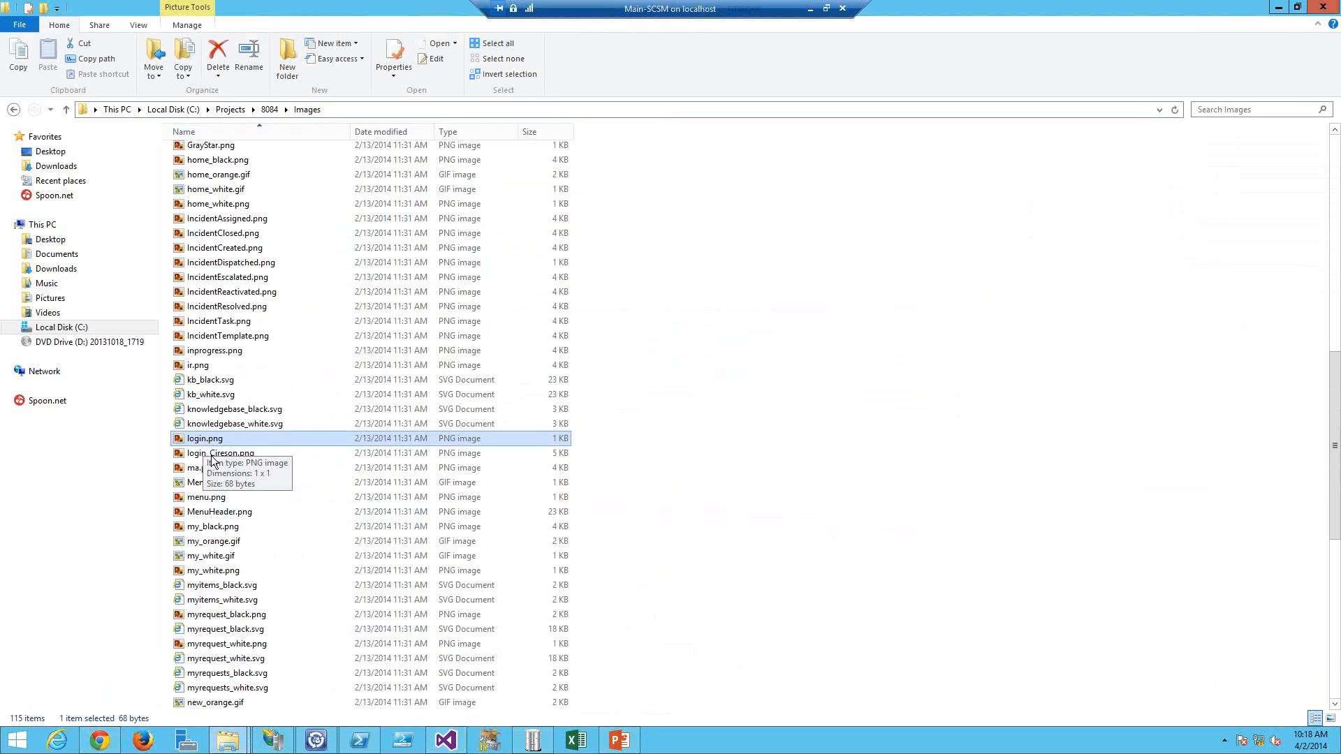
pyautogui.click(212, 444)
pyautogui.click(212, 444)
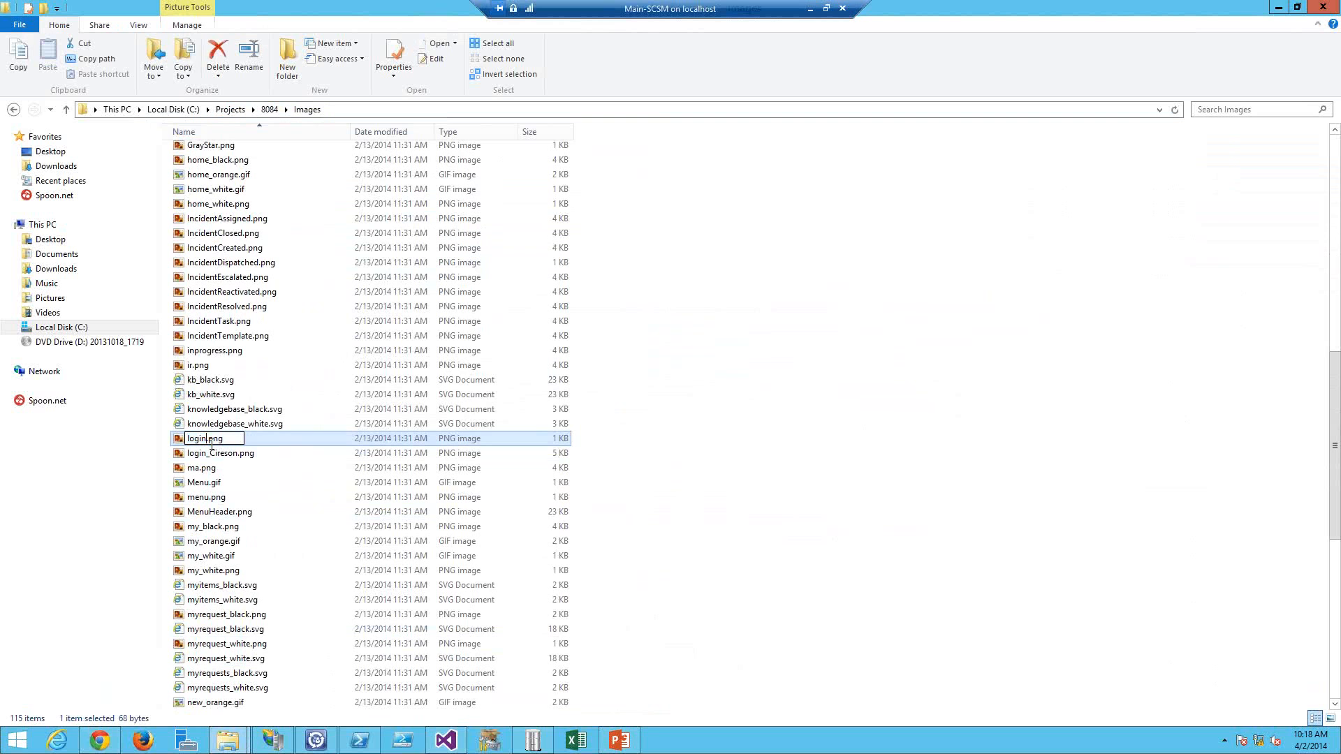
pyautogui.write('_')
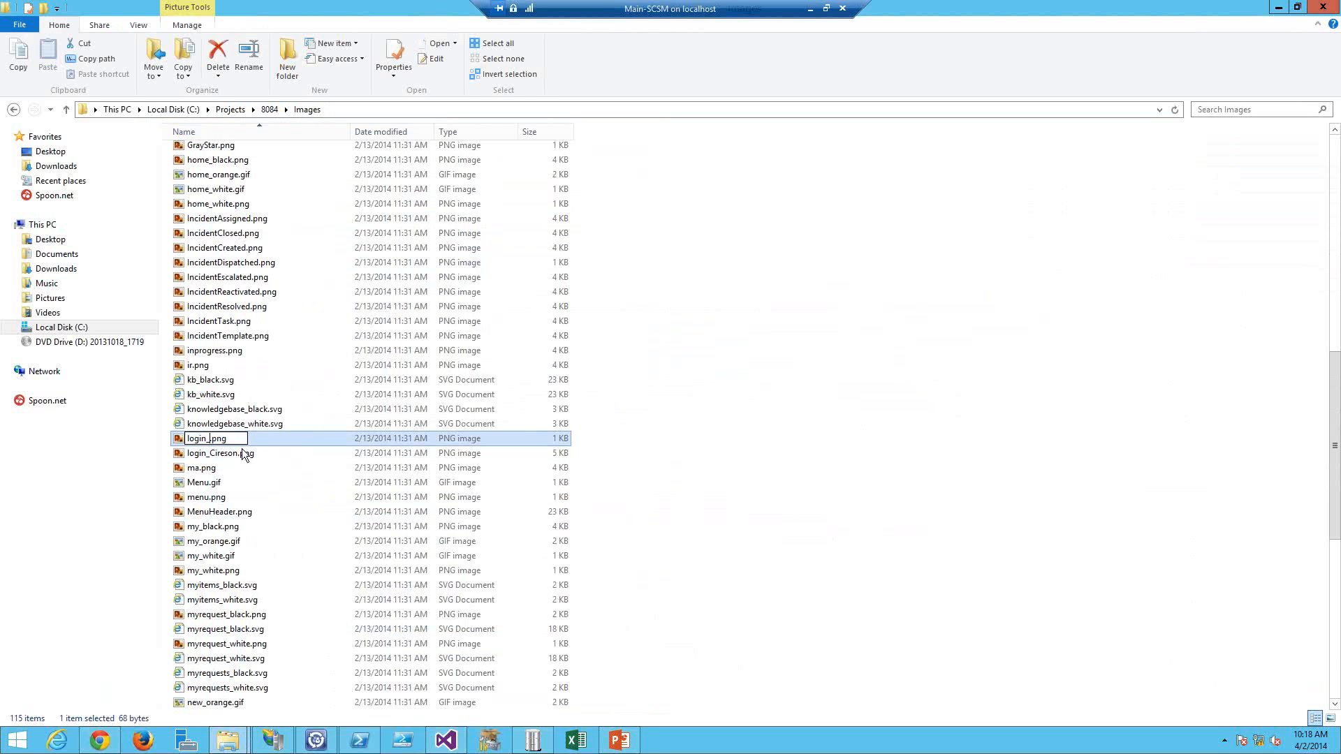
# Step: Rename login_Cireson.png to login.png
pyautogui.click(243, 454)
pyautogui.click(243, 454)
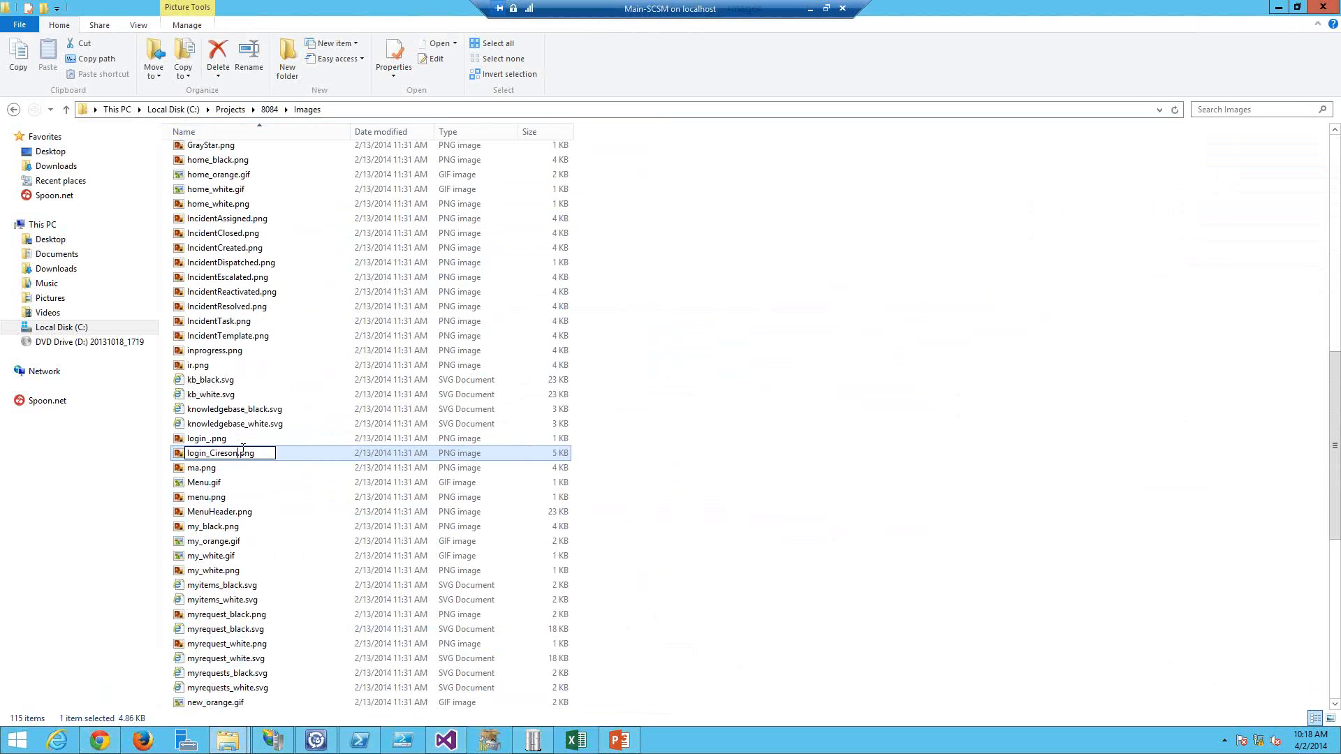
pyautogui.hotkey('shift', 'Left')
pyautogui.hotkey('shift', 'Left')
pyautogui.hotkey('shift', 'Left')
pyautogui.hotkey('shift', 'Left')
pyautogui.hotkey('shift', 'Left')
pyautogui.hotkey('shift', 'Left')
pyautogui.hotkey('shift', 'Left')
pyautogui.press('Return')
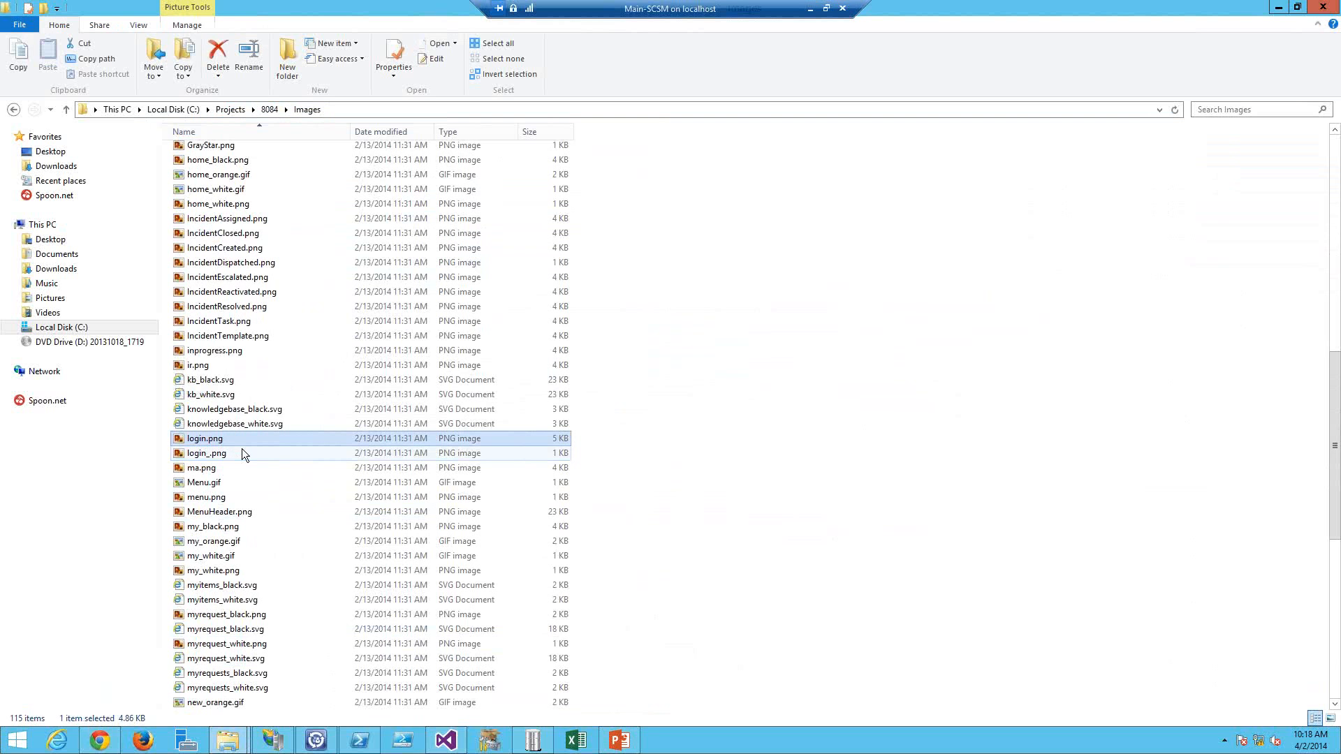
# Step: Log out of the portal to show the login page and place the cursor in the username field
pyautogui.hotkey('alt', 'Tab')
pyautogui.moveTo(1272, 102)
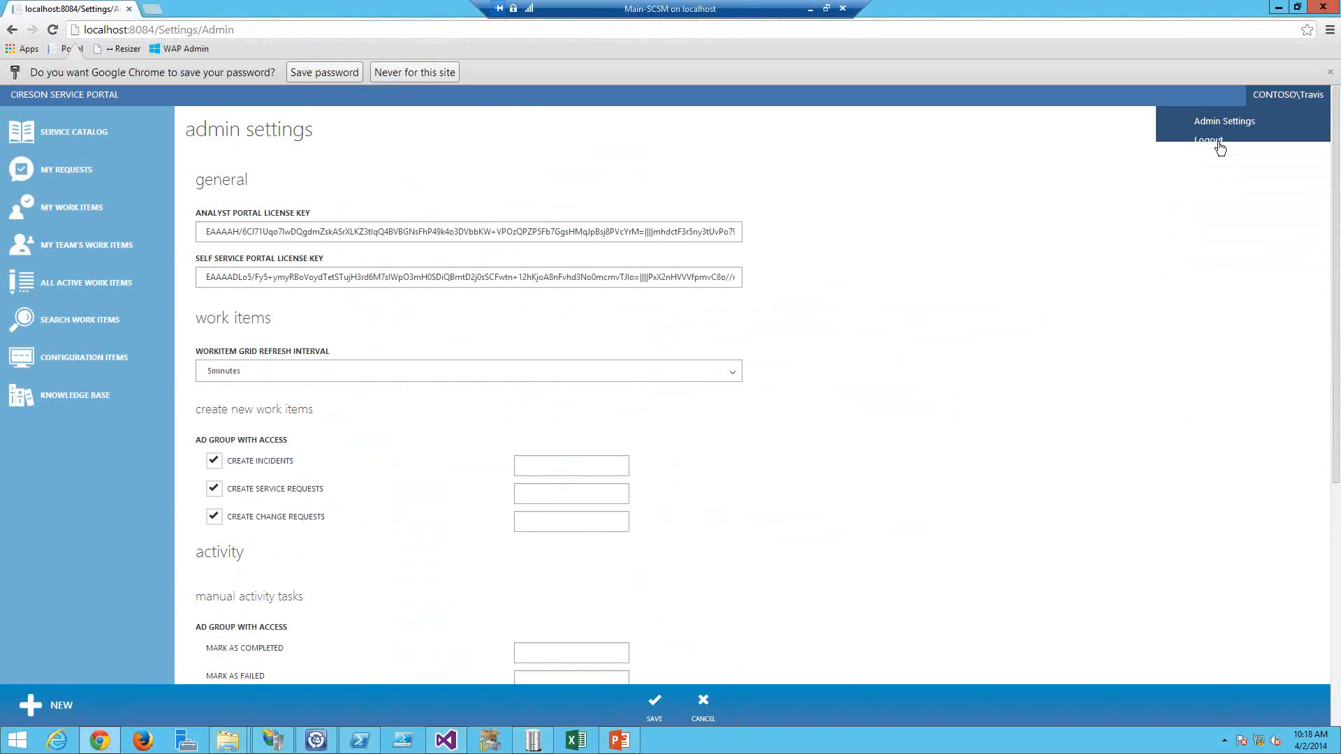
pyautogui.click(1218, 147)
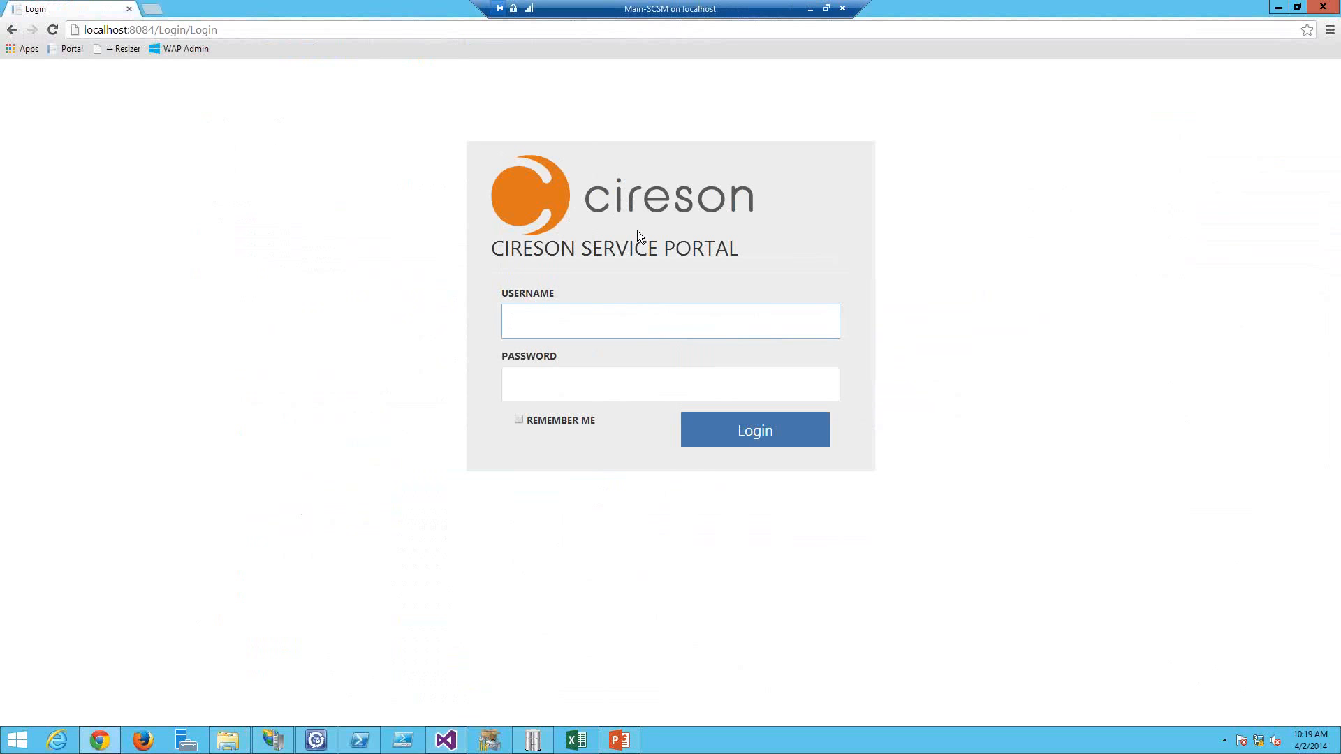
pyautogui.click(312, 253)
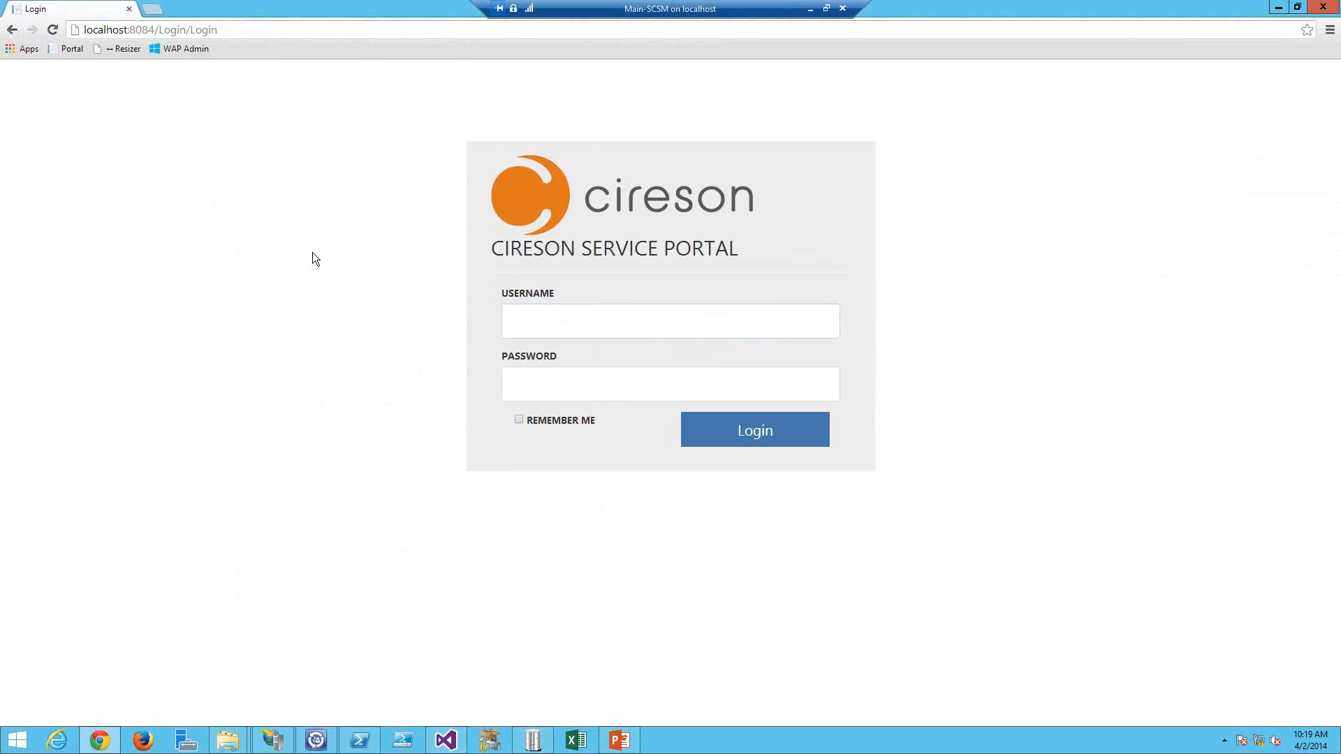
pyautogui.click(562, 320)
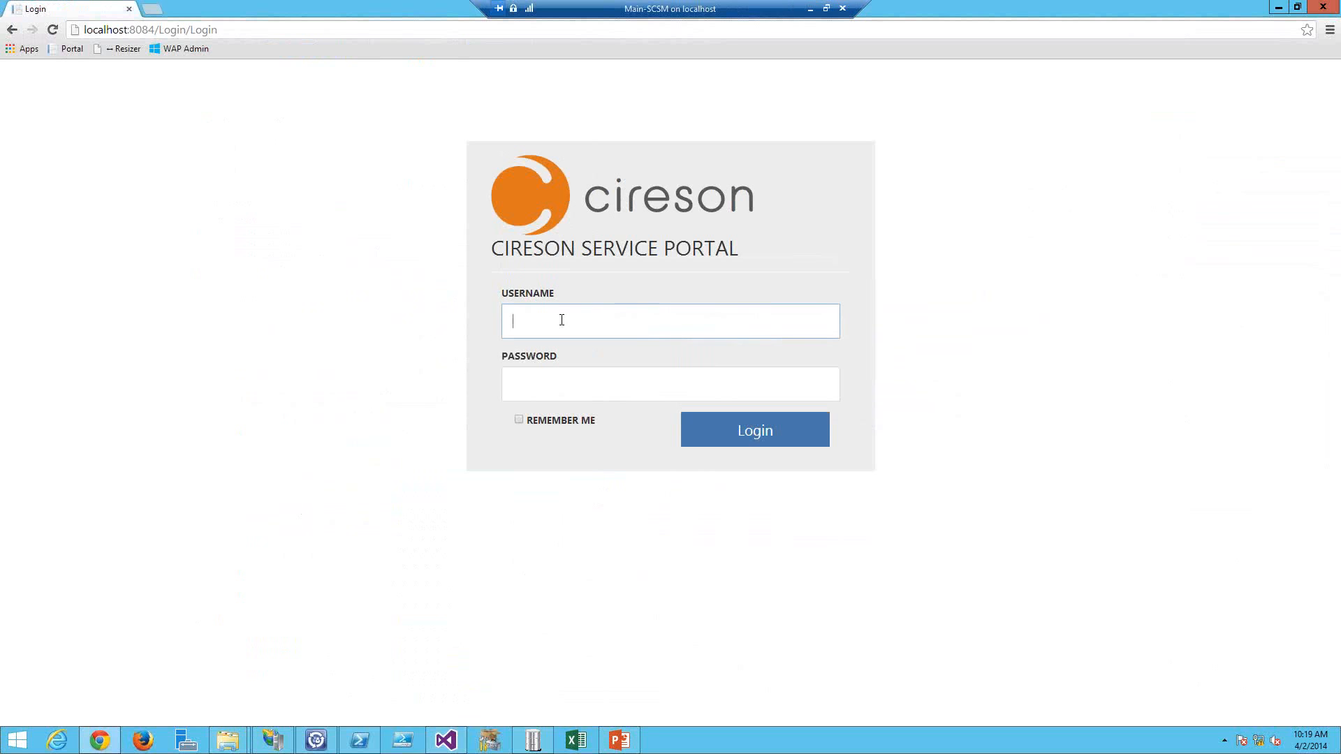
# Step: Log in to the portal with the user's username and account password
pyautogui.write('travis')
pyautogui.press('Tab')
pyautogui.write('p')
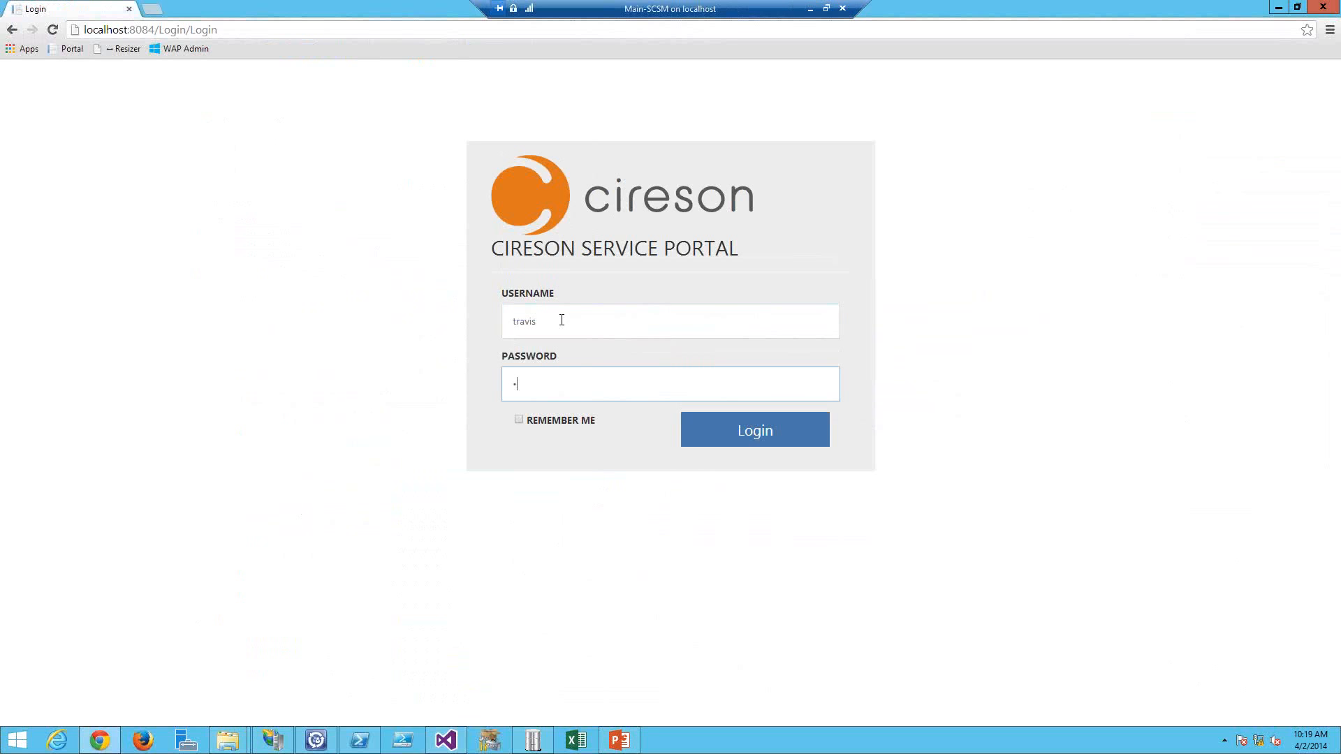
pyautogui.write('assword')
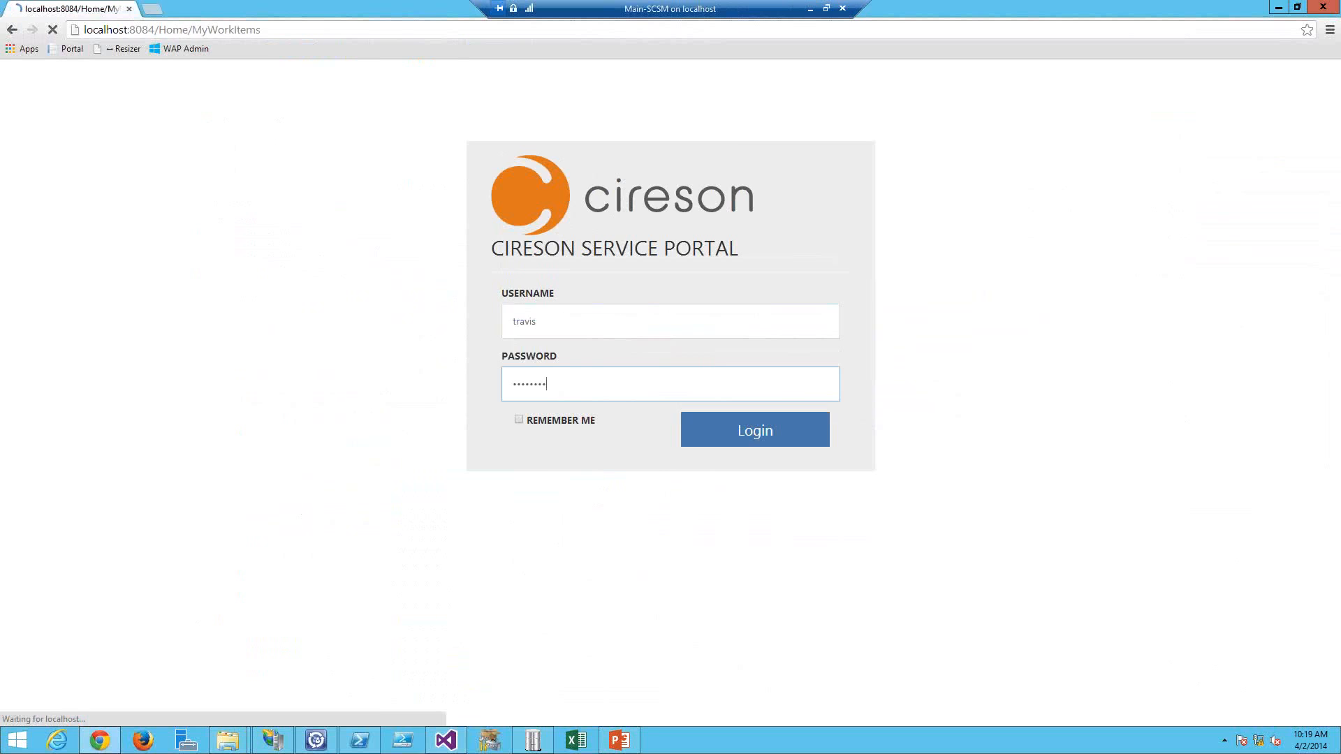
pyautogui.press('Return')
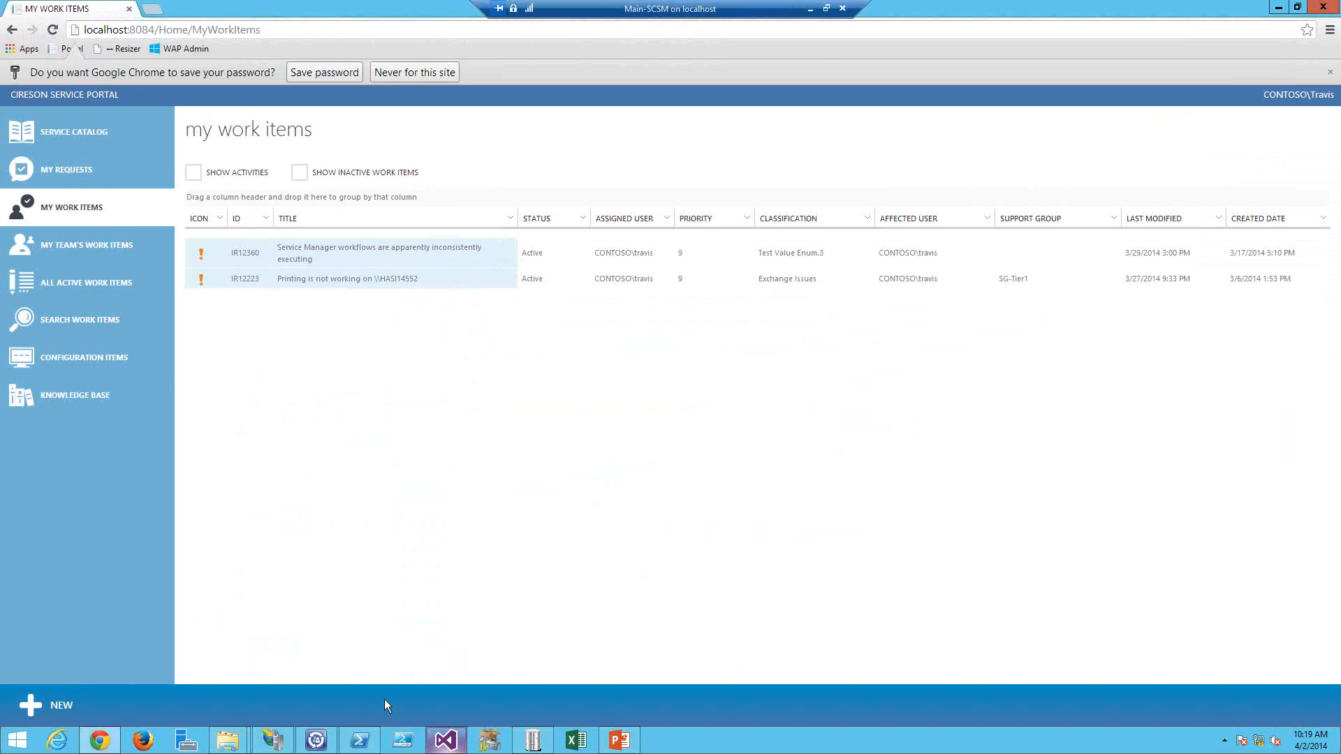
# Step: Switch to the presentation and highlight the CSS styling topic on the Portal Customization slide
pyautogui.click(618, 740)
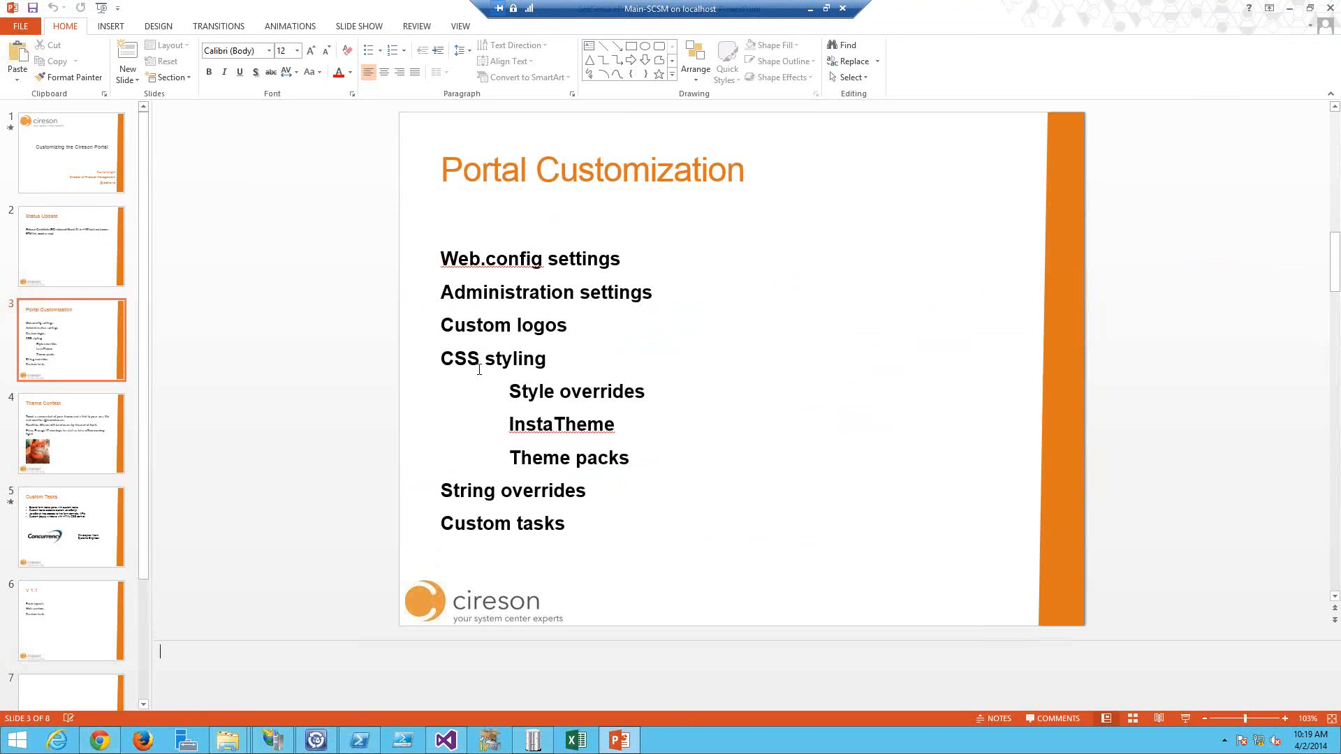
pyautogui.moveTo(443, 360); pyautogui.dragTo(560, 368)
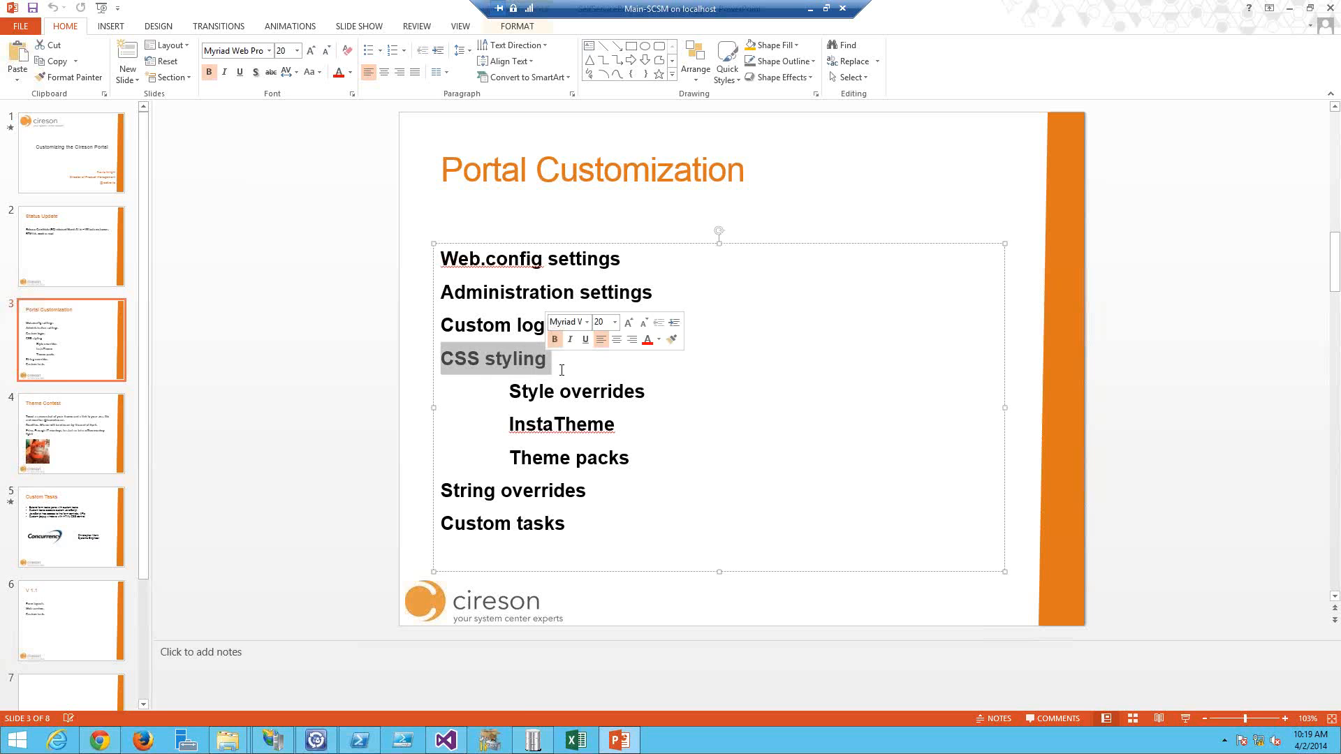
pyautogui.click(560, 368)
# Step: Switch to Visual Studio and open the custom.css file tab
pyautogui.moveTo(451, 747)
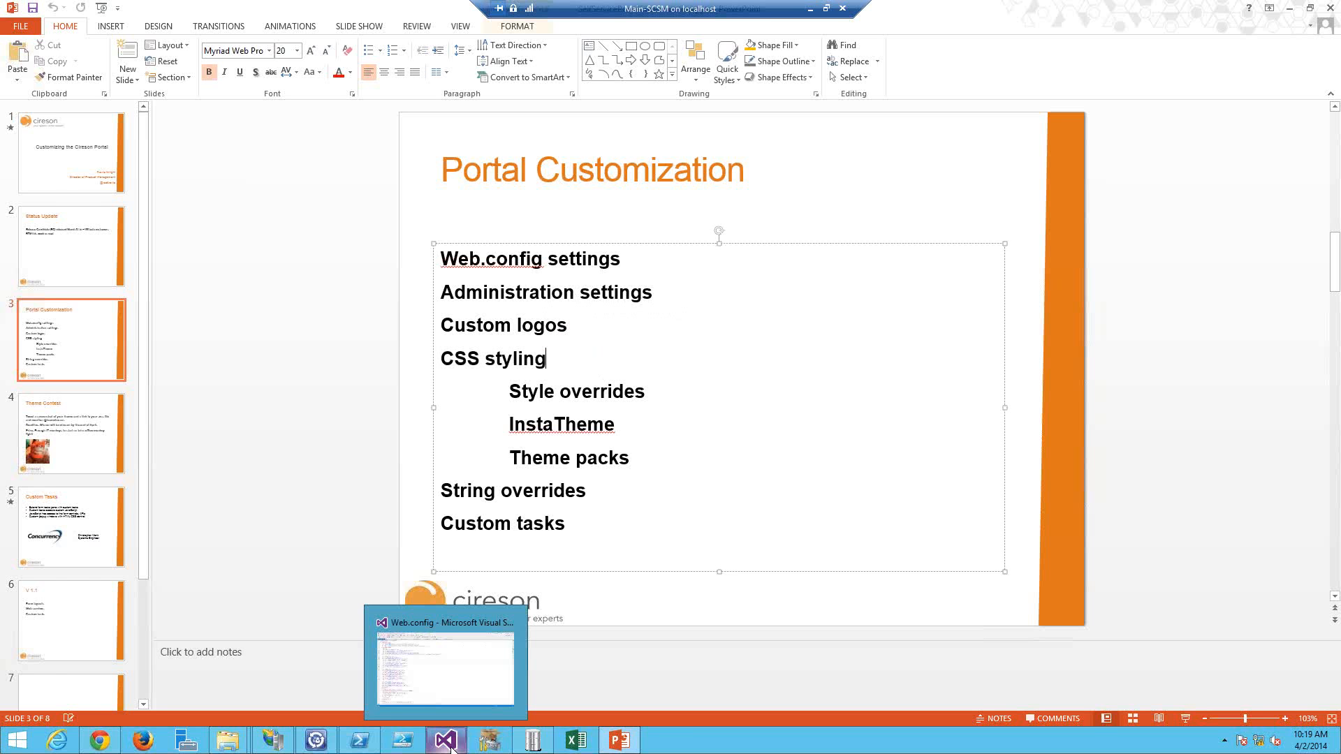
pyautogui.click(451, 742)
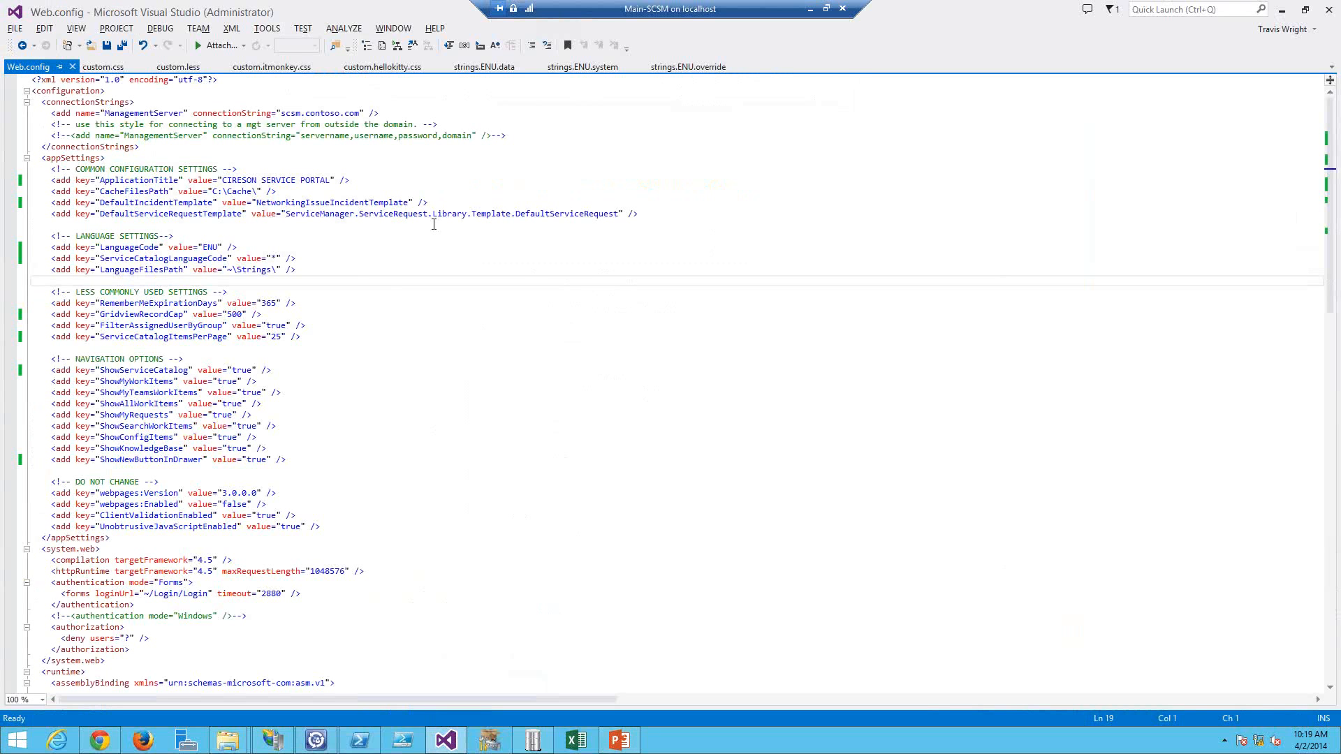
pyautogui.click(102, 66)
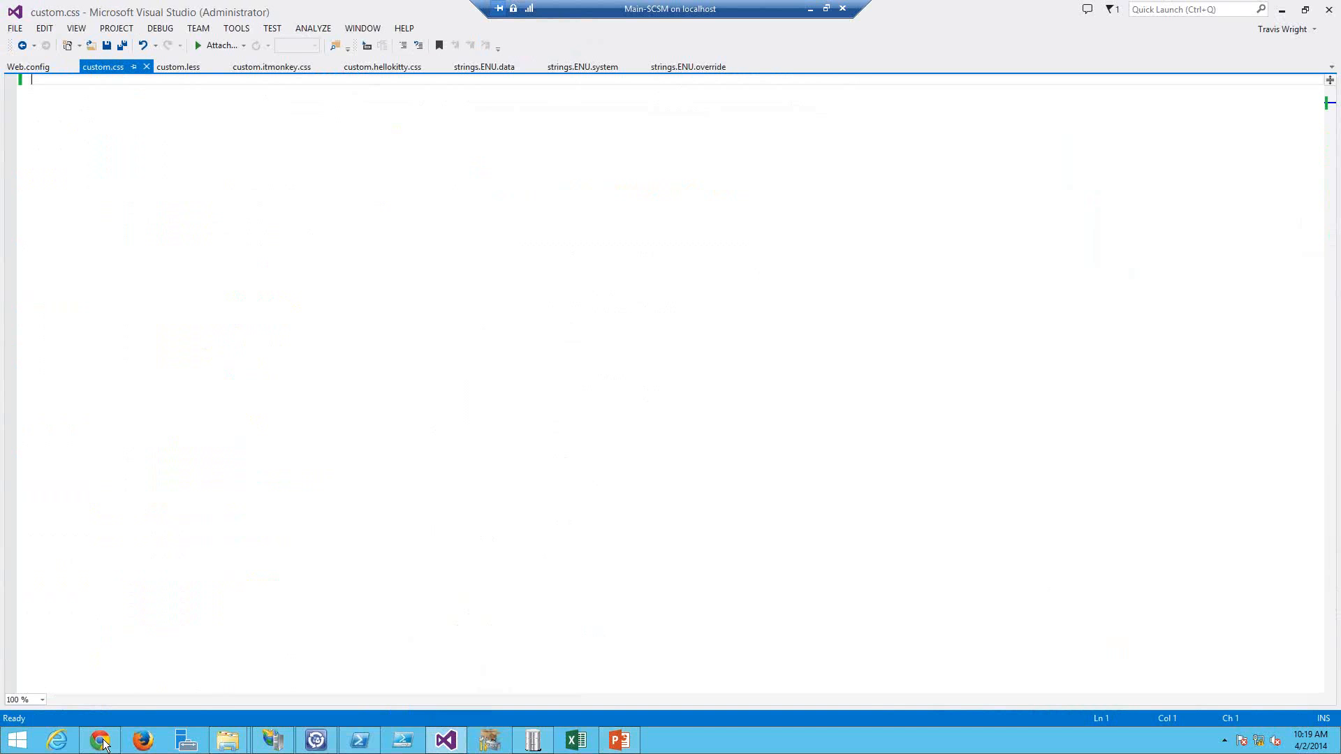
# Step: Return to the portal and inspect the My Work Items navigation link in the developer tools
pyautogui.moveTo(103, 746)
pyautogui.click(123, 648)
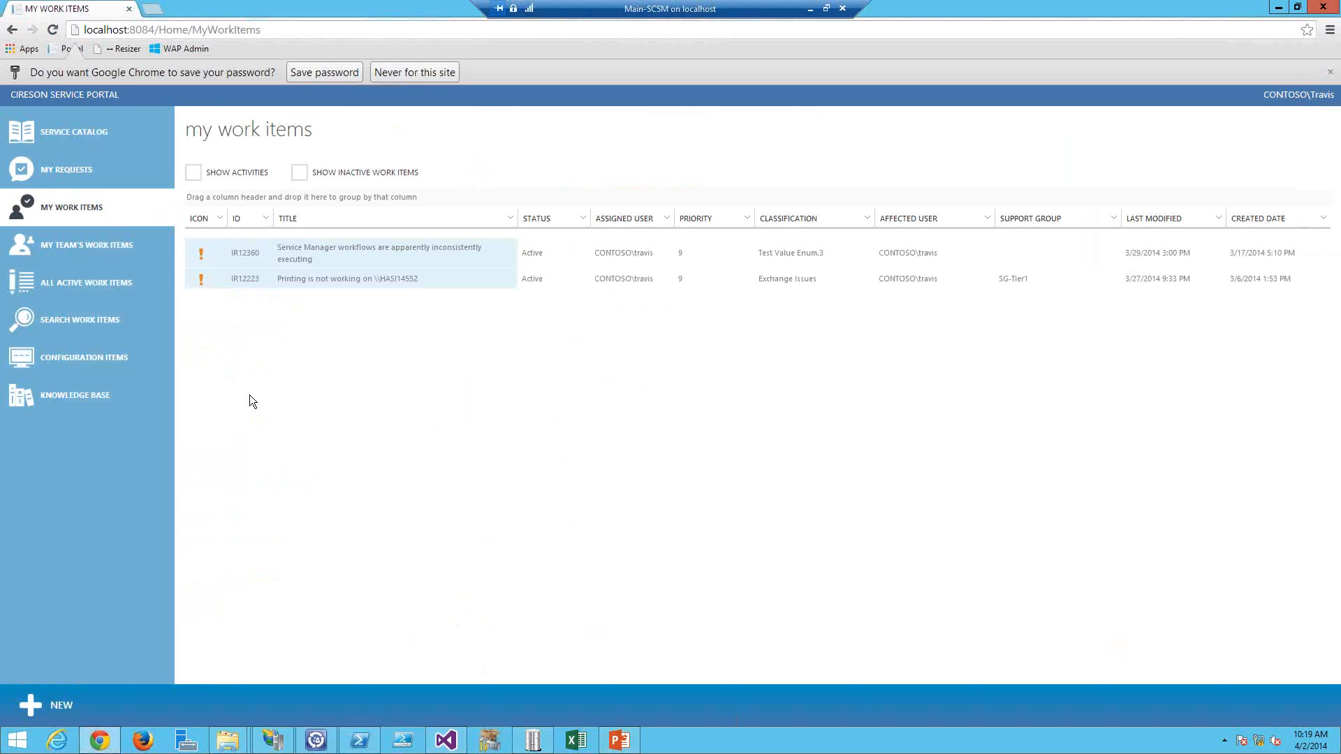
pyautogui.rightClick(95, 208)
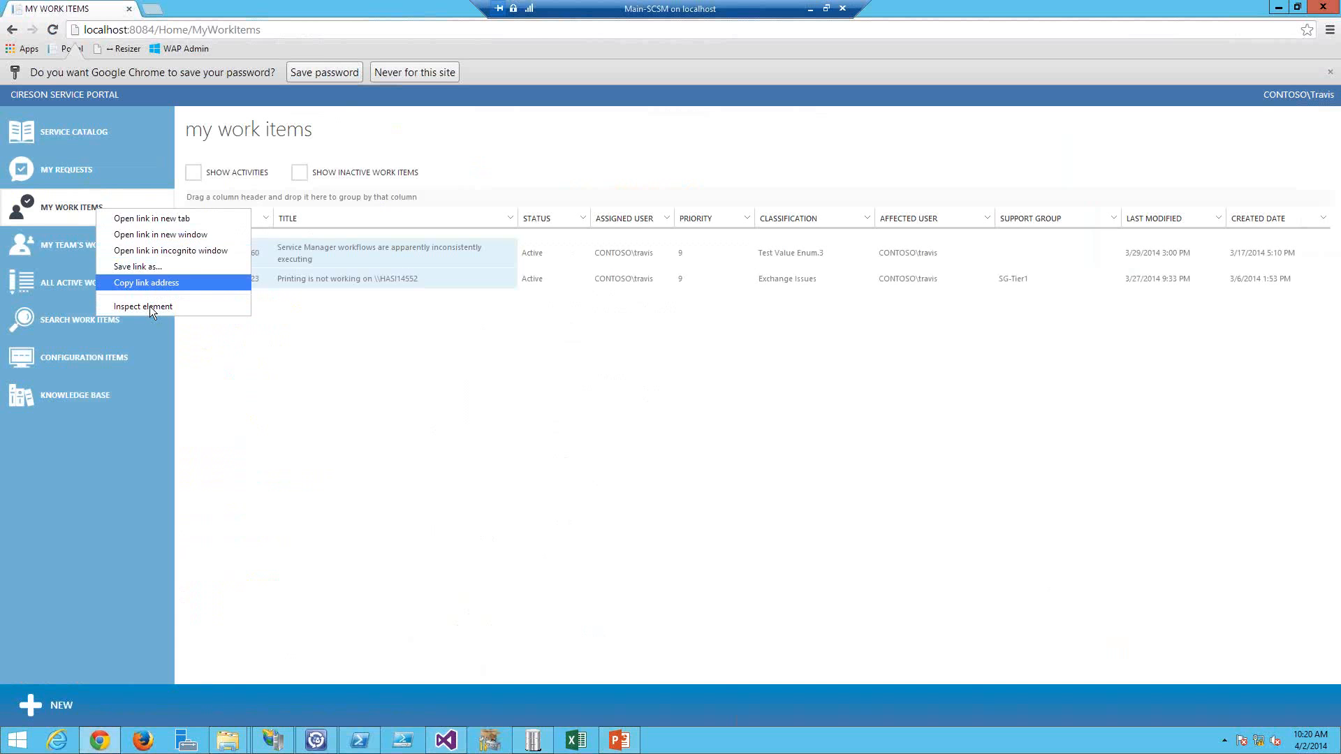
pyautogui.press('Return')
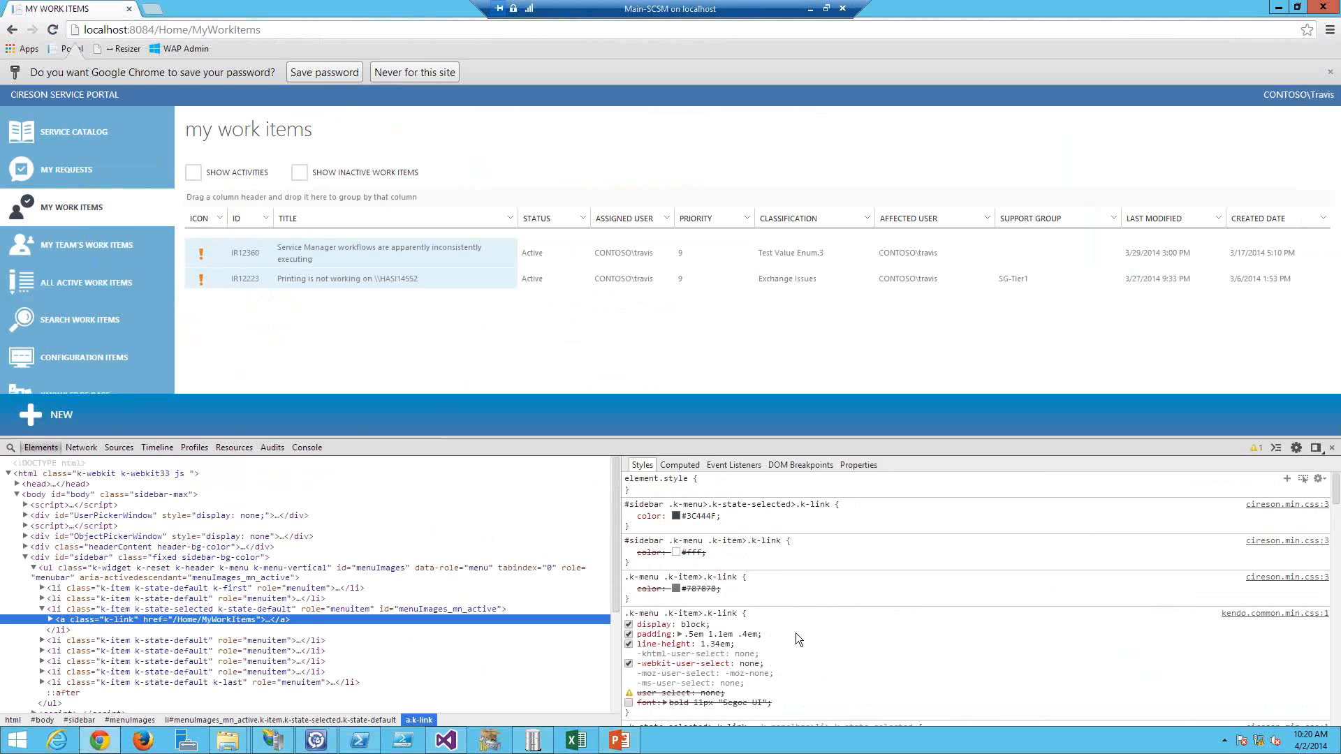
# Step: Set the selected sidebar link's color to red in the developer tools styles
pyautogui.scroll(-6, 795, 633)
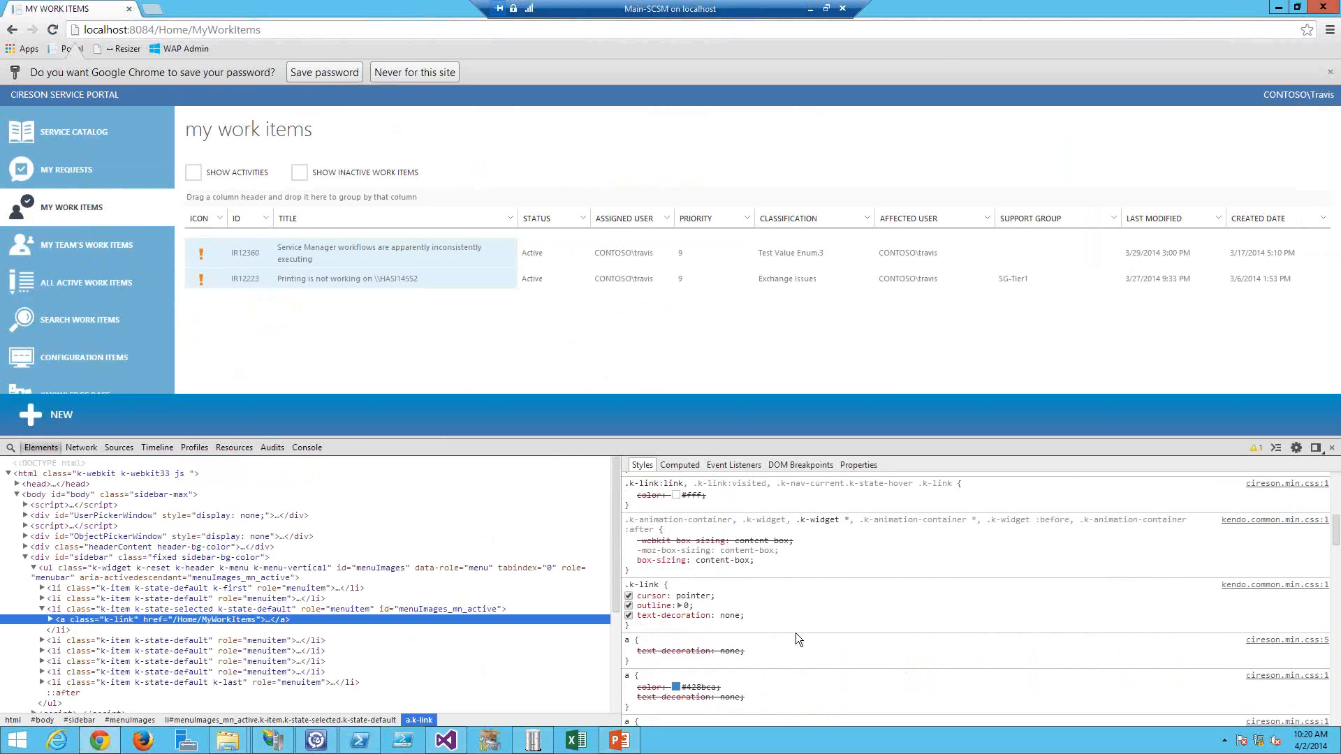
pyautogui.scroll(6, 795, 633)
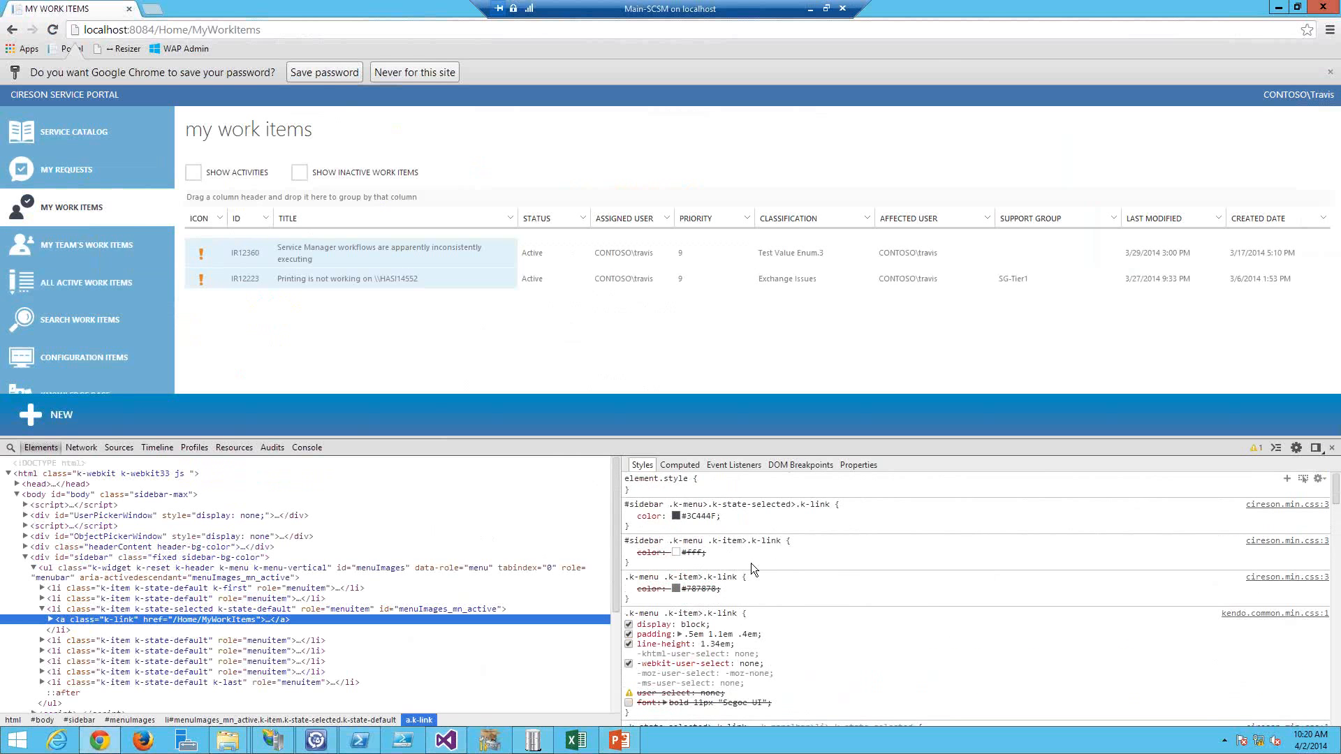
pyautogui.click(692, 518)
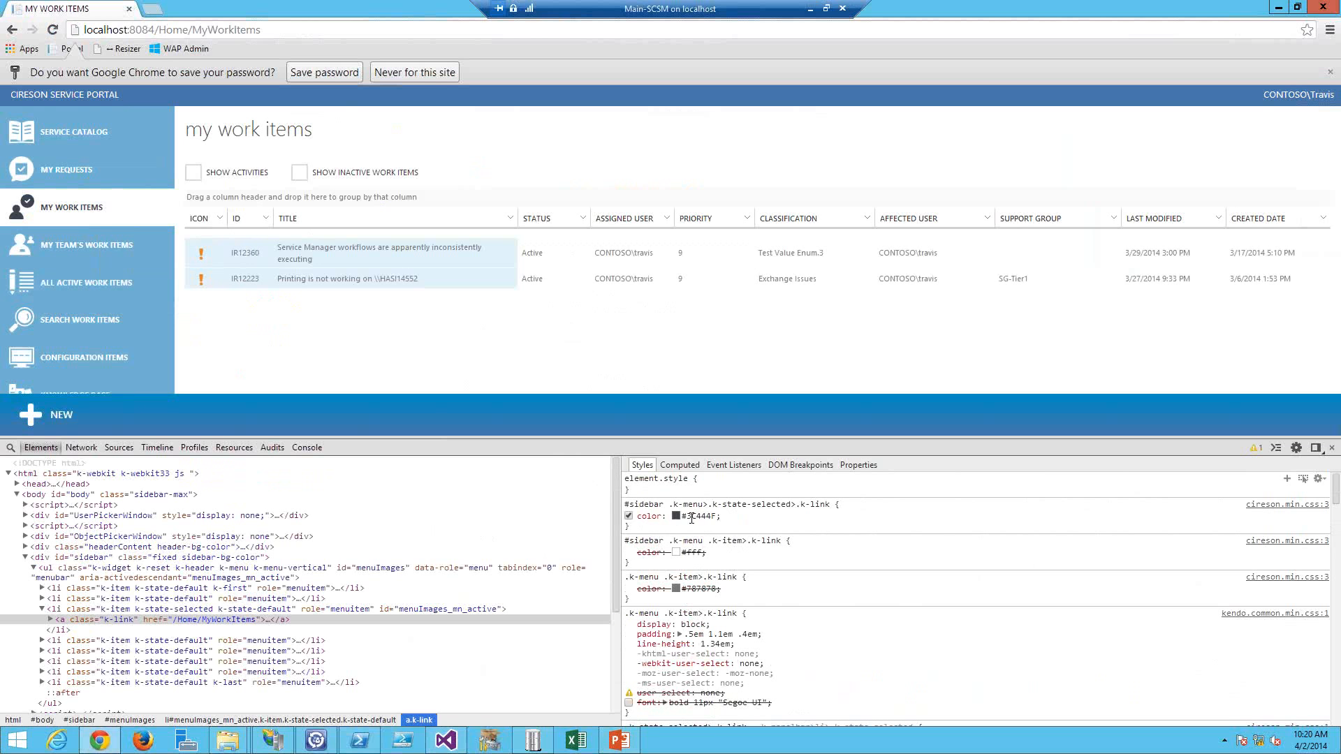
pyautogui.write('red')
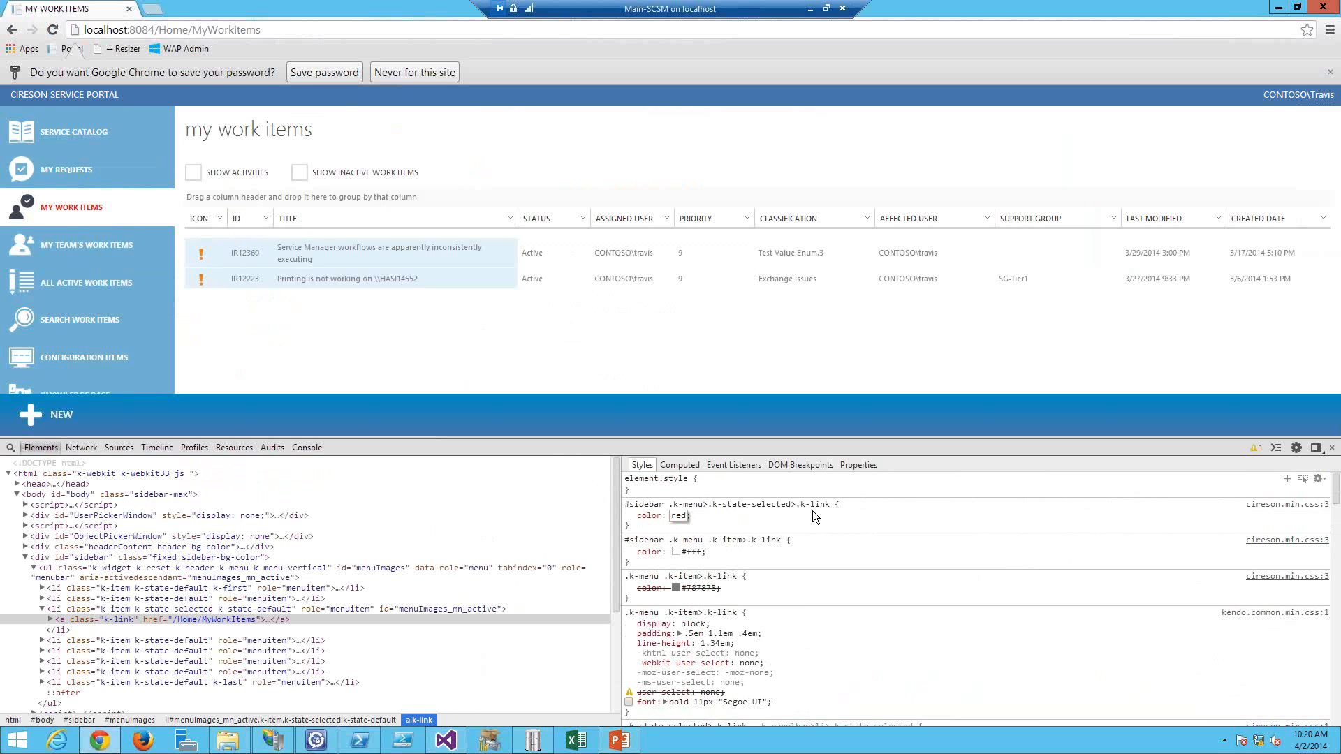
pyautogui.click(672, 504)
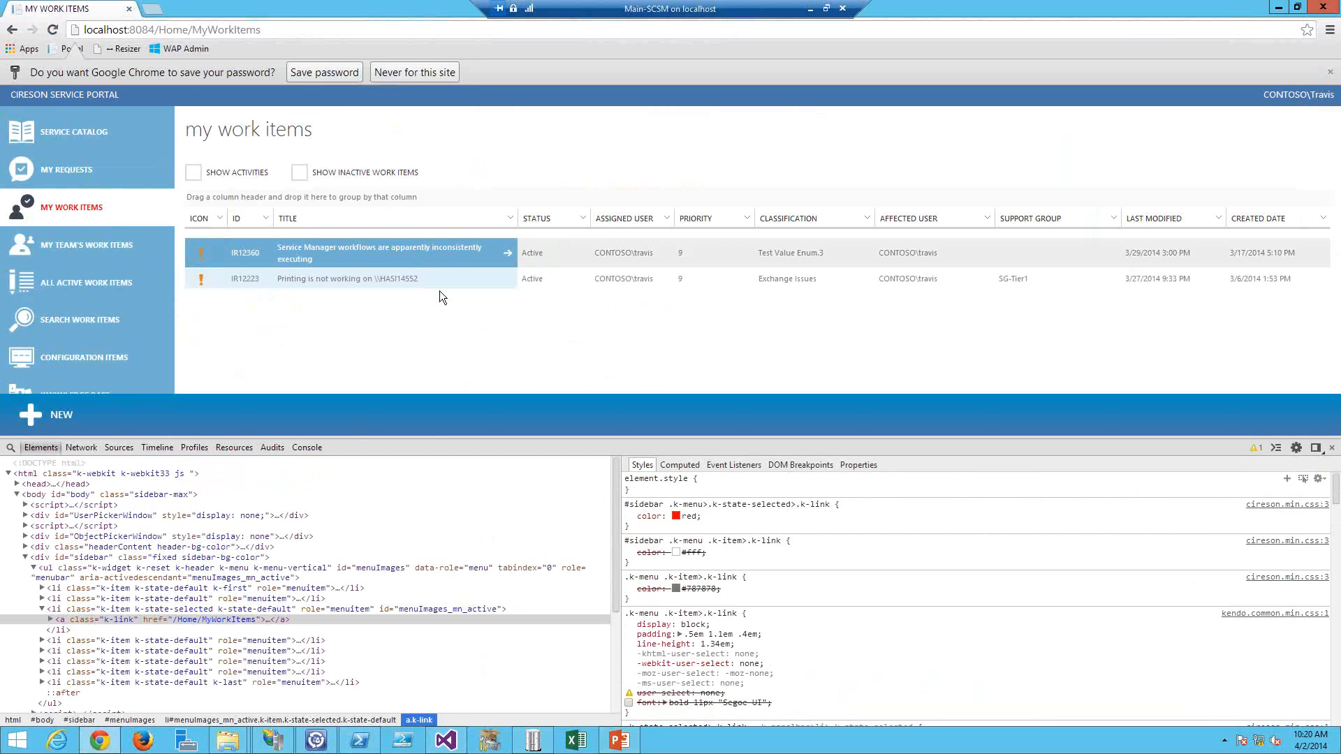
# Step: Inspect a work item title cell and scroll through its applied styles
pyautogui.rightClick(418, 266)
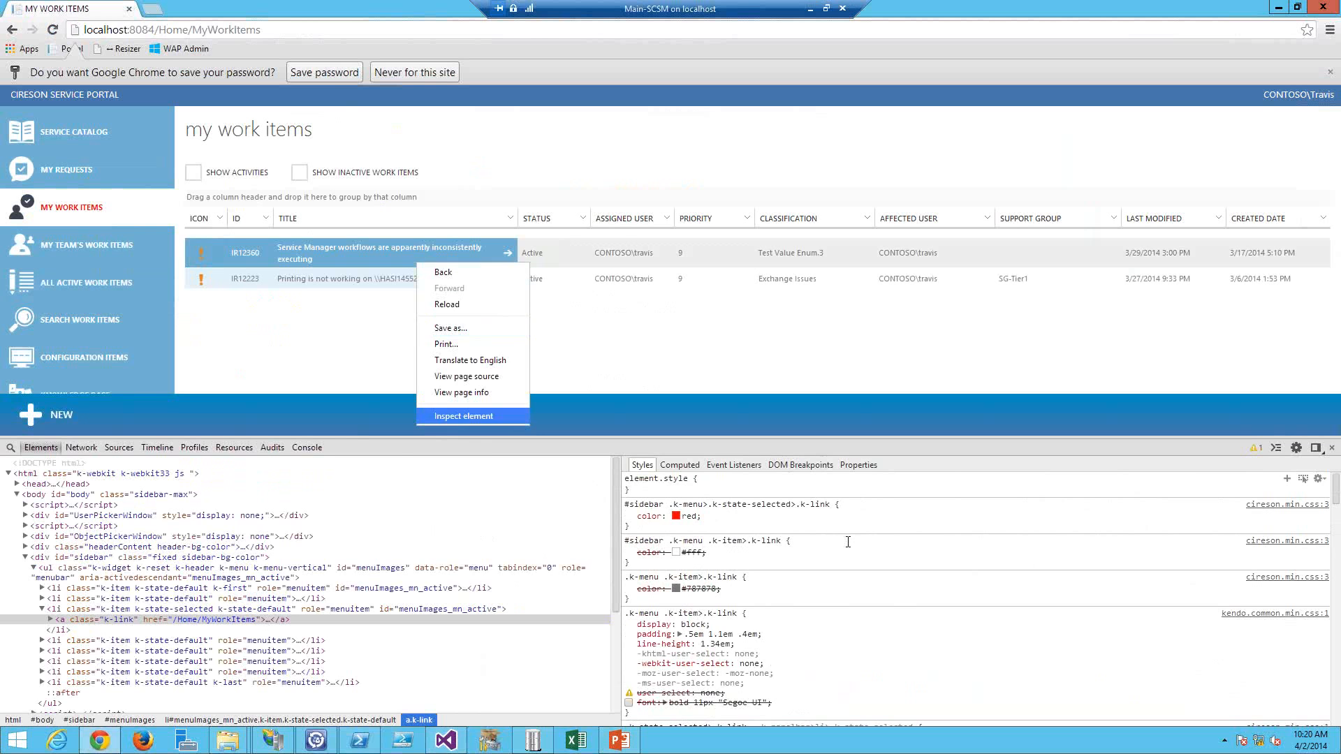
pyautogui.scroll(-7, 857, 575)
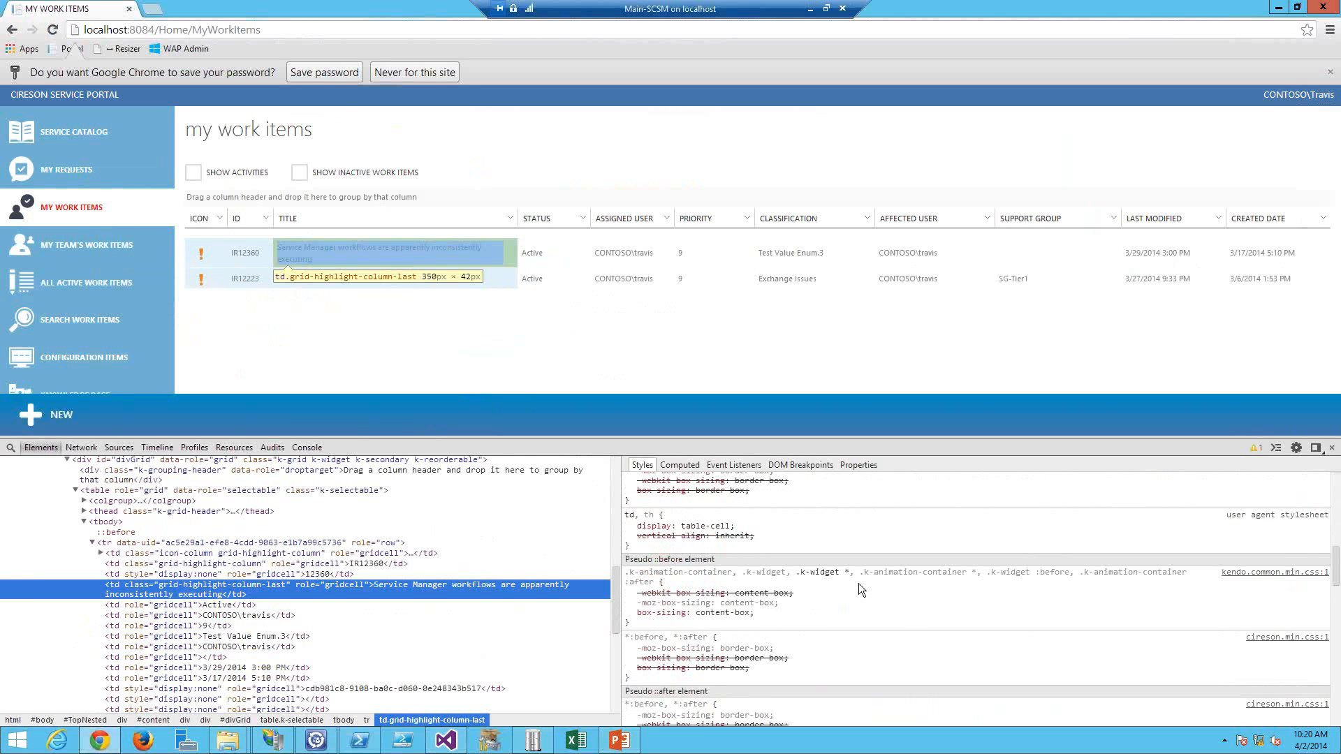
pyautogui.scroll(-5, 859, 590)
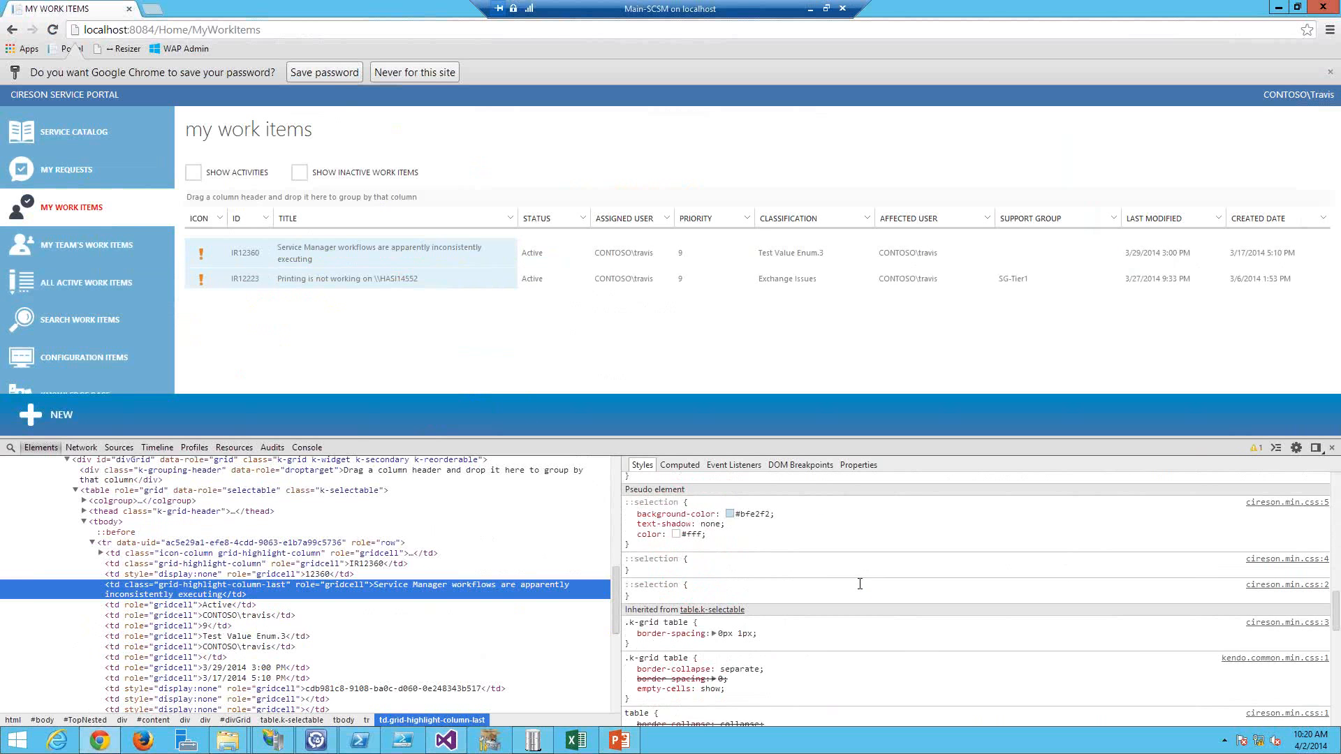
pyautogui.scroll(-2, 858, 584)
pyautogui.scroll(14, 858, 584)
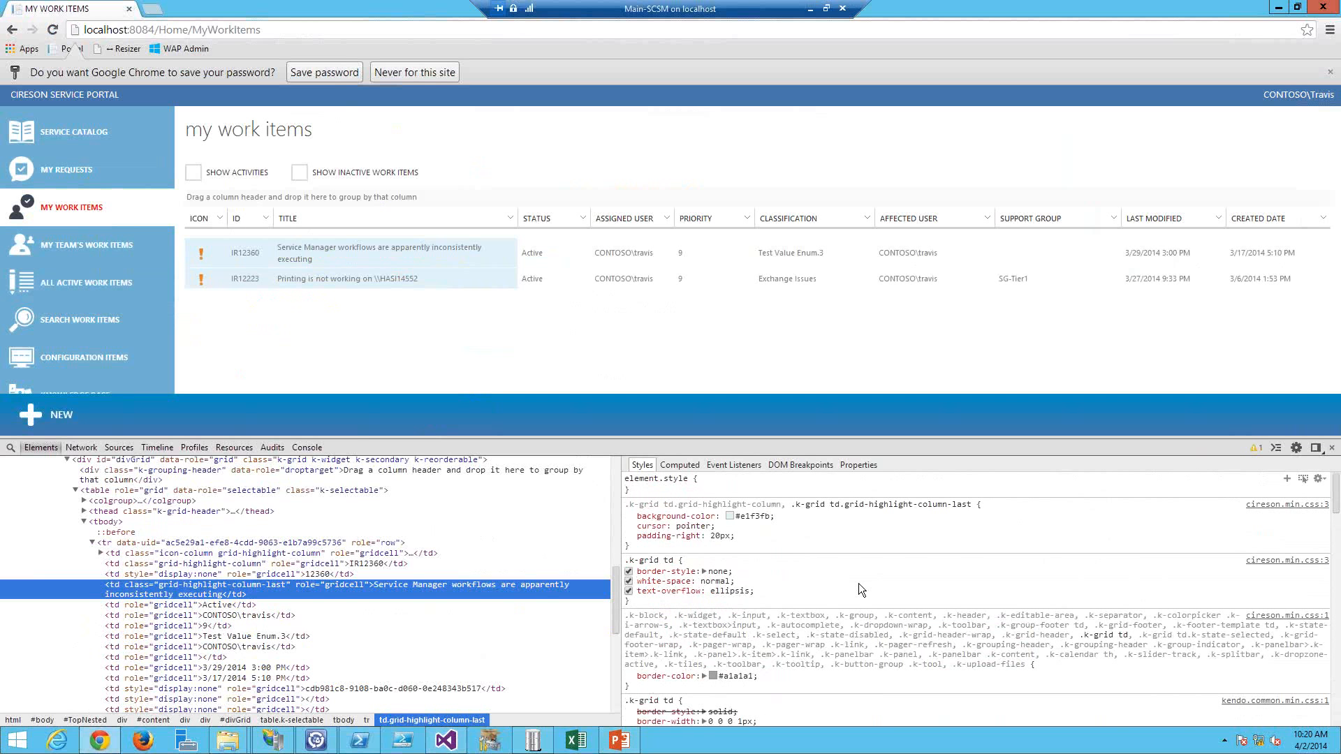
pyautogui.scroll(-5, 858, 584)
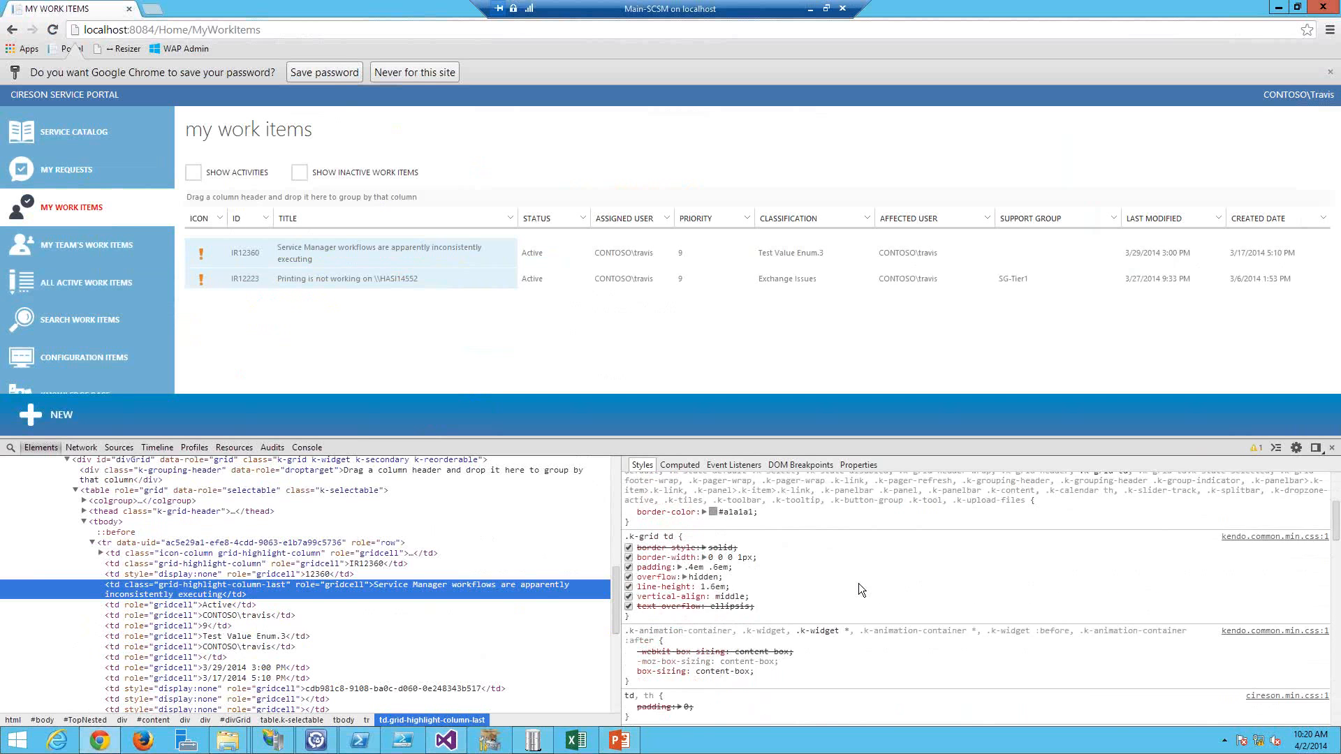
pyautogui.scroll(-1, 859, 584)
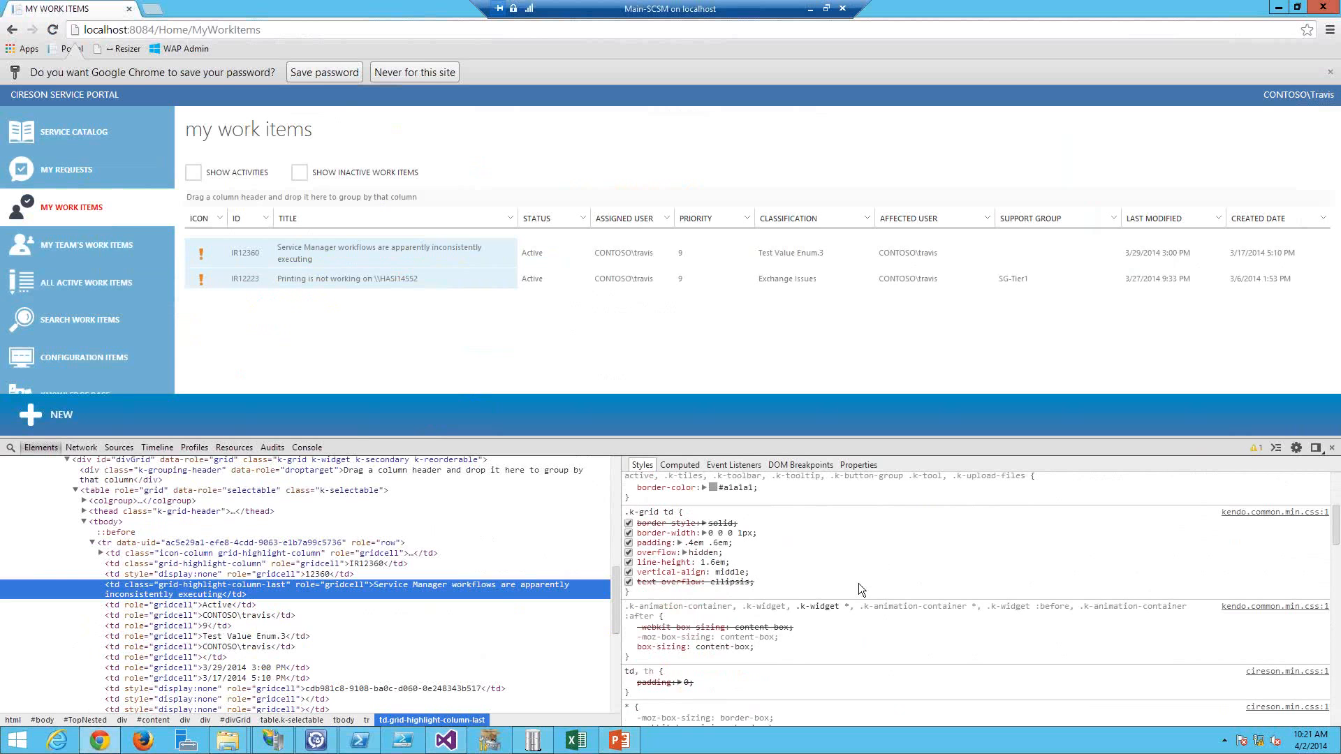
pyautogui.scroll(-6, 858, 584)
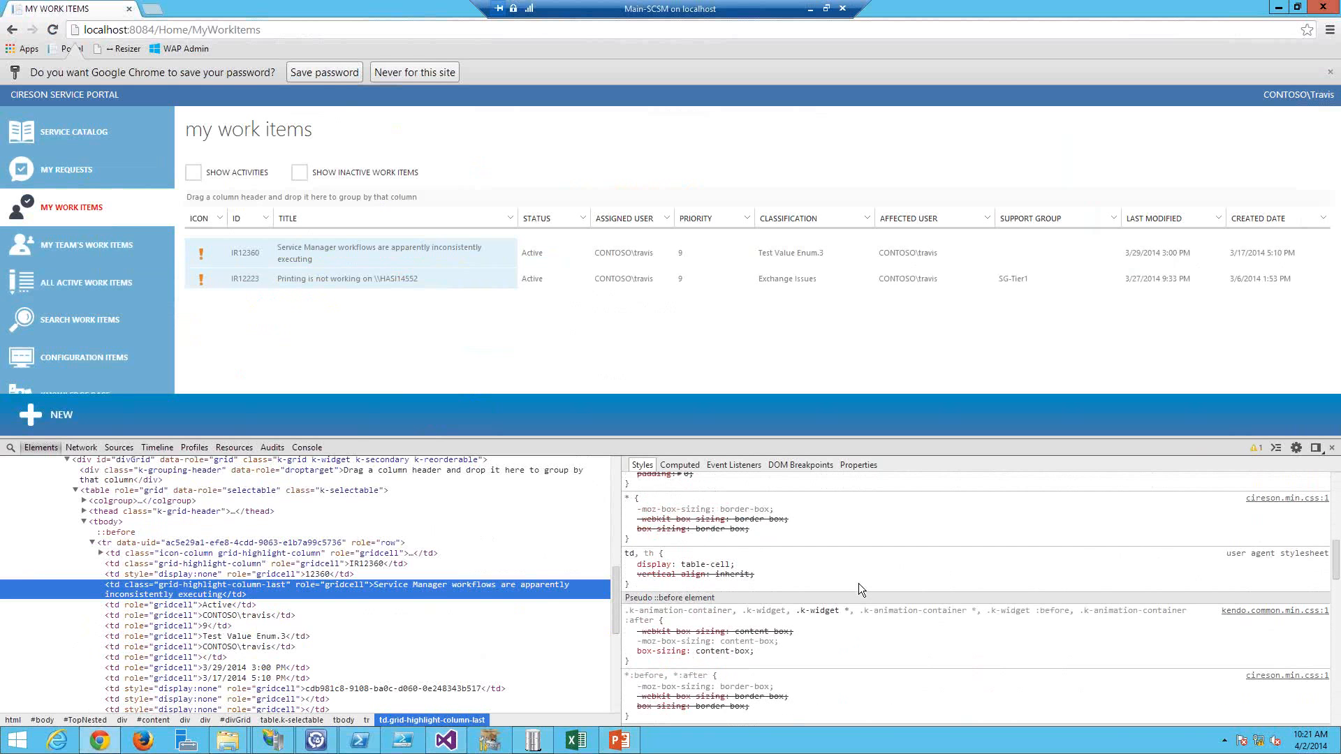
pyautogui.scroll(-2, 858, 584)
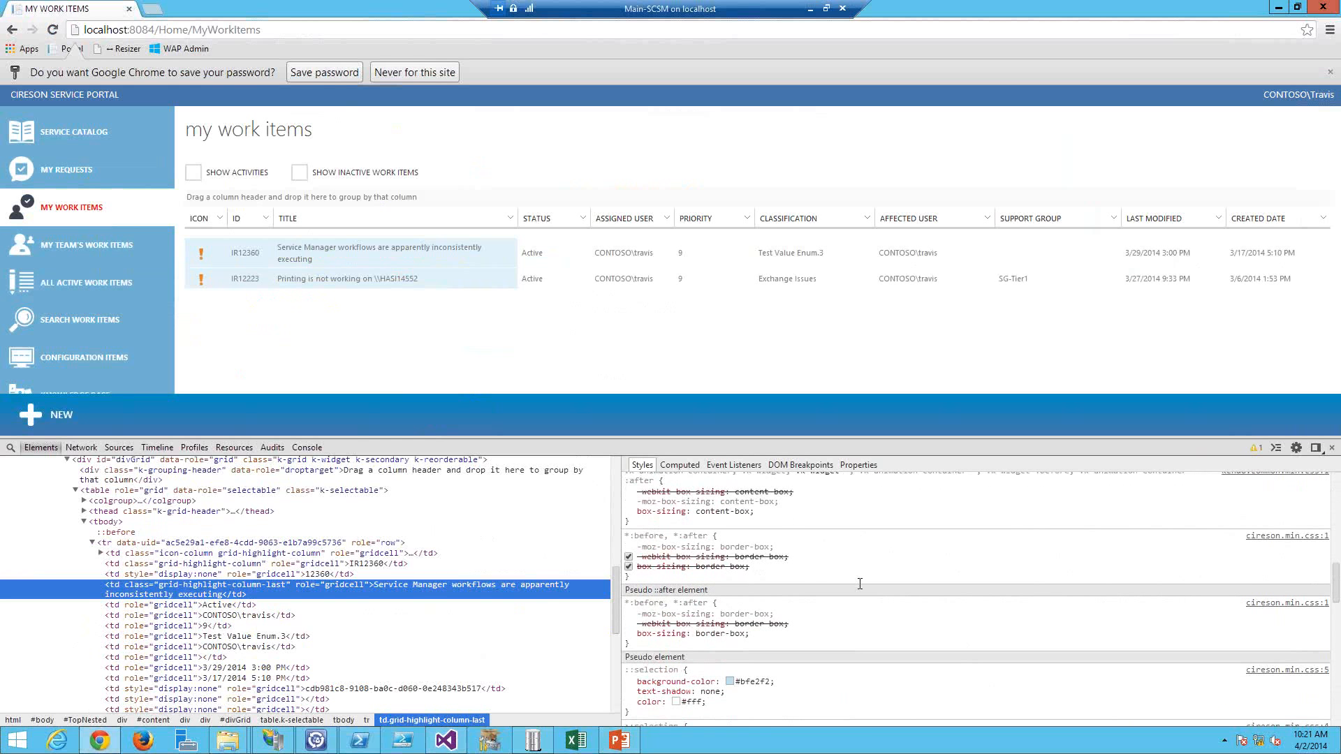
pyautogui.scroll(-3, 860, 584)
pyautogui.scroll(-4, 860, 584)
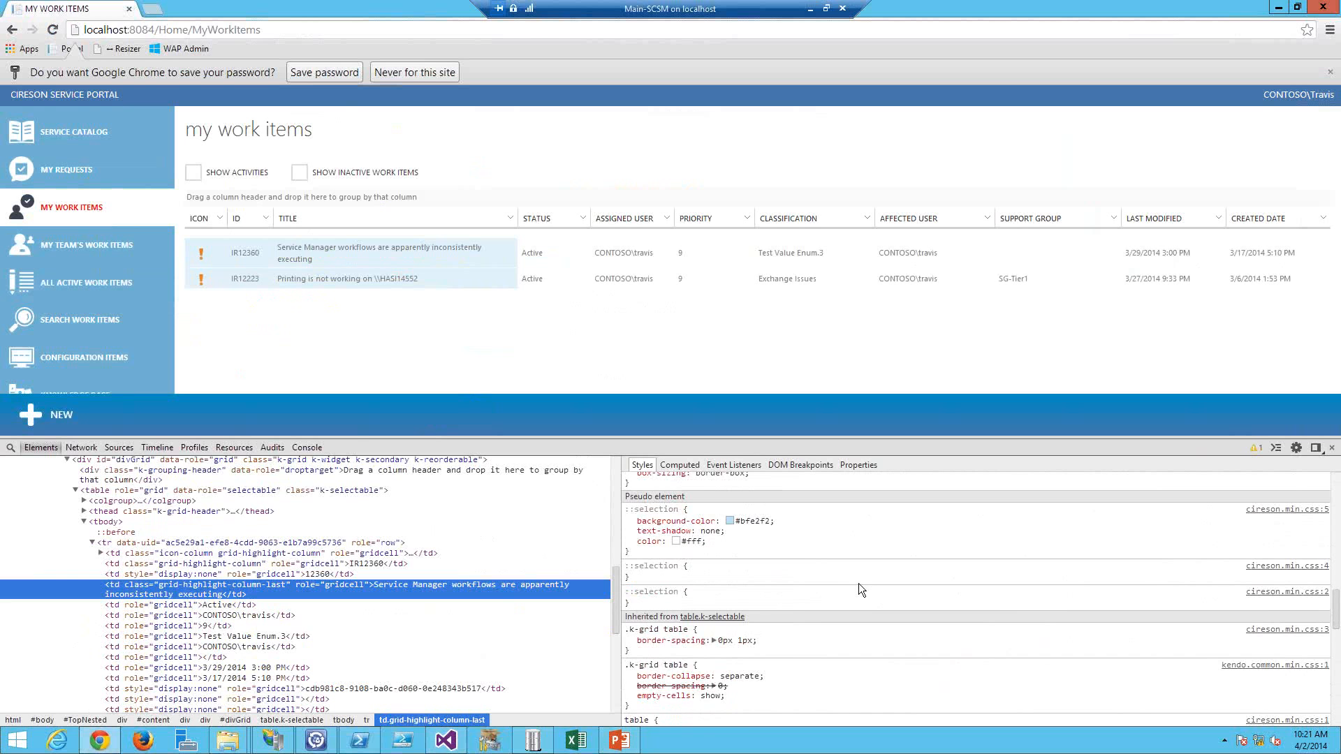
pyautogui.scroll(-8, 859, 585)
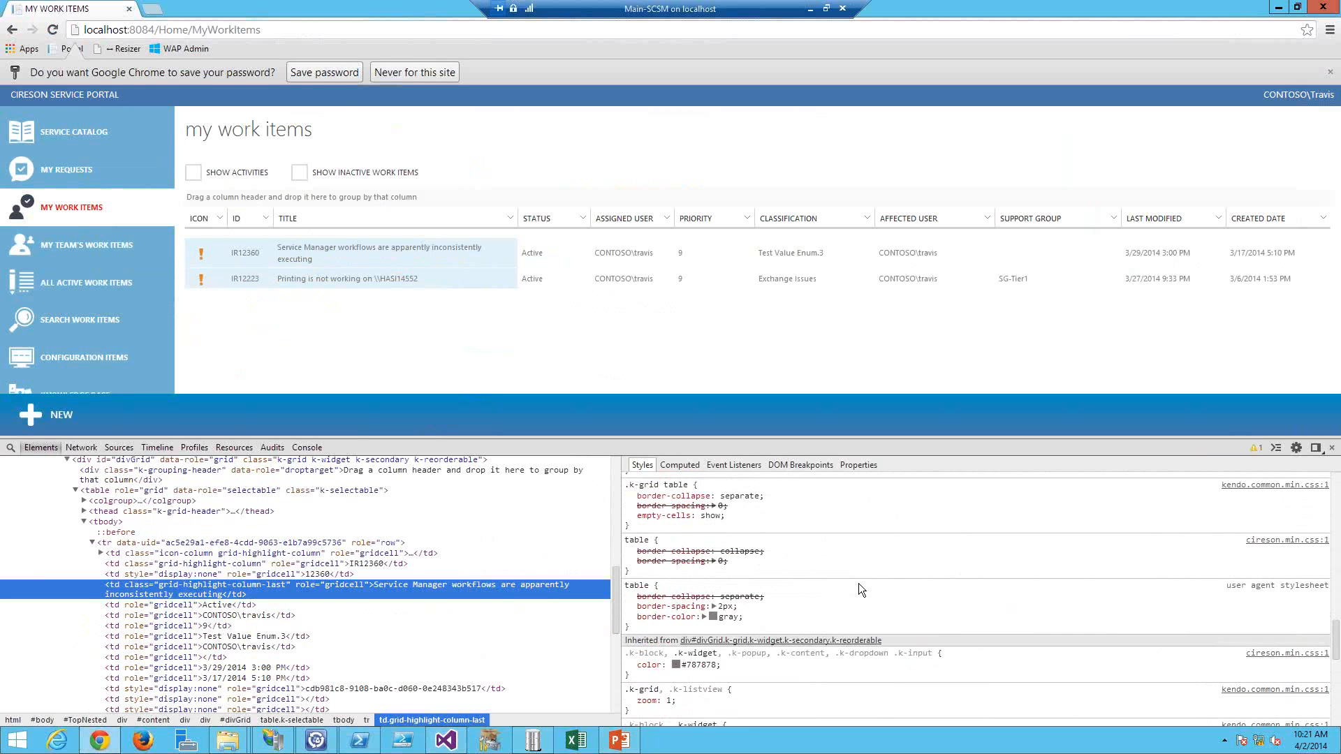
pyautogui.scroll(-1, 858, 584)
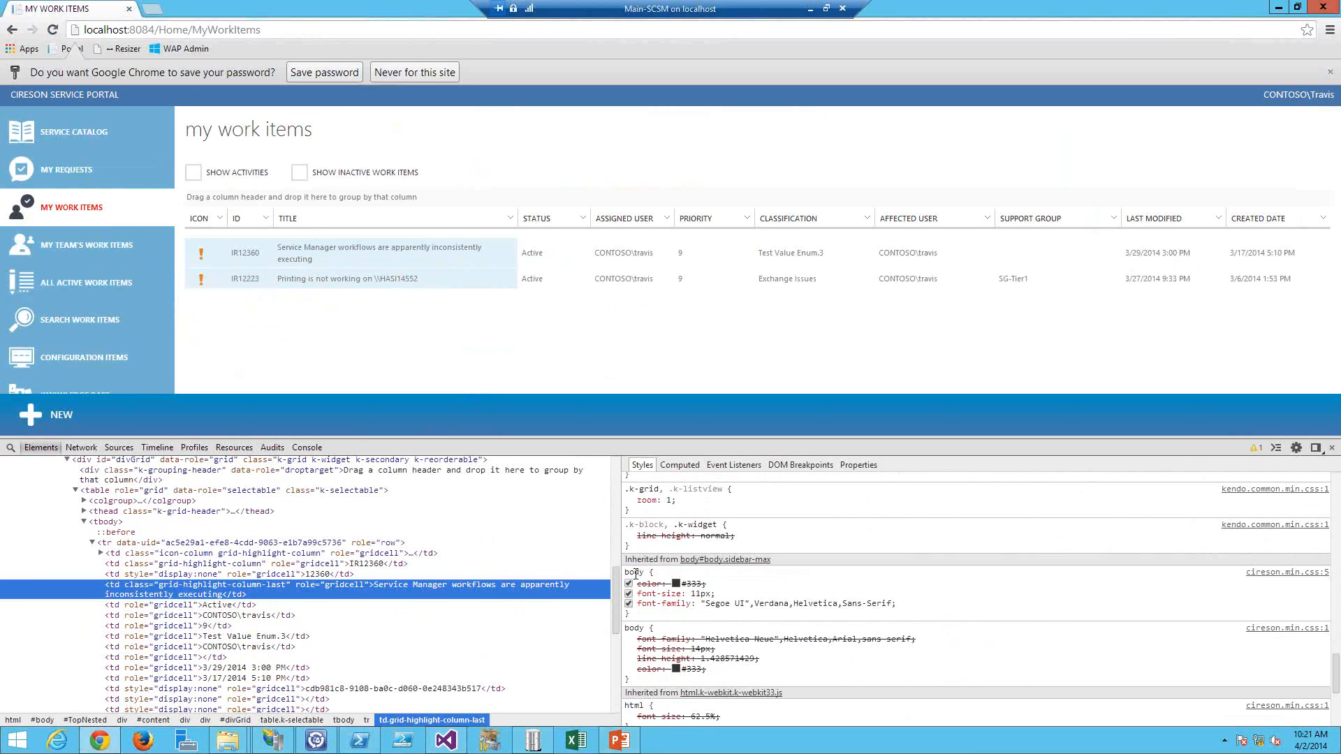
# Step: Increase the body font size to 15px in the developer tools styles
pyautogui.click(701, 594)
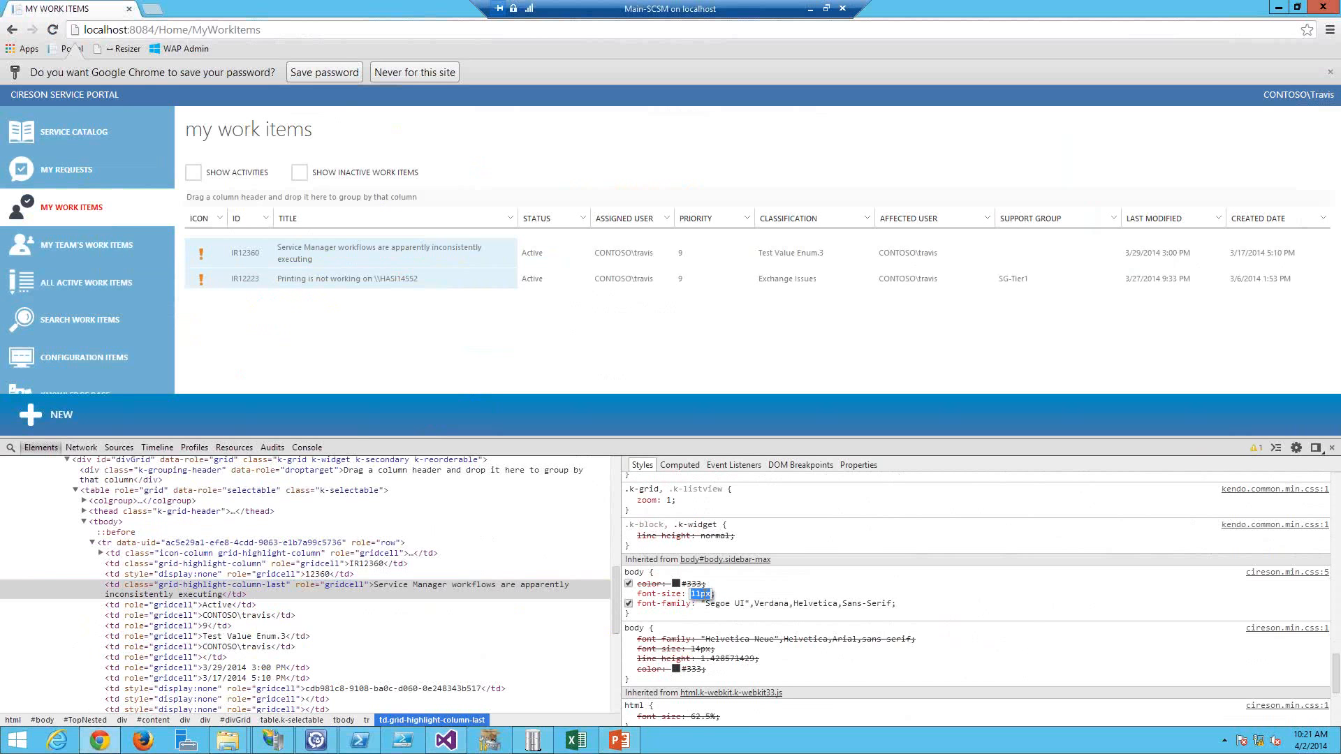
pyautogui.press('Up')
pyautogui.press('Up')
pyautogui.press('Up')
pyautogui.press('Up')
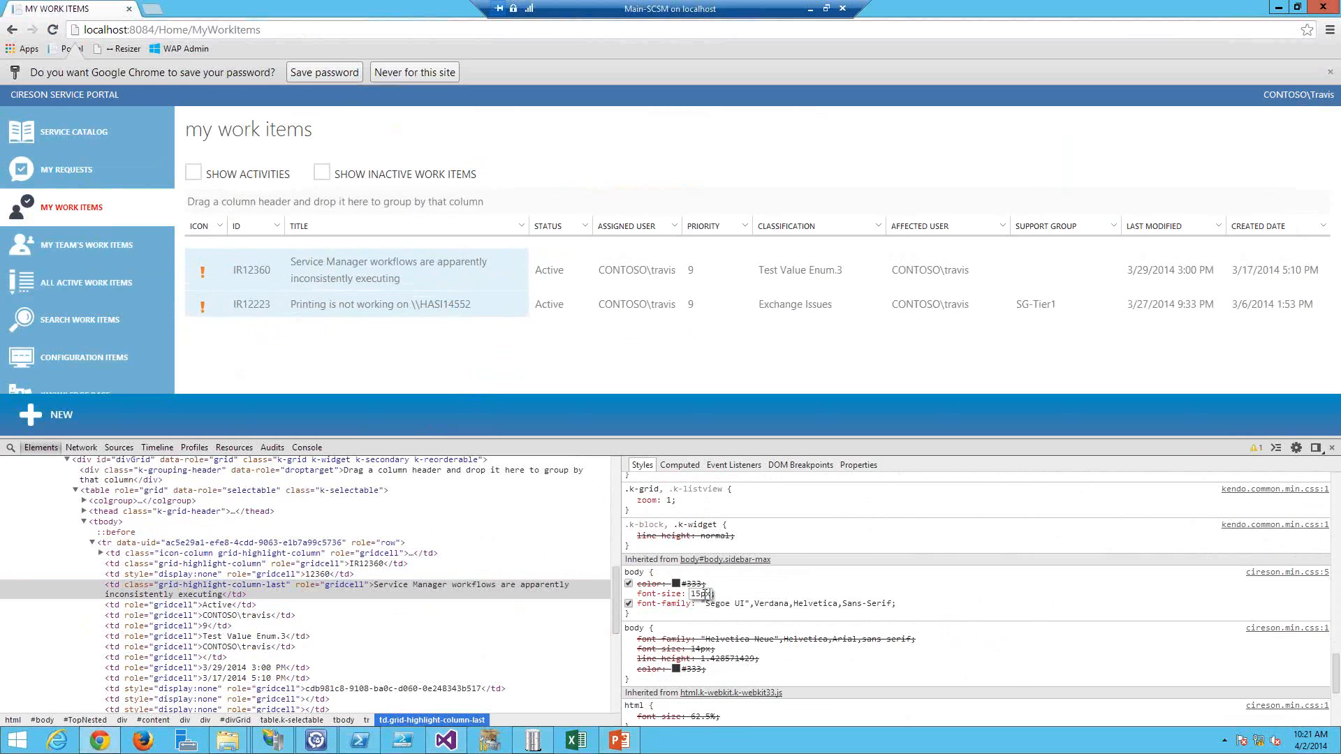
pyautogui.press('Tab')
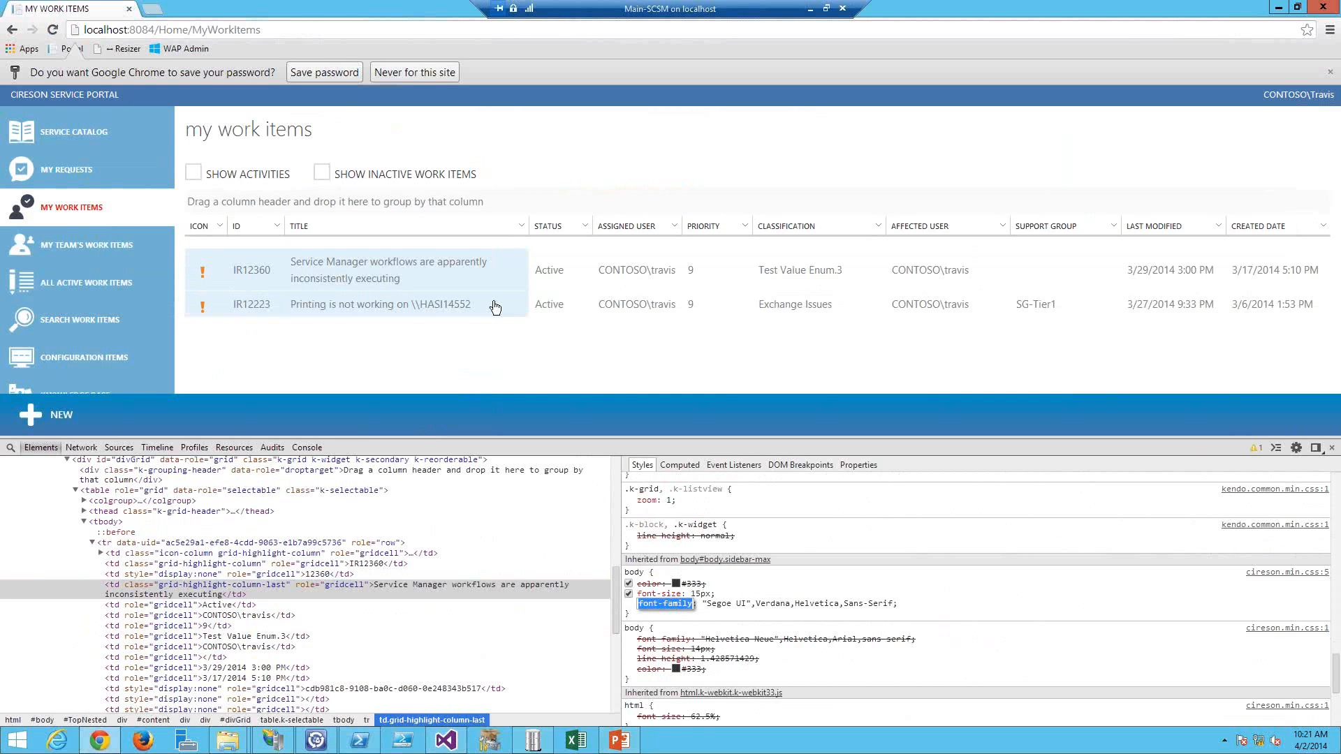
# Step: Open the portal project's Content\Custom folder in File Explorer and select custom.css
pyautogui.hotkey('alt', 'Tab')
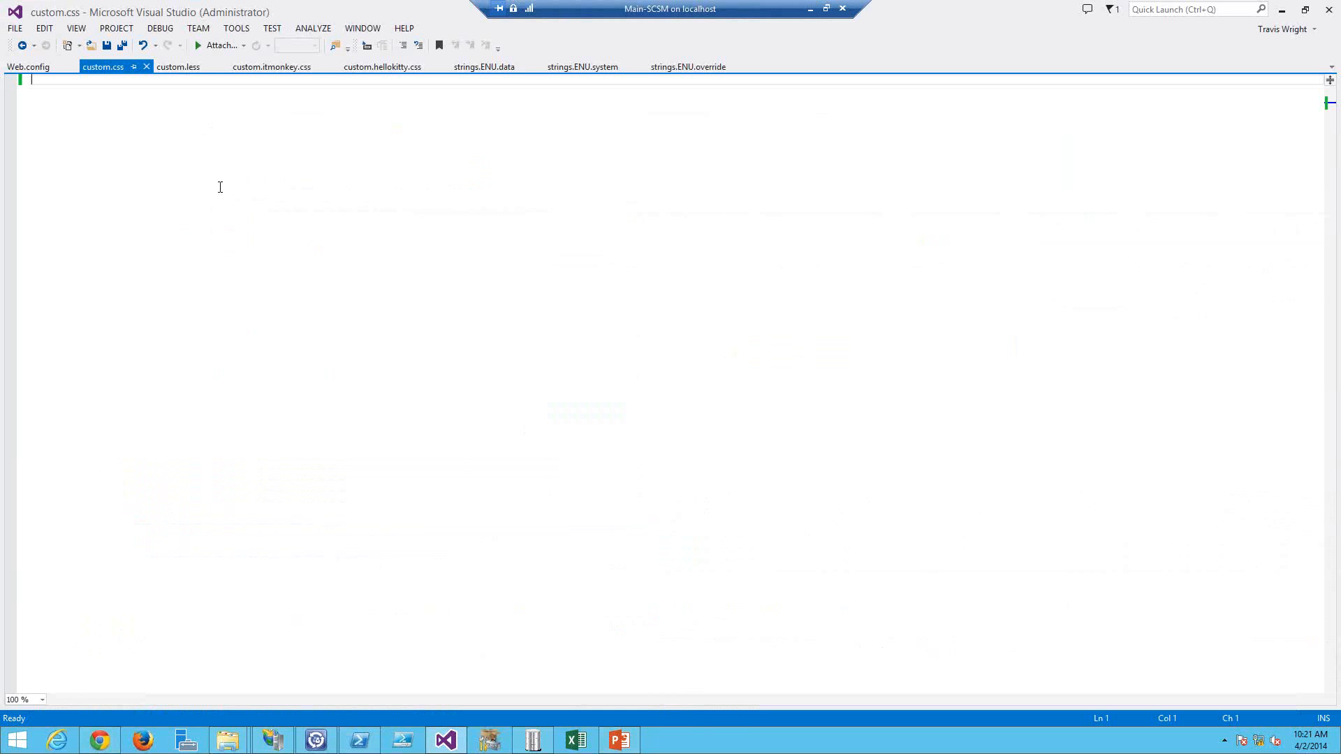
pyautogui.hotkey('alt', 'Tab')
pyautogui.hotkey('alt', 'Tab')
pyautogui.hotkey('alt', 'Tab')
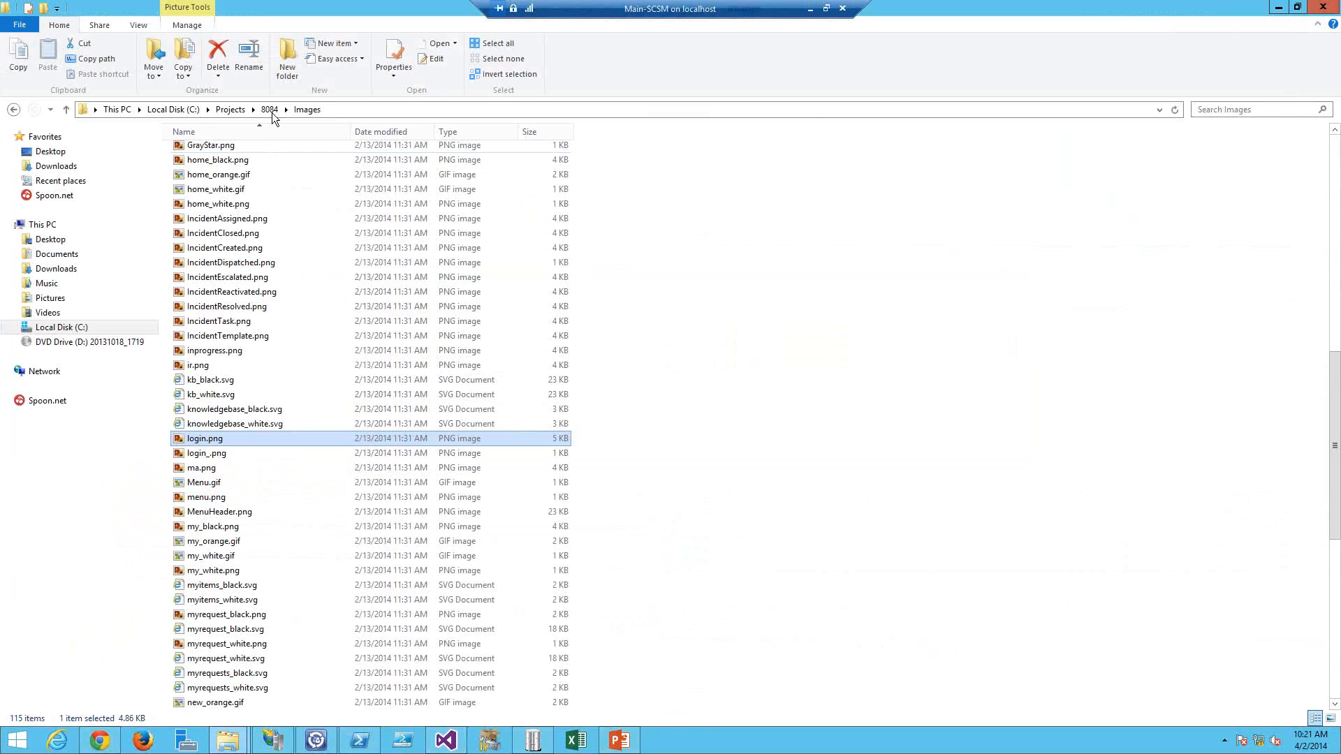
pyautogui.click(270, 110)
pyautogui.click(217, 195)
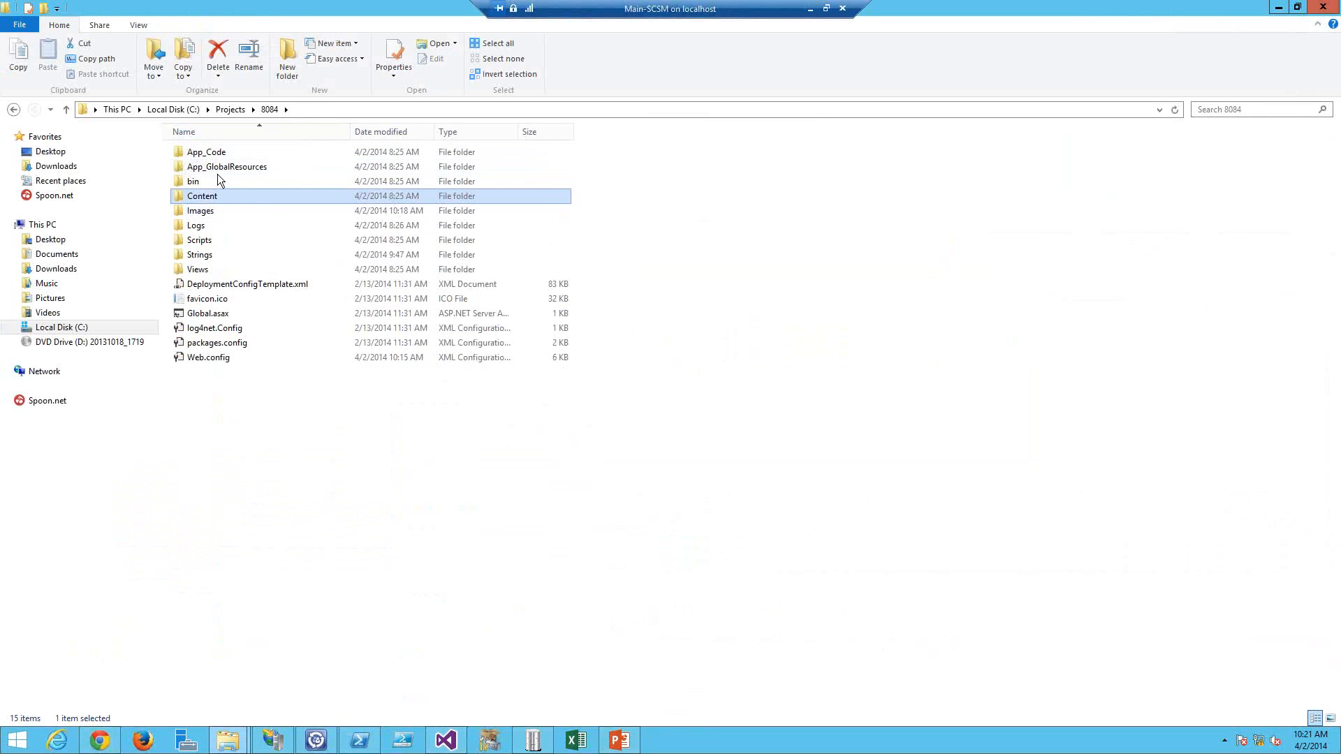
pyautogui.doubleClick(217, 175)
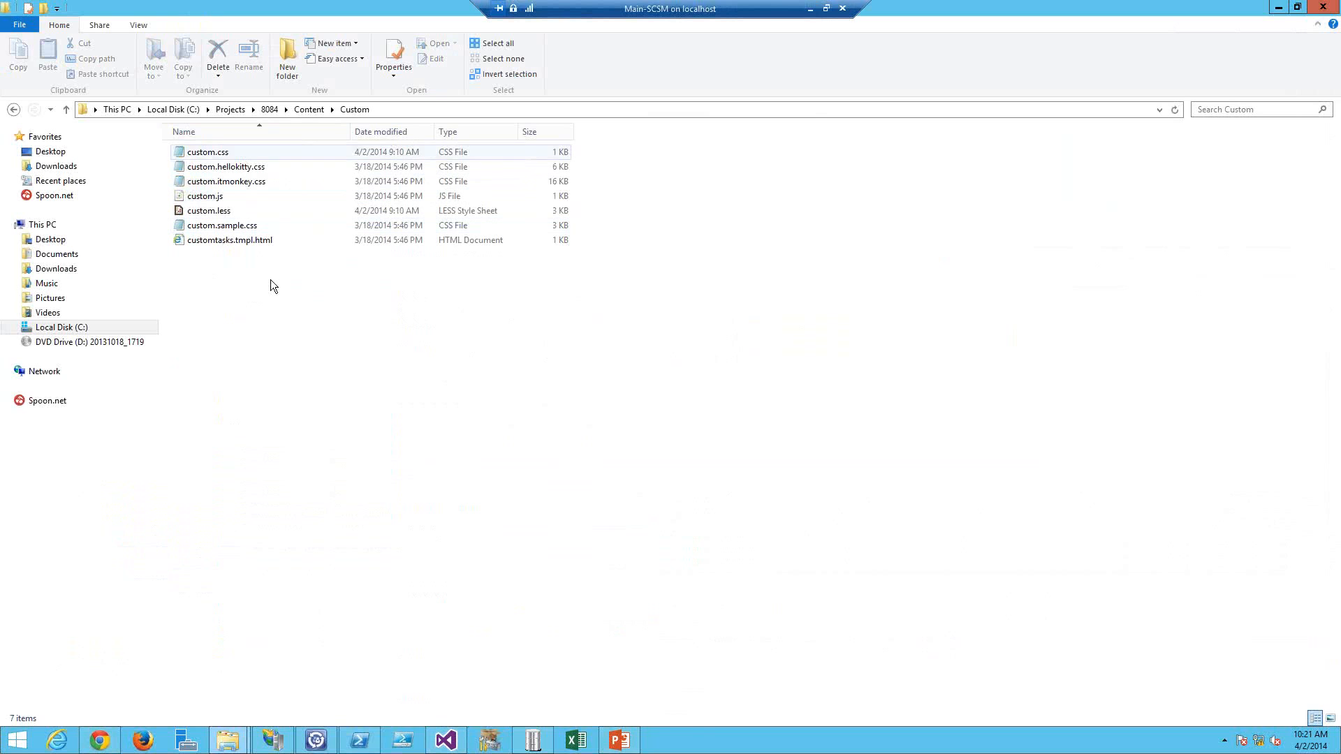
pyautogui.press('Down')
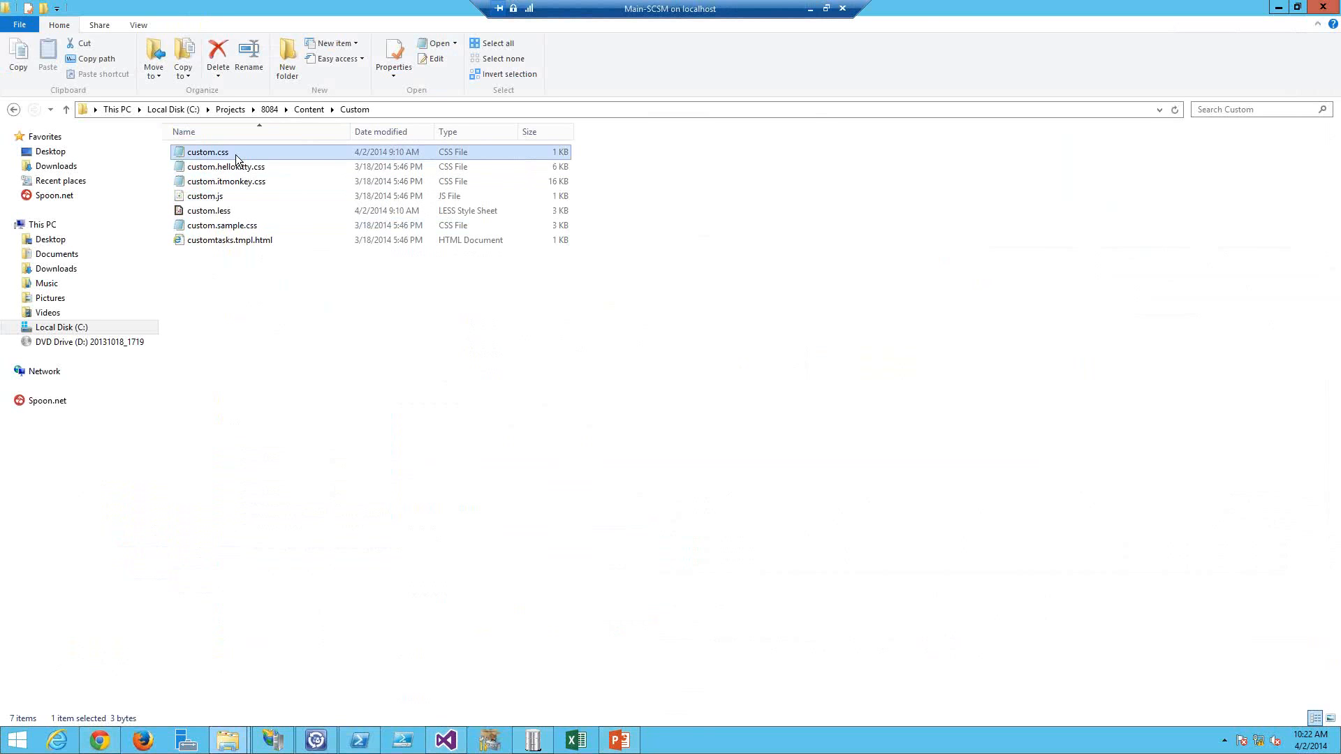
# Step: Add a body rule with font-size 15px to custom.css, save it, and refresh the portal
pyautogui.hotkey('alt', 'Tab')
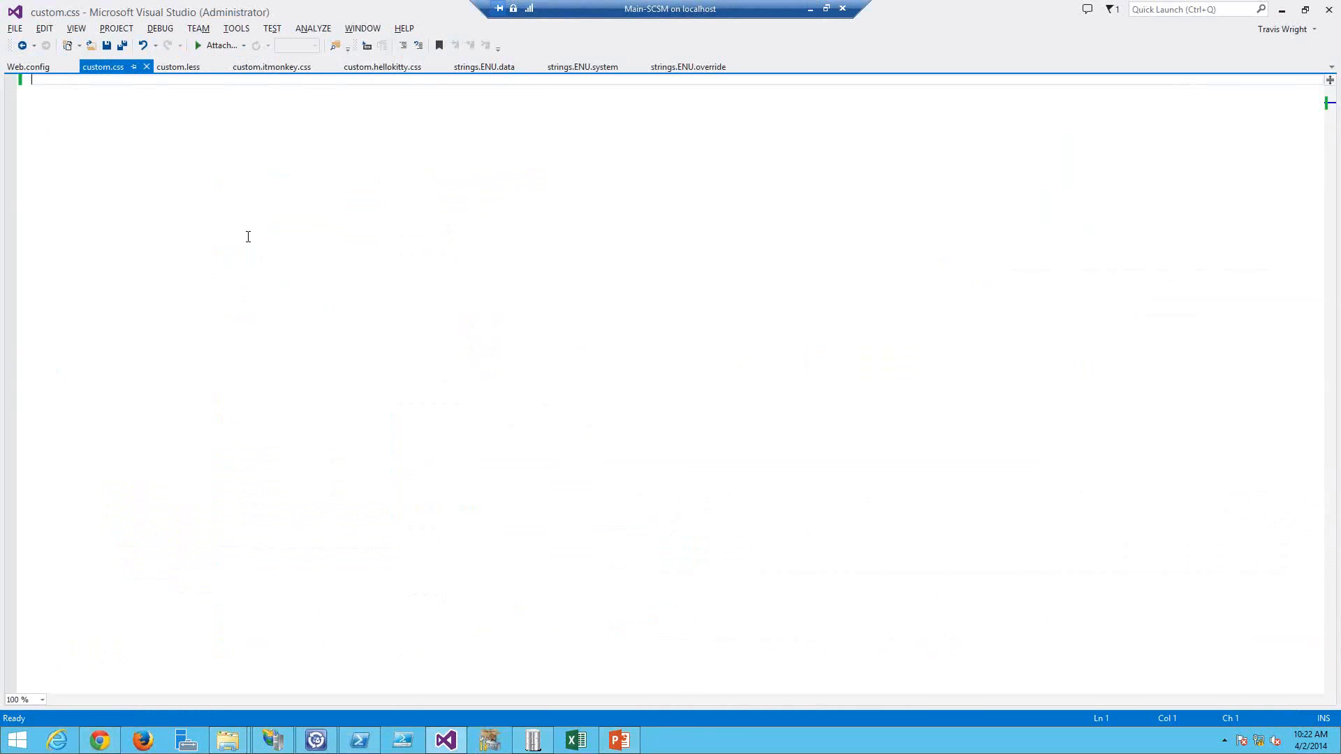
pyautogui.write('body')
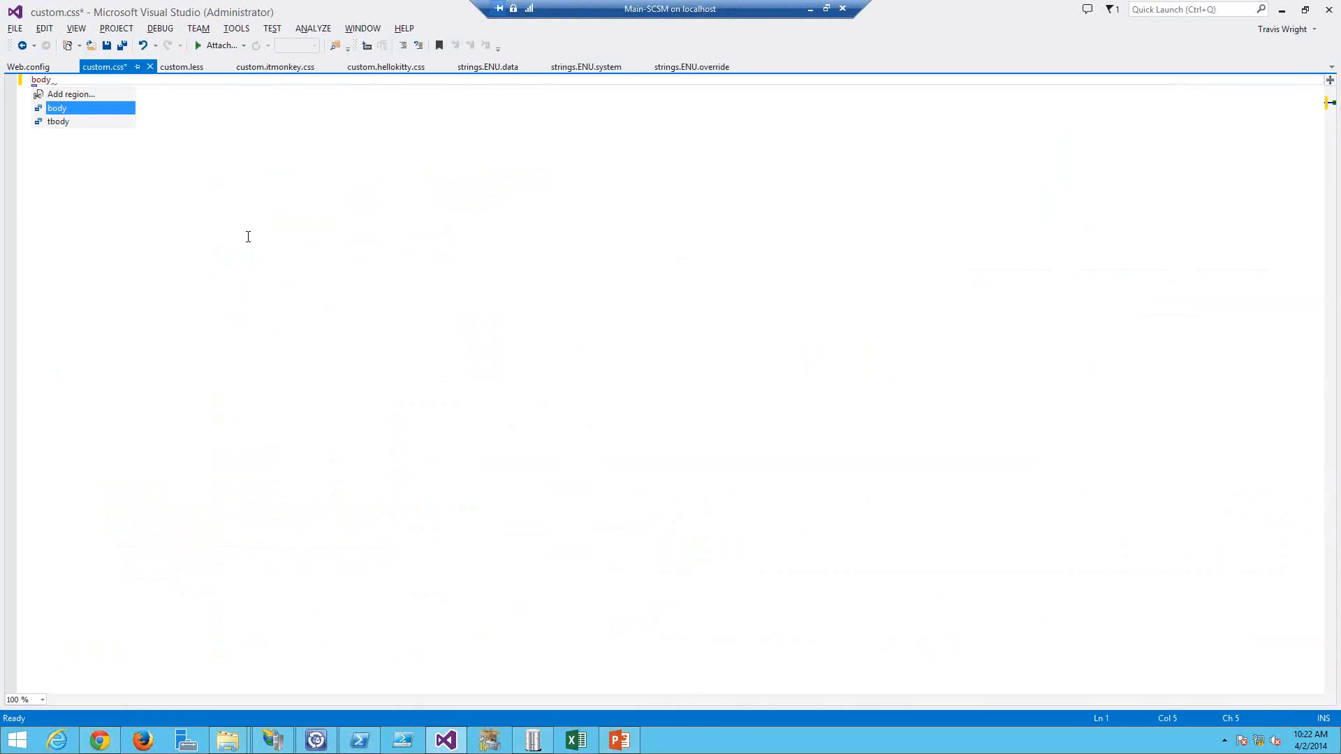
pyautogui.write('{')
pyautogui.press('Return')
pyautogui.write('font-size;')
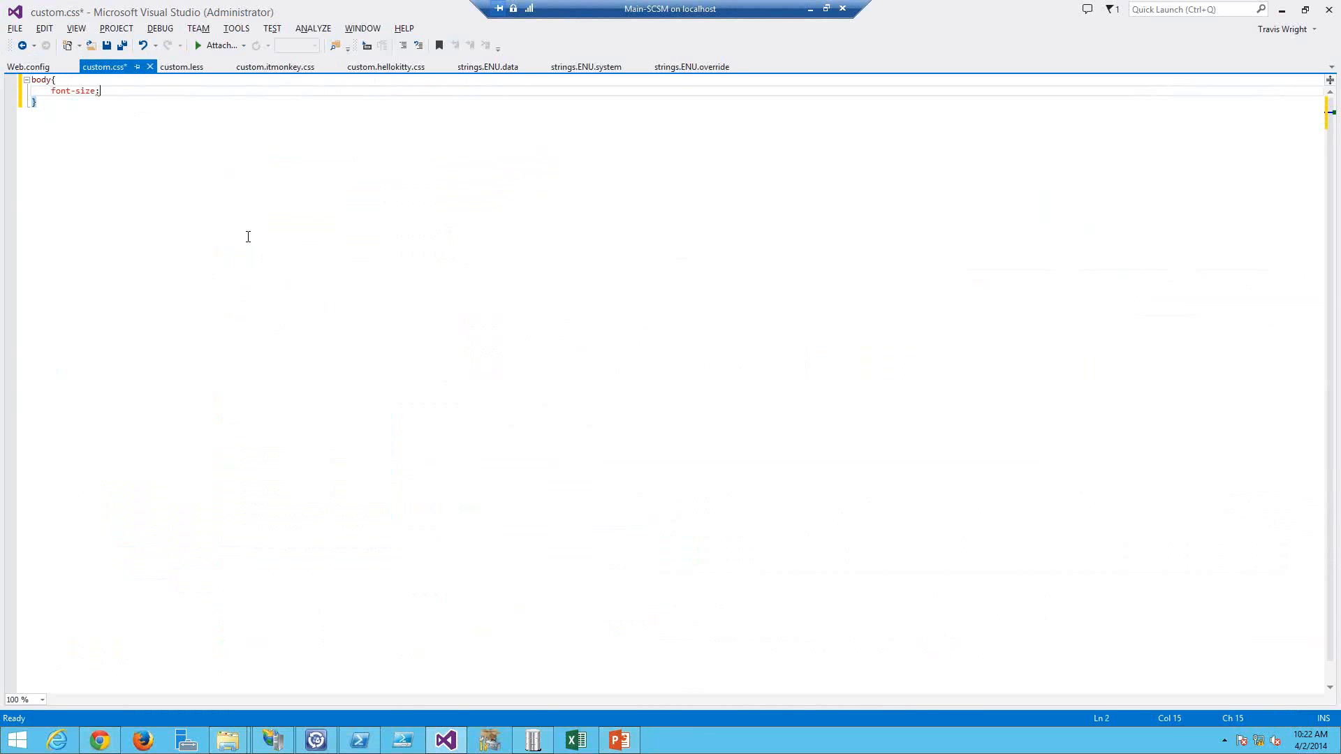
pyautogui.write('15px;')
pyautogui.hotkey('ctrl', 's')
pyautogui.hotkey('alt', 'Tab')
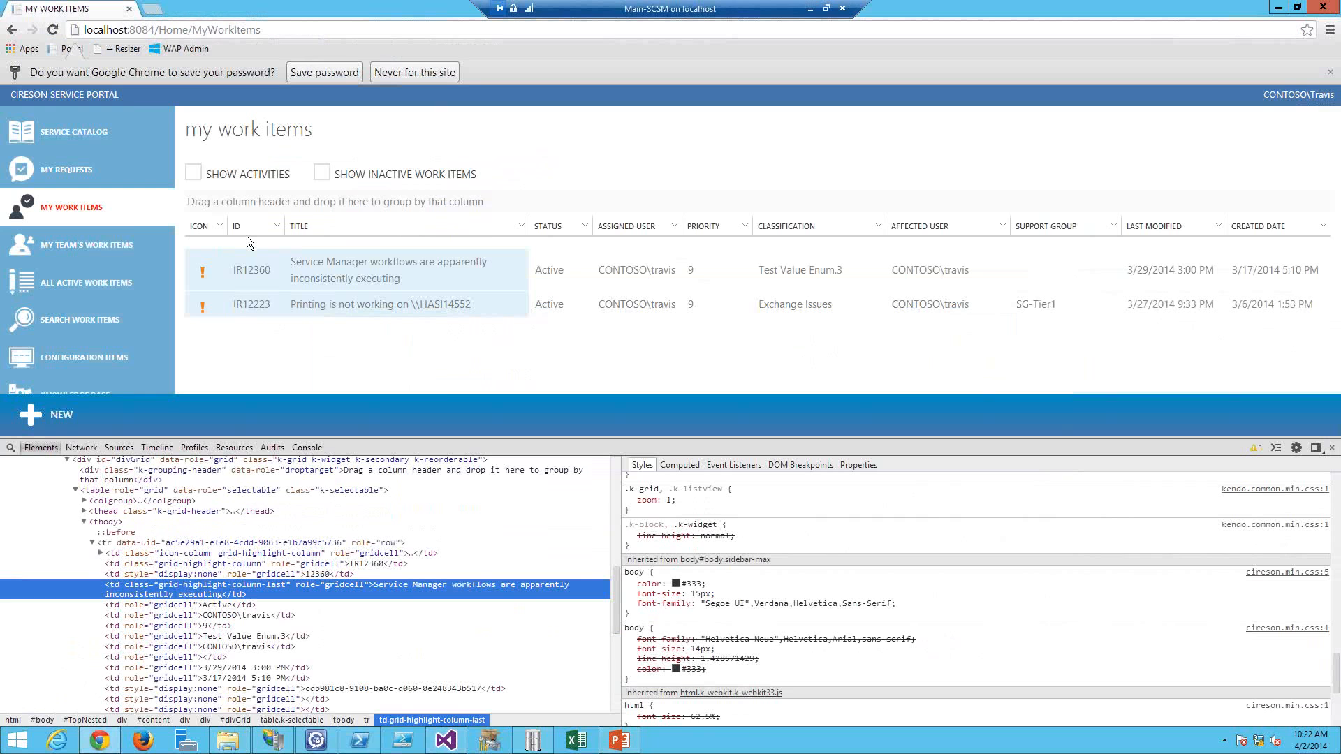
pyautogui.press('F5')
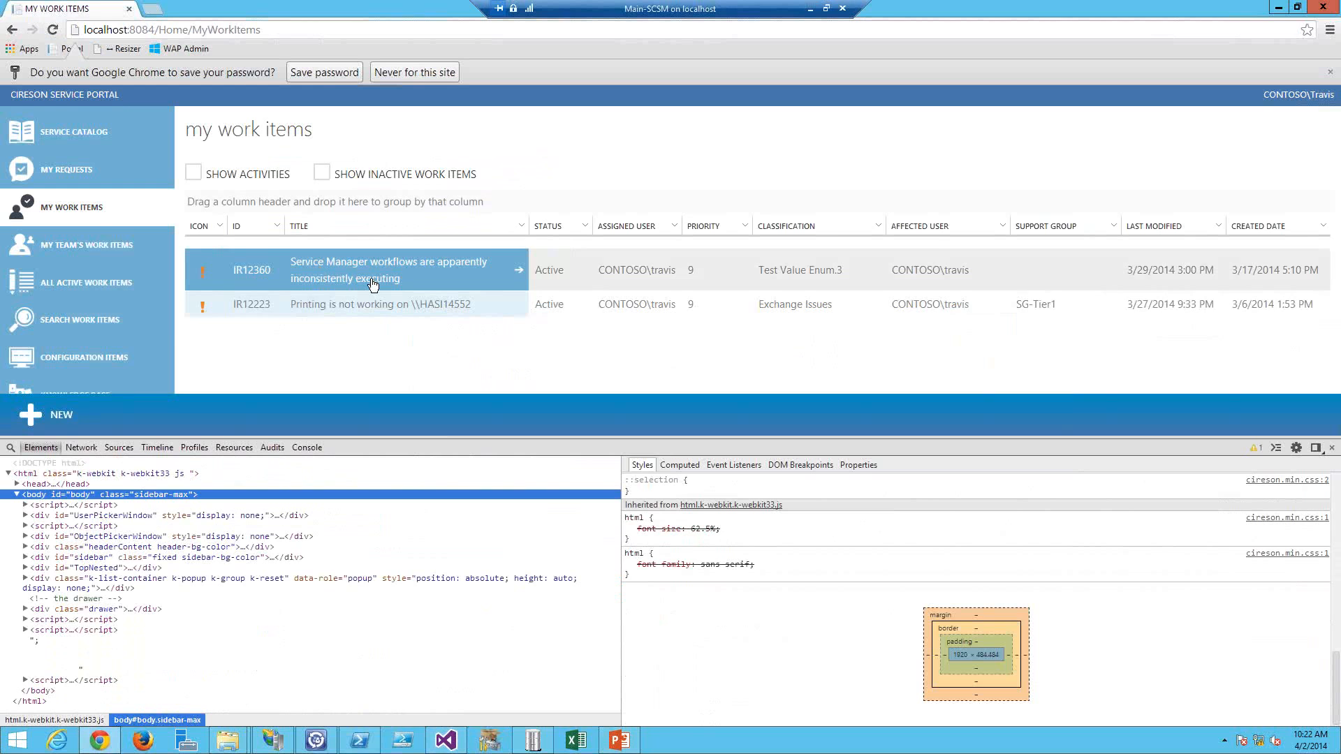
# Step: Add font-family 'Century Gothic', futura, 'URW Gothic L', Verdana, sans-serif to the body rule and save custom.css
pyautogui.hotkey('alt', 'Tab')
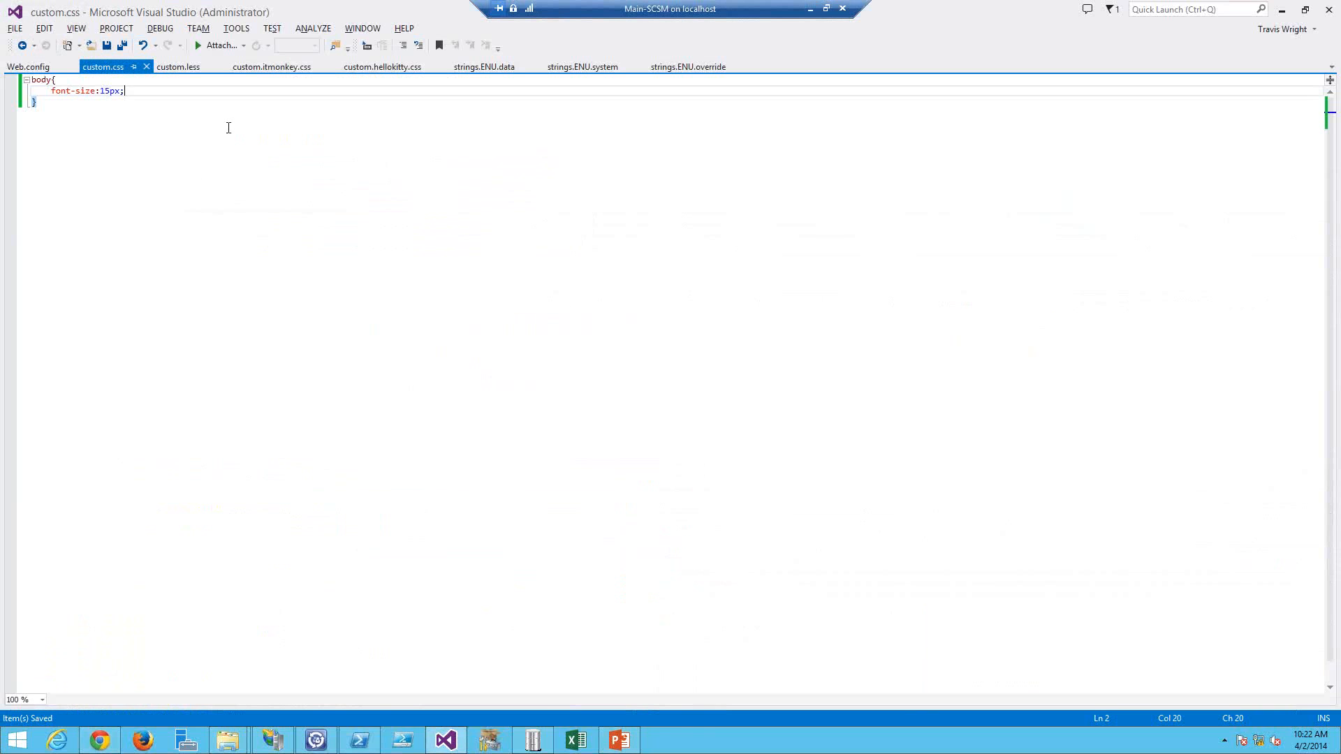
pyautogui.press('Return')
pyautogui.write('font-')
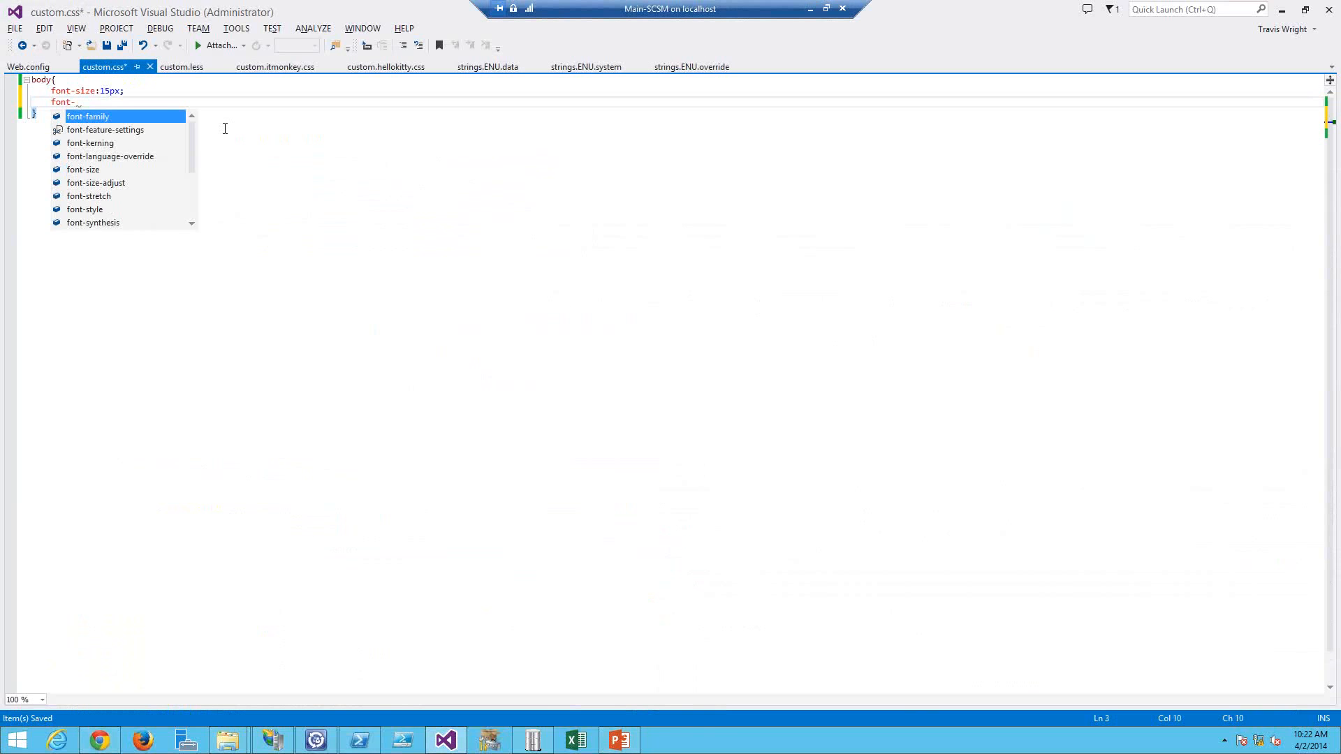
pyautogui.write('family:')
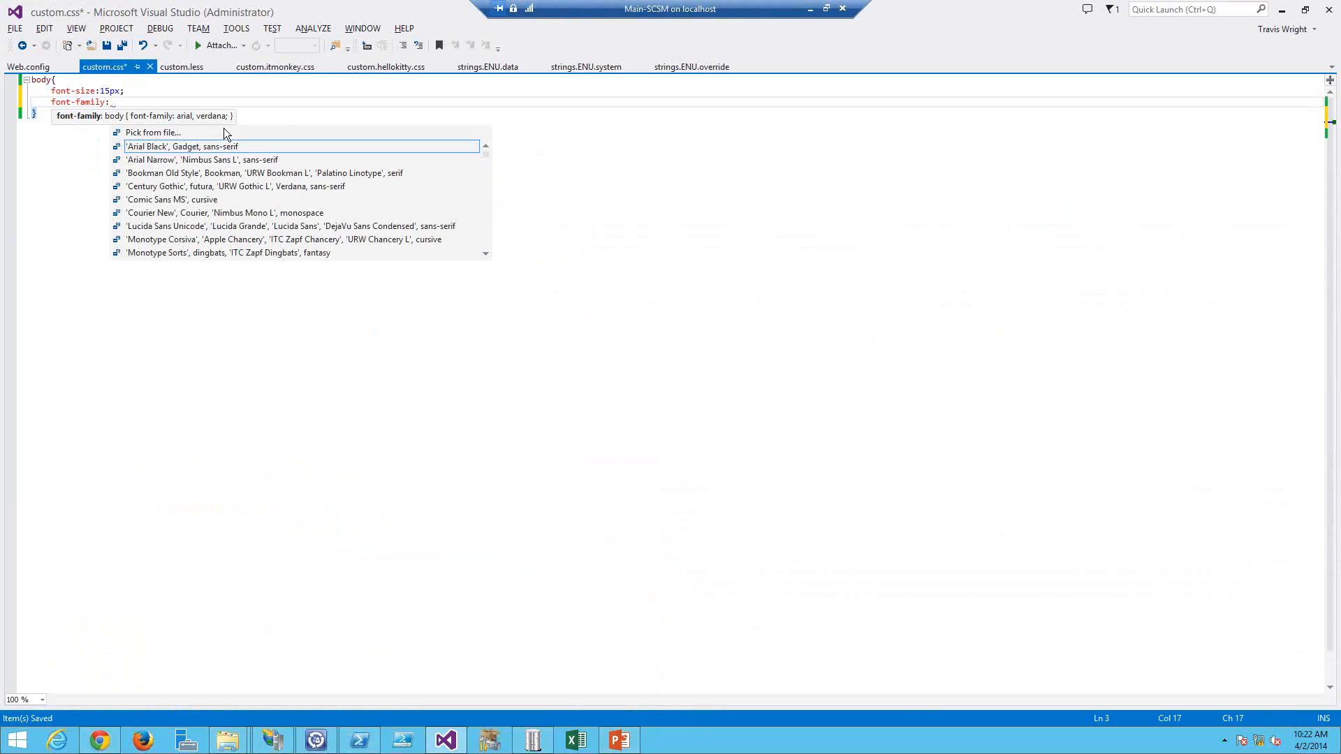
pyautogui.press('Down')
pyautogui.press('Down')
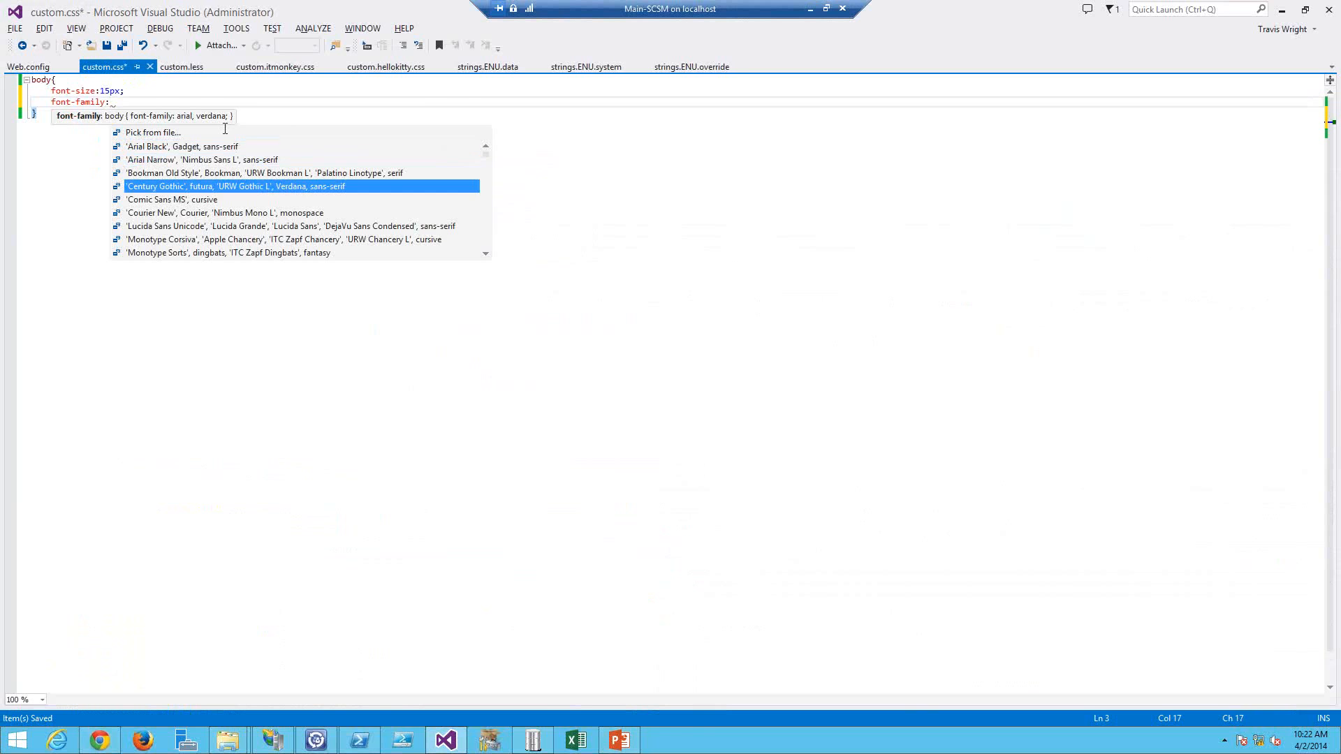
pyautogui.press('Return')
pyautogui.write(';')
pyautogui.hotkey('ctrl', 's')
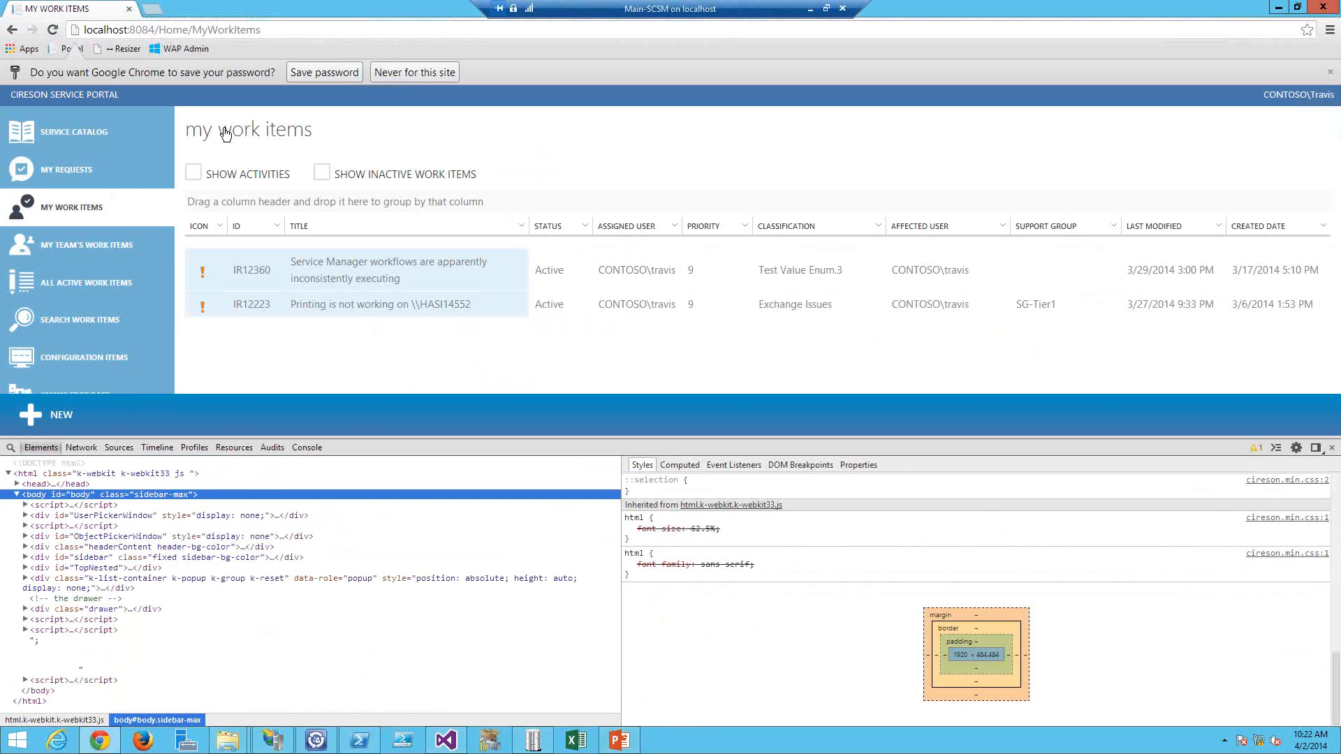
pyautogui.press('F5')
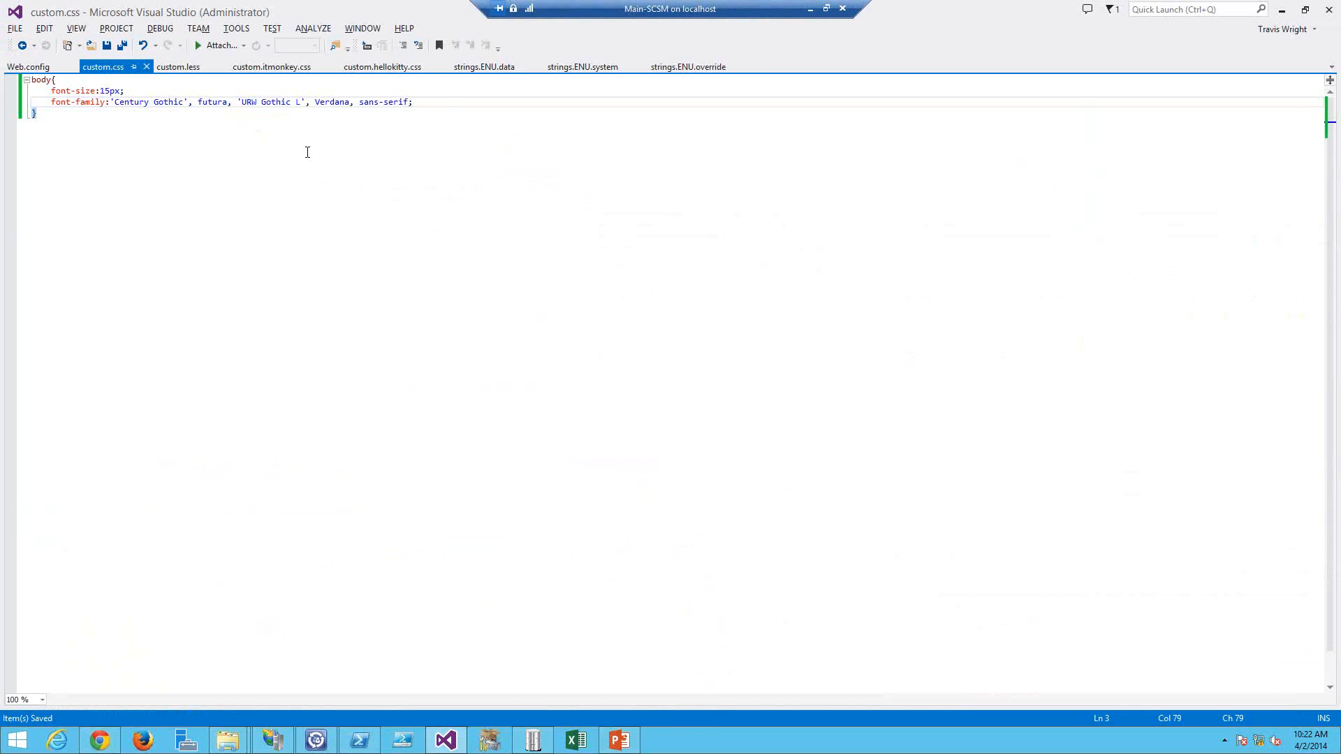
# Step: Browse the portal's Content folder and return to the Custom folder
pyautogui.hotkey('alt', 'Tab')
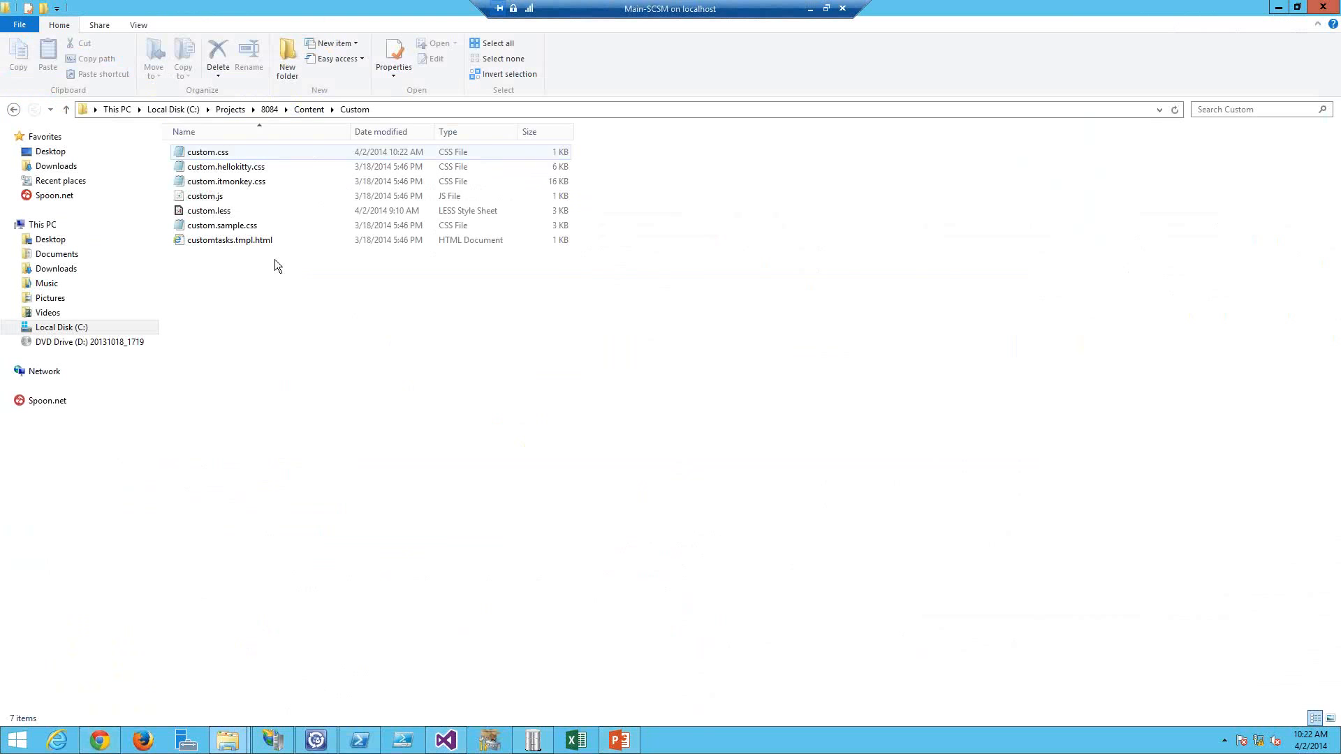
pyautogui.click(309, 110)
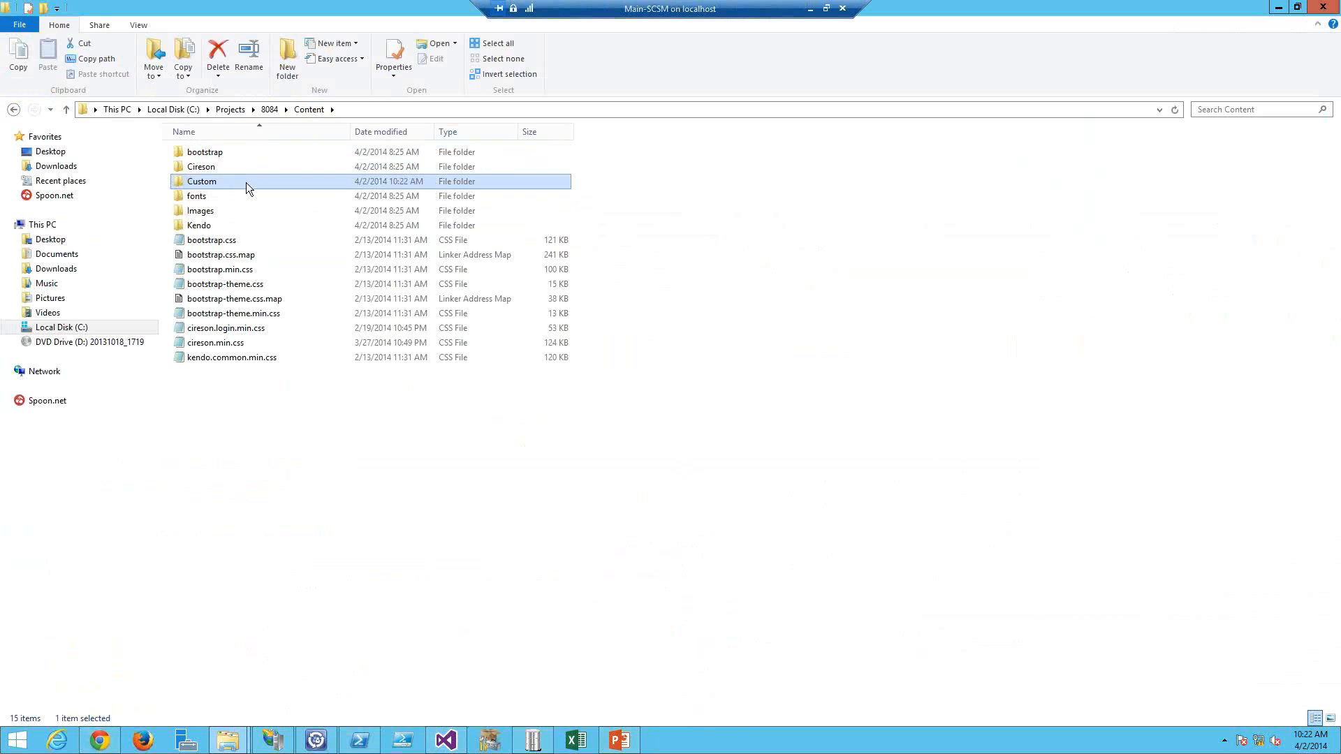
pyautogui.press('F2')
pyautogui.press('Escape')
pyautogui.press('Return')
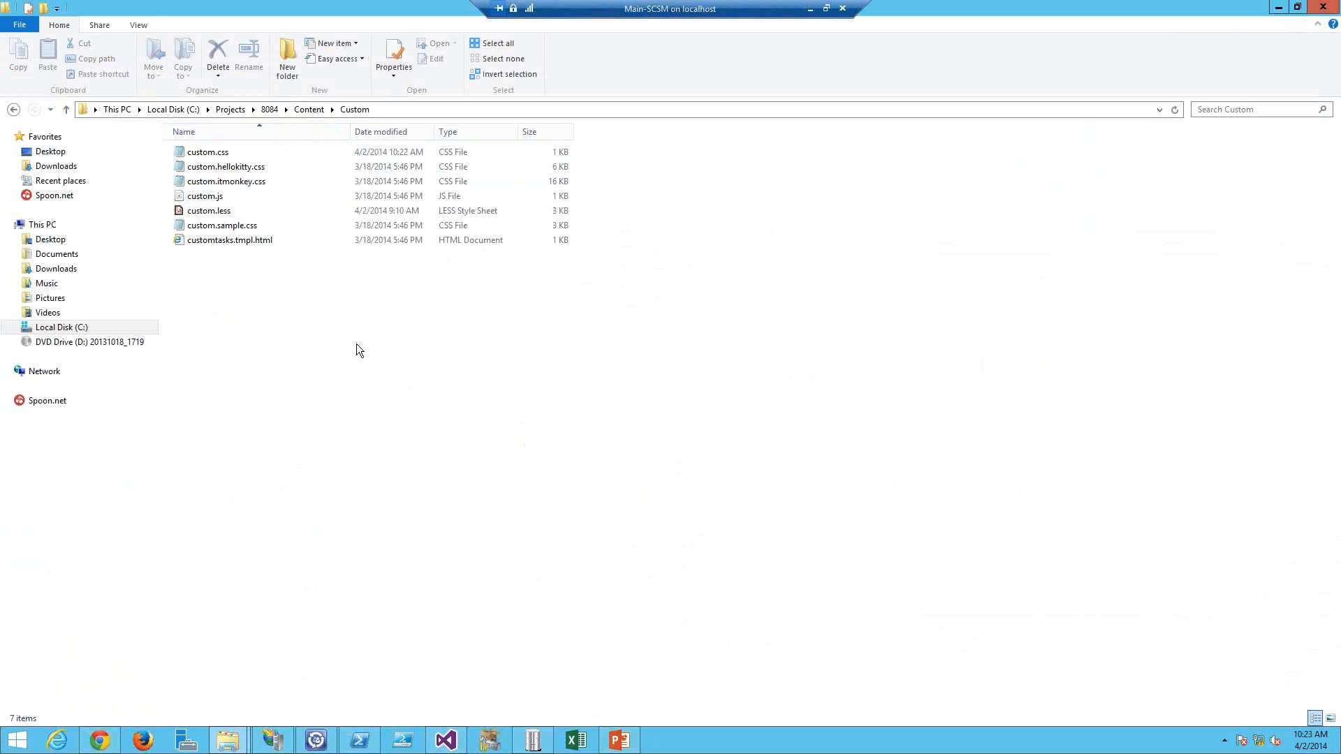
pyautogui.hotkey('alt', 'Tab')
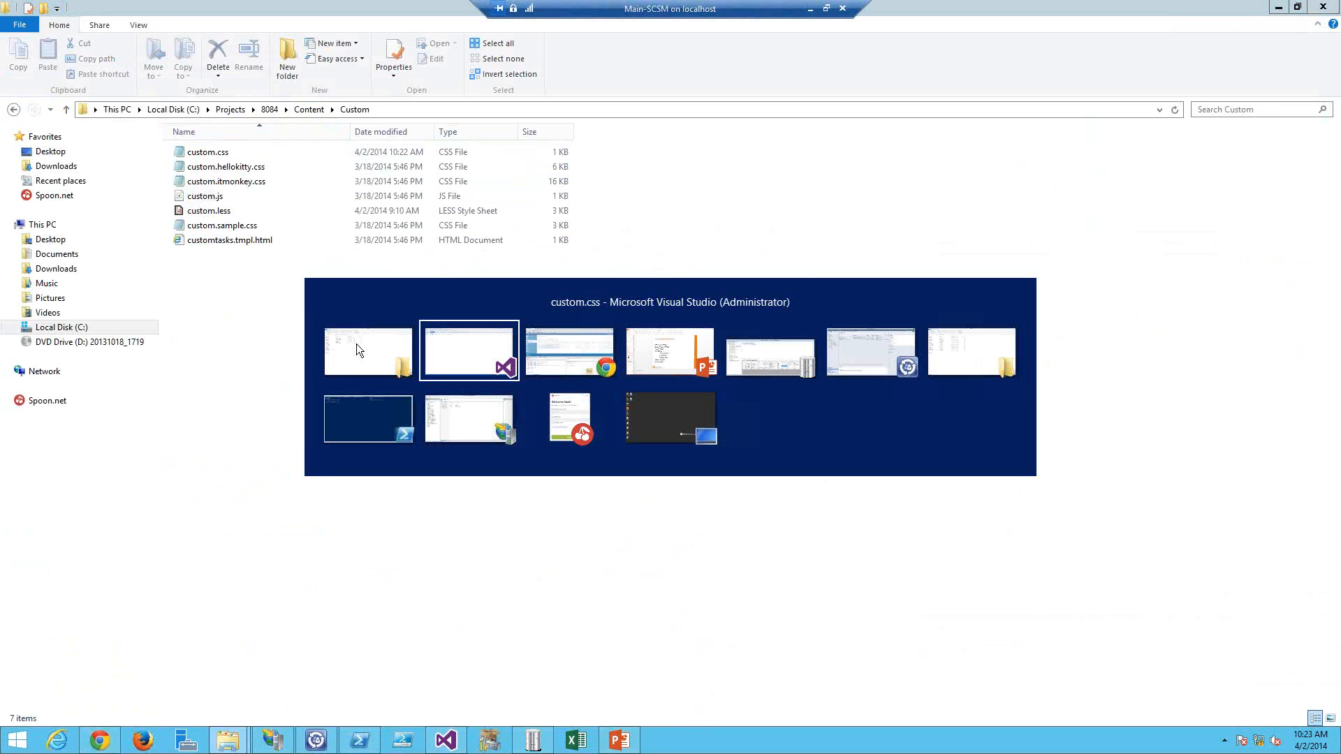
pyautogui.press('Escape')
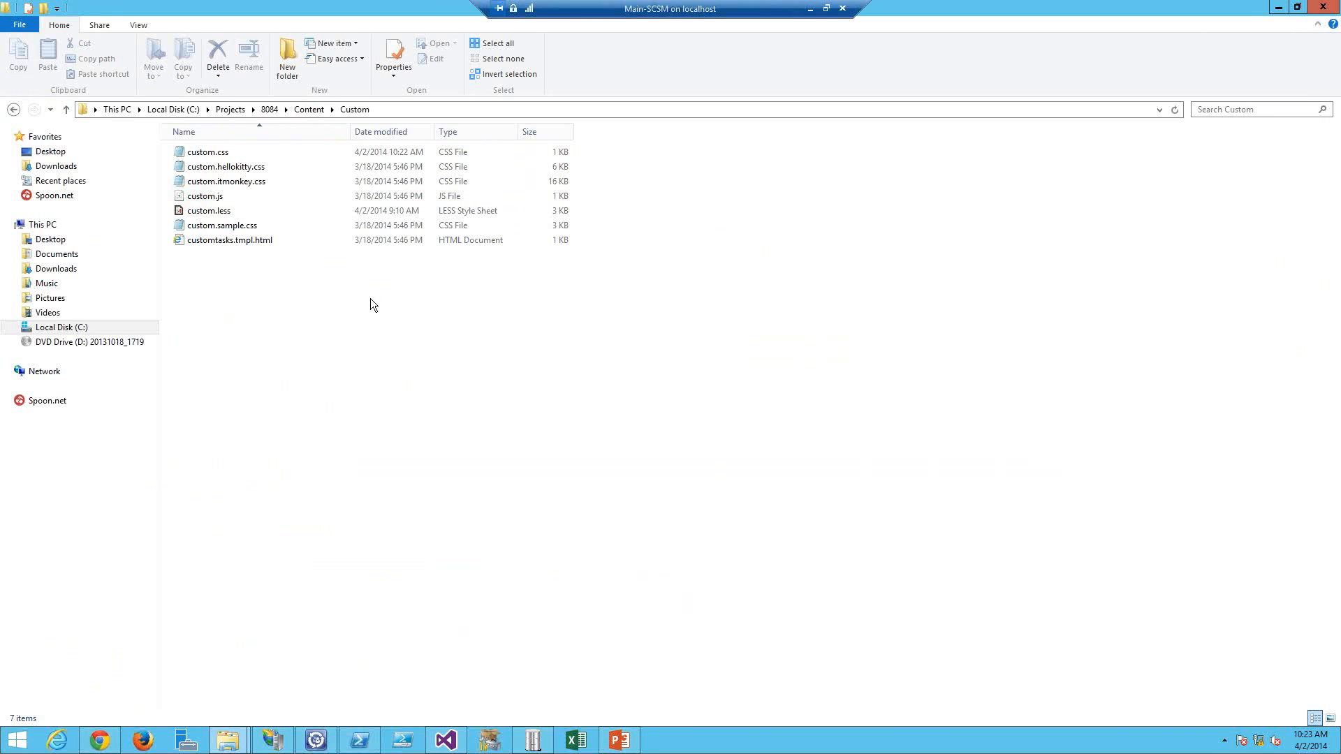
# Step: Clear all contents of custom.css and save the empty file
pyautogui.hotkey('alt', 'Tab')
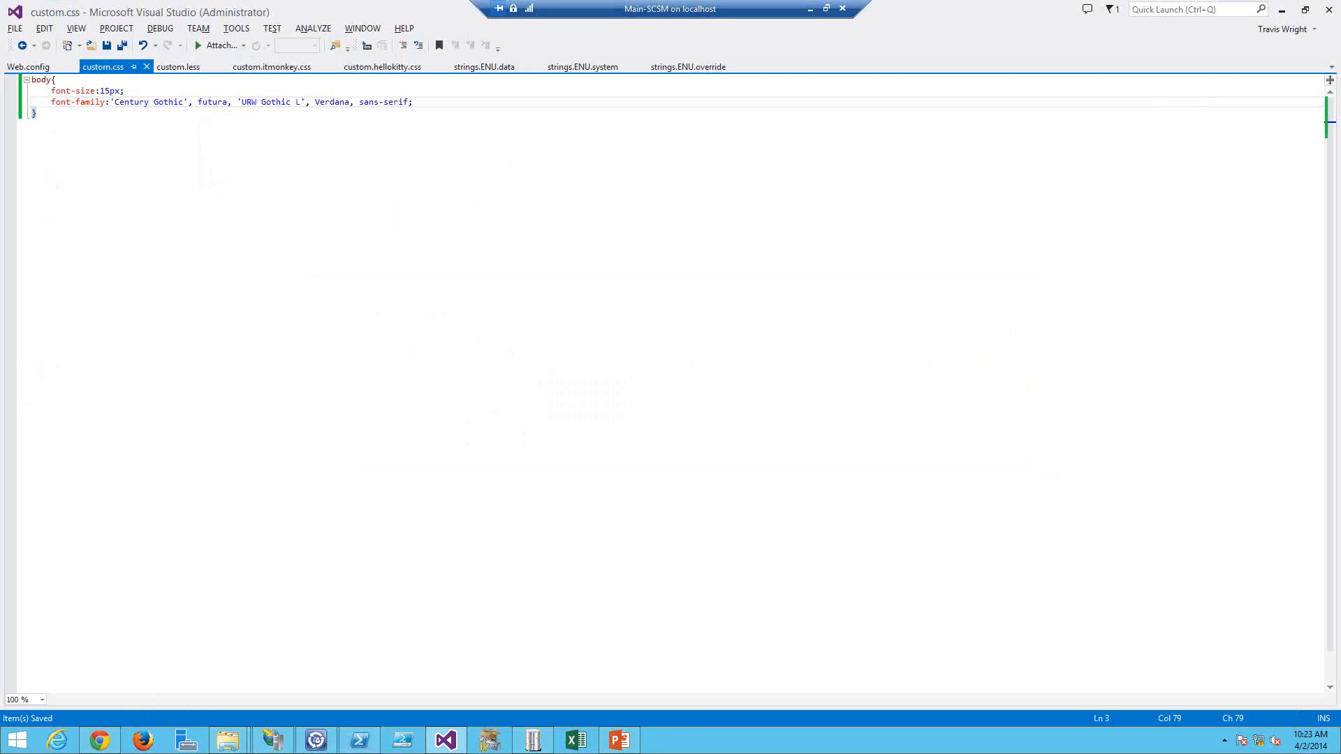
pyautogui.hotkey('ctrl', 'shift', 'Home')
pyautogui.press('Delete')
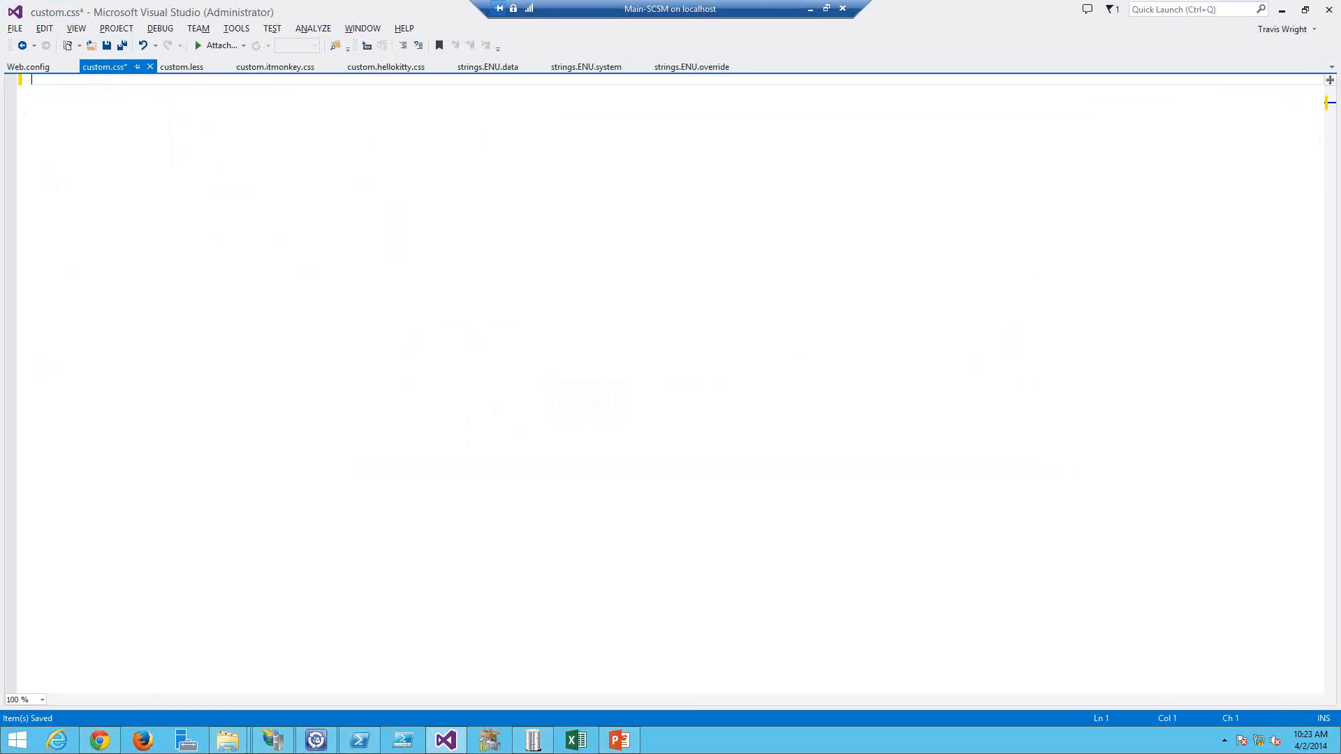
pyautogui.hotkey('ctrl', 's')
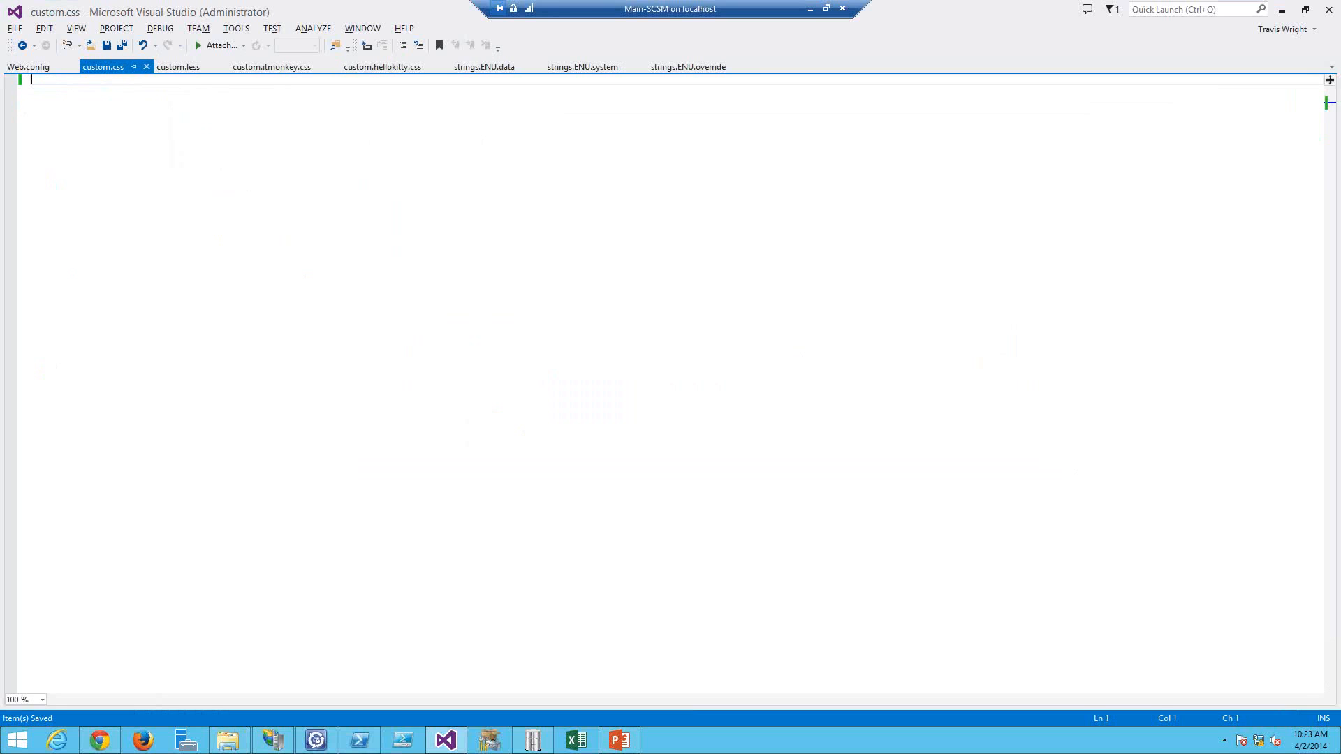
# Step: Copy the custom.less theme code with primary color red into the winless.org online LESS compiler
pyautogui.click(185, 74)
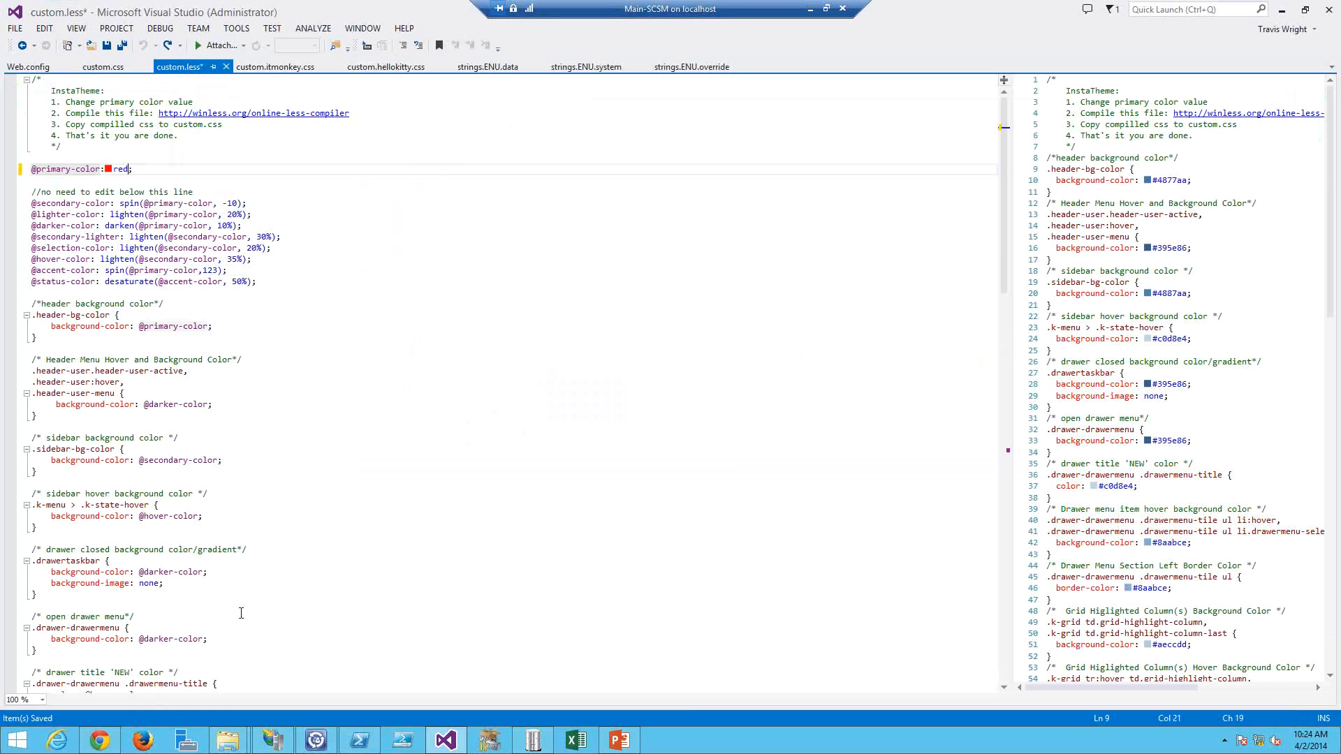
pyautogui.moveTo(241, 613); pyautogui.dragTo(1154, 389)
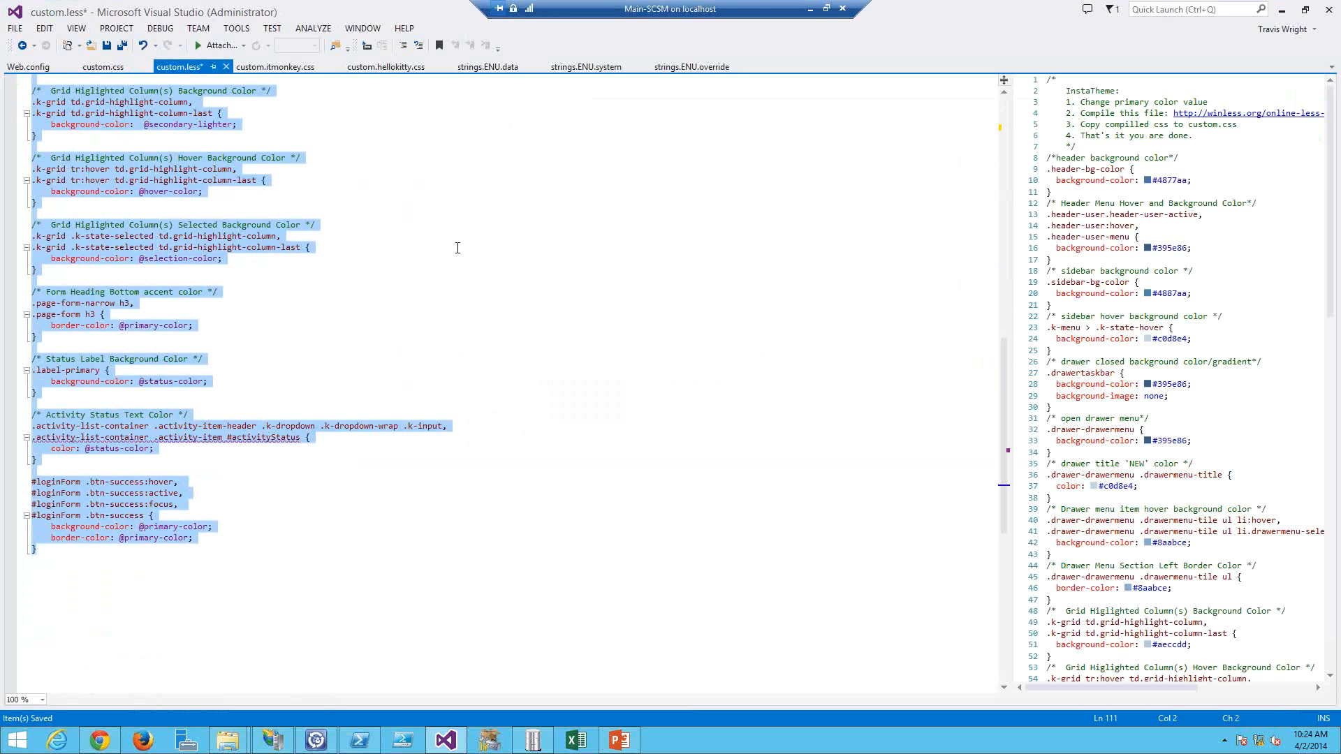
pyautogui.click(457, 225)
pyautogui.scroll(7, 458, 225)
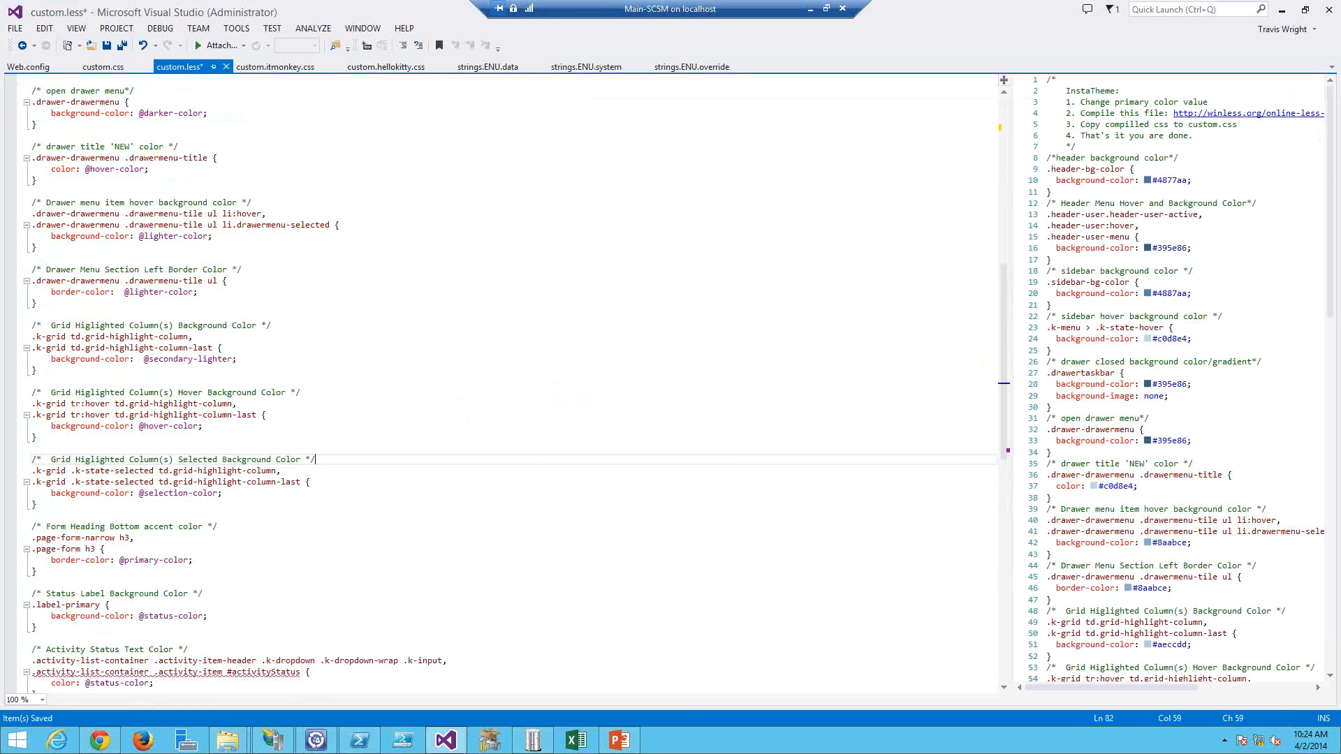
pyautogui.scroll(15, 321, 419)
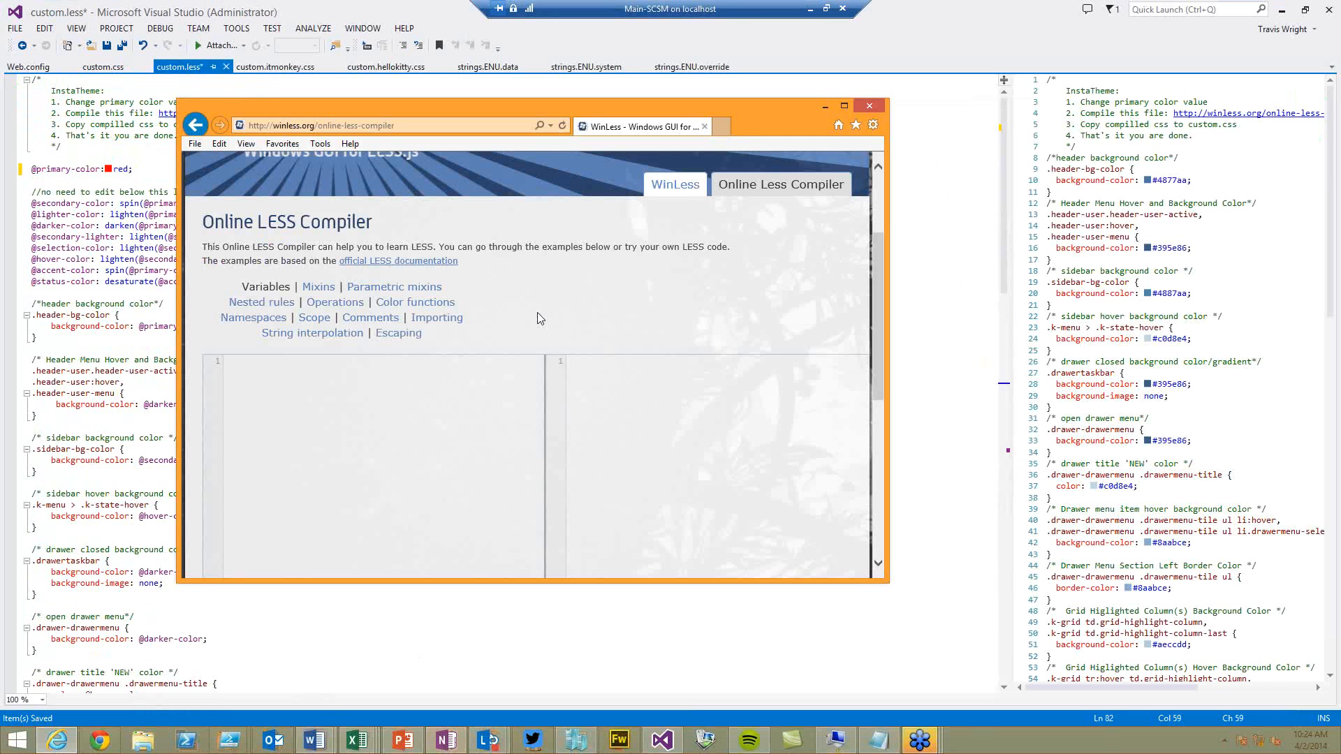
pyautogui.hotkey('ctrl', 'v')
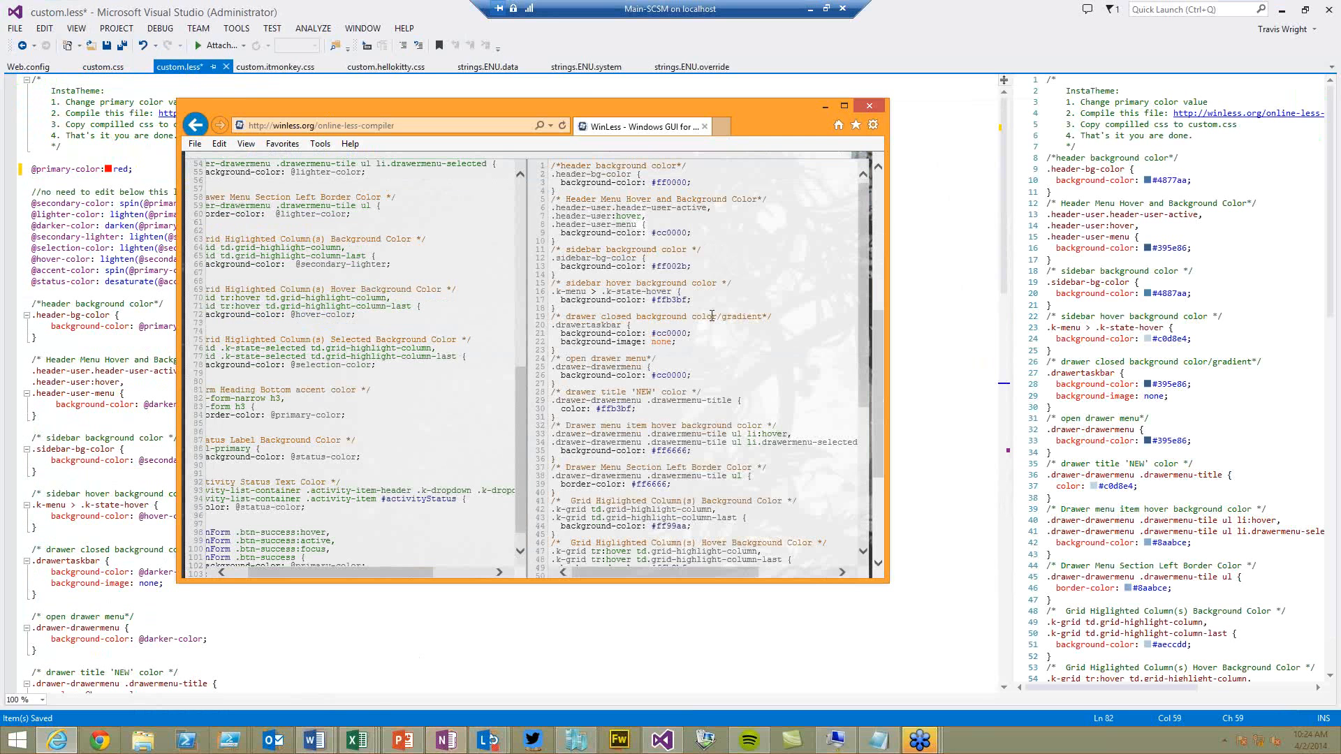
# Step: Copy the compiled CSS output, paste it into custom.css, and save the file
pyautogui.click(712, 316)
pyautogui.hotkey('ctrl', 'a')
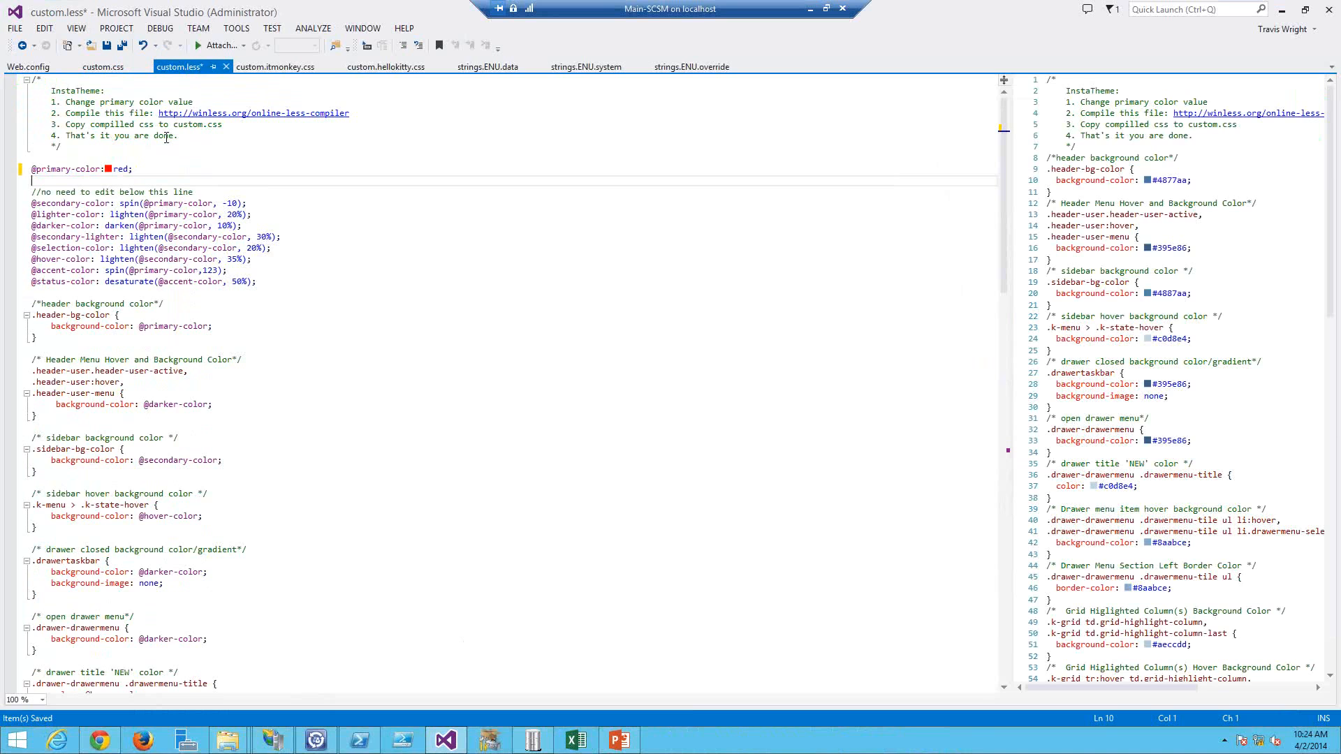
pyautogui.click(104, 67)
pyautogui.hotkey('ctrl', 'v')
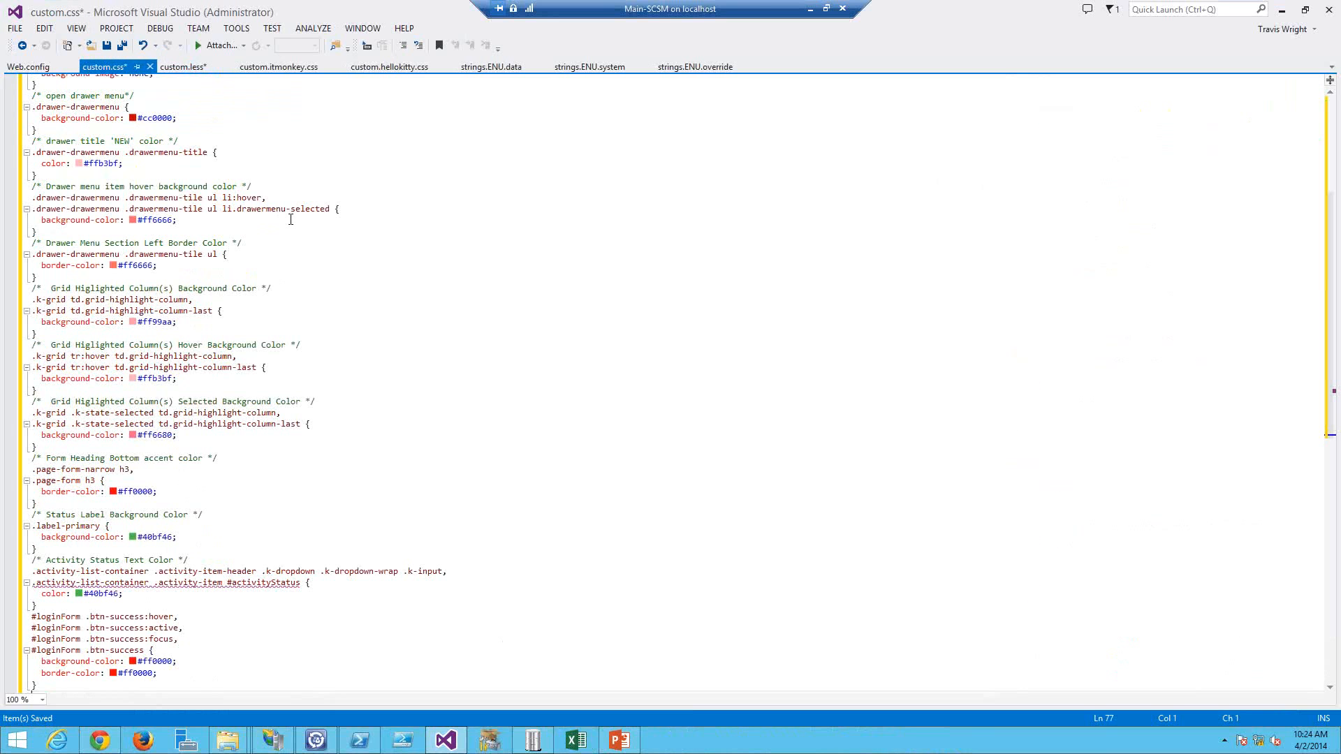
pyautogui.scroll(7, 291, 219)
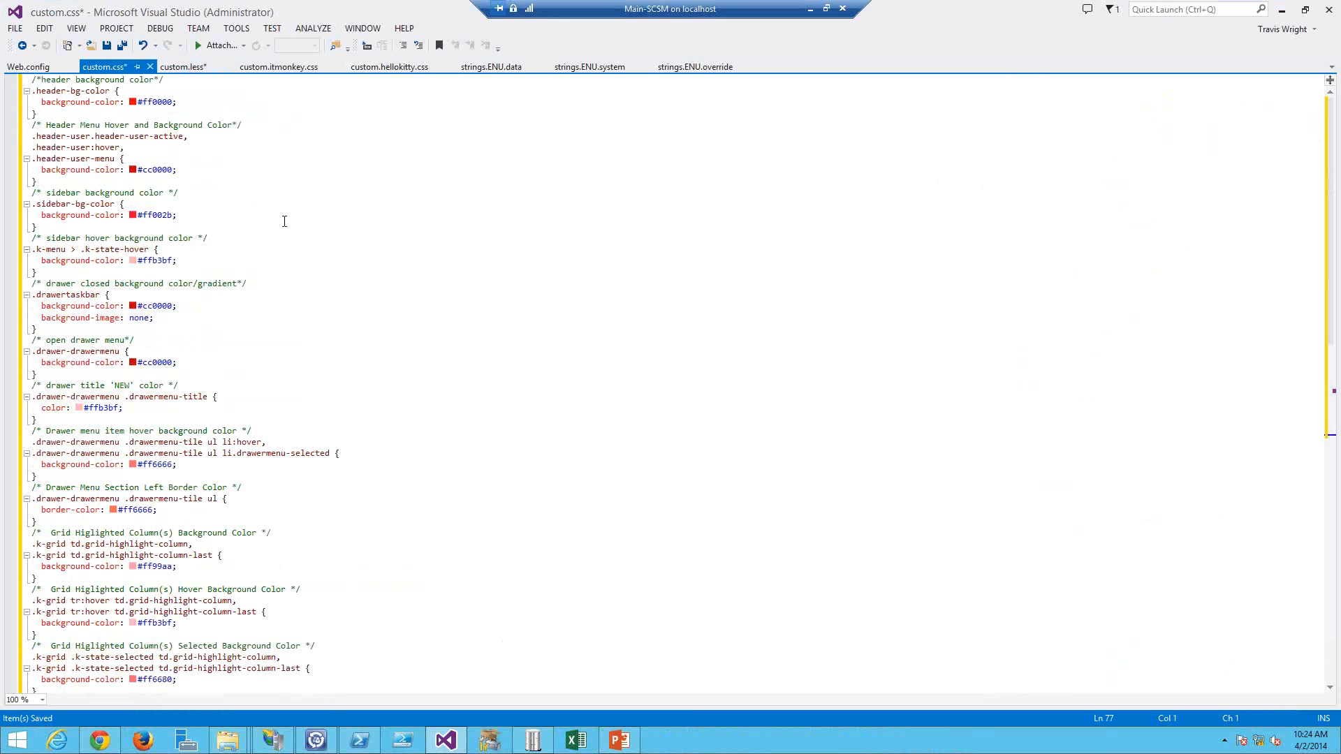
pyautogui.click(184, 67)
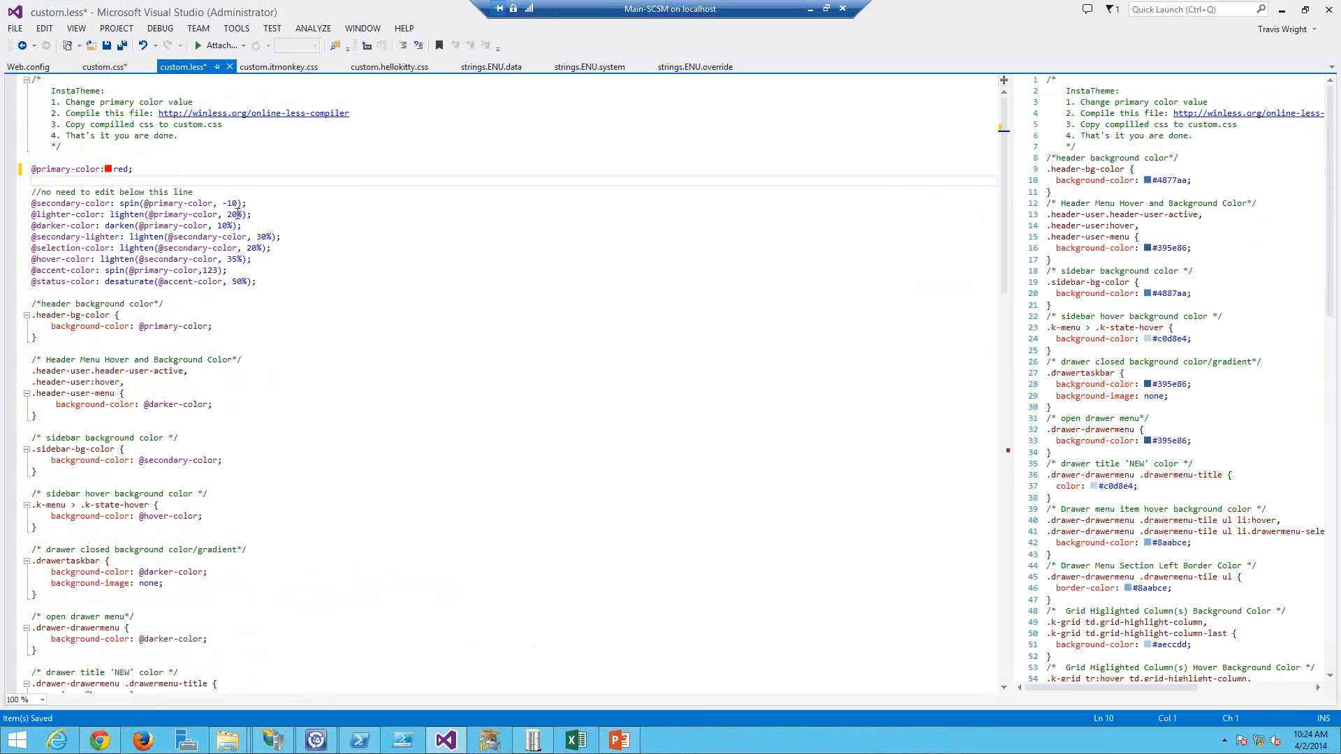
pyautogui.click(106, 68)
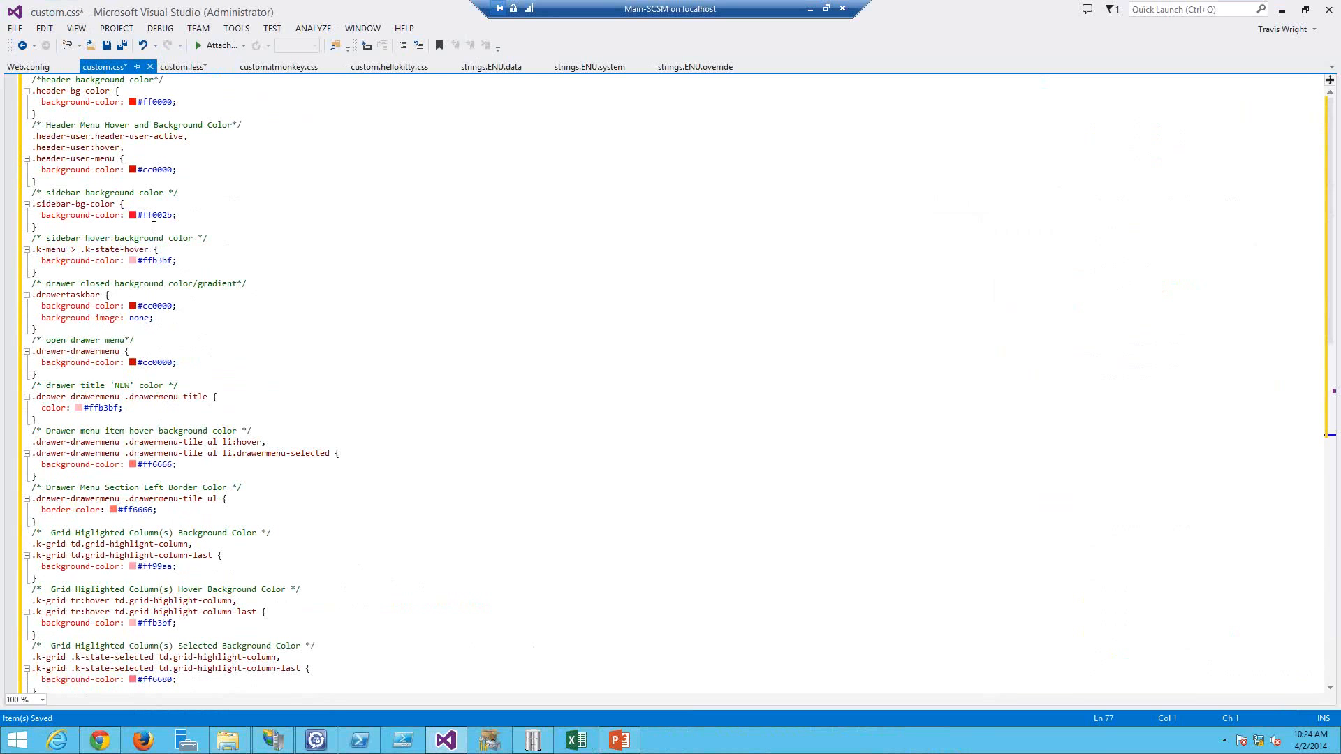
pyautogui.click(305, 259)
pyautogui.hotkey('ctrl', 's')
# Step: Refresh the portal in the browser to view the new red theme
pyautogui.hotkey('alt', 'Tab')
pyautogui.hotkey('alt', 'Tab')
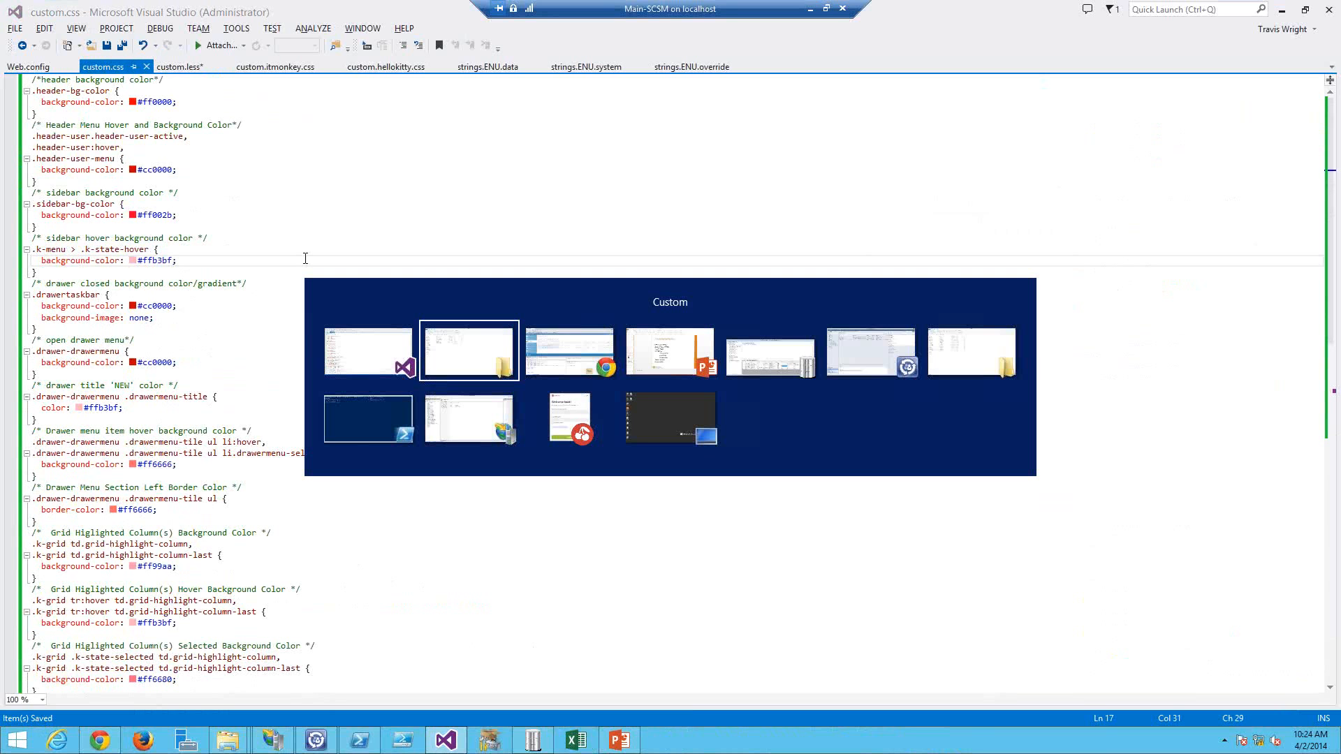
pyautogui.press('F5')
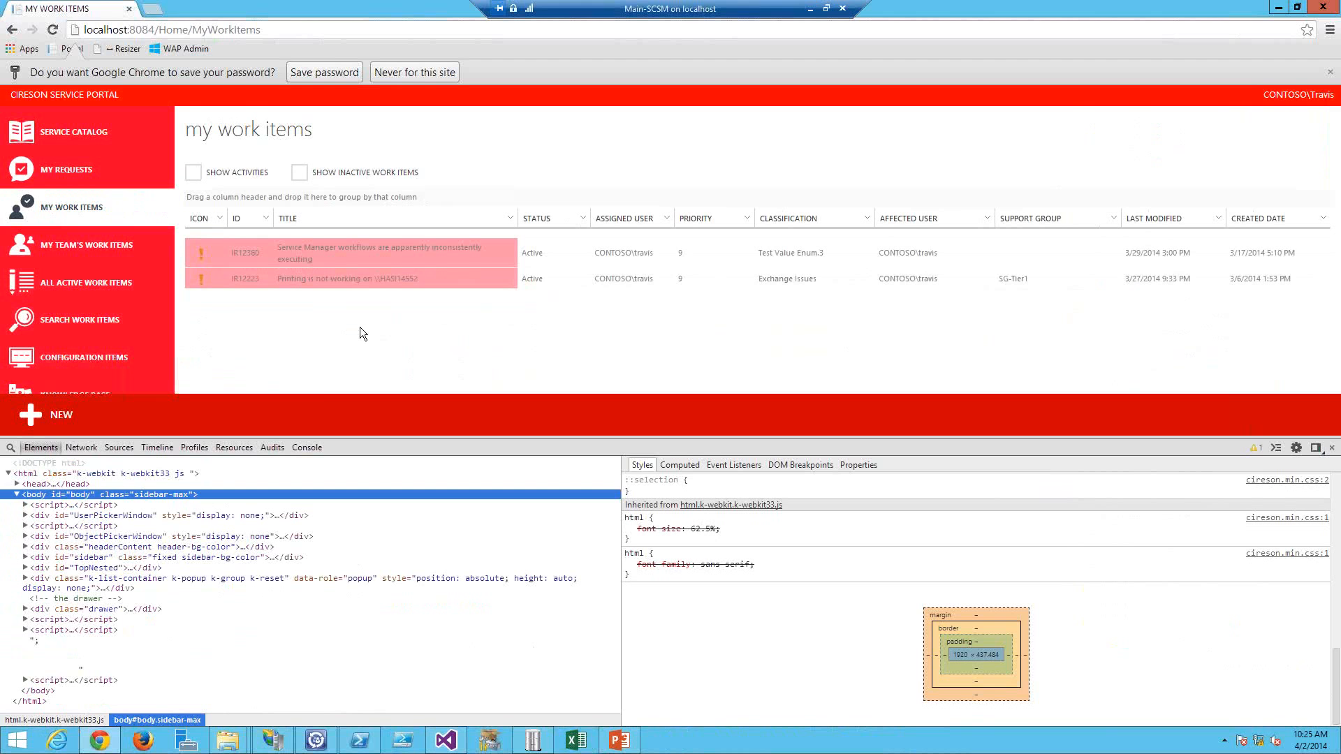
# Step: Copy the entire contents of custom.itmonkey.css and paste them over the contents of custom.css
pyautogui.hotkey('alt', 'Tab')
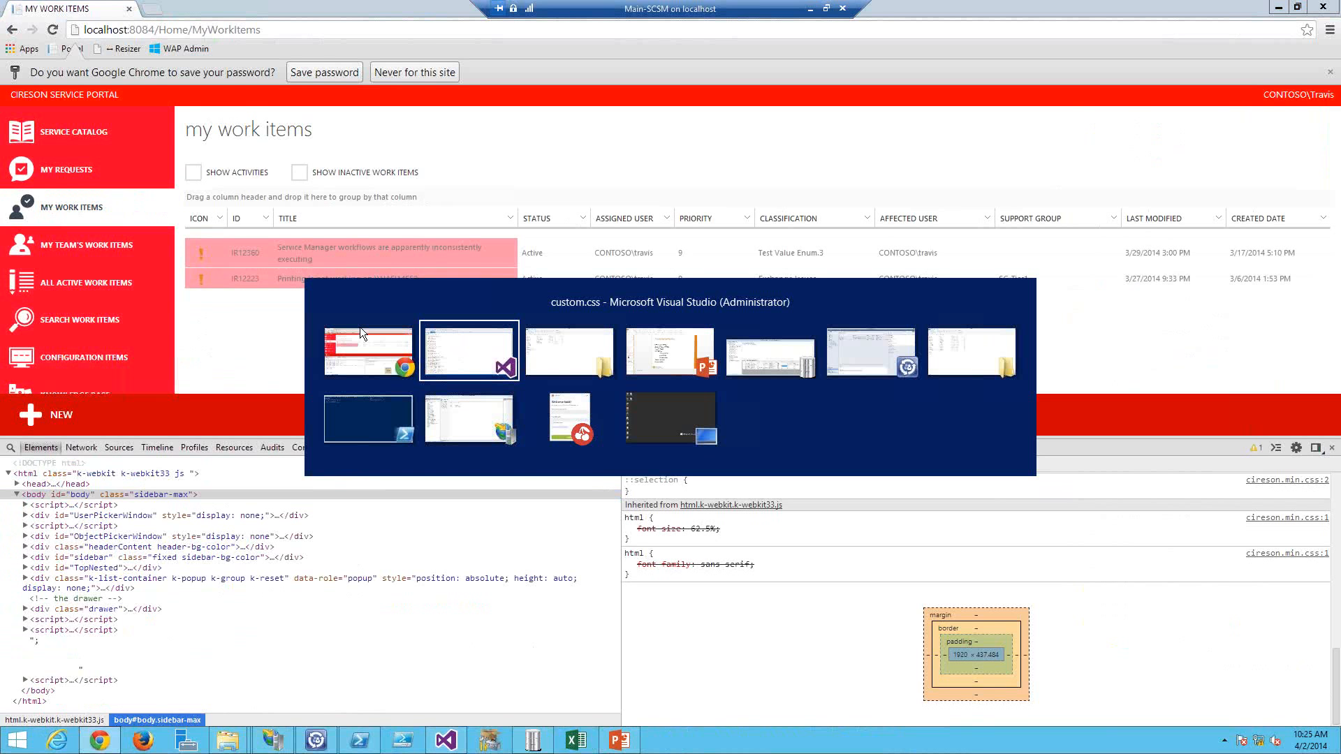
pyautogui.hotkey('alt', 'Tab')
pyautogui.hotkey('alt', 'shift', 'Tab')
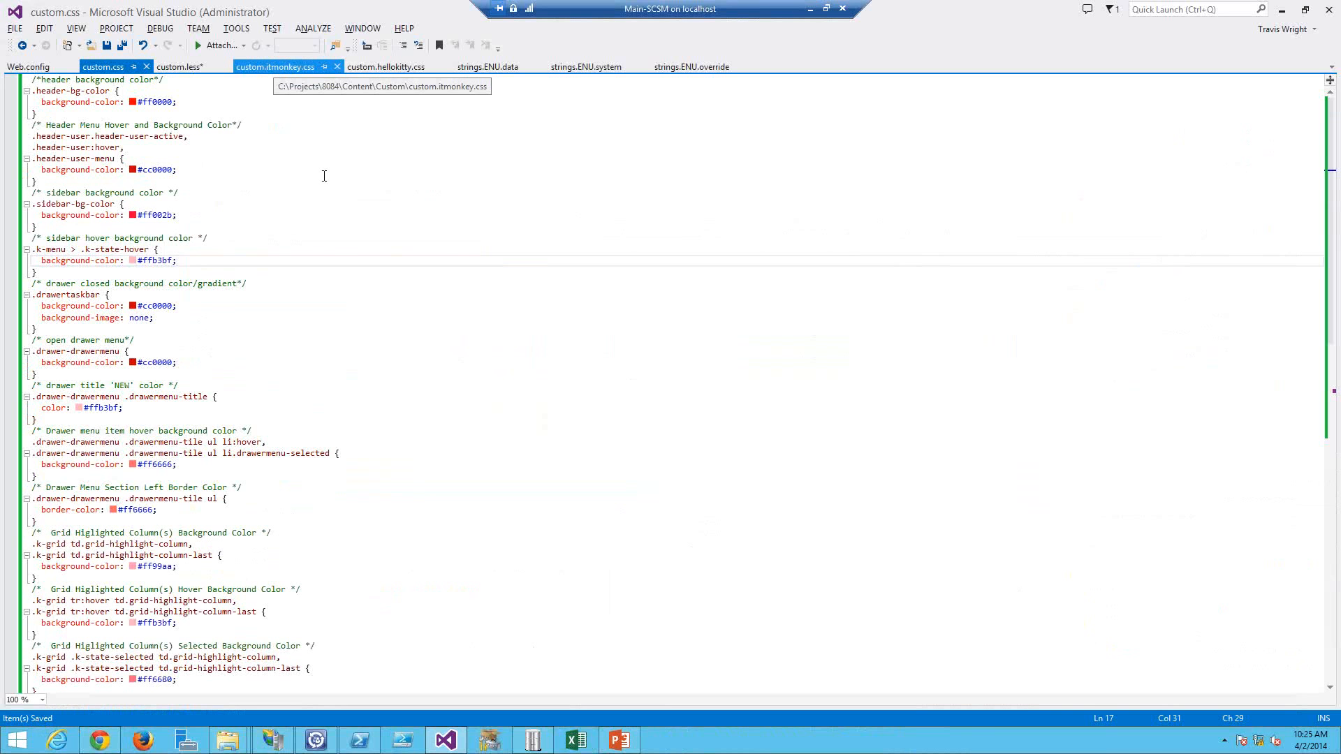
pyautogui.click(274, 67)
pyautogui.click(339, 207)
pyautogui.scroll(15, 339, 207)
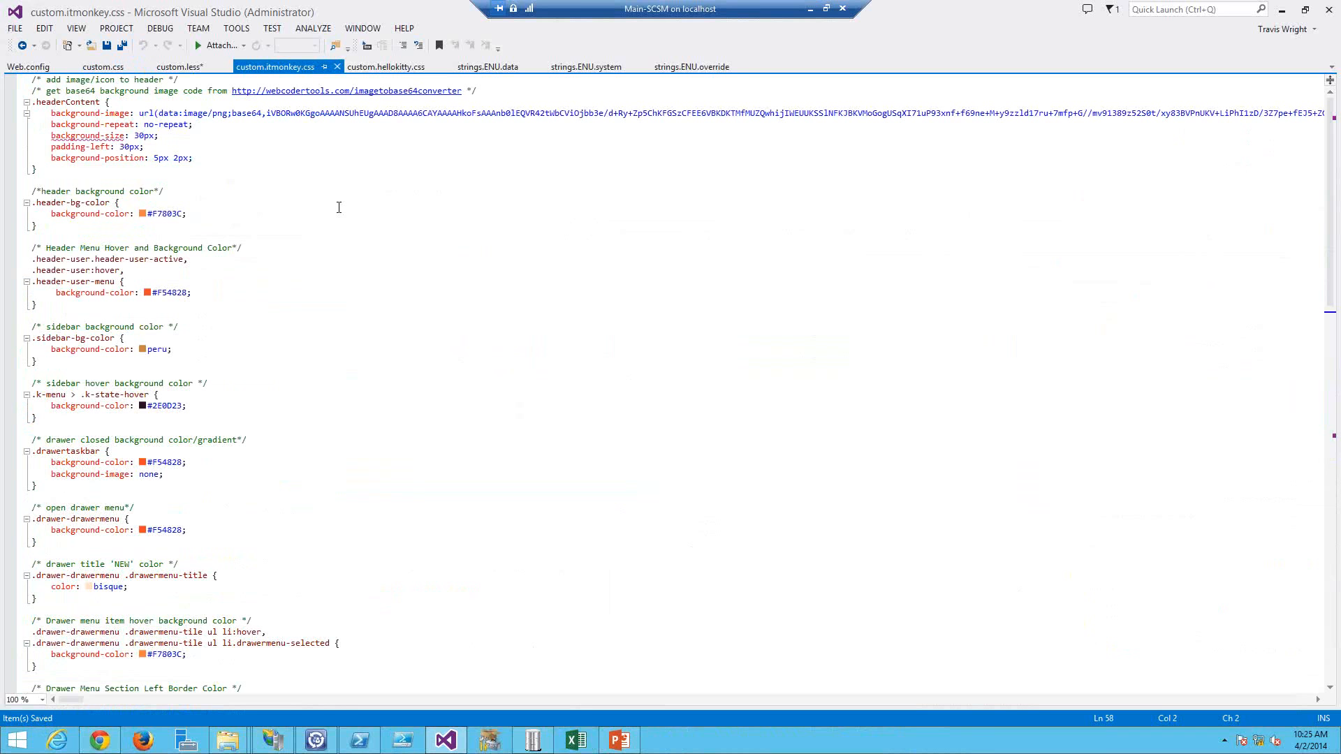
pyautogui.click(278, 160)
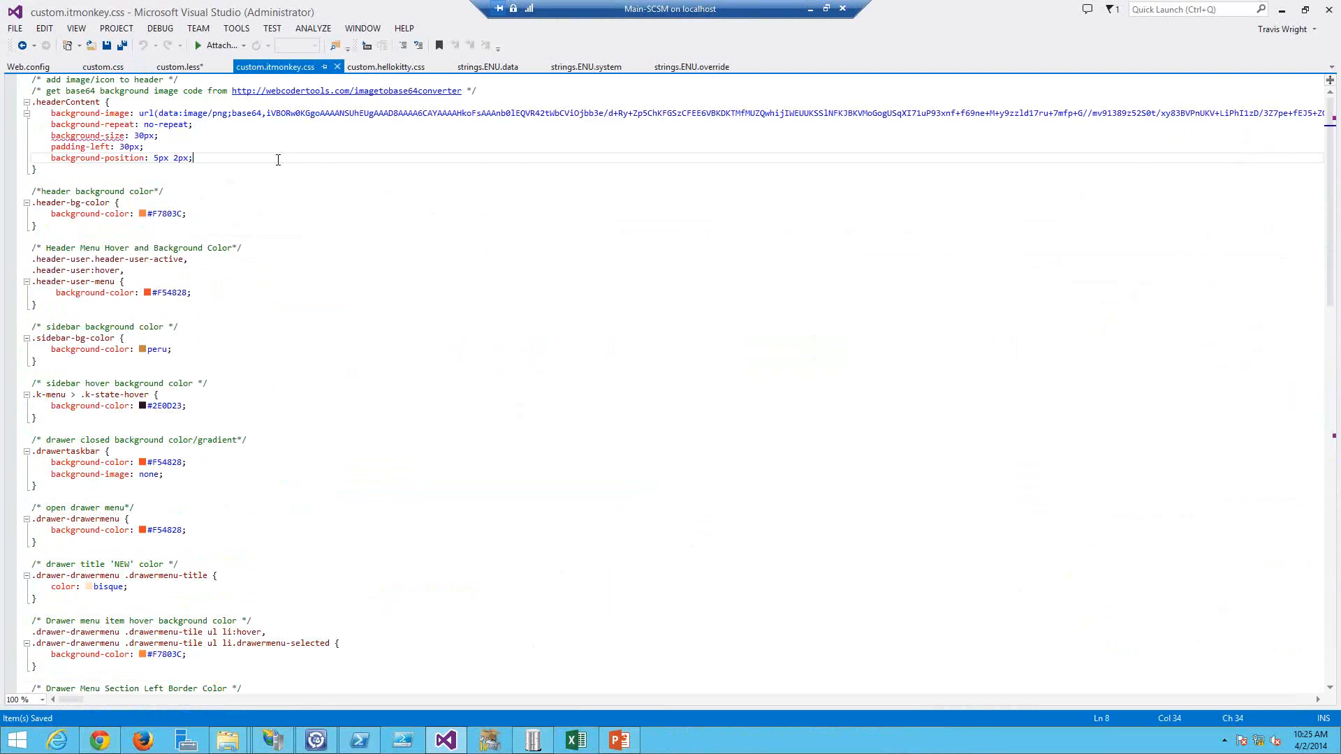
pyautogui.hotkey('ctrl', 'a')
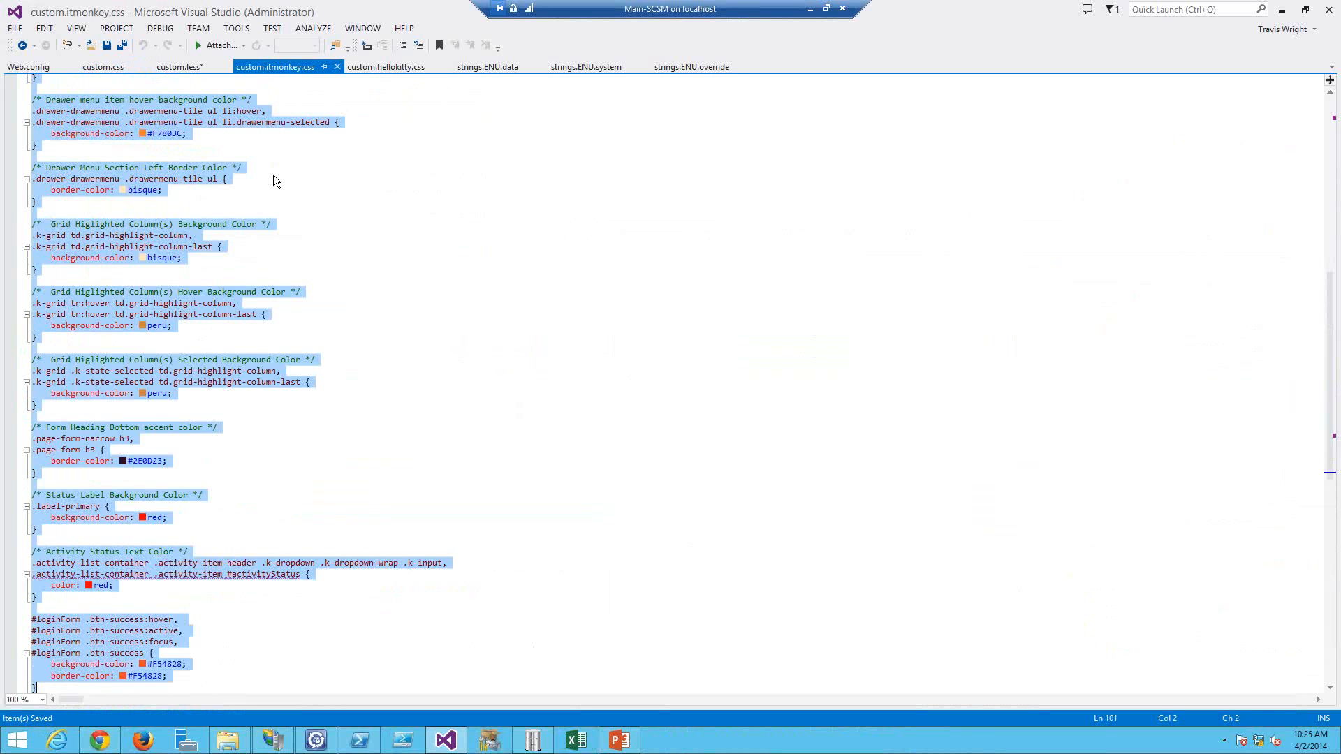
pyautogui.hotkey('alt', 'Tab')
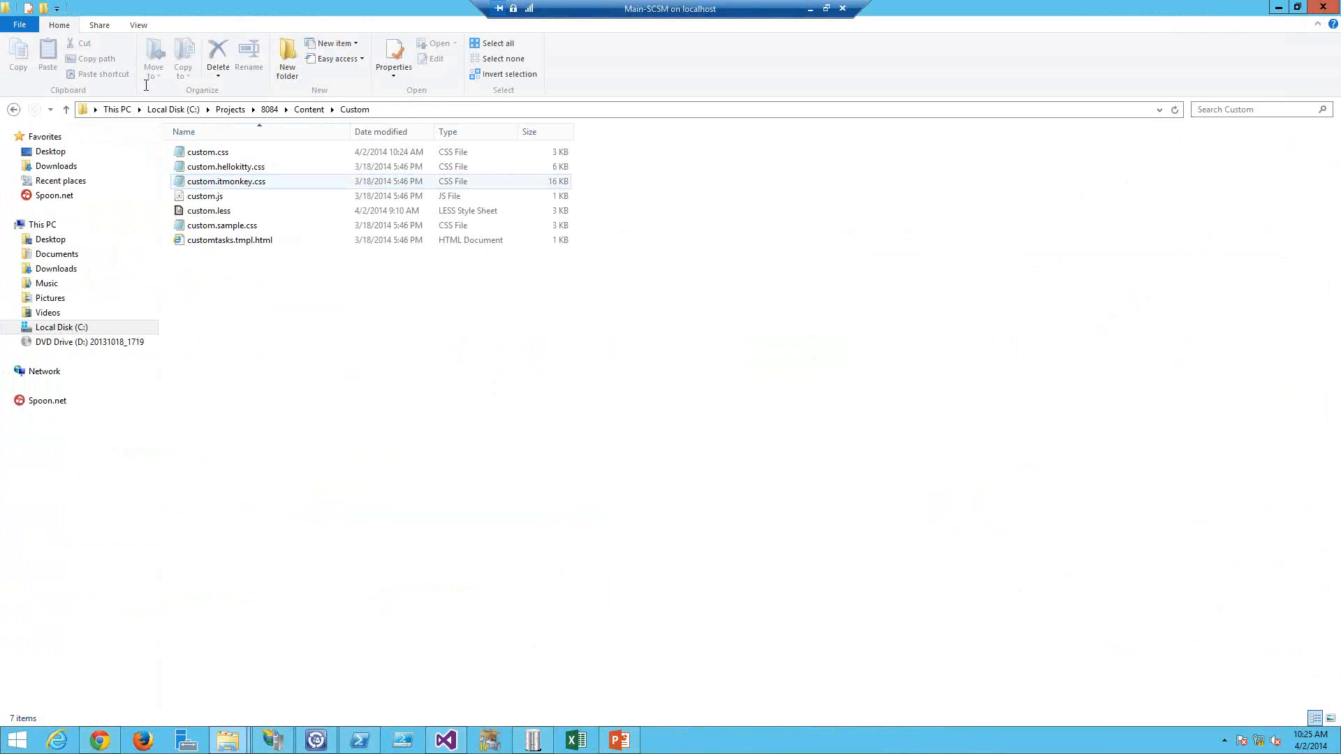
pyautogui.hotkey('alt', 'Tab')
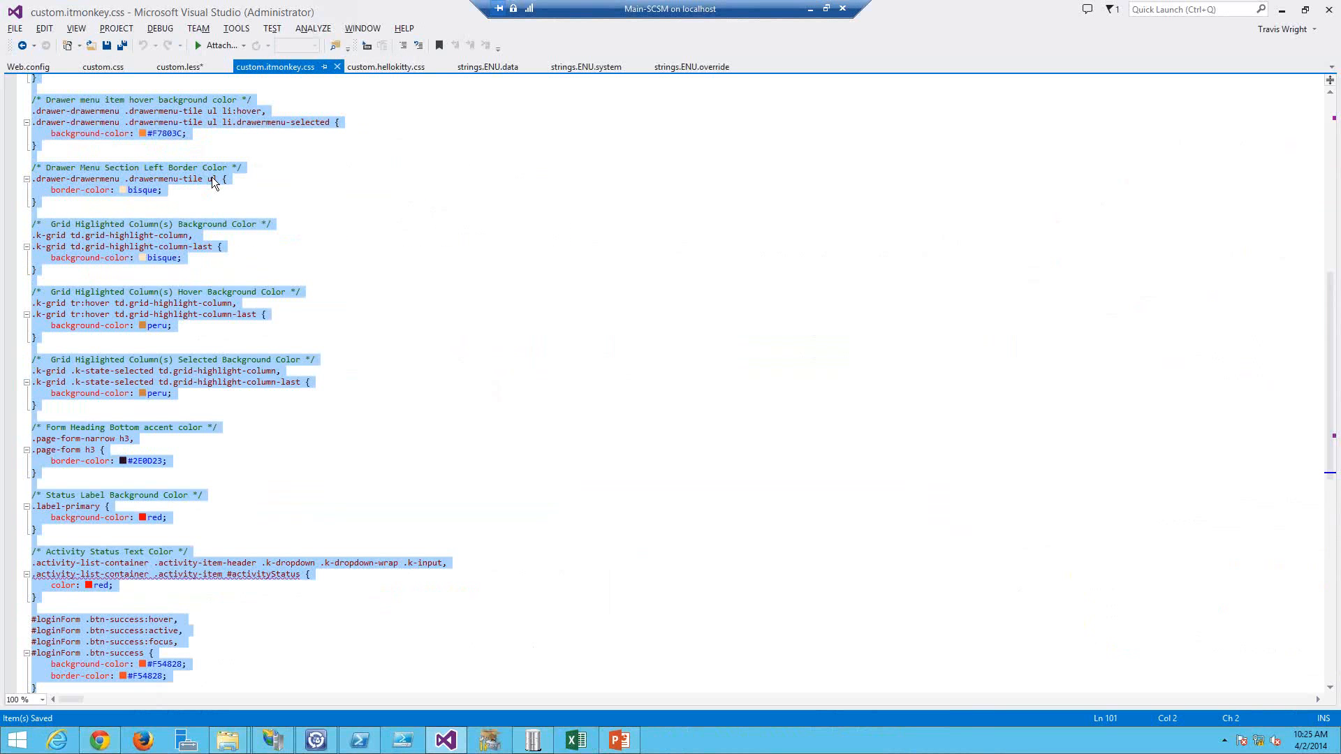
pyautogui.hotkey('ctrl', 'Tab')
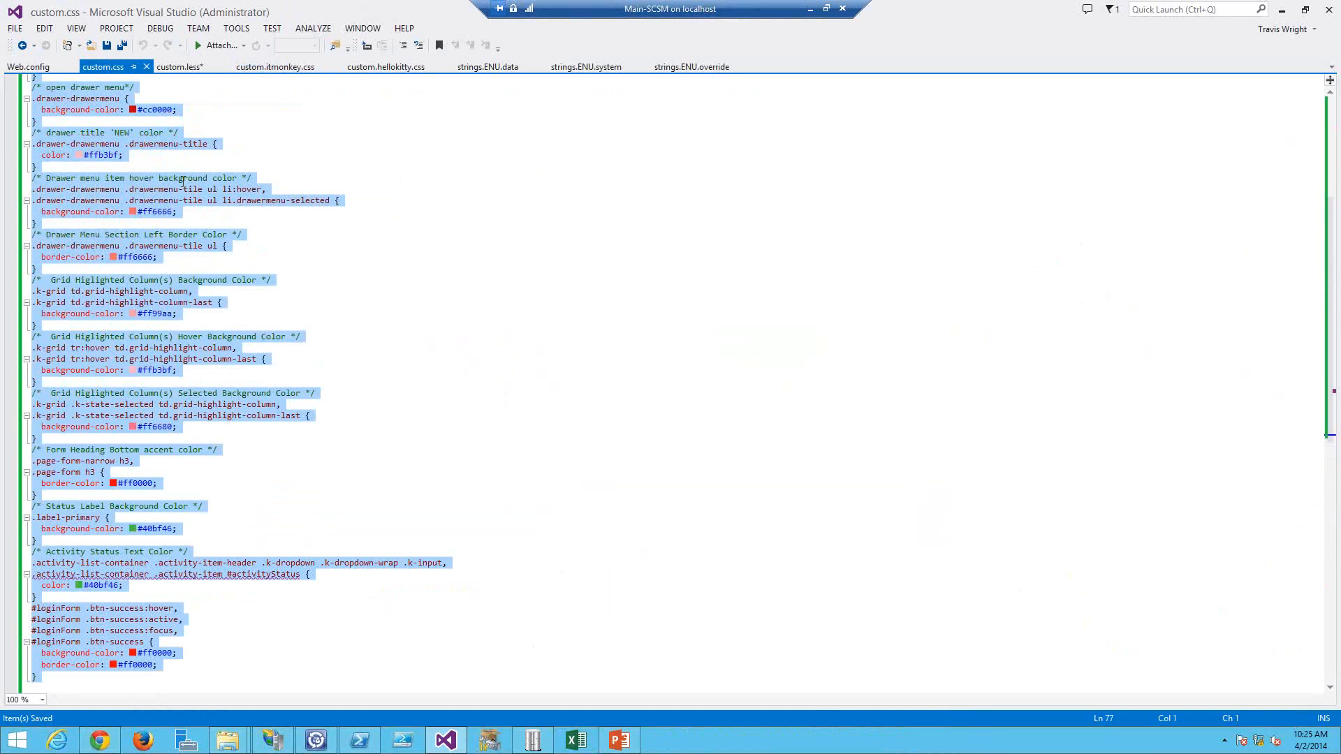
pyautogui.hotkey('ctrl', 'v')
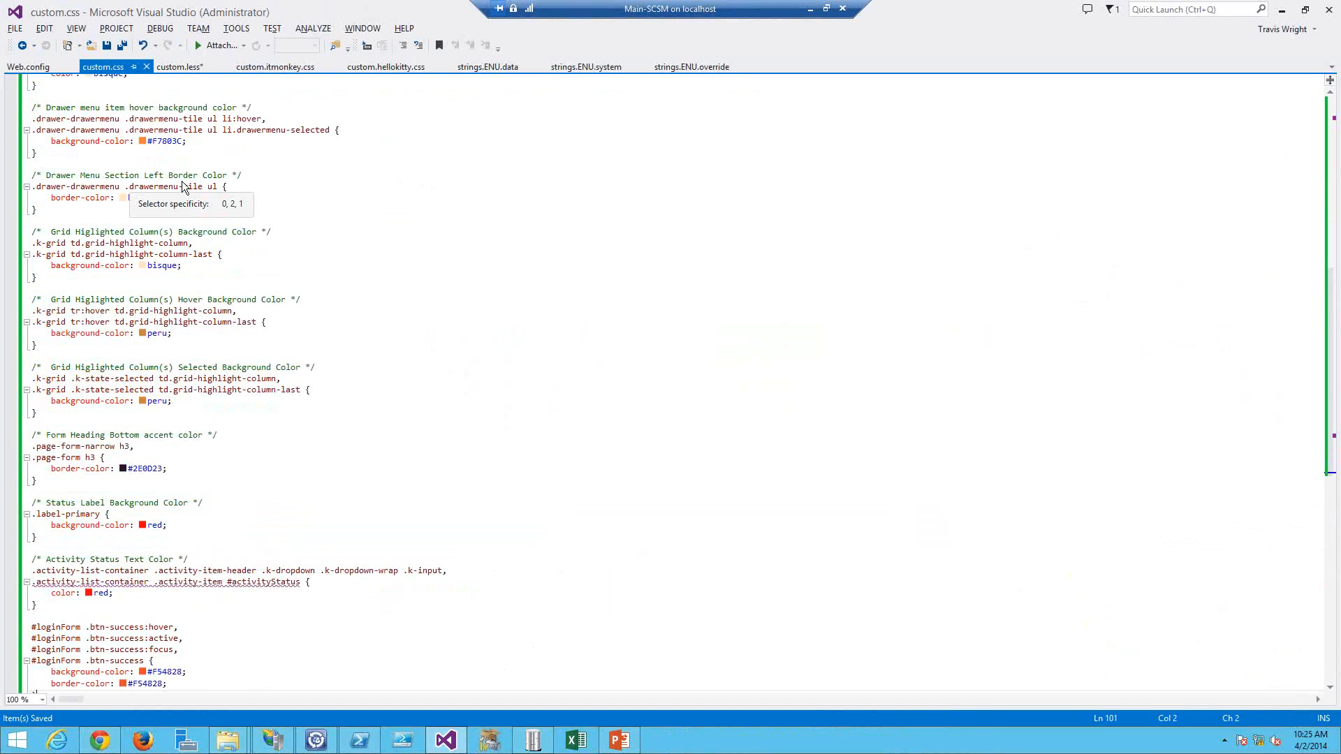
# Step: Refresh the portal in the browser to view the IT monkey orange theme
pyautogui.hotkey('alt', 'Tab')
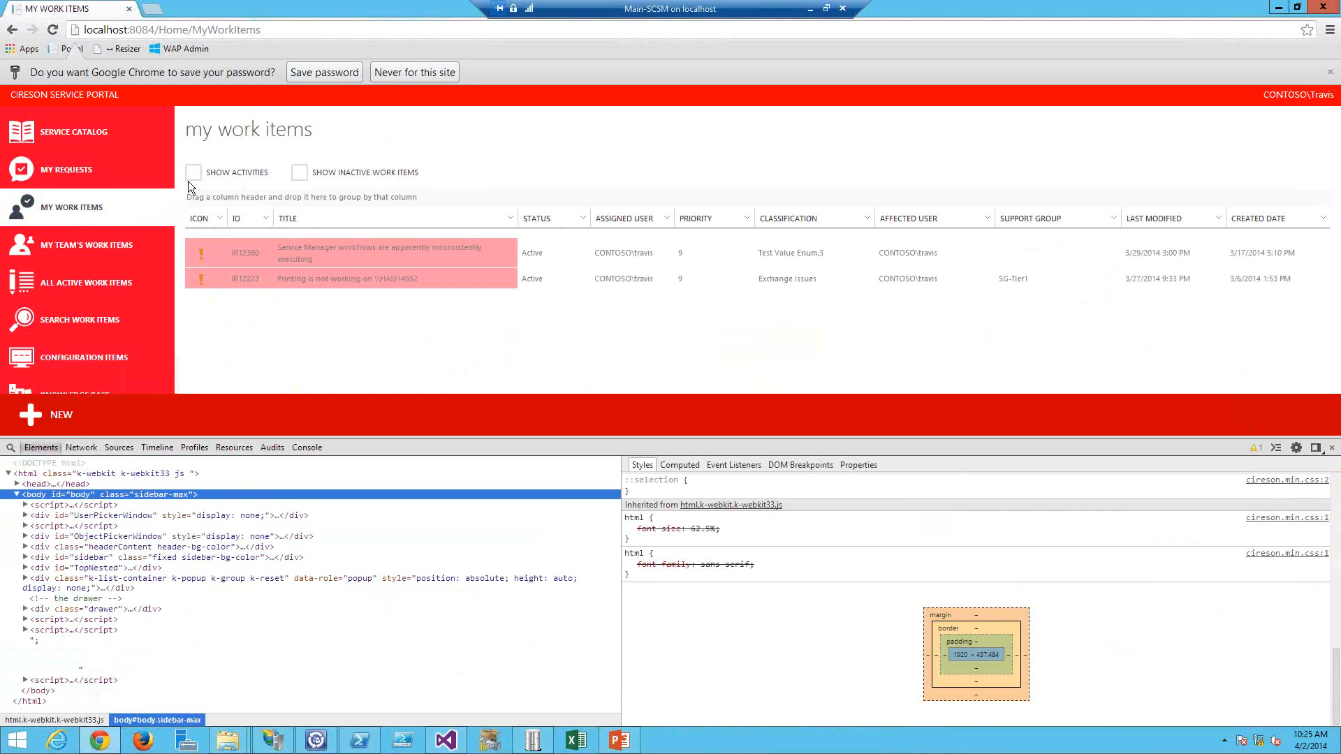
pyautogui.press('F5')
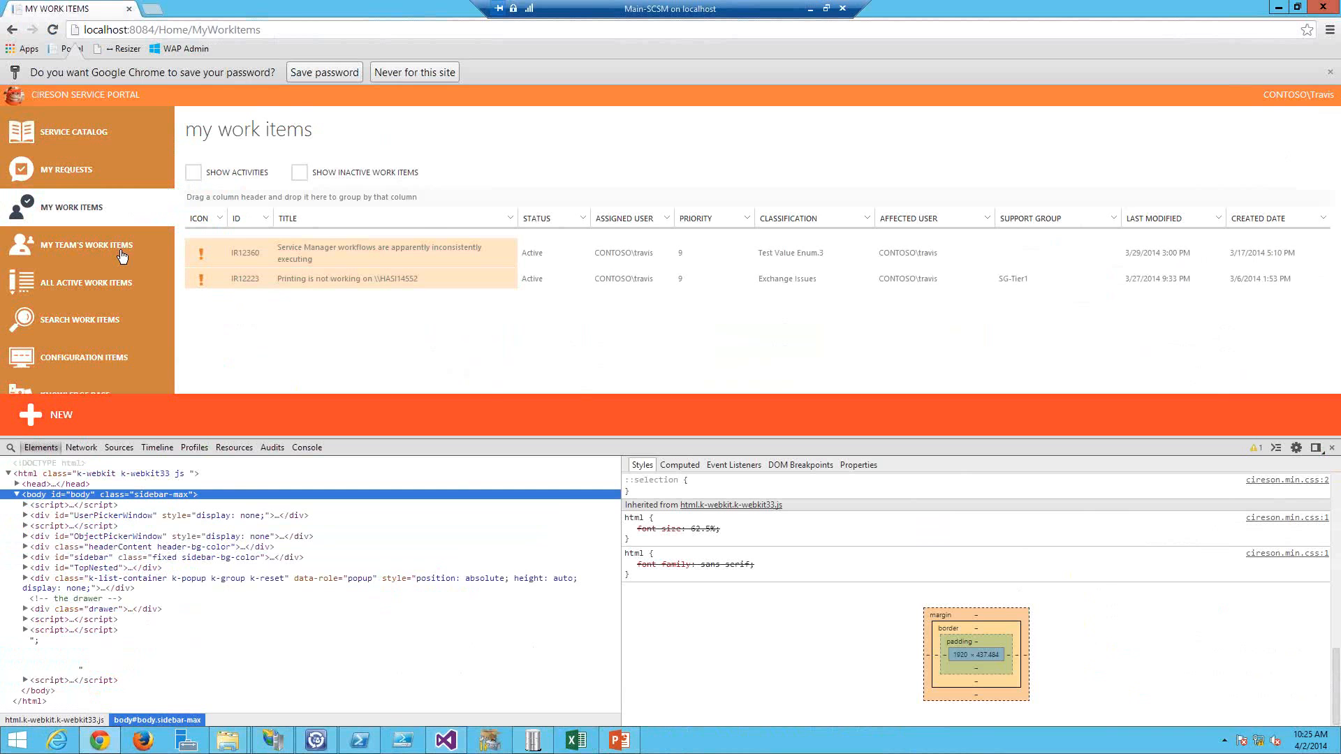
pyautogui.click(121, 256)
# Step: Examine the base64 header image code in the custom.itmonkey.css header content rule
pyautogui.hotkey('alt', 'Tab')
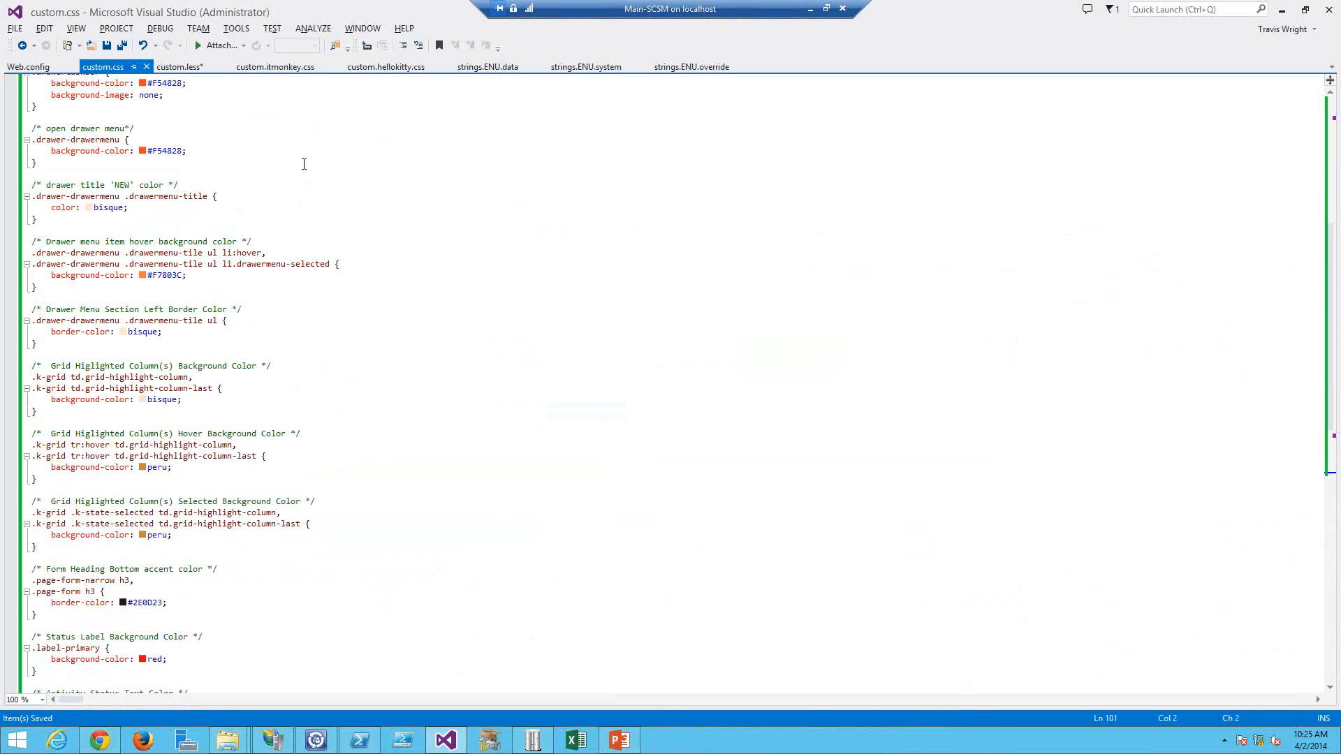
pyautogui.click(271, 68)
pyautogui.scroll(6, 223, 94)
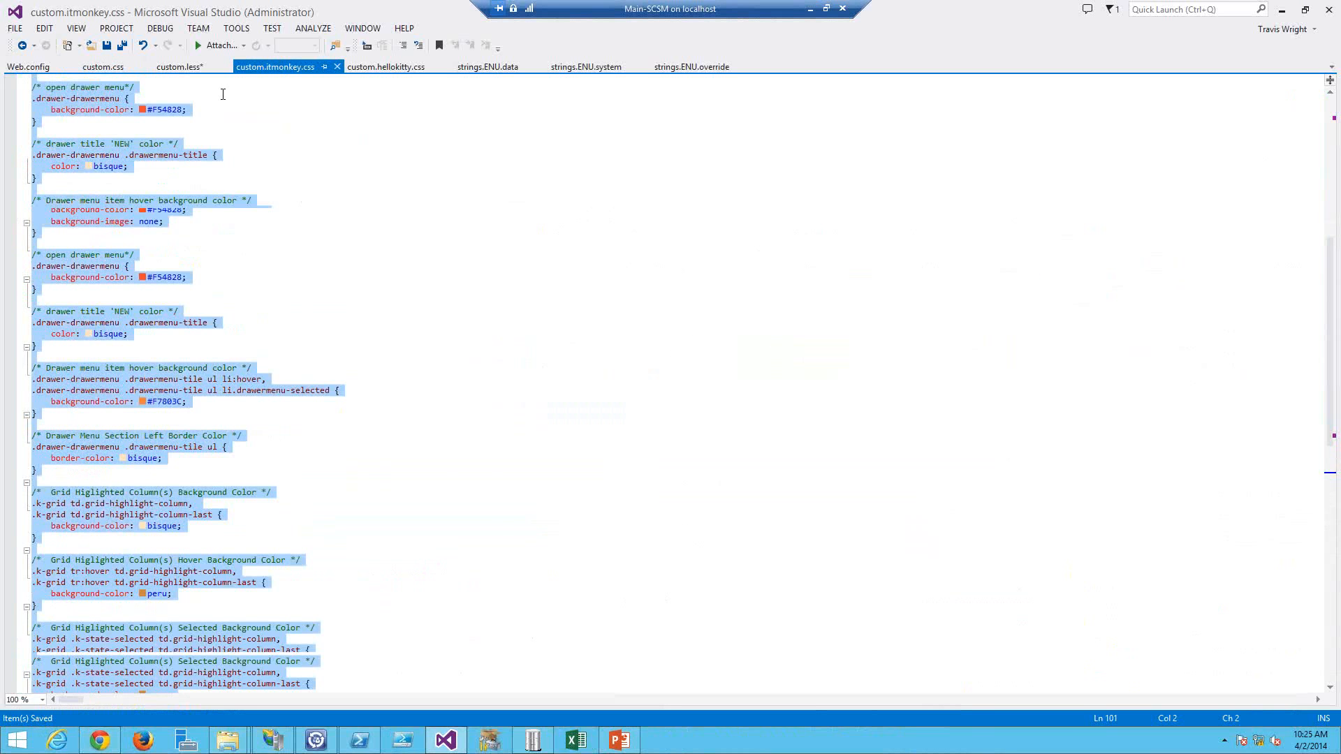
pyautogui.scroll(8, 223, 94)
pyautogui.click(240, 98)
pyautogui.scroll(2, 240, 98)
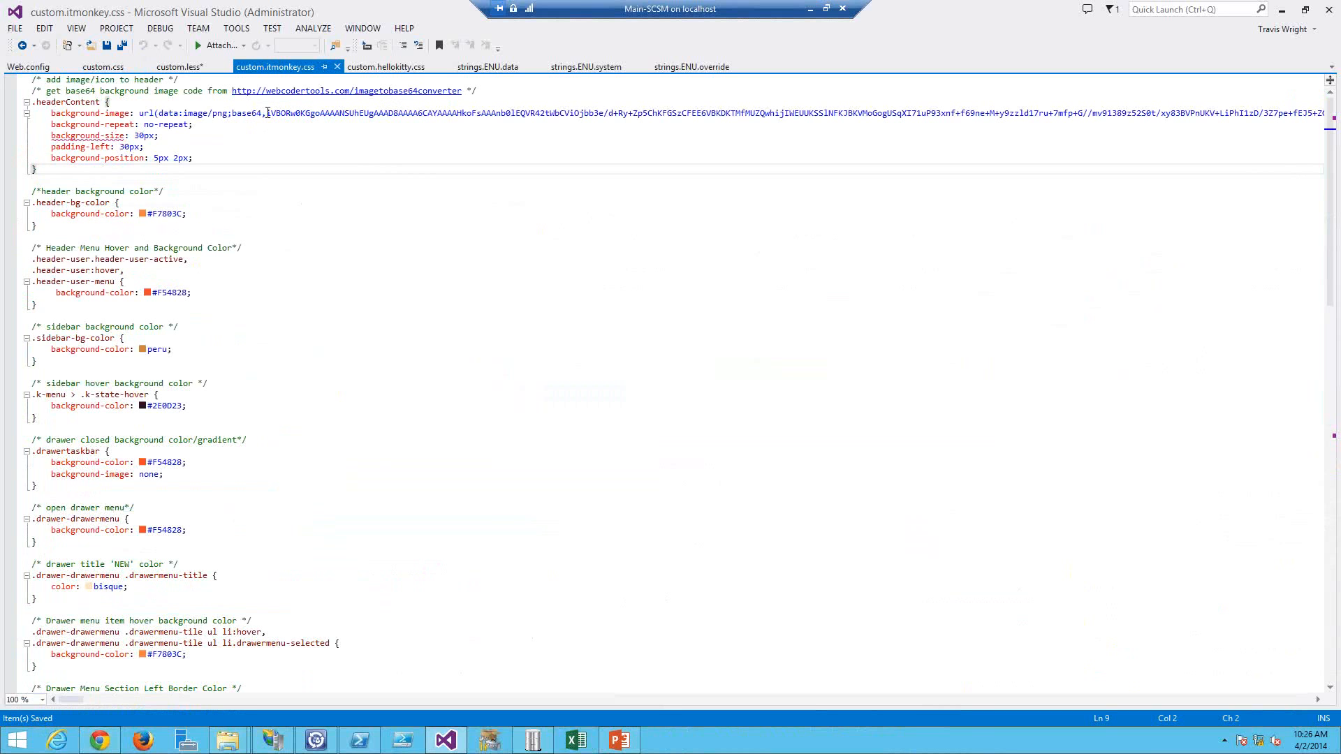
pyautogui.click(268, 112)
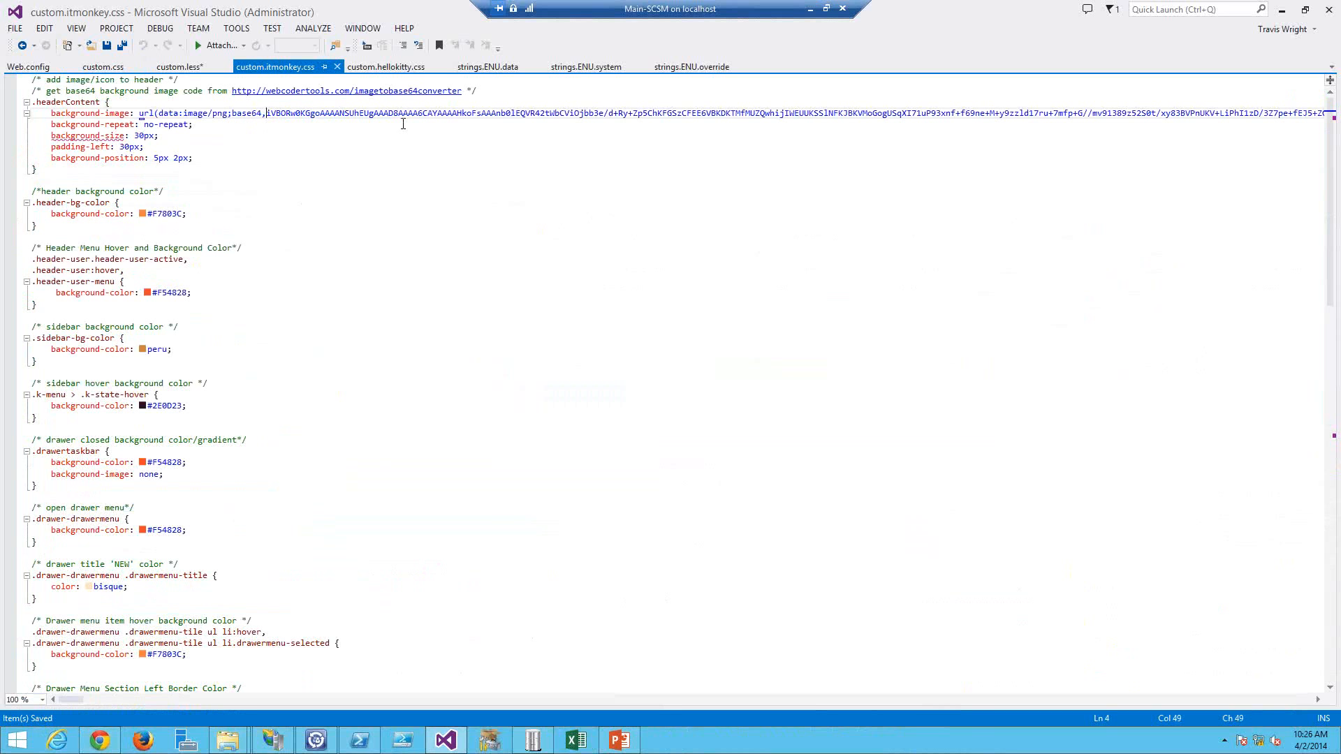
pyautogui.hotkey('shift', 'End')
pyautogui.hotkey('shift', 'Left')
pyautogui.hotkey('shift', 'Left')
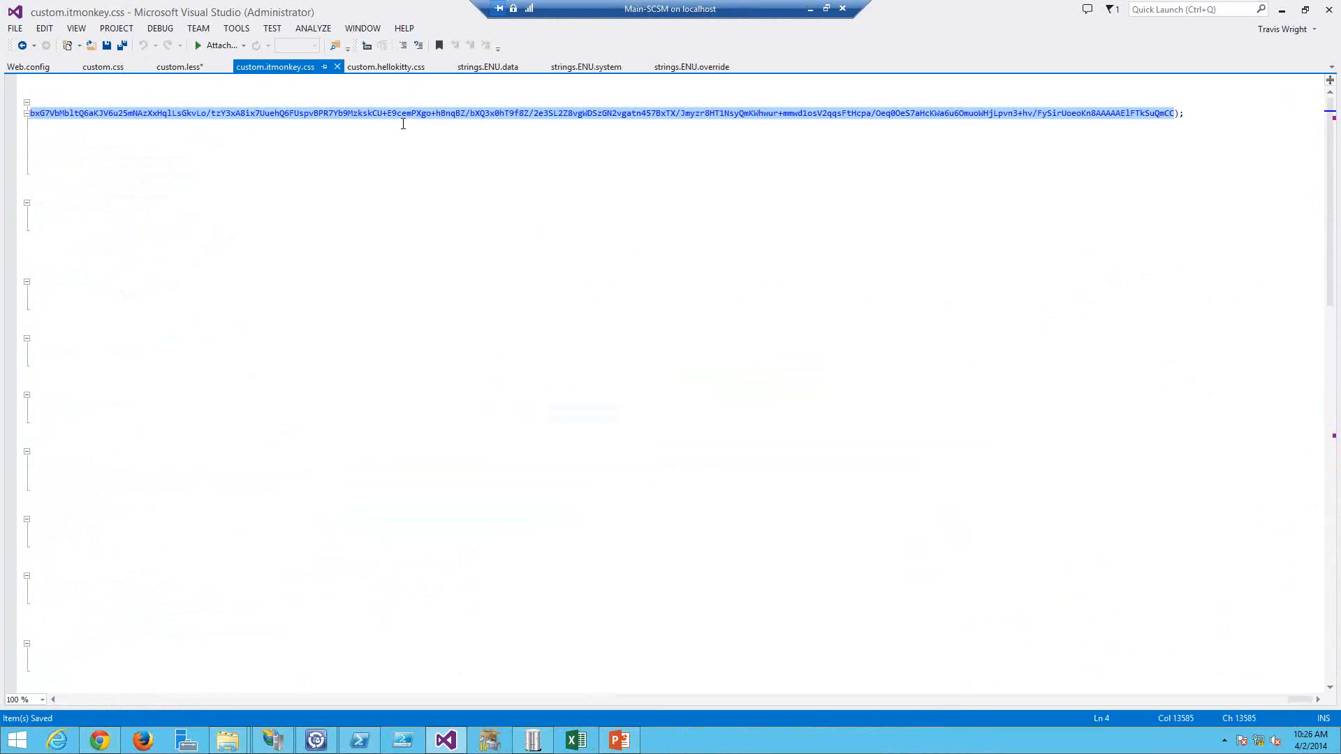
pyautogui.press('Home')
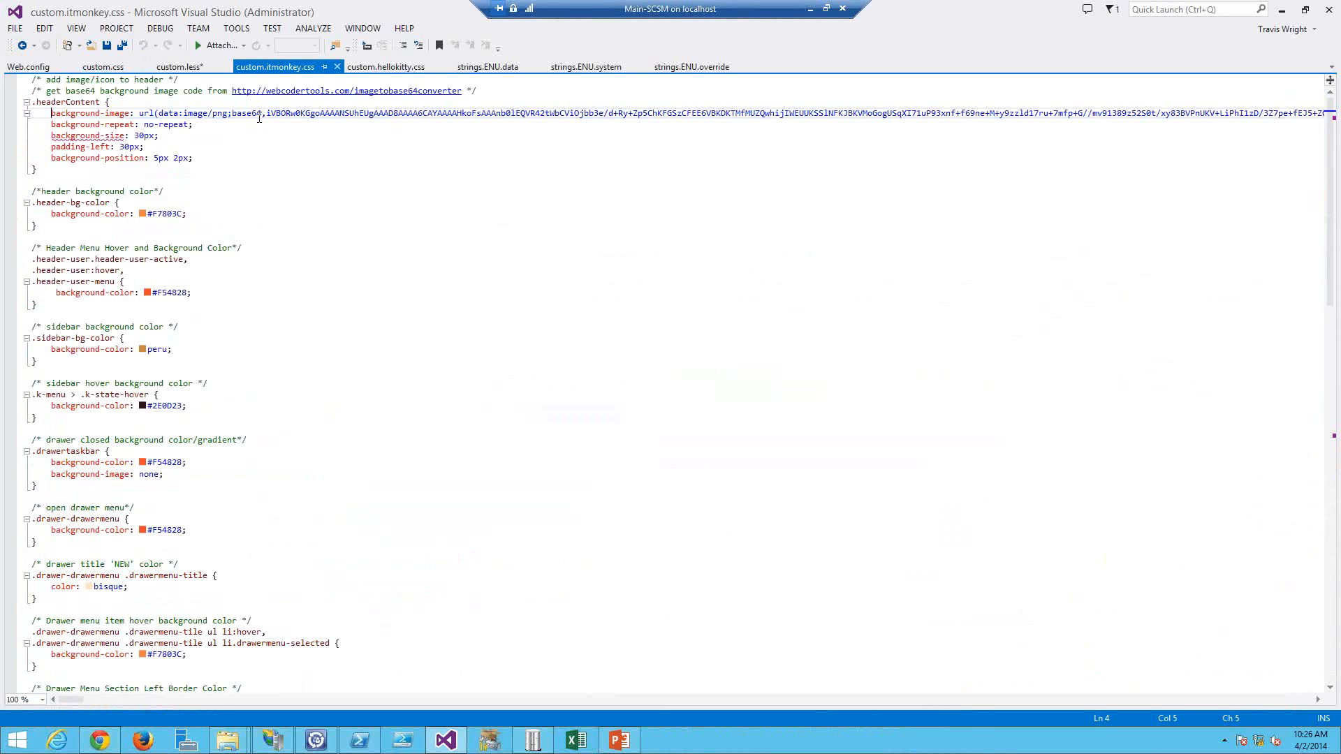
# Step: Copy the entire contents of custom.hellokitty.css and paste them over the contents of custom.css
pyautogui.hotkey('alt', 'Tab')
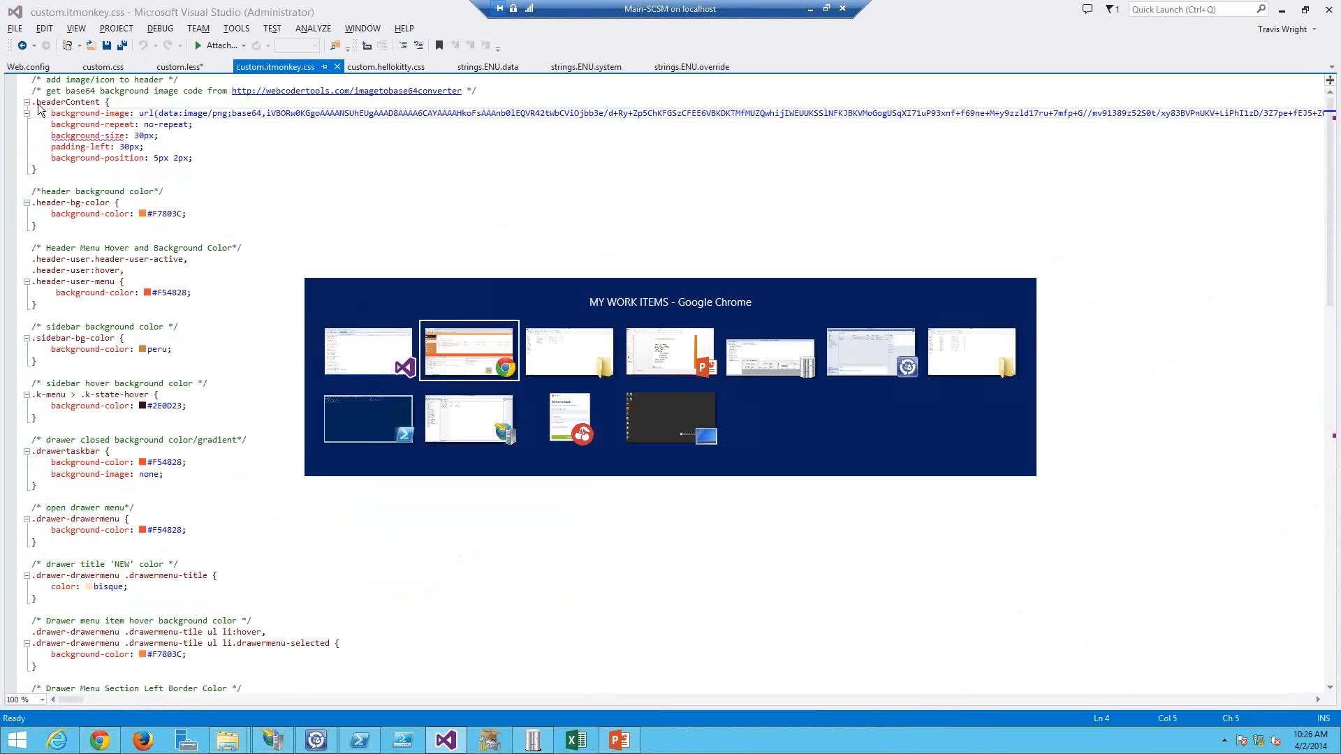
pyautogui.hotkey('alt', 'Tab')
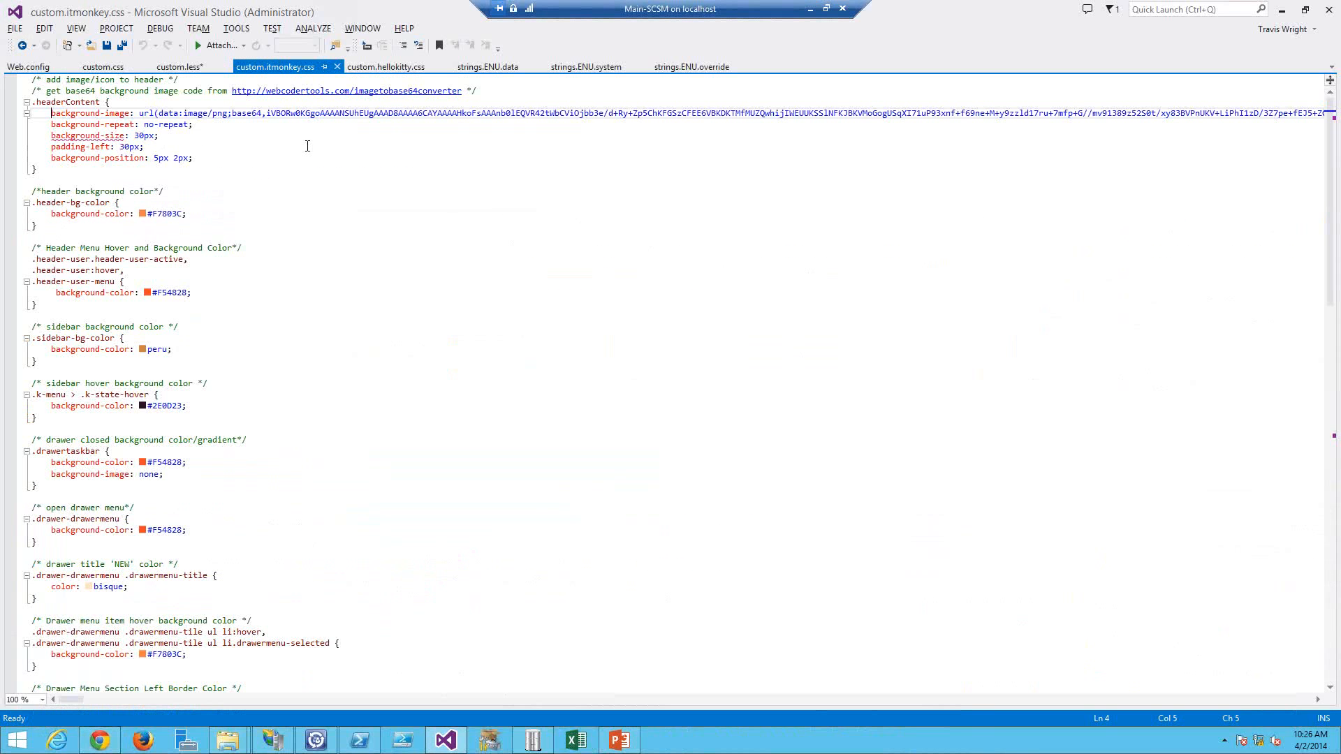
pyautogui.click(373, 70)
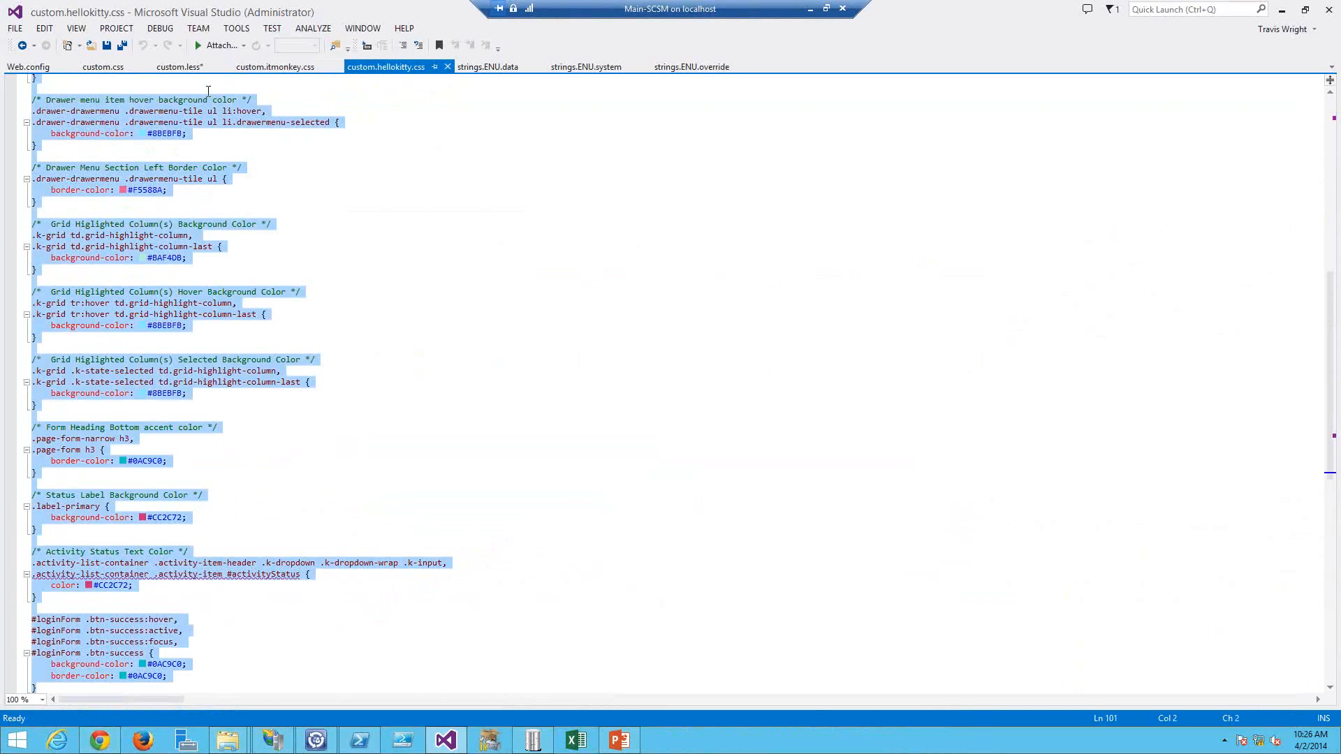
pyautogui.click(105, 68)
pyautogui.hotkey('ctrl', 'v')
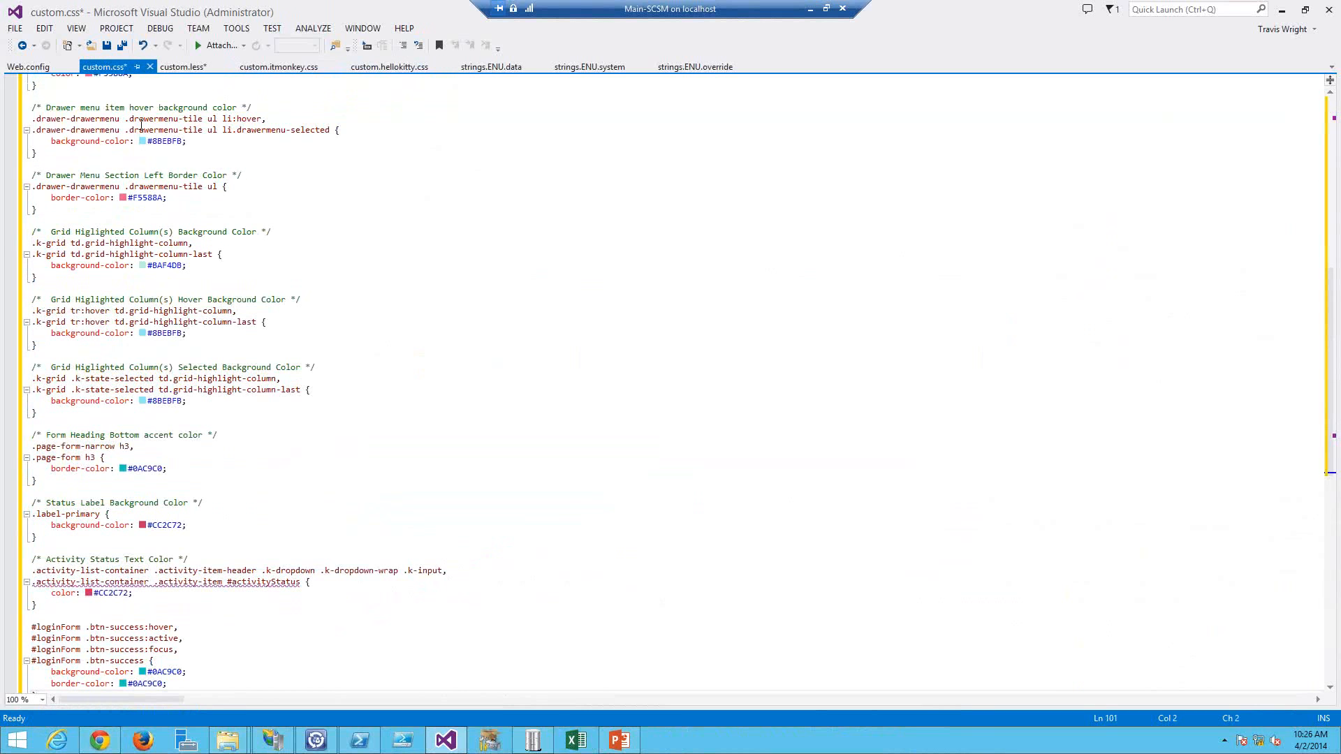
# Step: Refresh the portal in the browser to view the Hello Kitty theme
pyautogui.hotkey('alt', 'Tab')
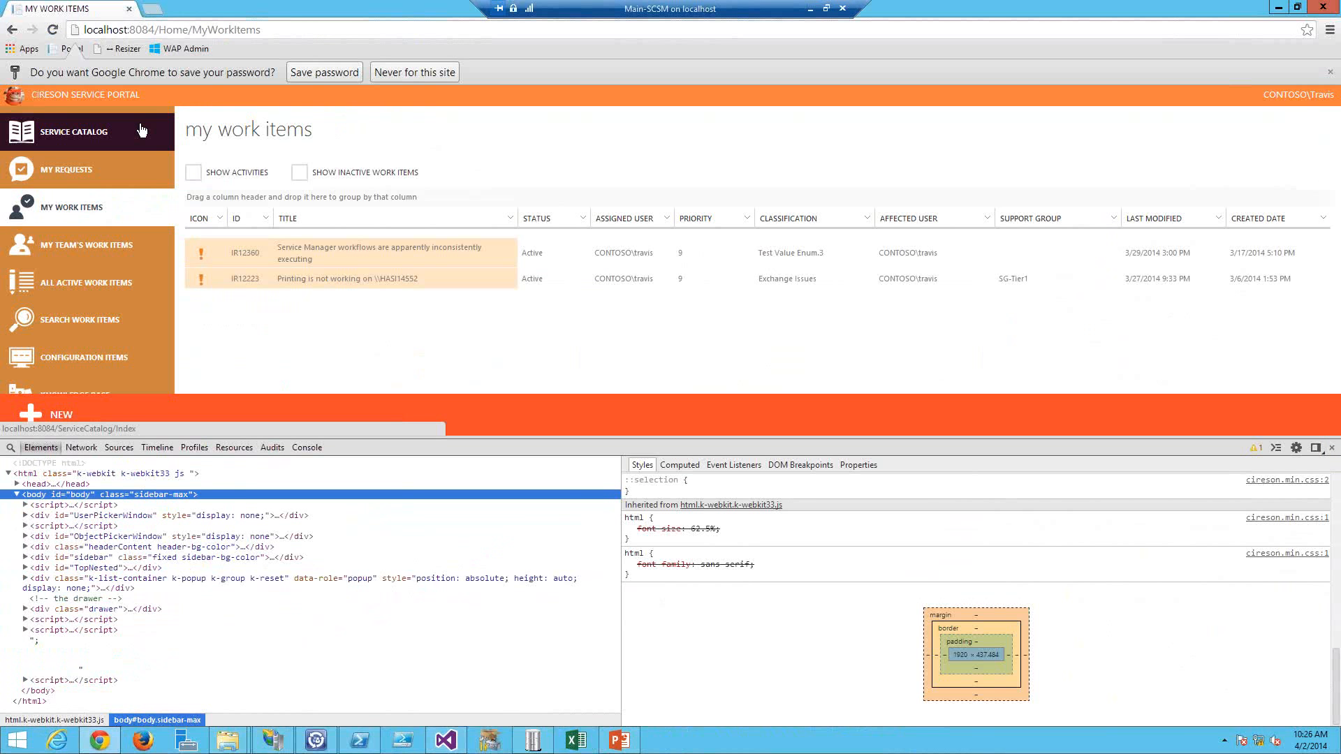
pyautogui.press('F5')
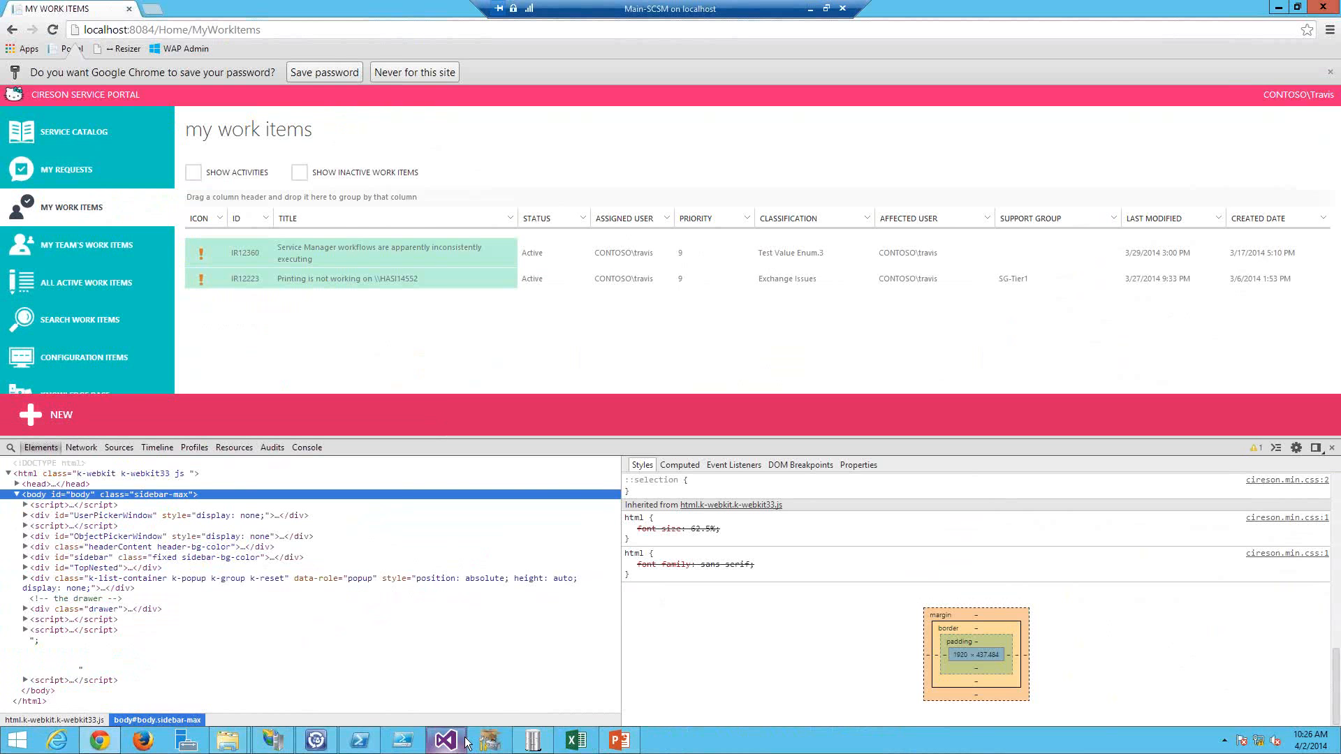
# Step: Switch to PowerPoint and open the Theme Contest slide of the presentation
pyautogui.click(619, 740)
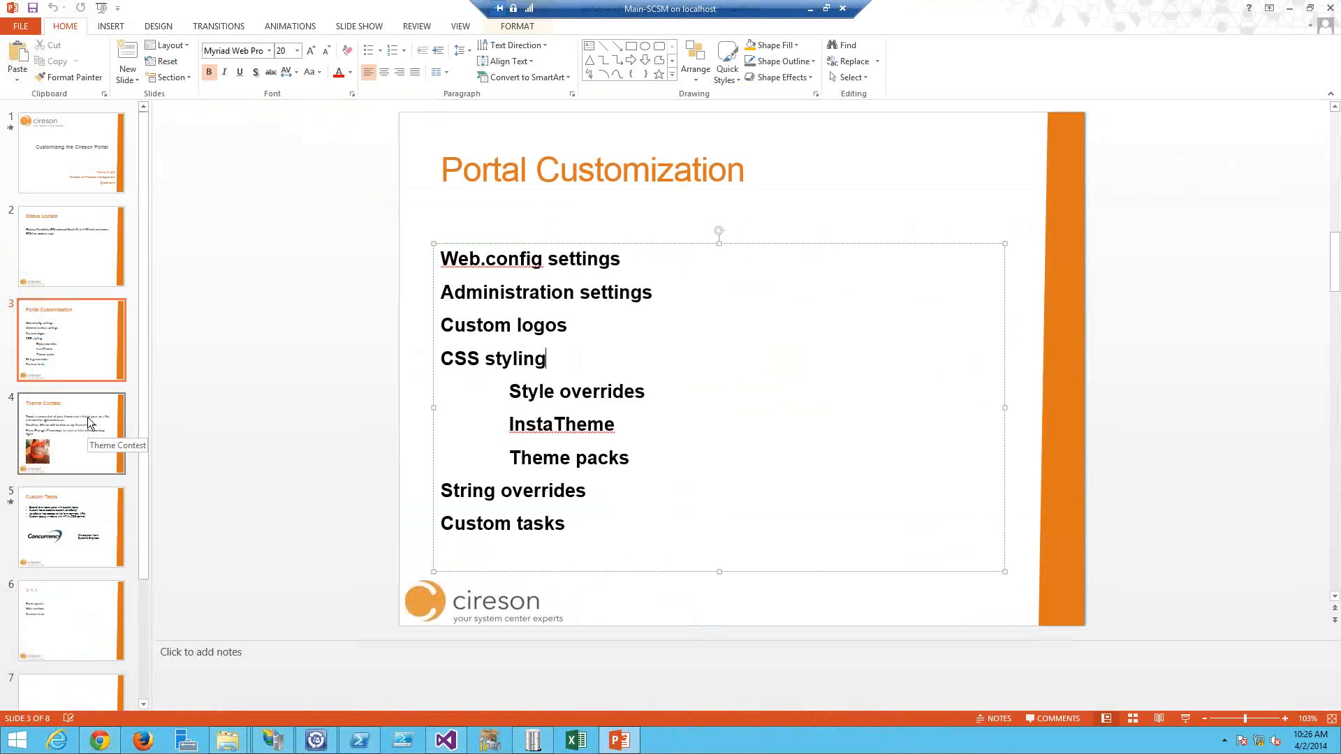
pyautogui.click(87, 422)
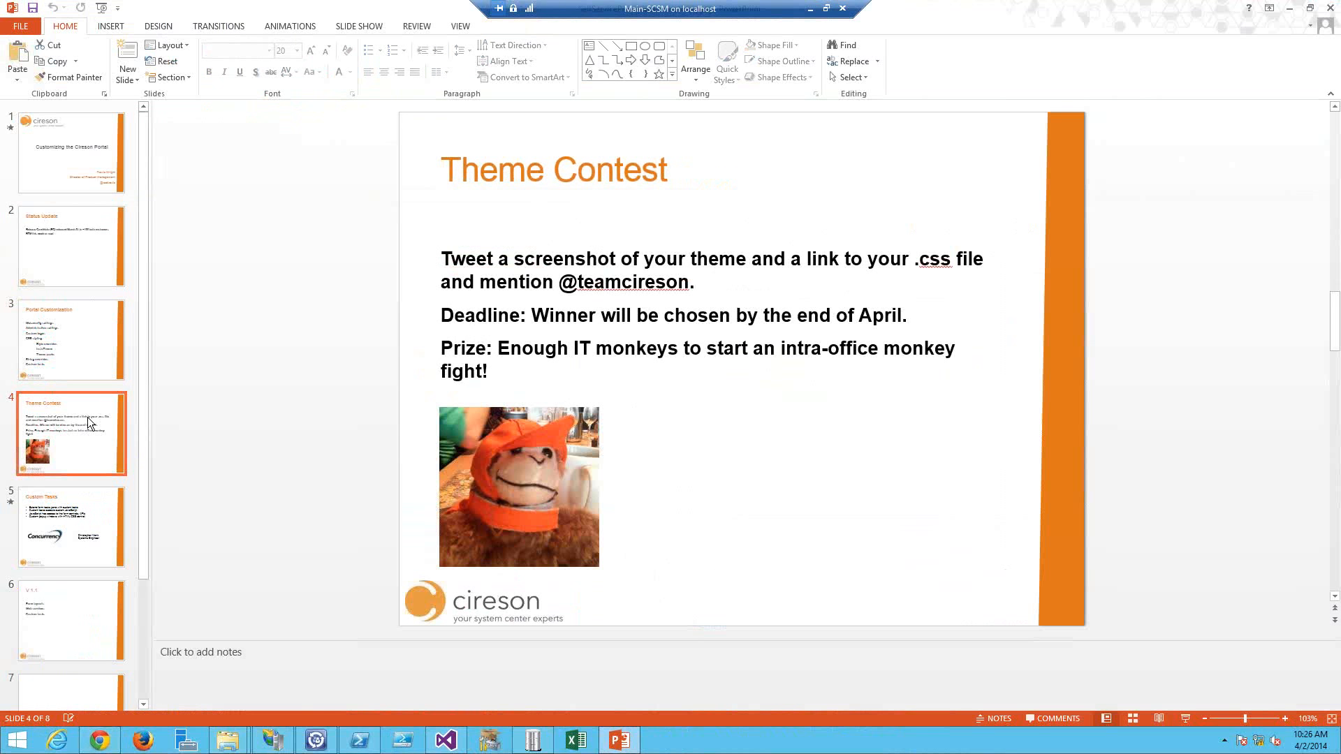
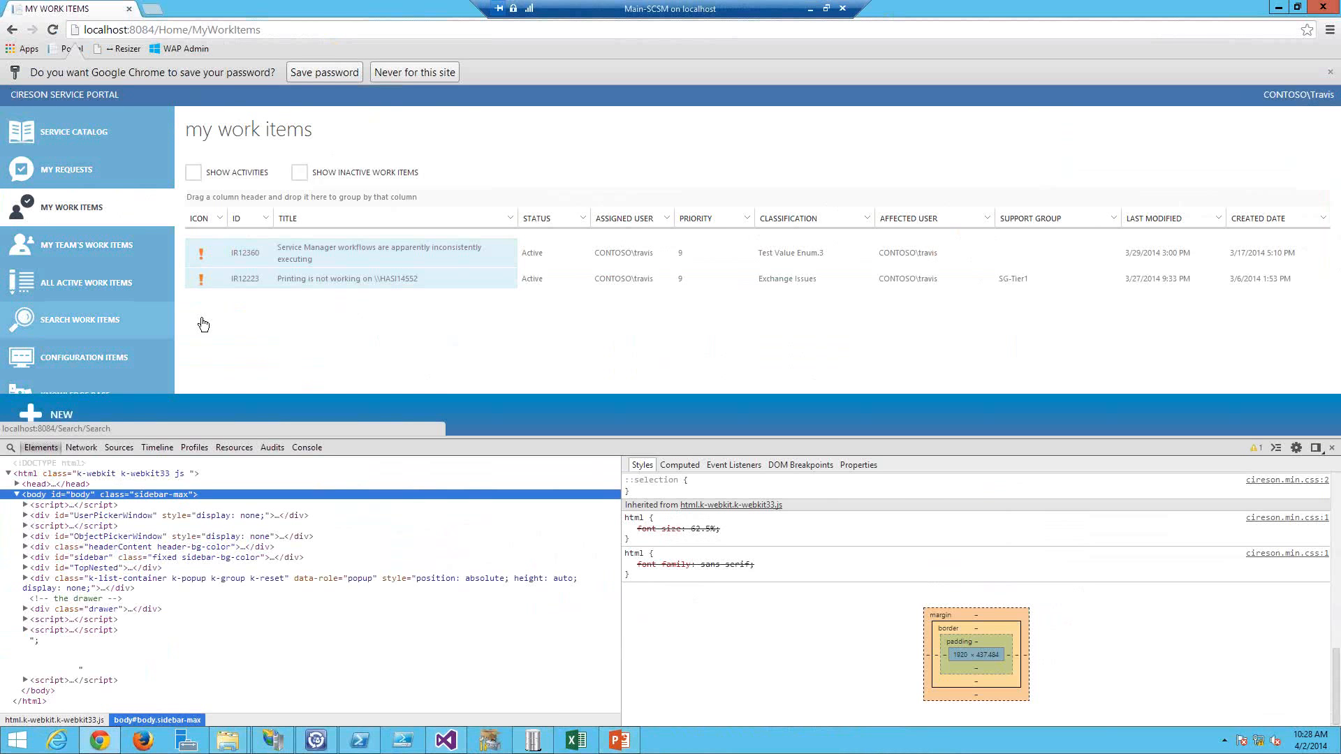
# Step: Close the developer tools and browse to the portal's Strings folder in C:\Projects\8084 to examine the string files
pyautogui.click(1331, 449)
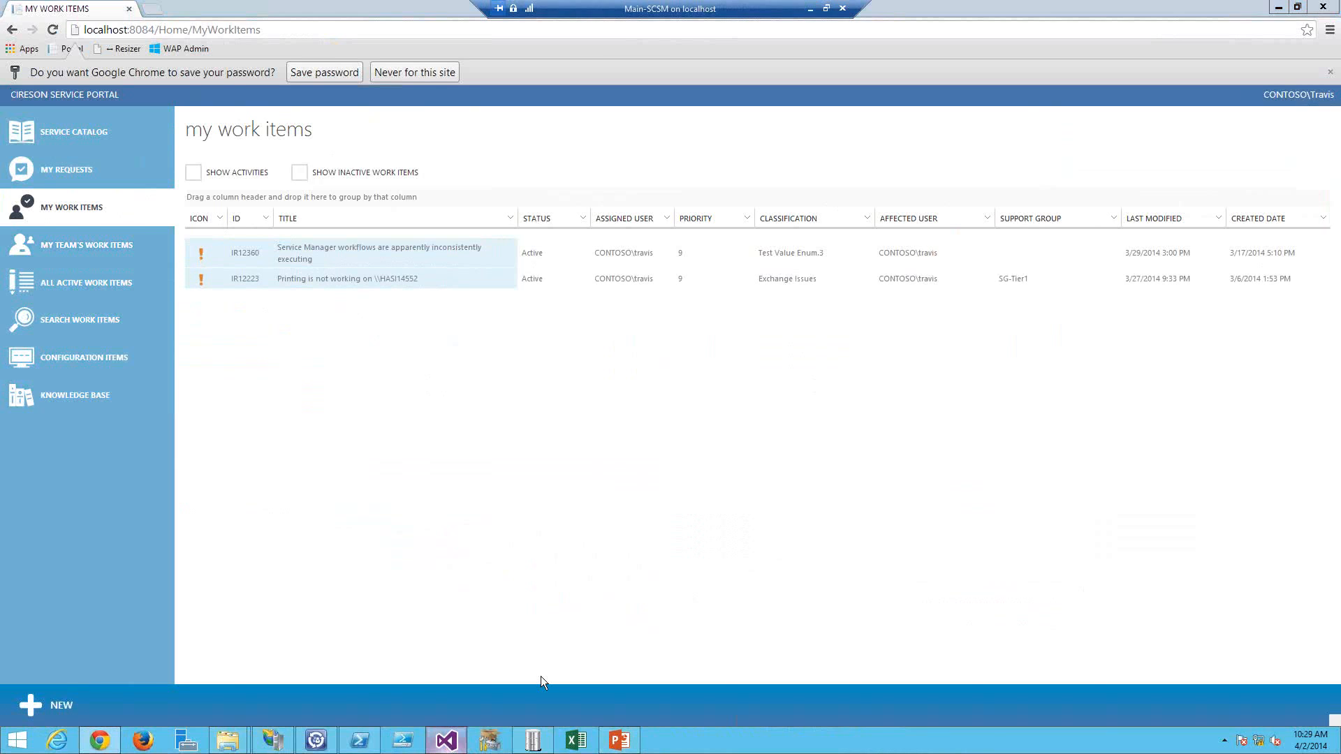
pyautogui.click(447, 740)
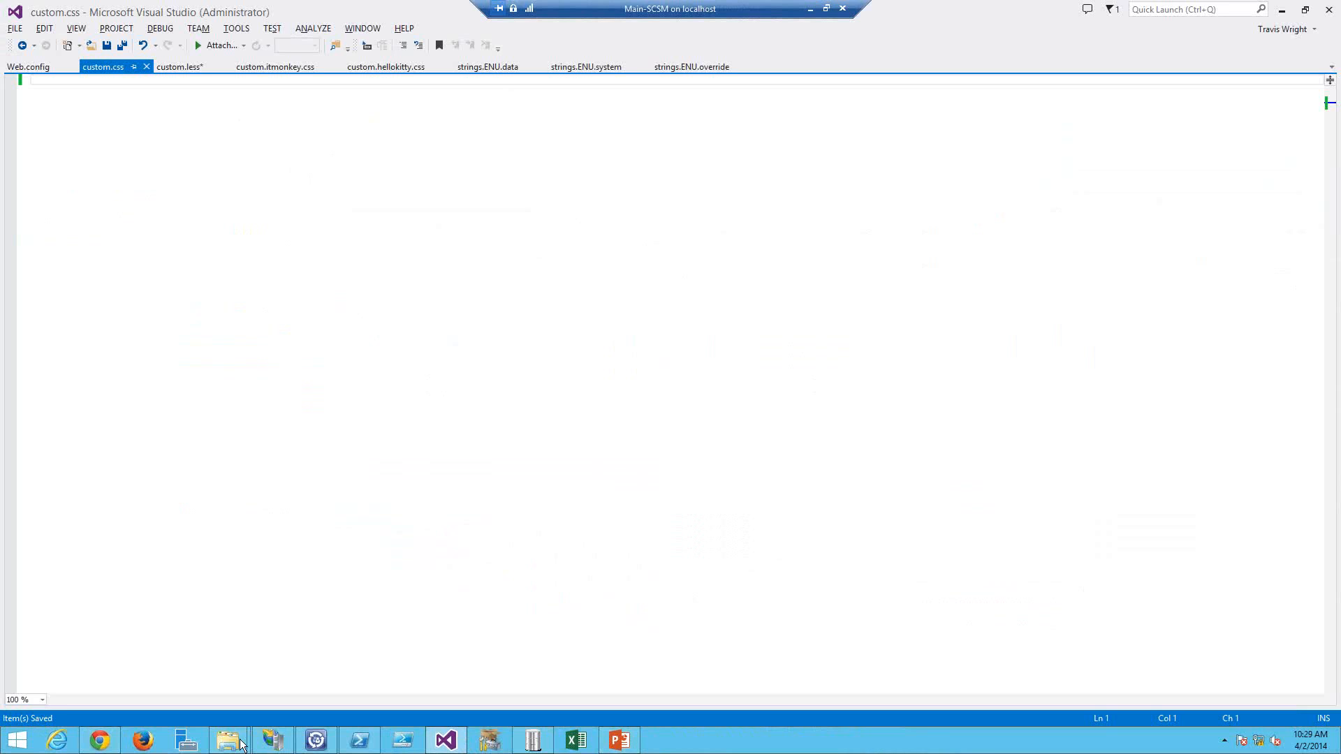
pyautogui.moveTo(241, 744)
pyautogui.click(262, 677)
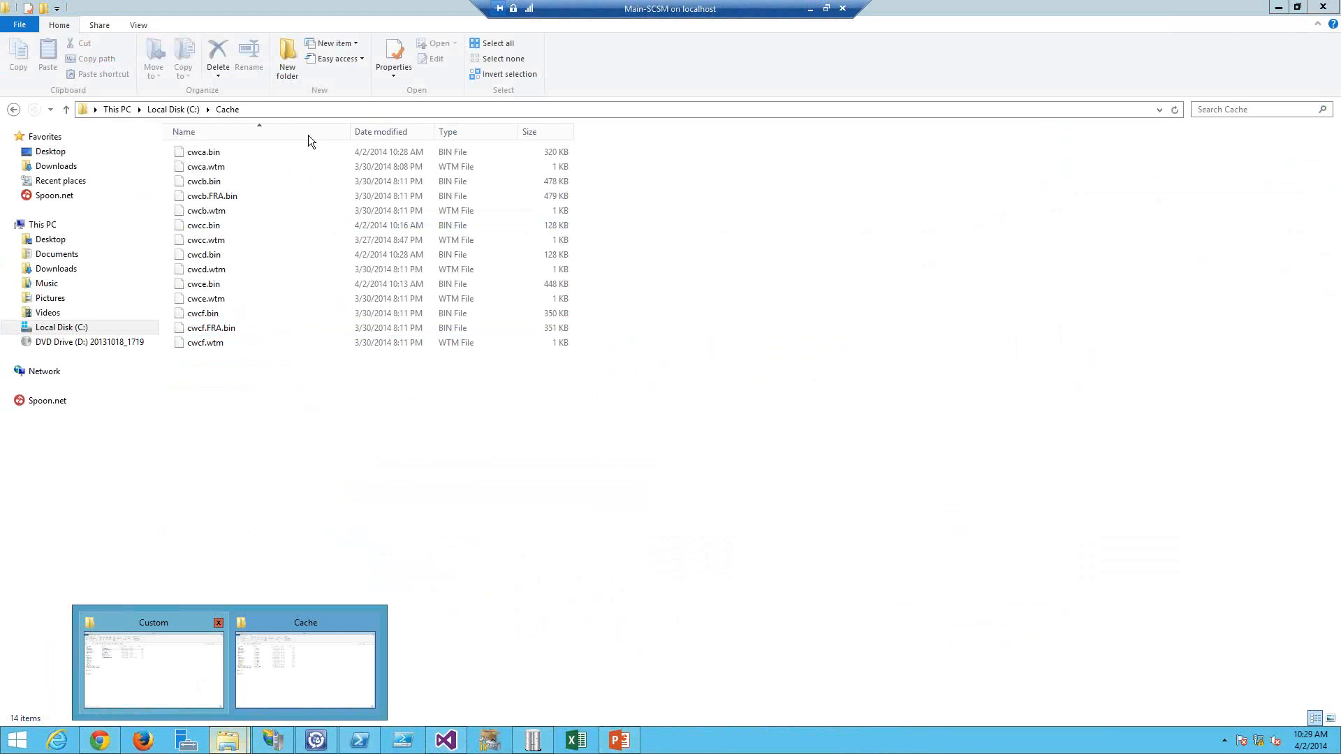
pyautogui.click(308, 110)
pyautogui.click(269, 110)
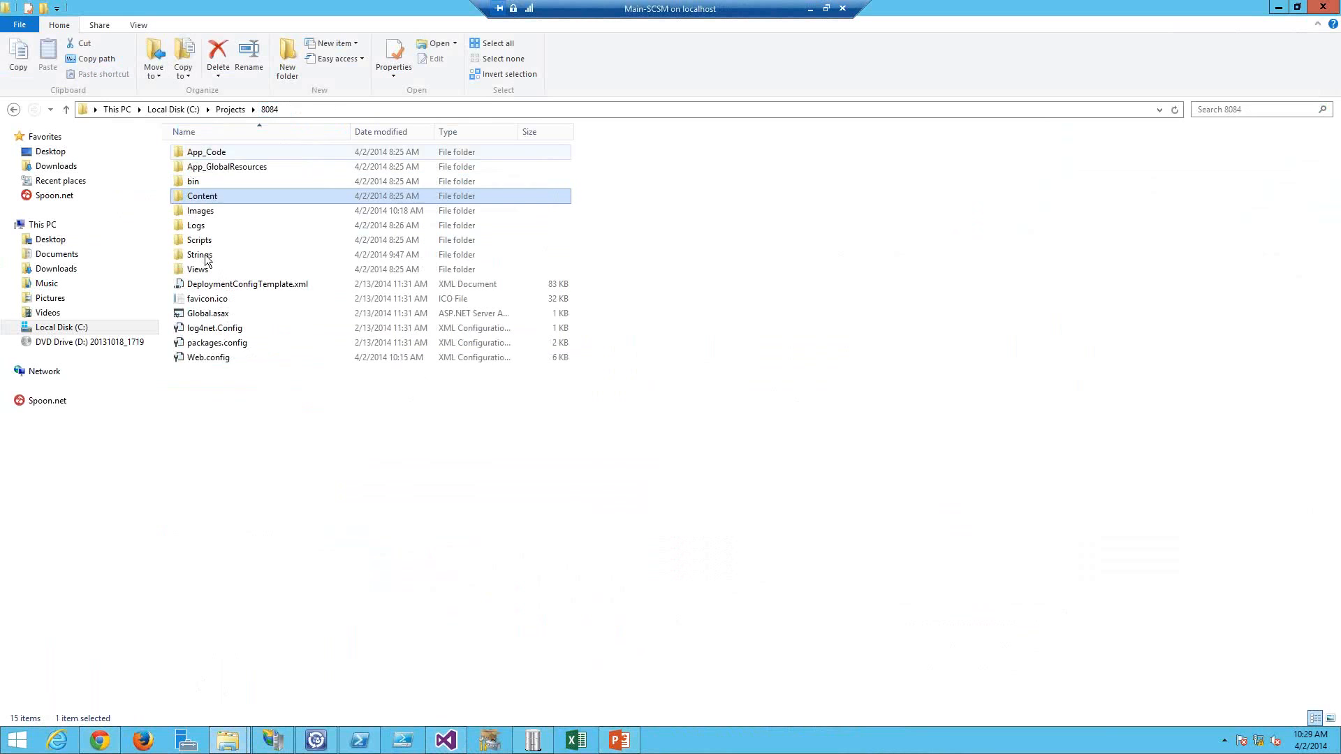
pyautogui.doubleClick(203, 256)
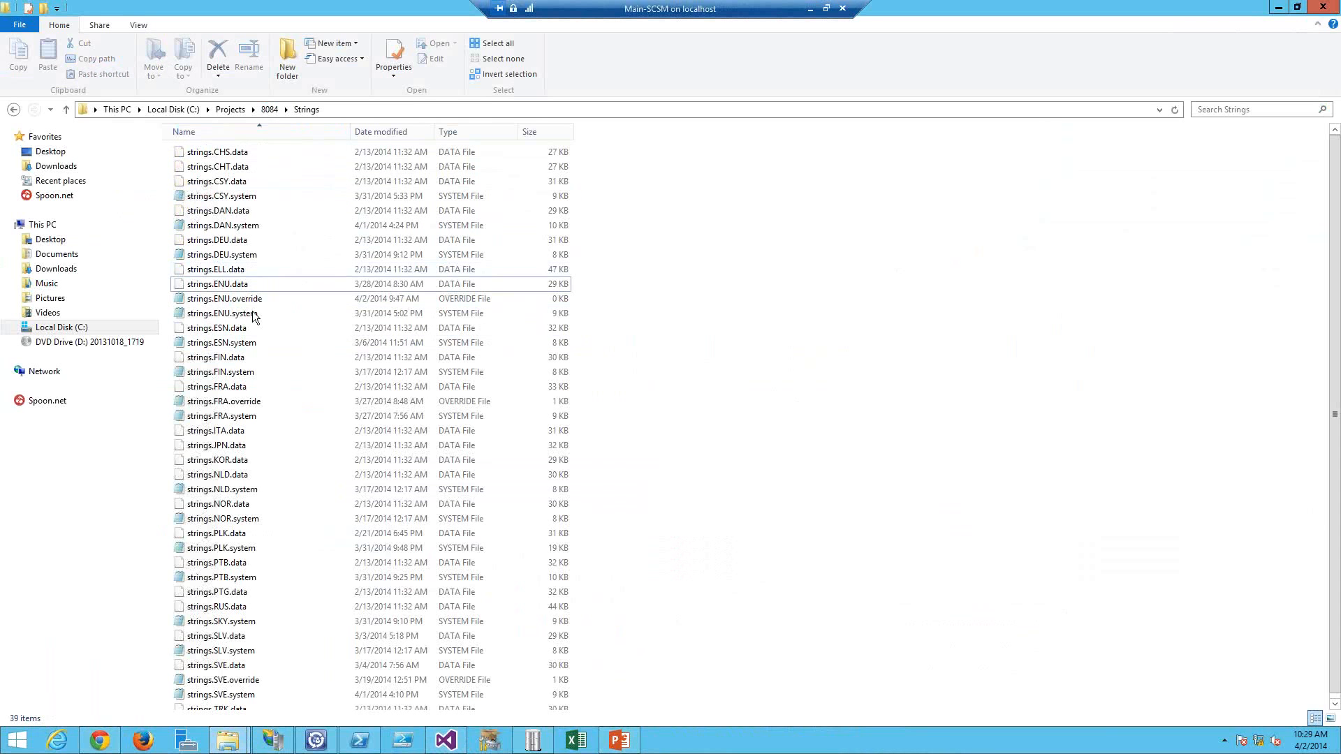
pyautogui.keyDown('shift'); pyautogui.click(253, 313); pyautogui.keyUp('shift')
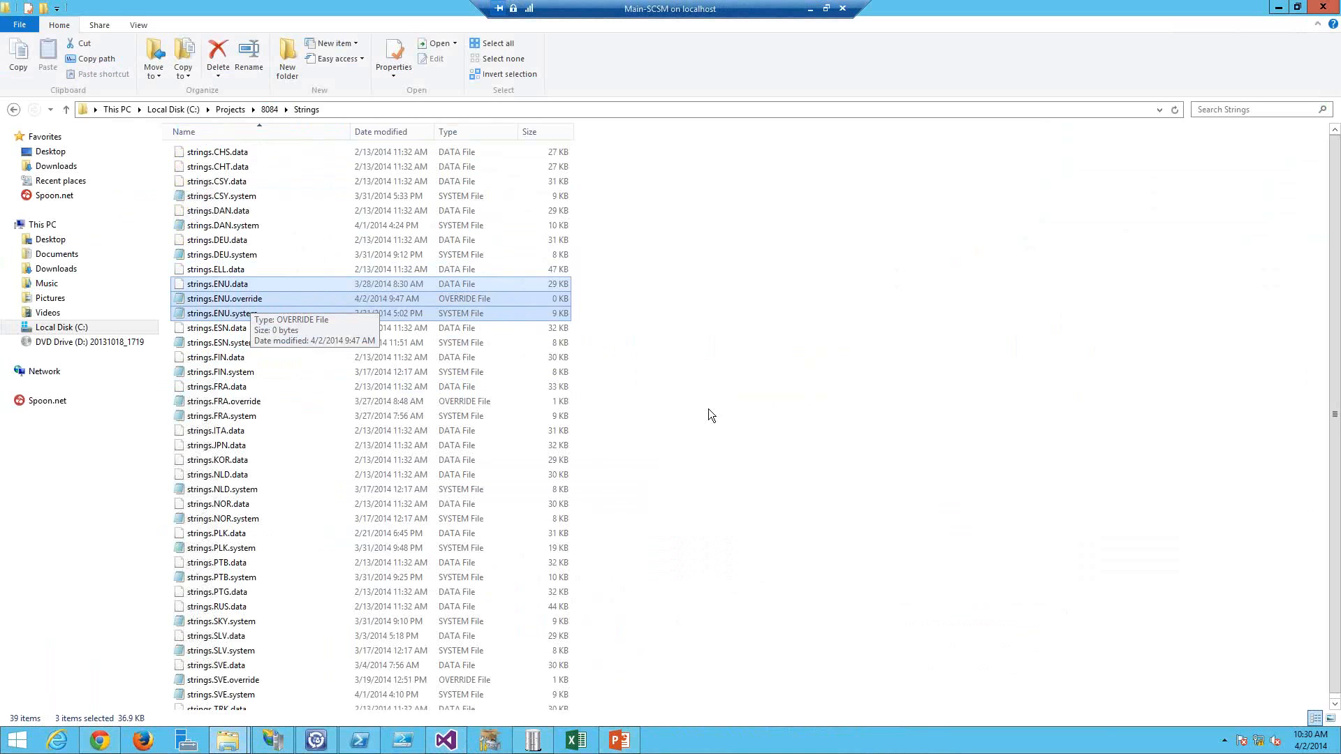
pyautogui.click(724, 426)
pyautogui.hotkey('alt', 'Tab')
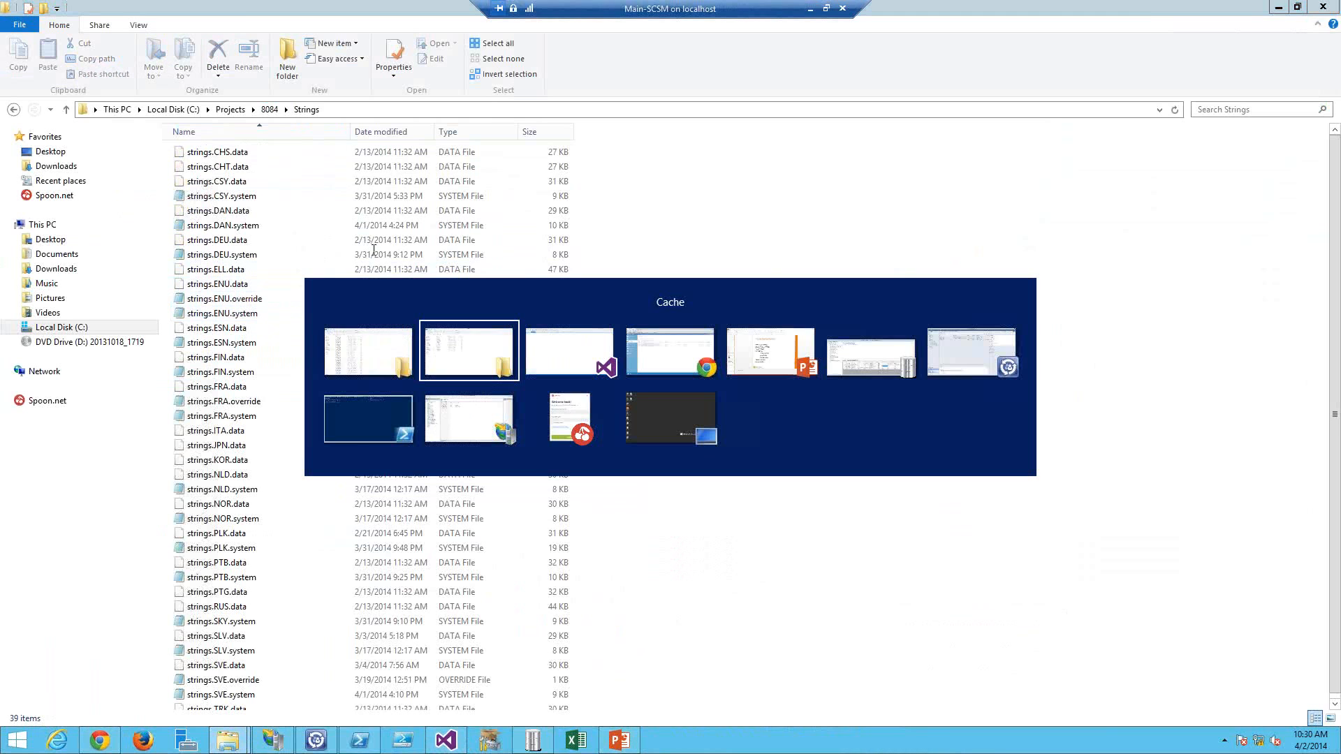
# Step: Copy the ConfigurationMenuTitle line from strings.ENU.system into strings.ENU.override and save it
pyautogui.click(475, 71)
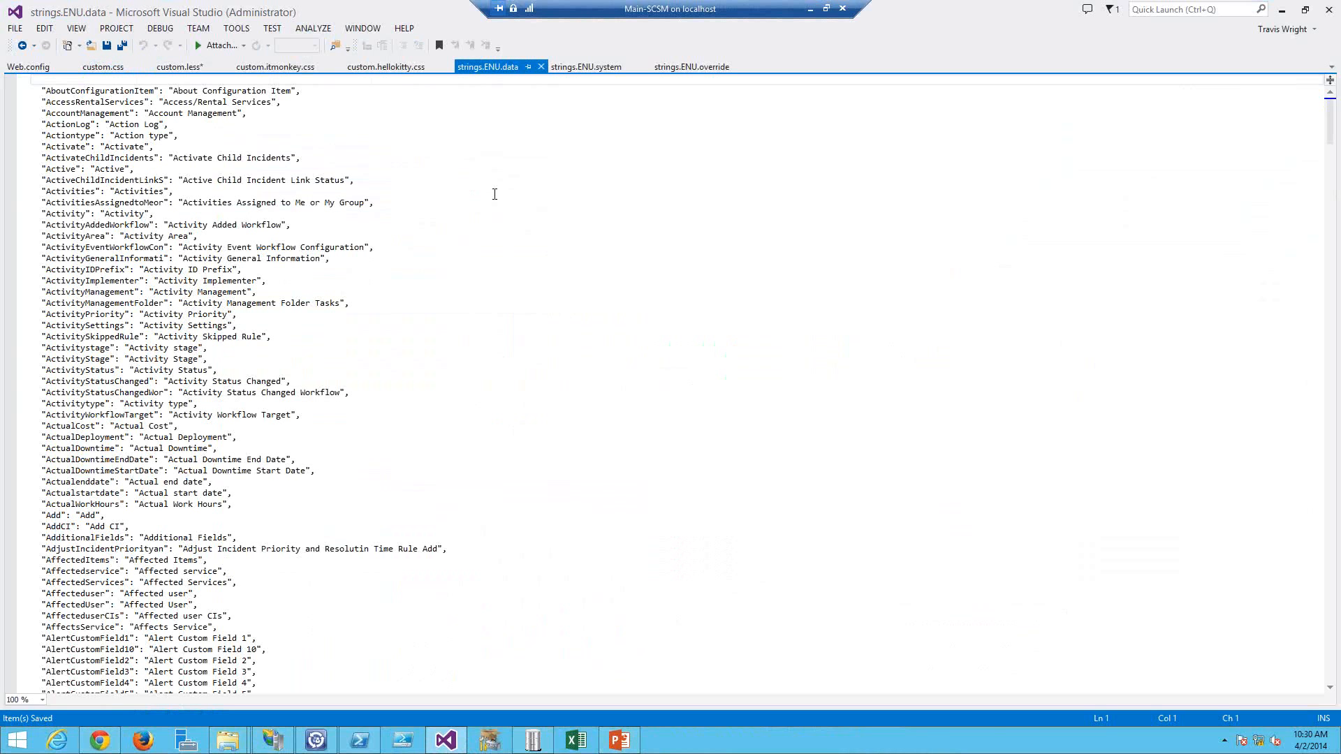
pyautogui.click(582, 68)
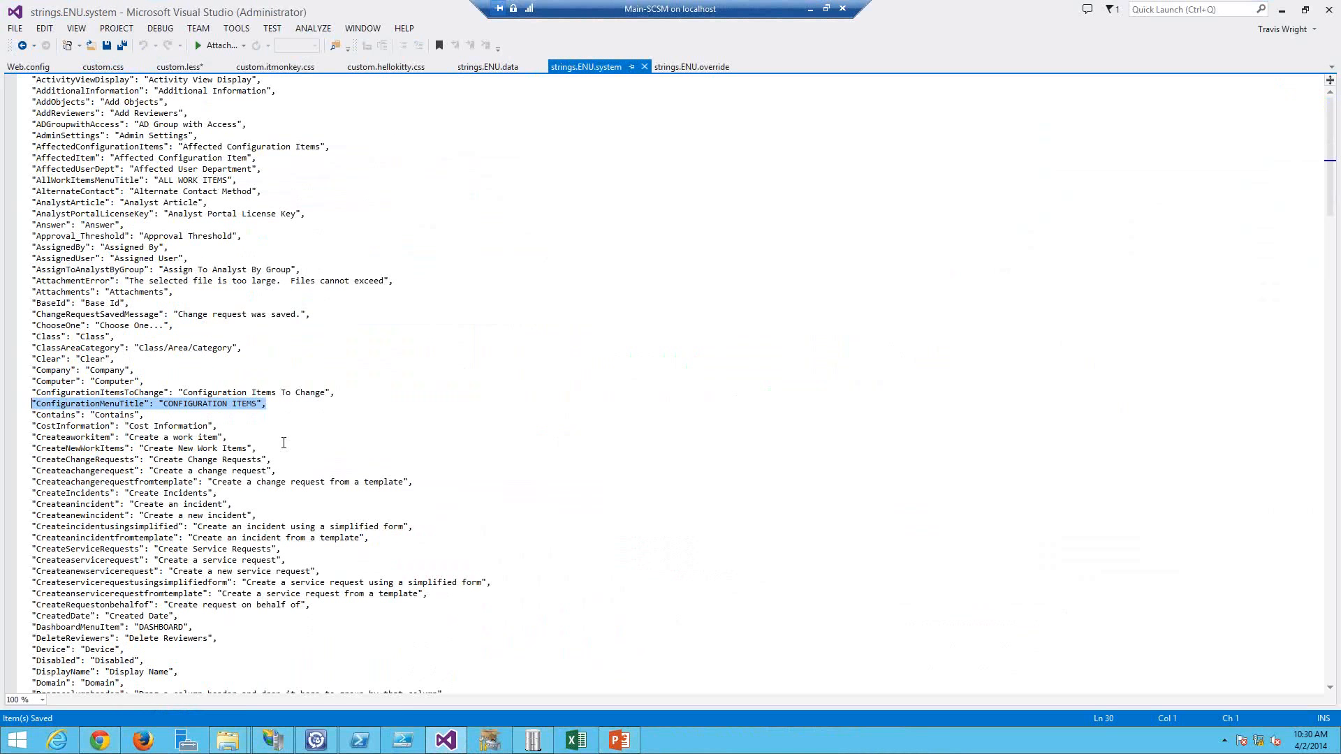
pyautogui.click(284, 404)
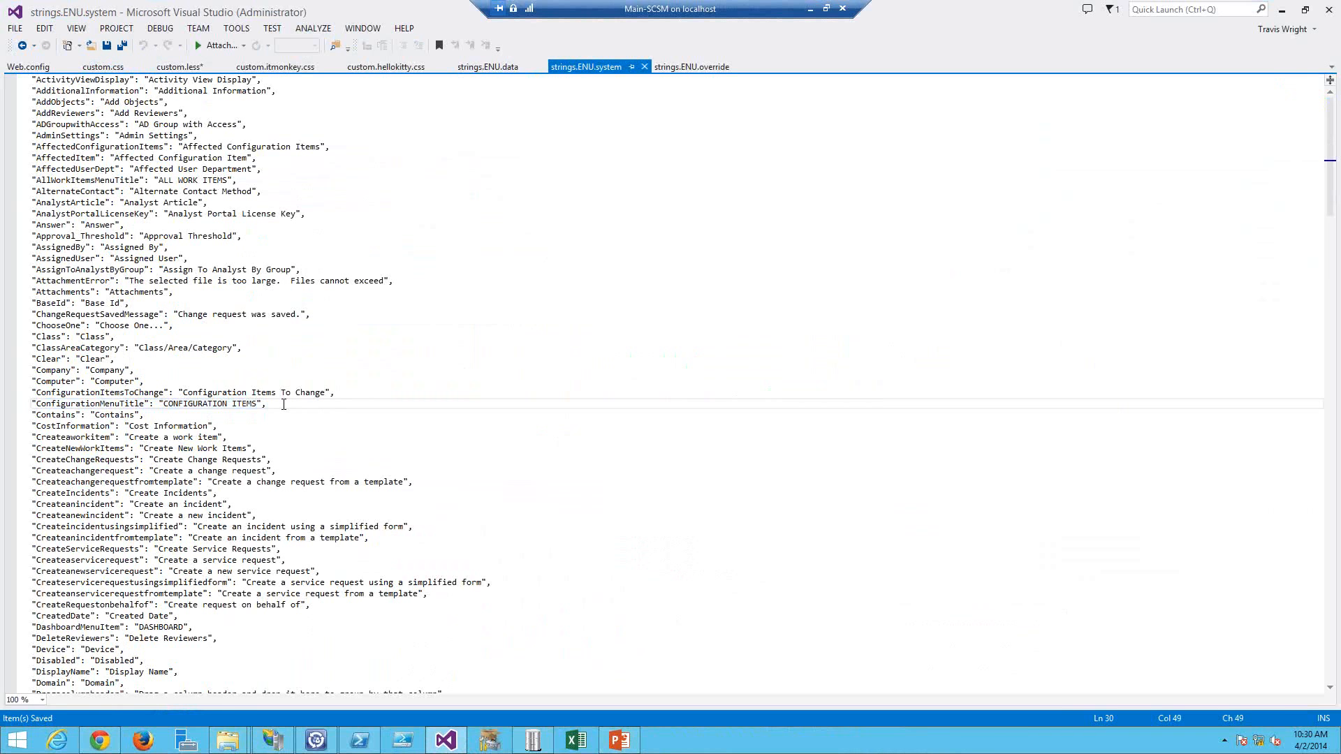
pyautogui.hotkey('shift', 'Home')
pyautogui.hotkey('ctrl', 'c')
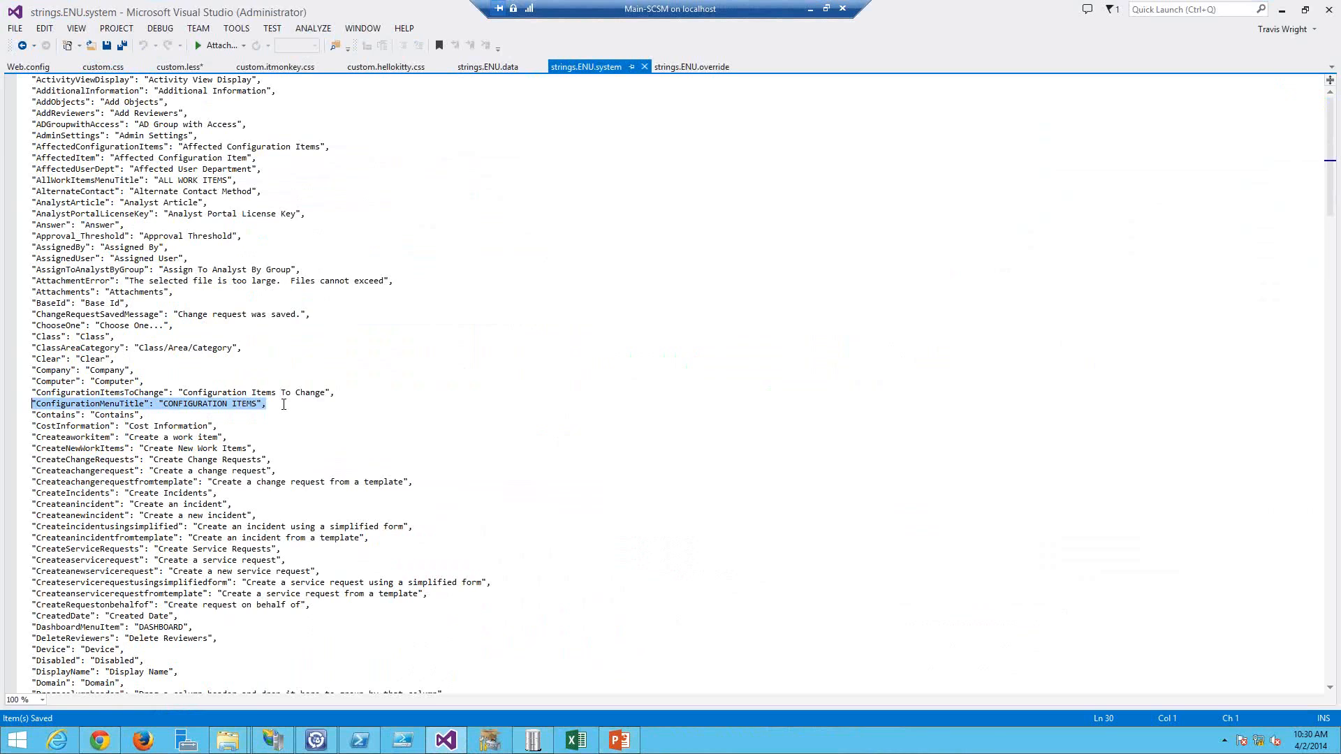
pyautogui.hotkey('alt', 'Tab')
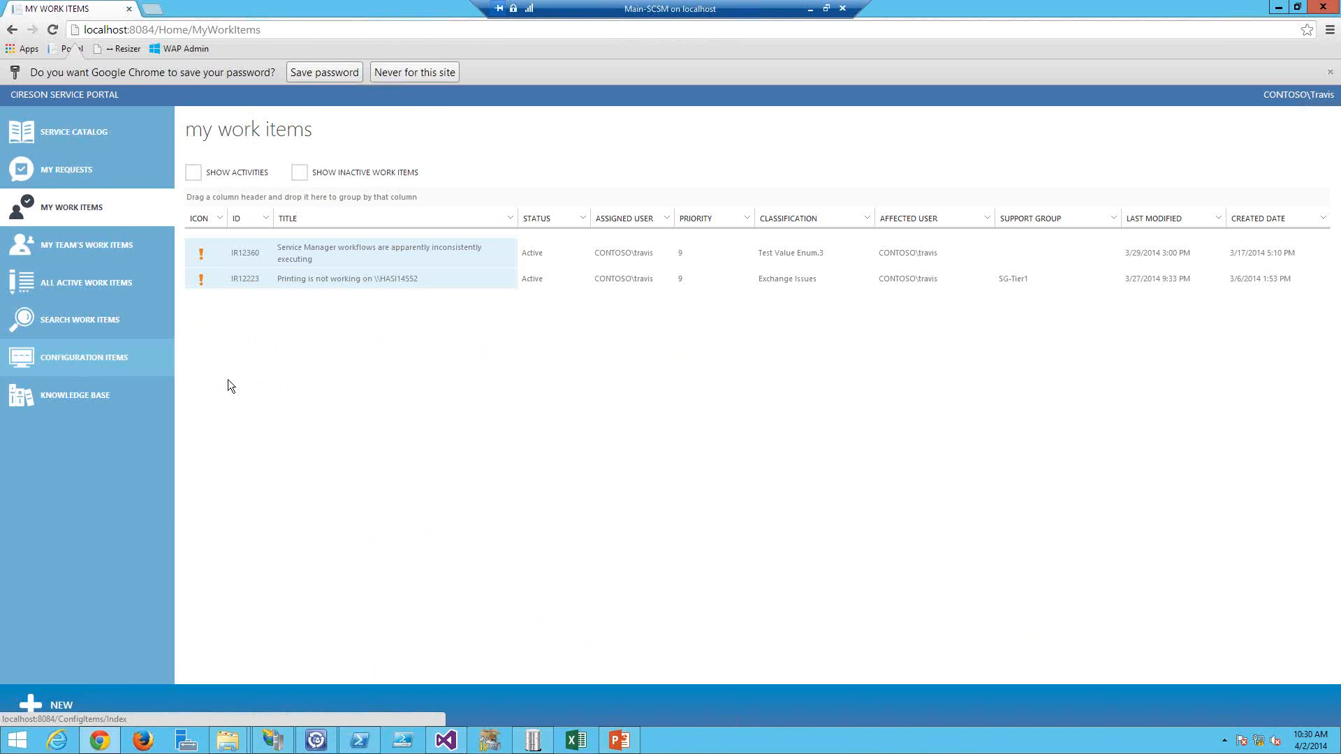
pyautogui.hotkey('alt', 'Tab')
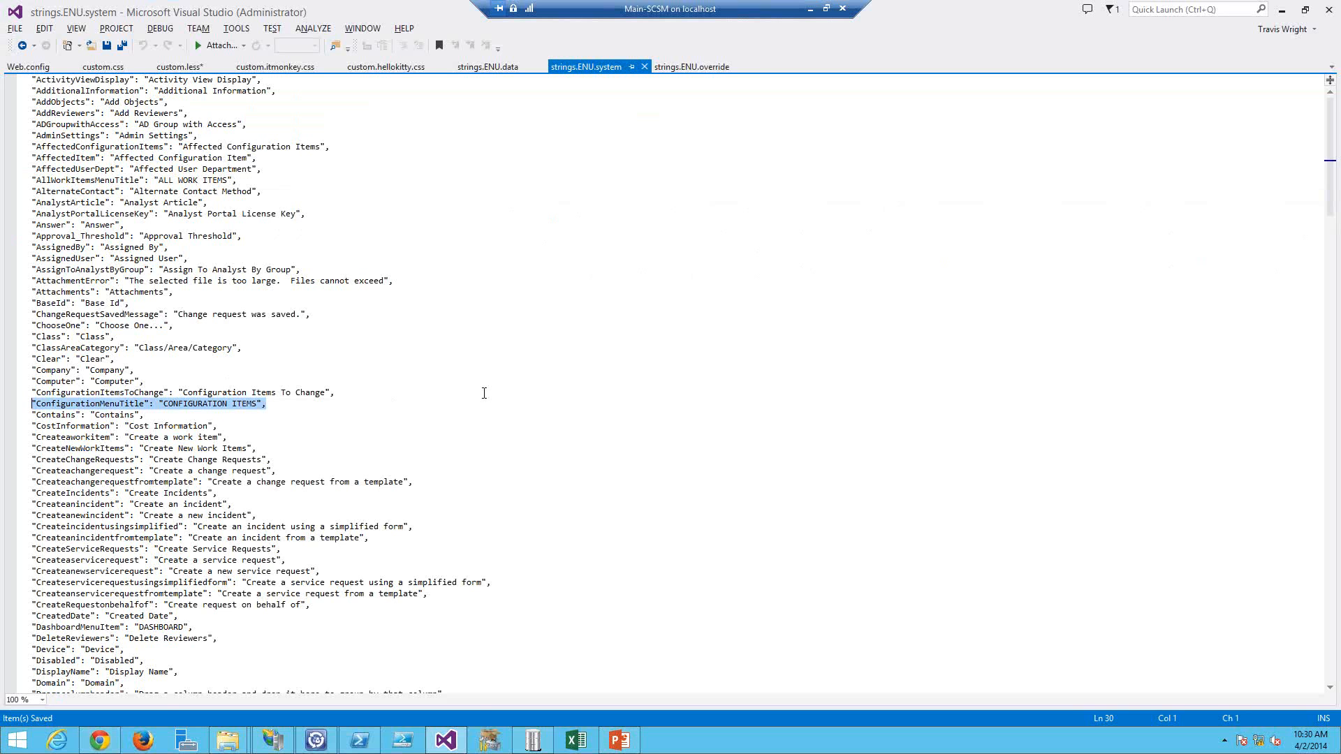
pyautogui.click(705, 70)
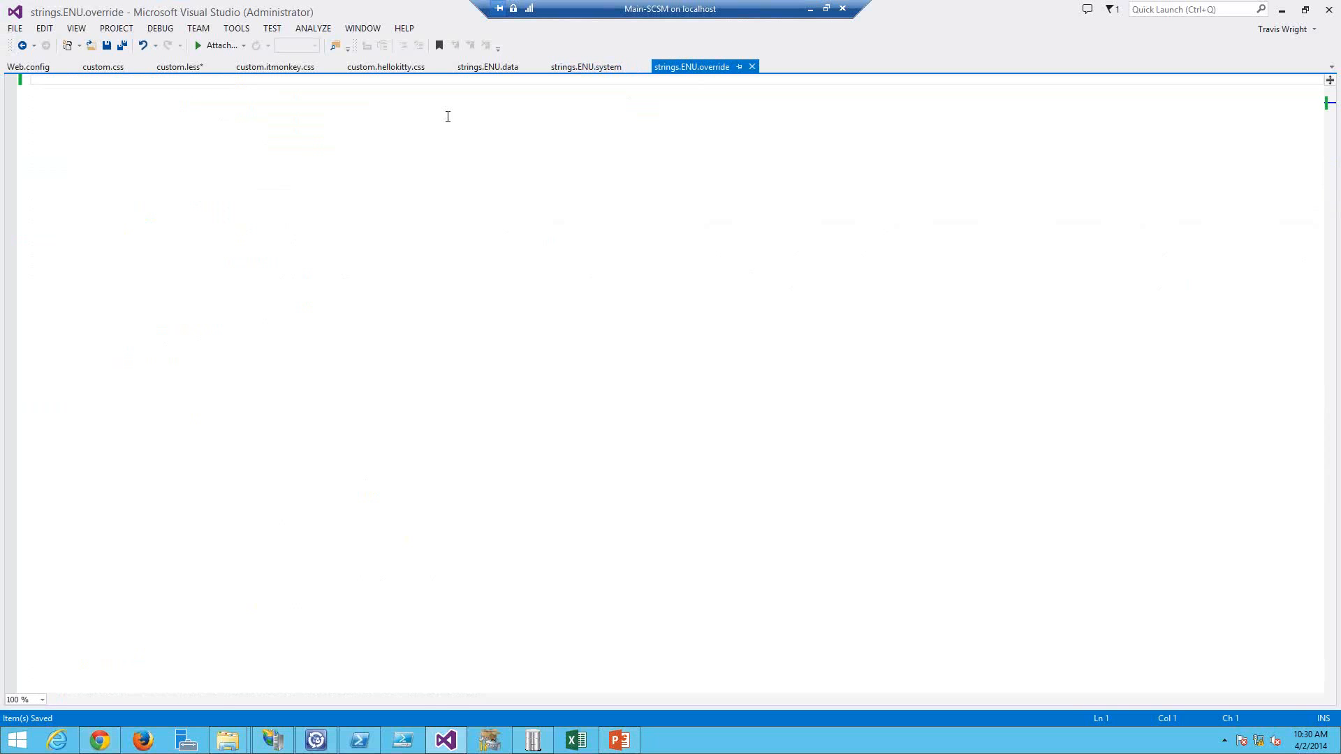
pyautogui.hotkey('ctrl', 'v')
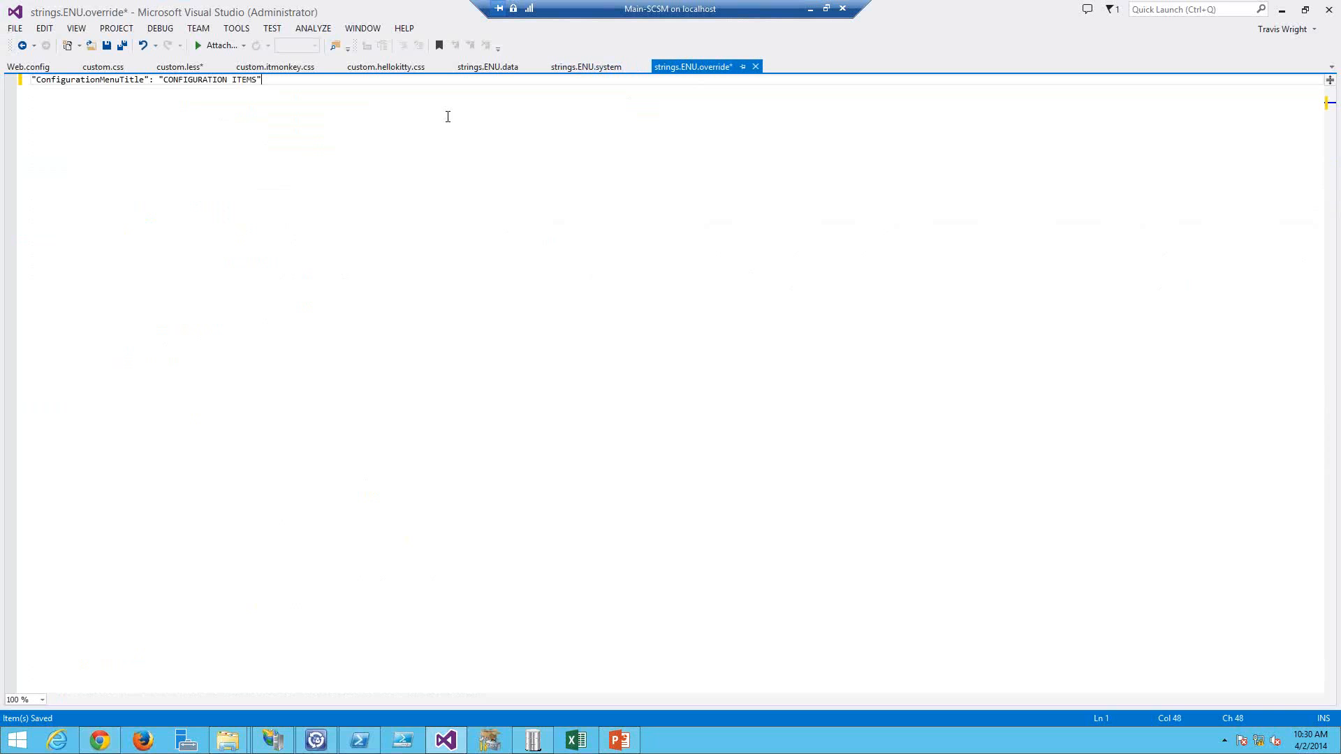
pyautogui.hotkey('ctrl', 's')
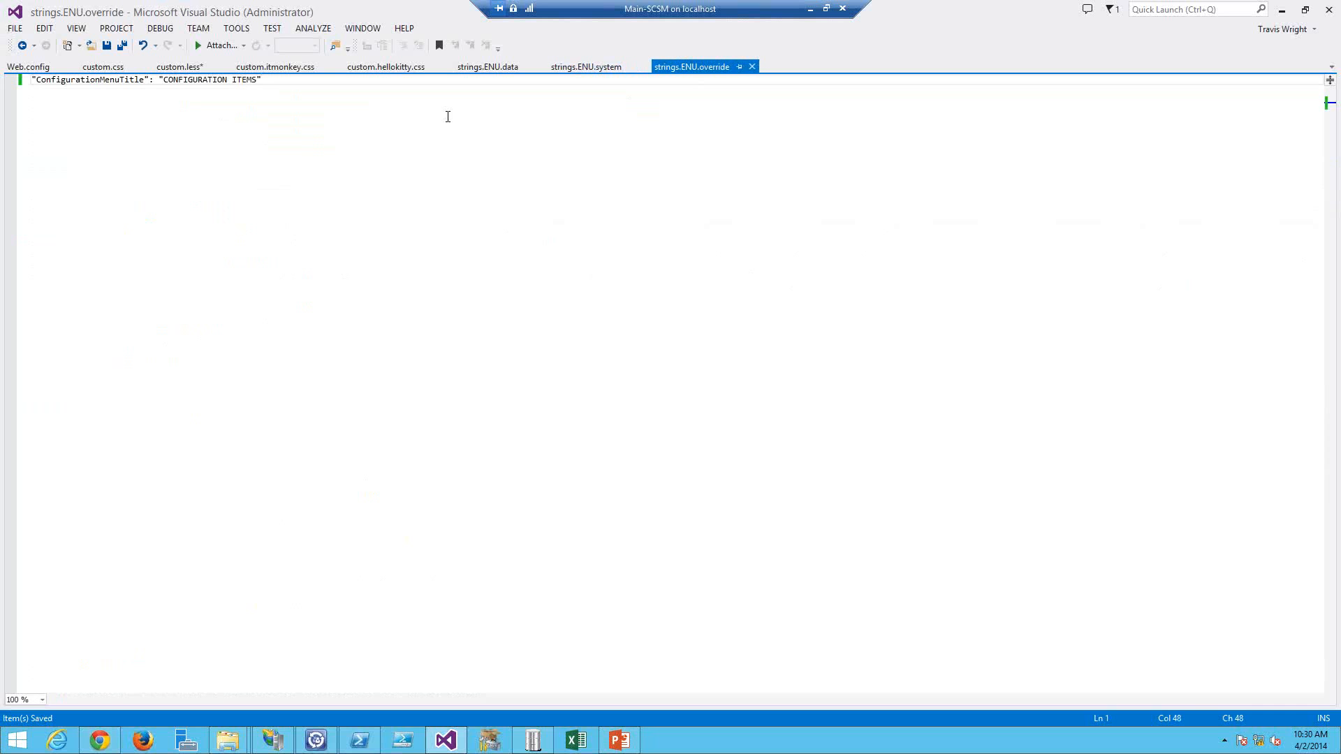
# Step: Restart the 8084 website in IIS Manager and return to the browser
pyautogui.hotkey('alt', 'Tab')
pyautogui.hotkey('alt', 'Tab')
pyautogui.hotkey('alt', 'Tab')
pyautogui.hotkey('alt', 'Tab')
pyautogui.hotkey('alt', 'Tab')
pyautogui.hotkey('alt', 'Tab')
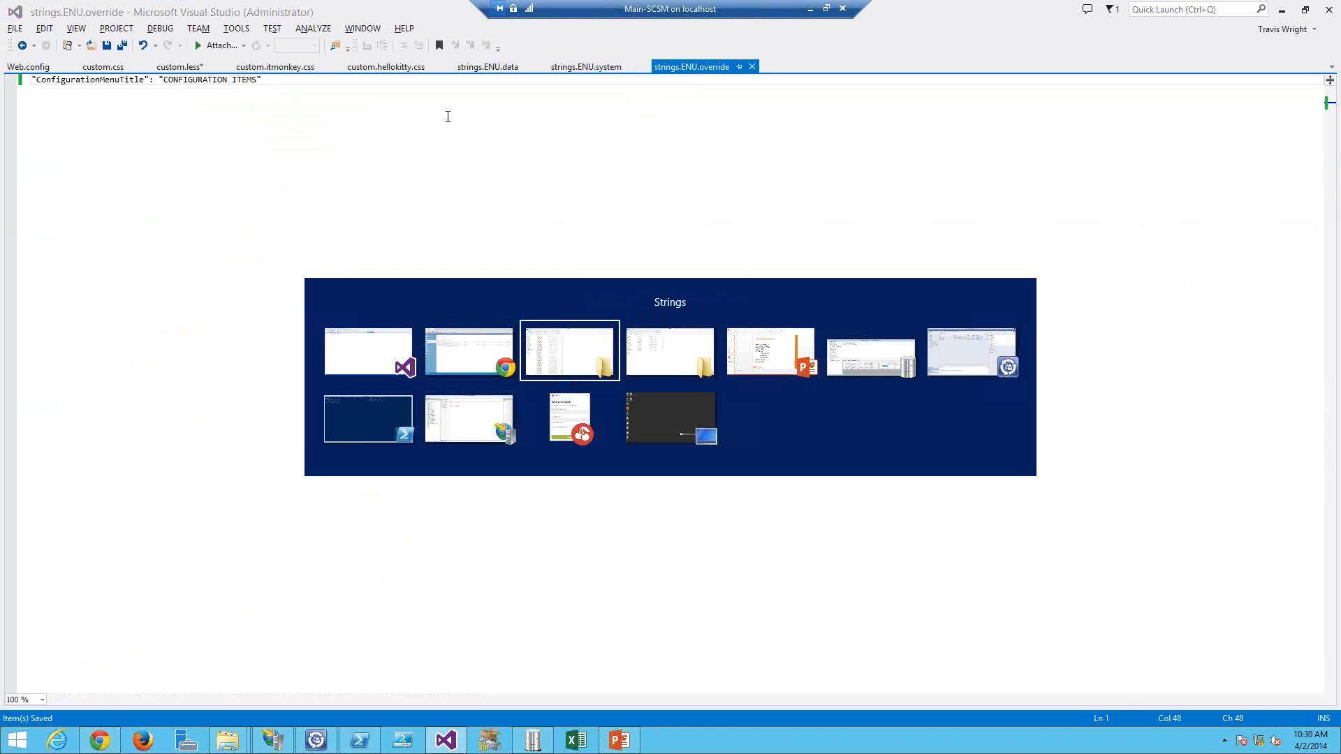
pyautogui.hotkey('alt', 'Tab')
pyautogui.hotkey('alt', 'Tab')
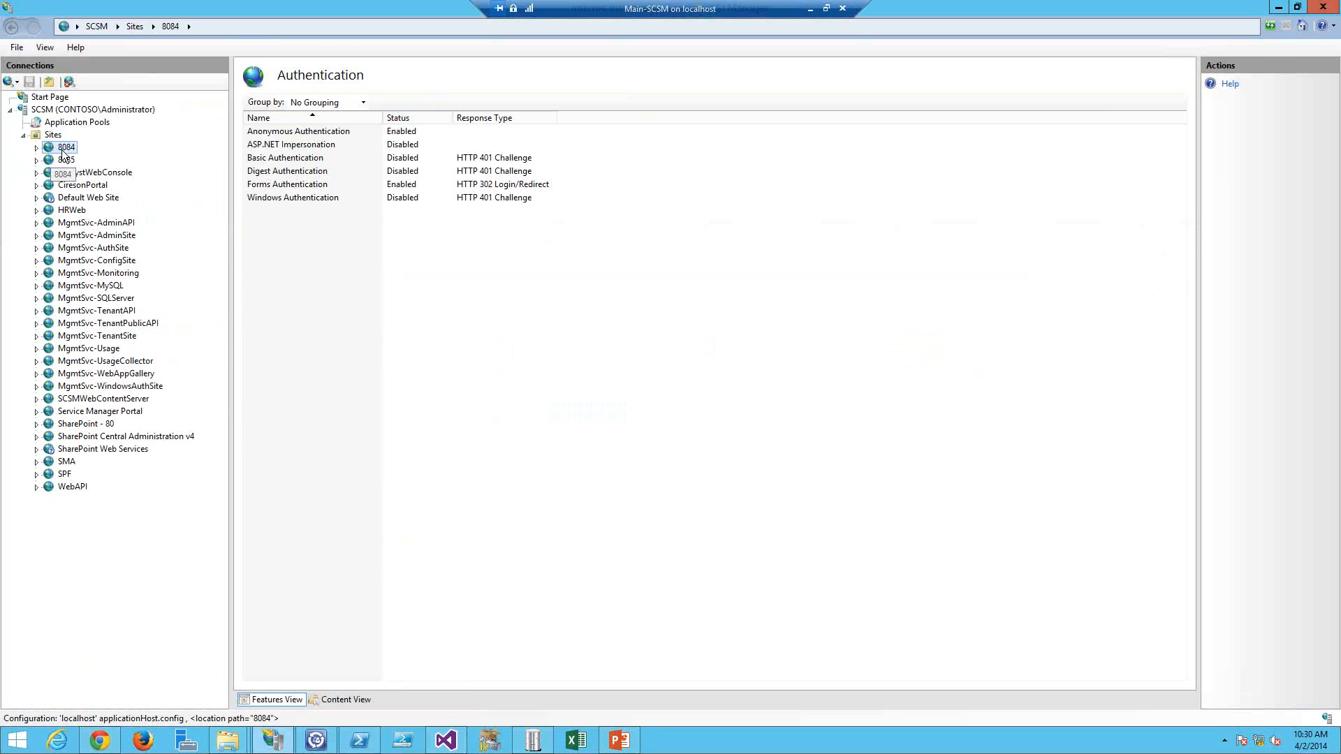
pyautogui.rightClick(62, 150)
pyautogui.click(274, 245)
pyautogui.hotkey('alt', 'Tab')
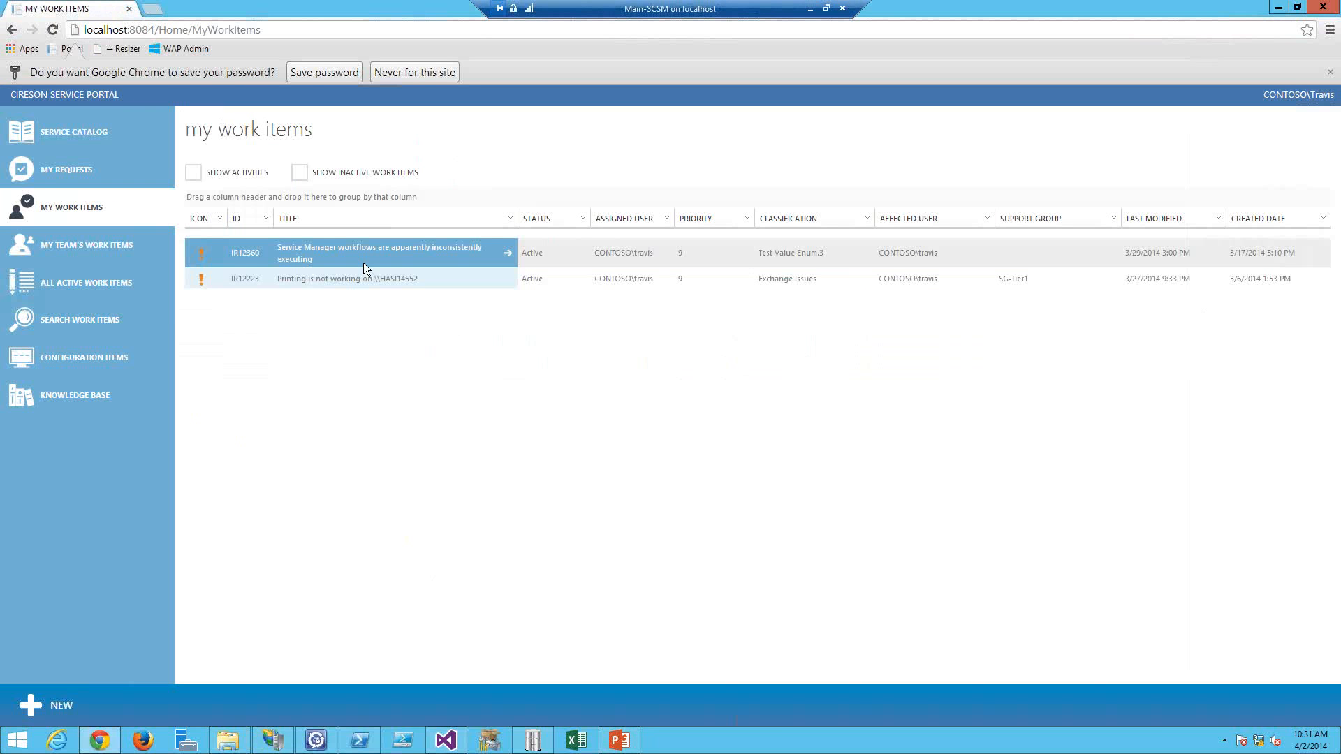
pyautogui.click(364, 264)
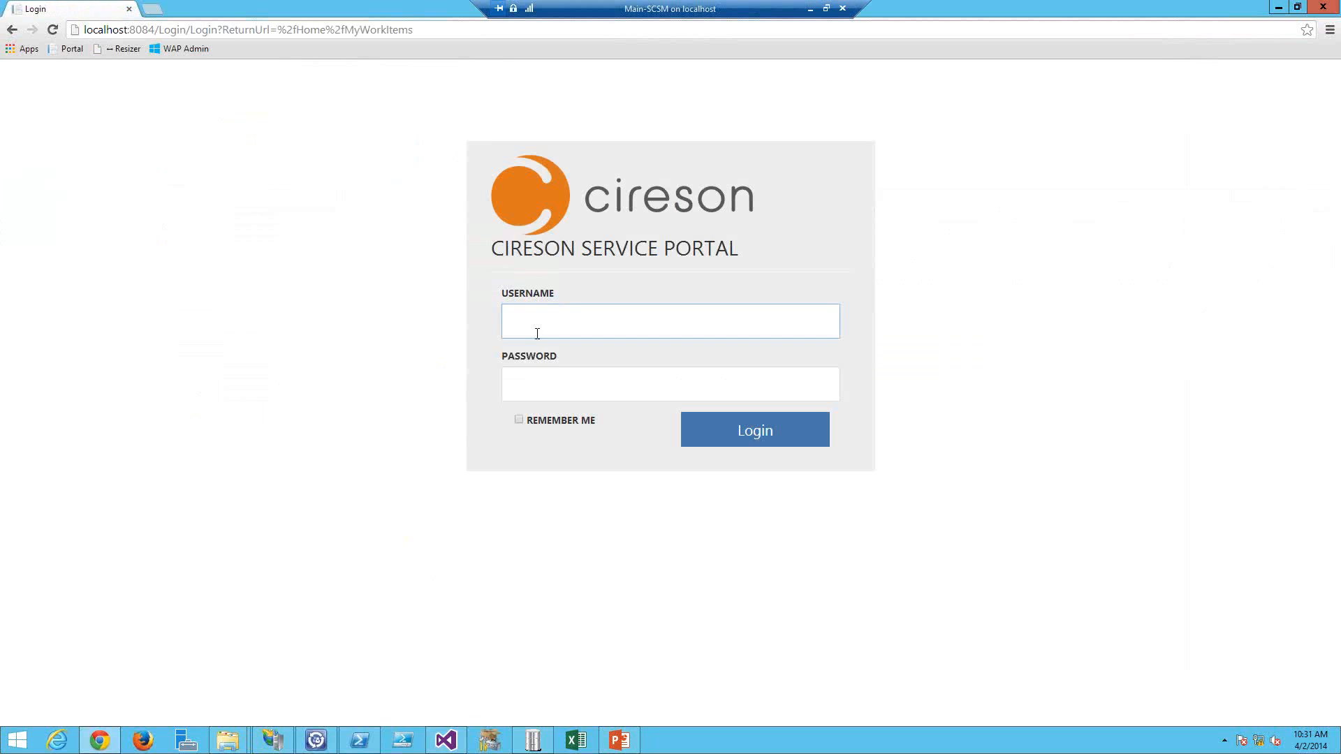
# Step: Sign in to the portal with the username and the account password
pyautogui.write('travis')
pyautogui.press('Tab')
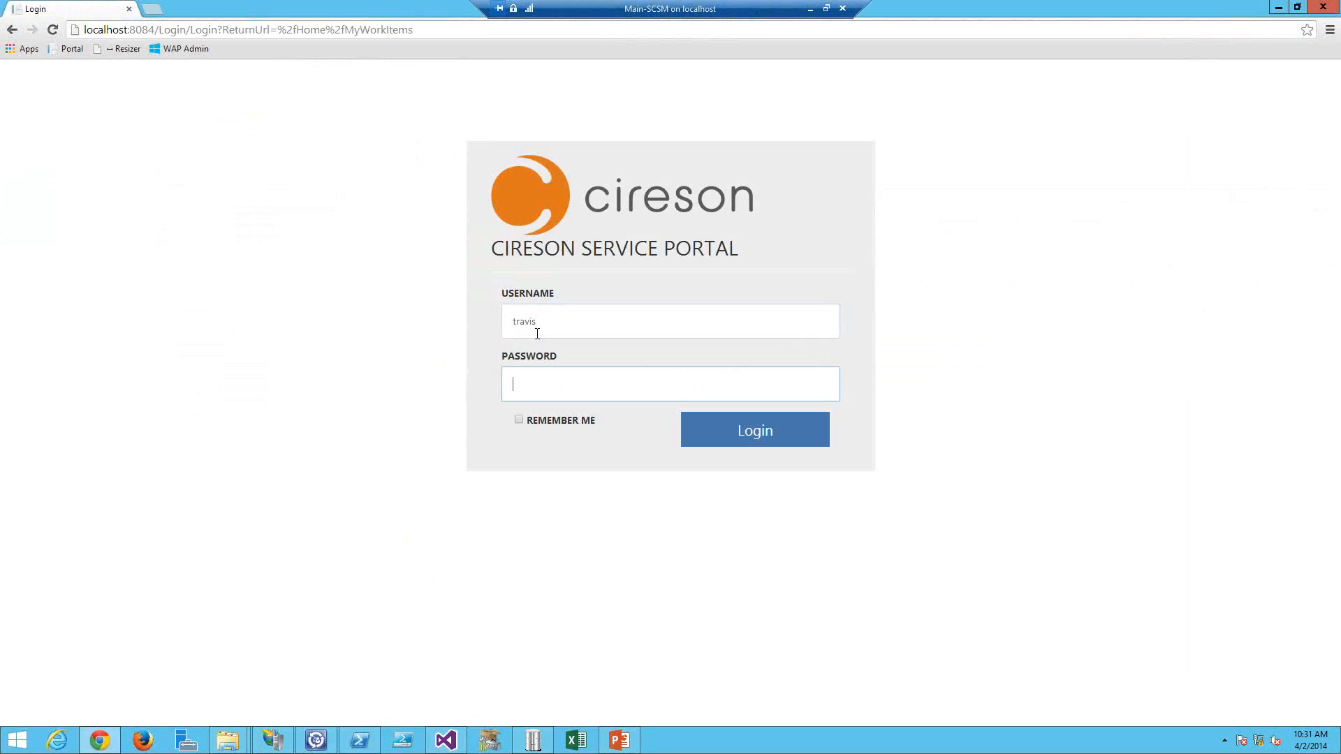
pyautogui.write('********')
pyautogui.press('Return')
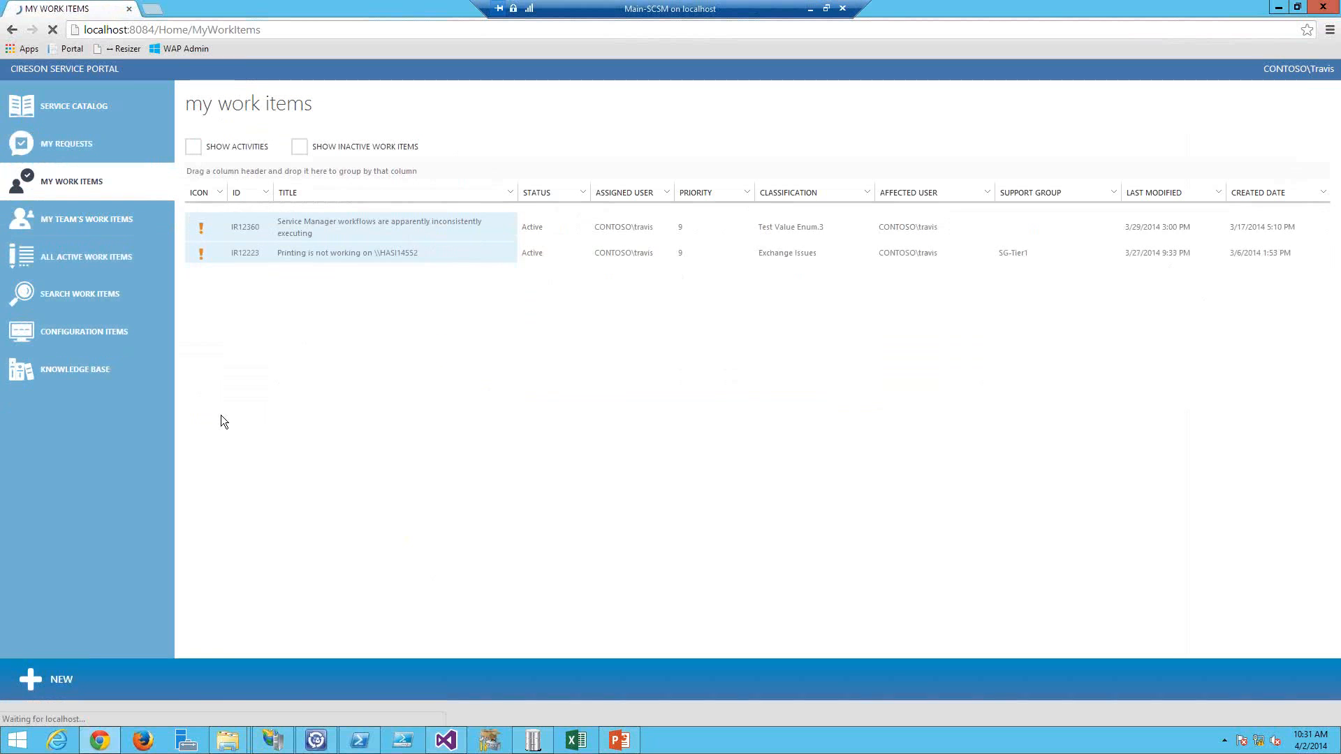
# Step: Restart the 8084 website in IIS Manager again
pyautogui.click(125, 378)
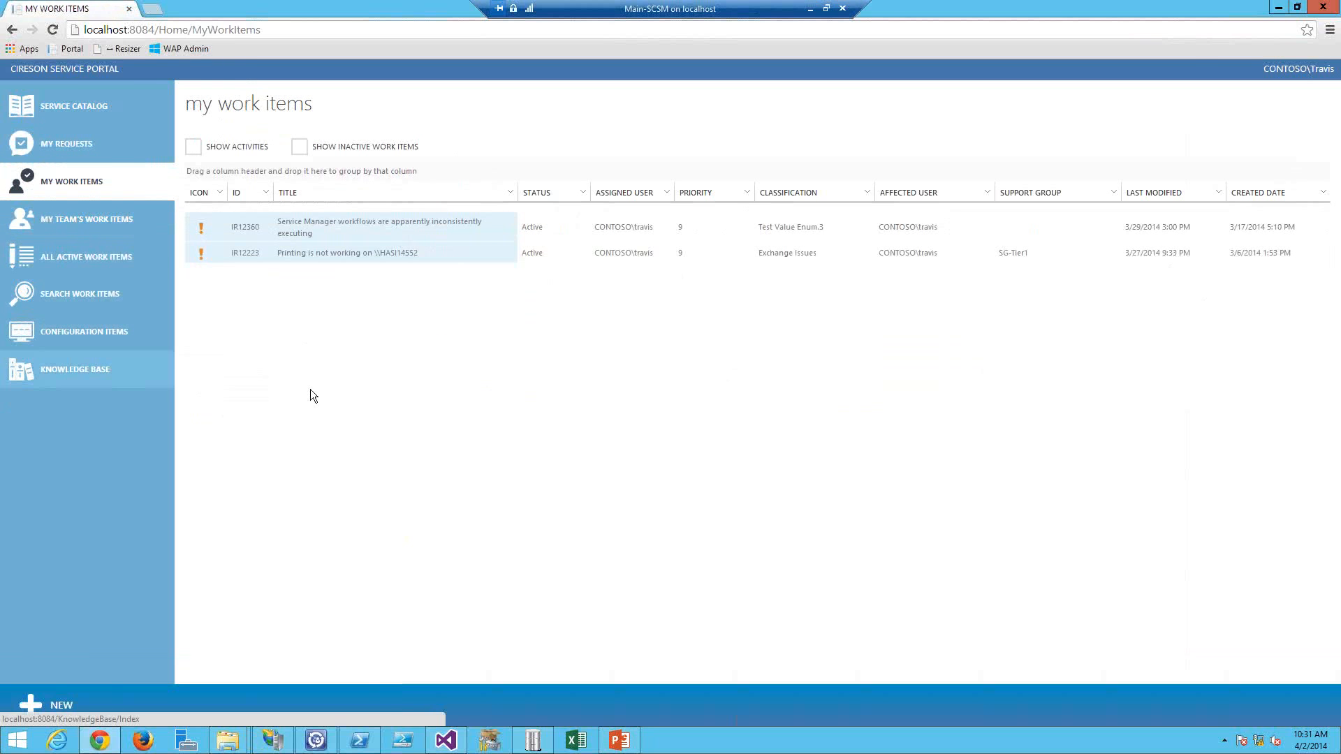
pyautogui.hotkey('alt', 'Tab')
pyautogui.hotkey('alt', 'Tab')
pyautogui.hotkey('alt', 'Tab')
pyautogui.hotkey('alt', 'Tab')
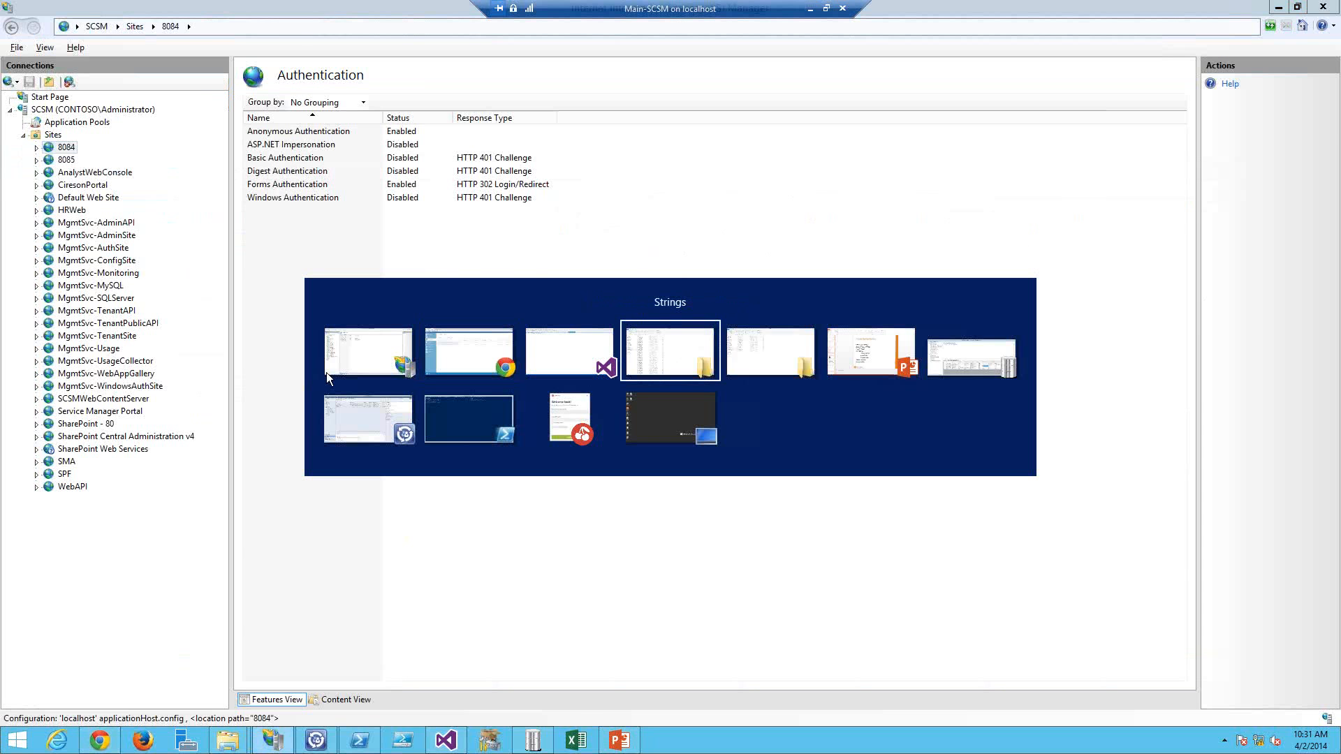
pyautogui.hotkey('alt', 'Tab')
pyautogui.hotkey('alt', 'Tab')
pyautogui.hotkey('alt', 'Tab')
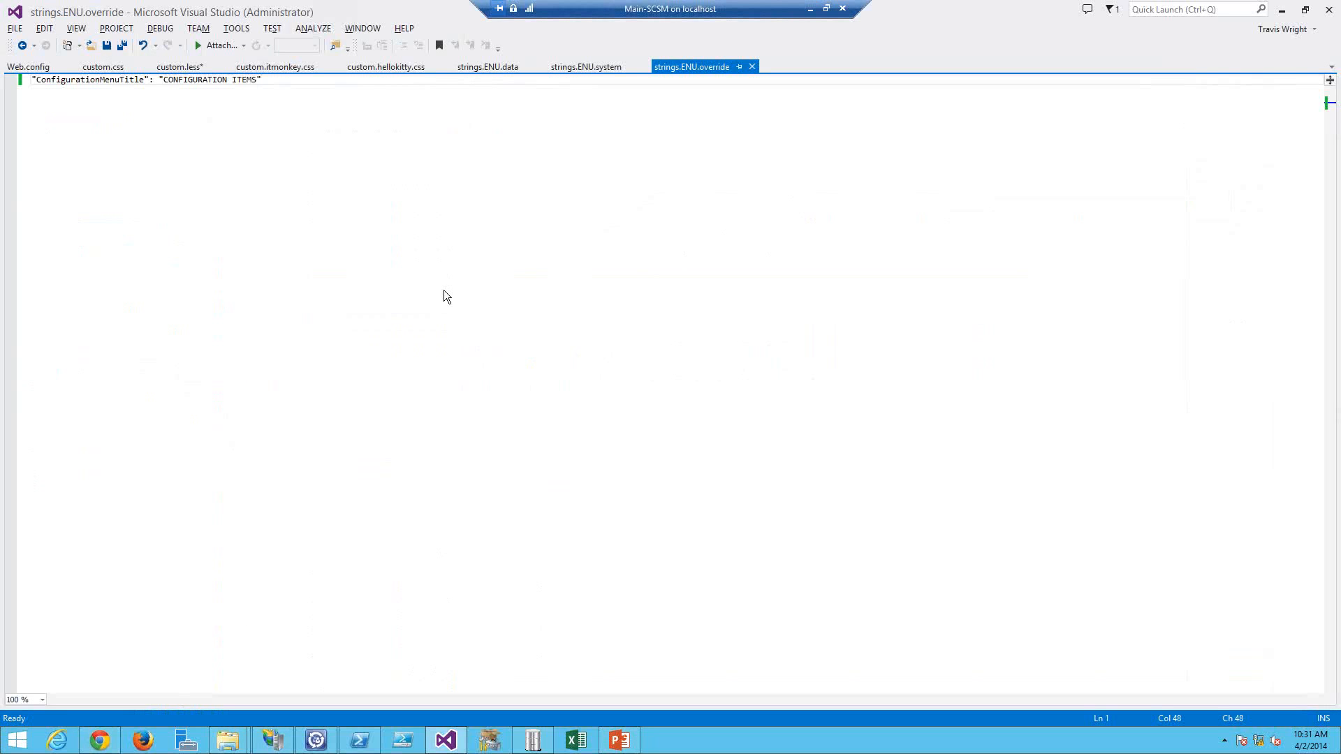
pyautogui.hotkey('alt', 'Tab')
pyautogui.hotkey('alt', 'Tab')
pyautogui.hotkey('alt', 'Tab')
pyautogui.hotkey('alt', 'Tab')
pyautogui.hotkey('alt', 'Tab')
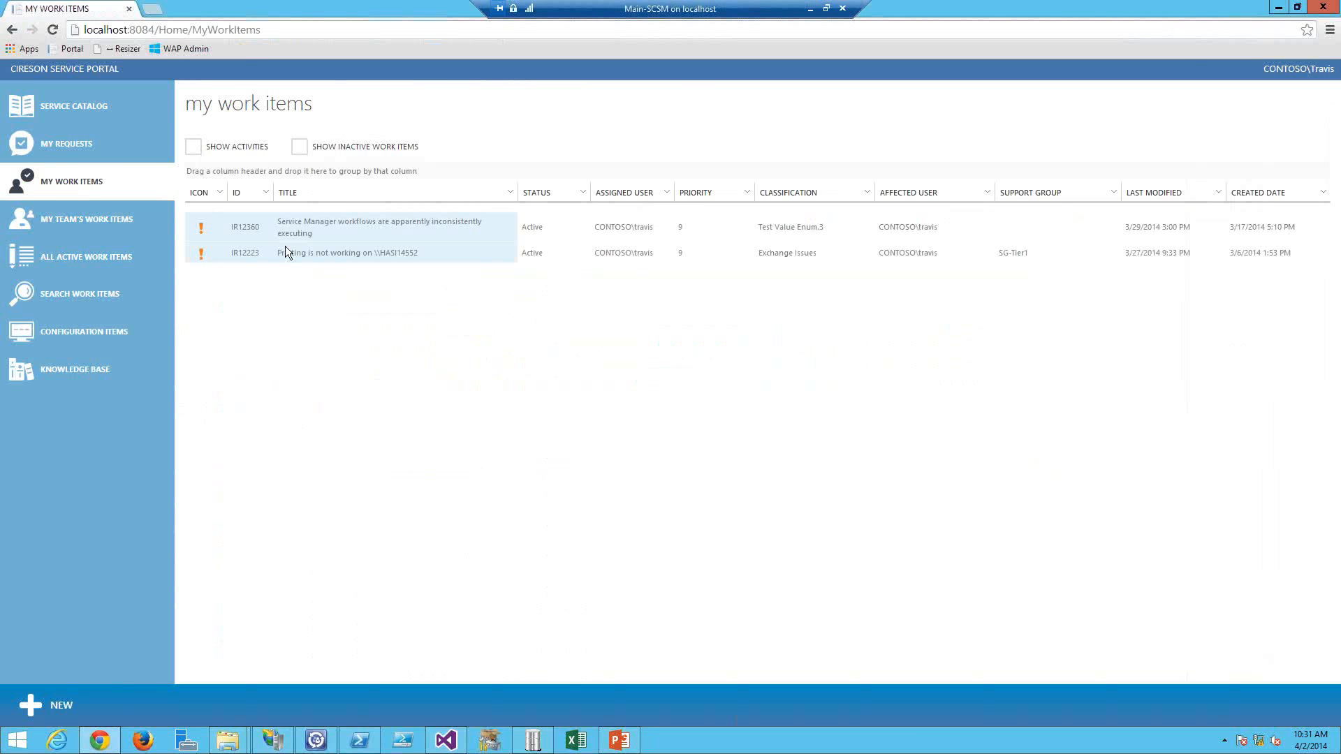
pyautogui.hotkey('alt', 'Tab')
pyautogui.rightClick(70, 147)
pyautogui.moveTo(210, 246)
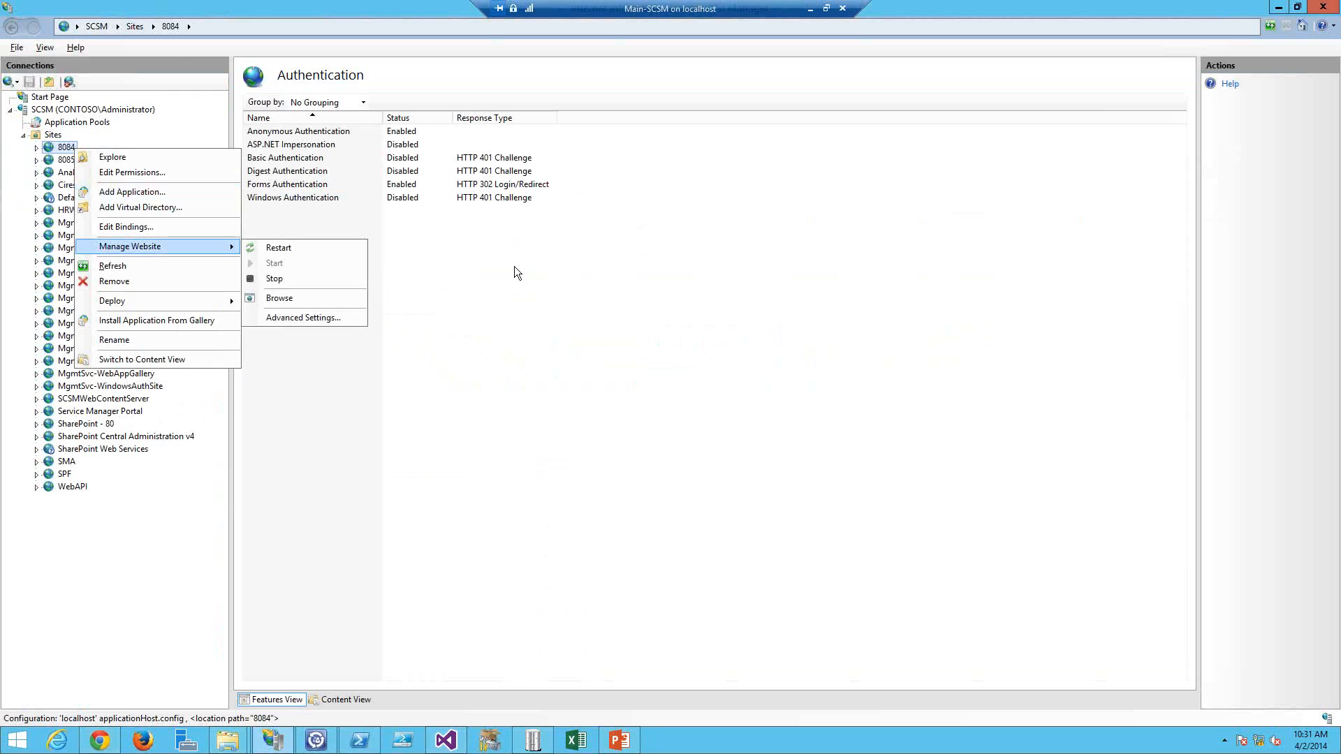
pyautogui.click(514, 266)
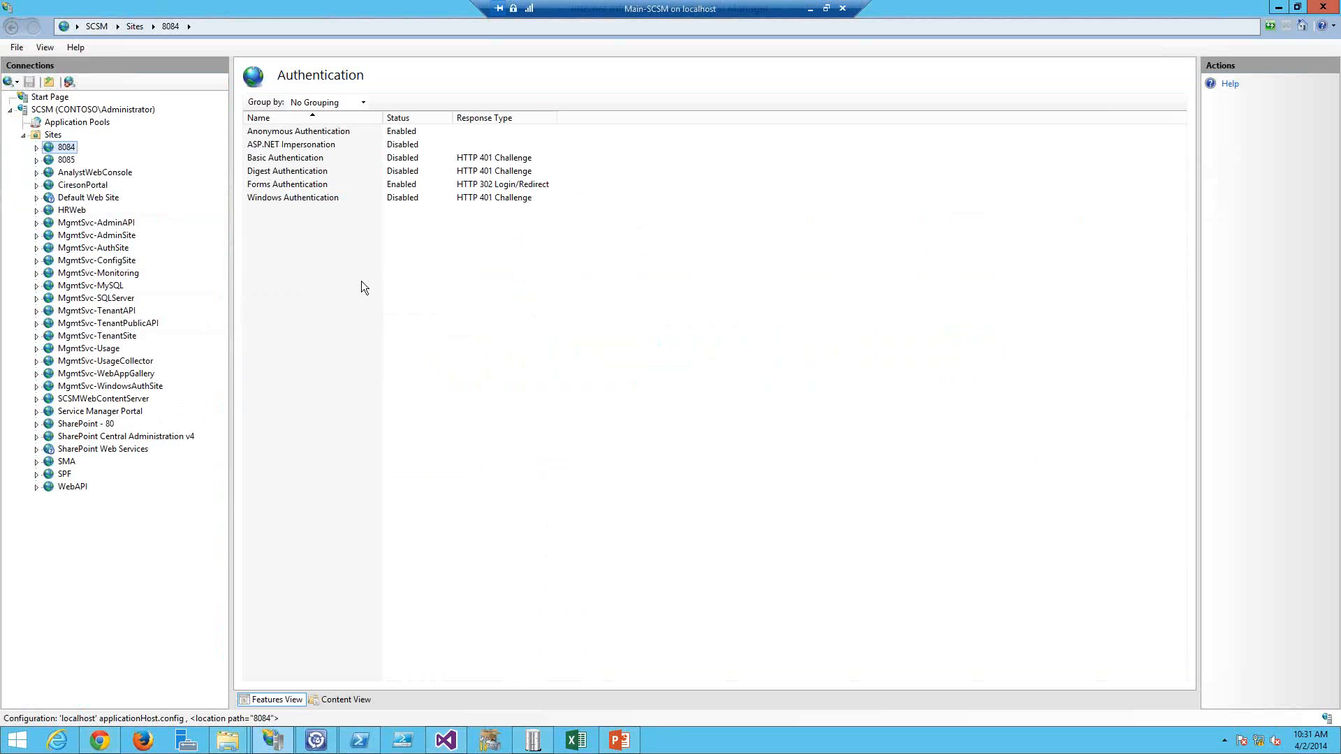
# Step: Reload the portal and sign in again with the username and the account password
pyautogui.hotkey('alt', 'Tab')
pyautogui.press('Return')
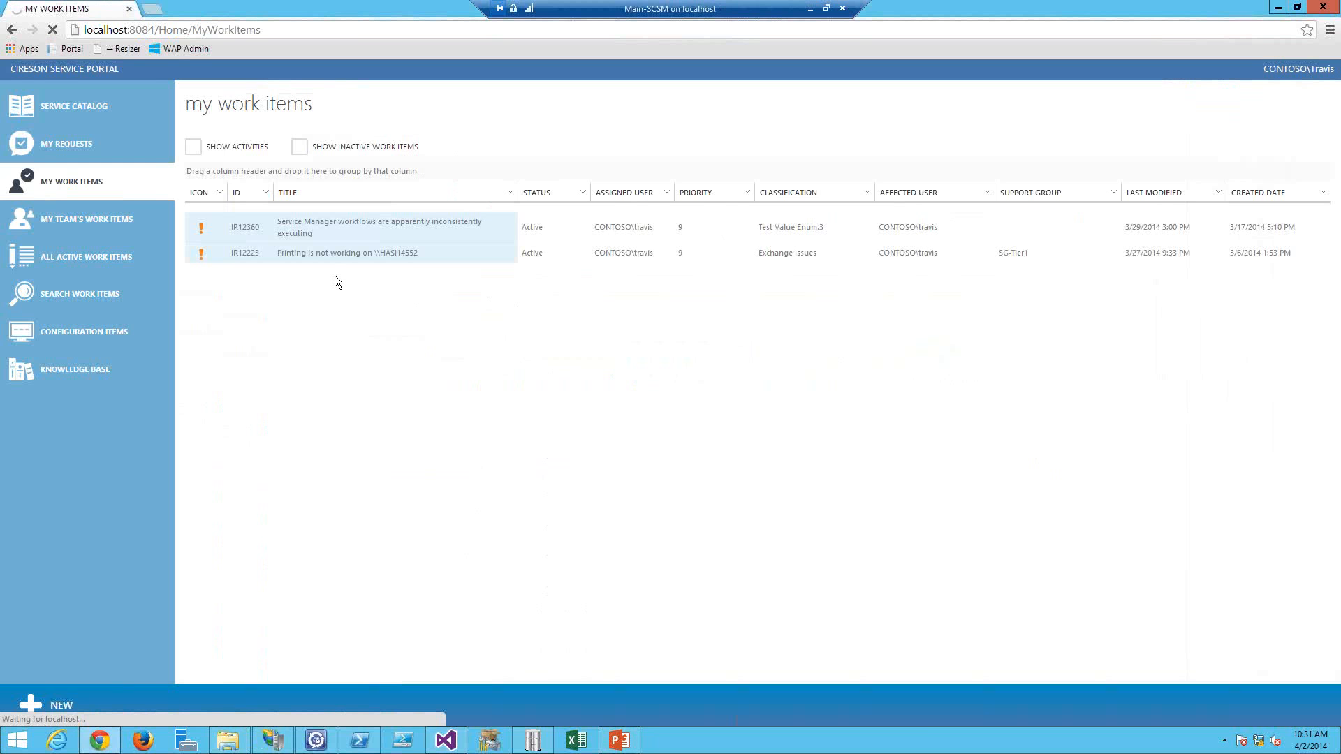
pyautogui.write('travis')
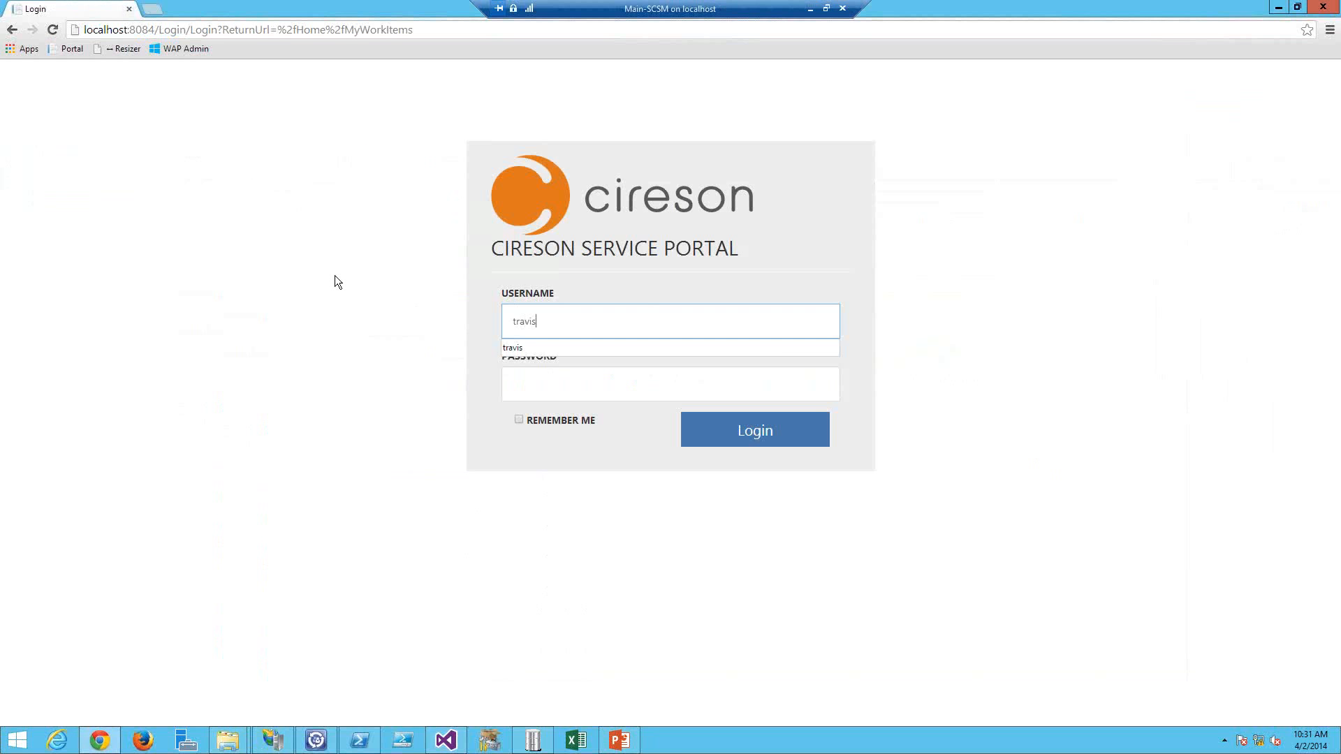
pyautogui.press('Tab')
pyautogui.write('••••••••')
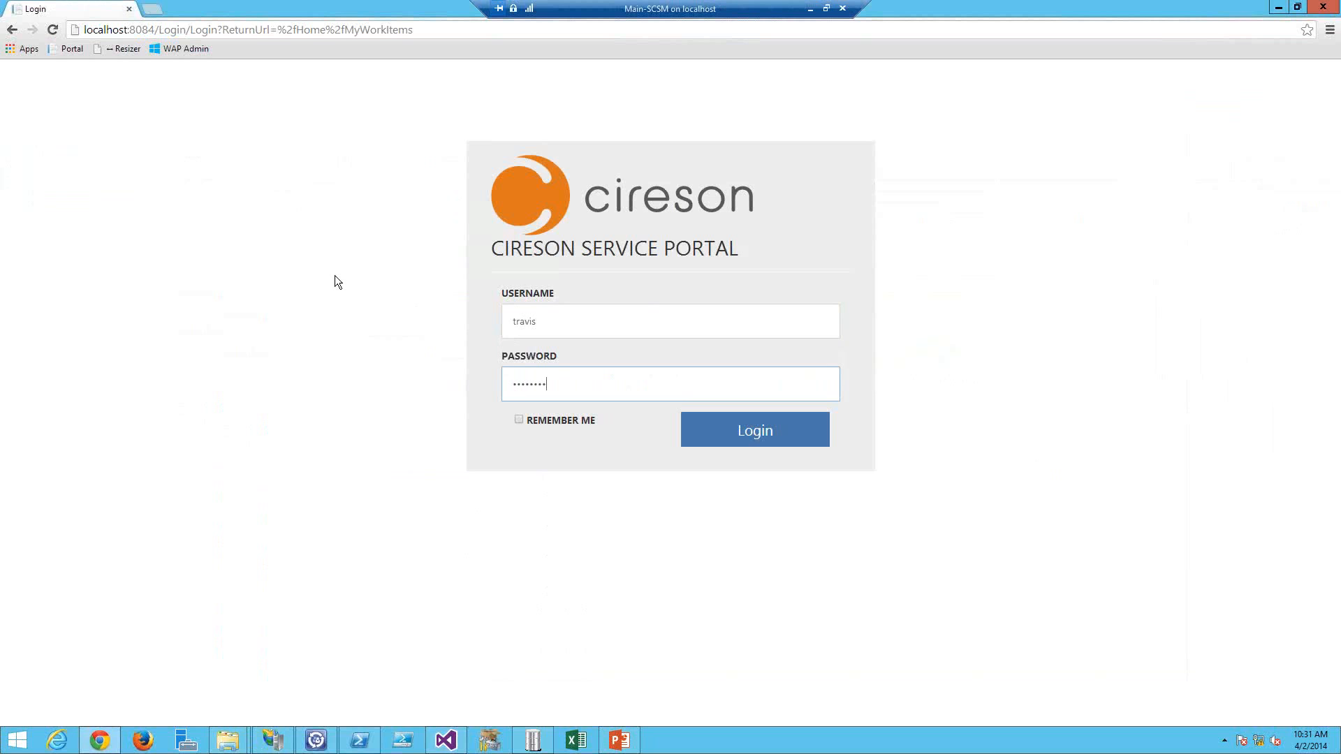
pyautogui.press('Return')
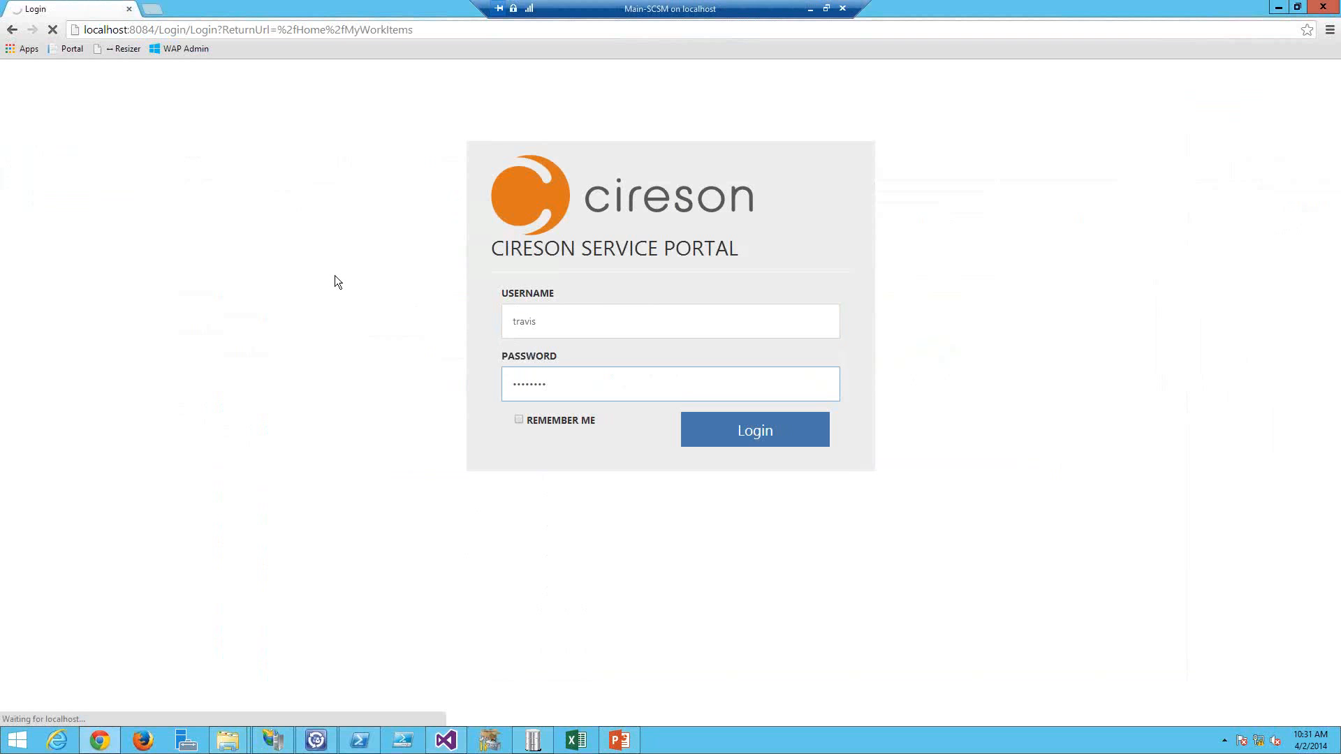
# Step: Change the ConfigurationMenuTitle override value to CONFIG ITEMS in strings.ENU.override
pyautogui.hotkey('alt', 'Tab')
pyautogui.hotkey('alt', 'Tab')
pyautogui.hotkey('alt', 'Tab')
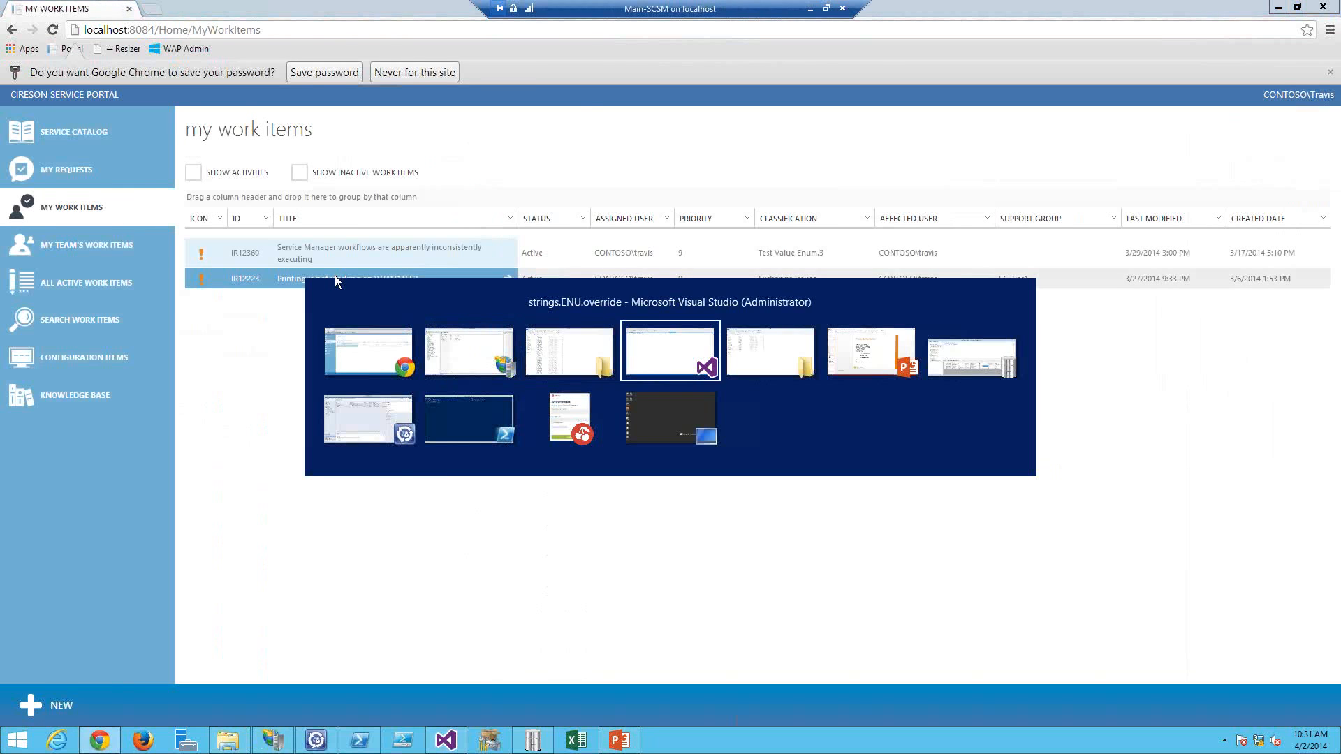
pyautogui.hotkey('alt', 'Tab')
pyautogui.hotkey('alt', 'Tab')
pyautogui.hotkey('alt', 'Tab')
pyautogui.hotkey('alt', 'Tab')
pyautogui.hotkey('alt', 'Tab')
pyautogui.doubleClick(202, 81)
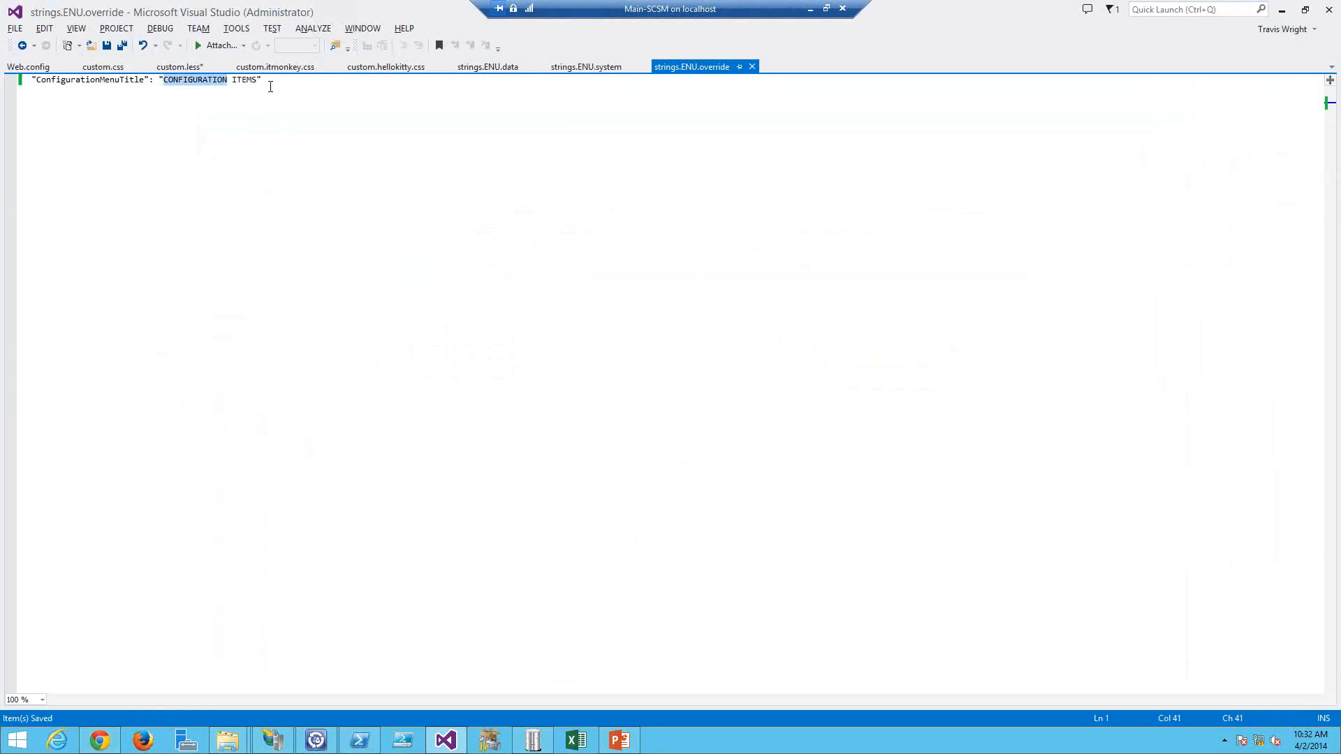
pyautogui.write('CONFG')
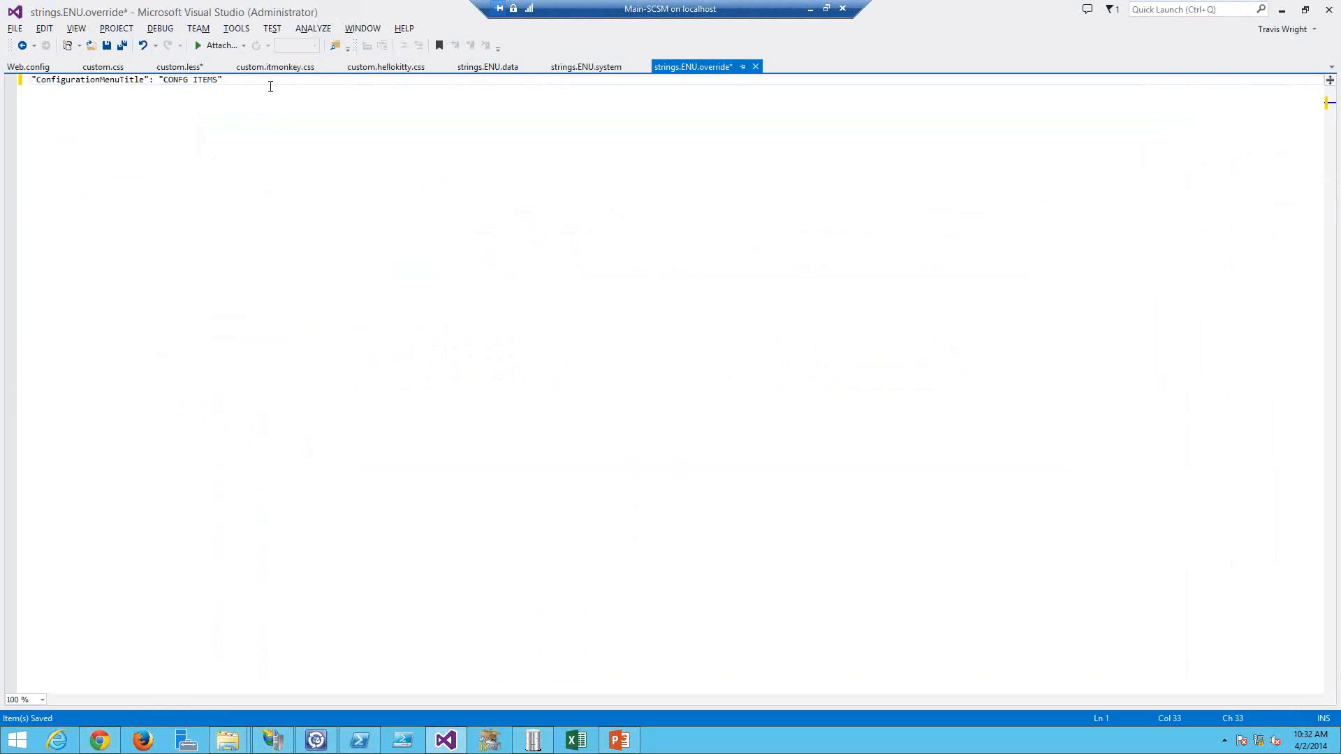
pyautogui.write('G')
# Step: Correct the ConfigurationMenuTitle value to CONFIG ITEMS and save strings.ENU.override
pyautogui.hotkey('ctrl', 's')
# Step: Restart the 8084 website in IIS Manager to apply the string override
pyautogui.hotkey('alt', 'Tab')
pyautogui.hotkey('alt', 'Tab')
pyautogui.hotkey('alt', 'Tab')
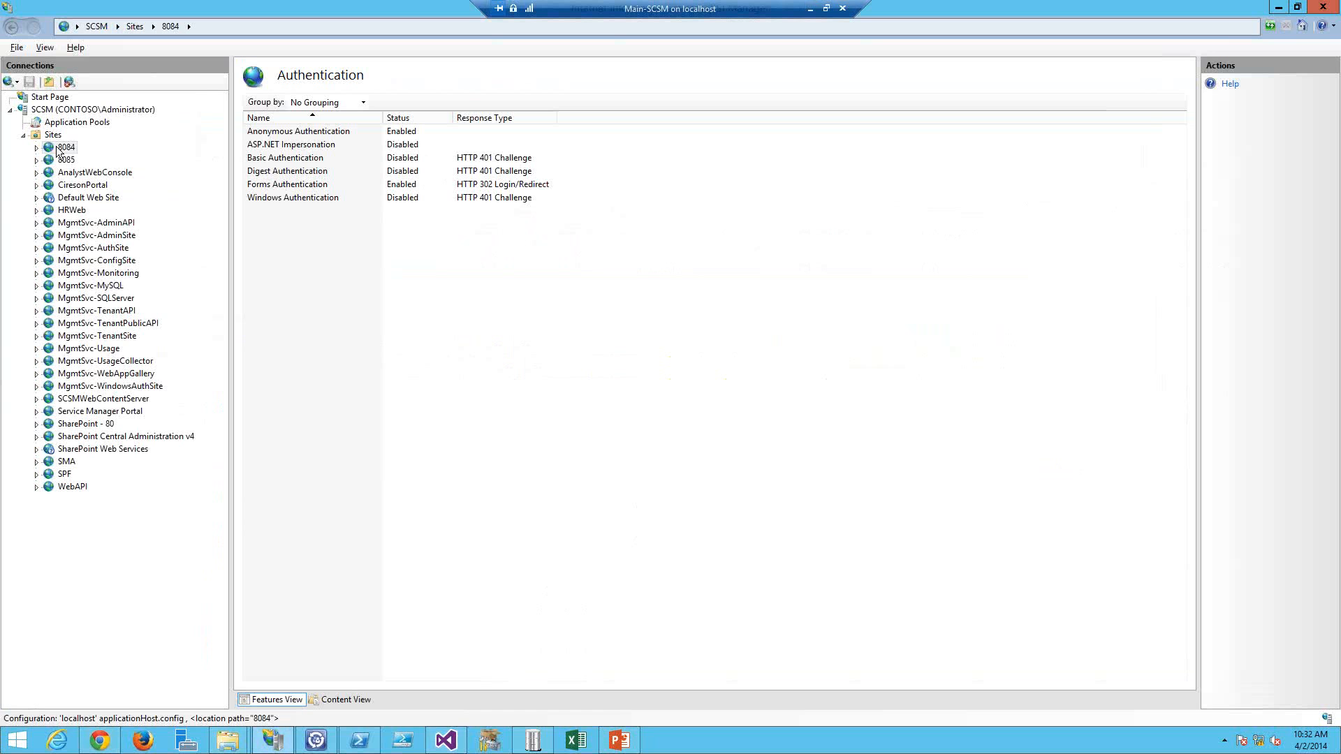
pyautogui.rightClick(59, 149)
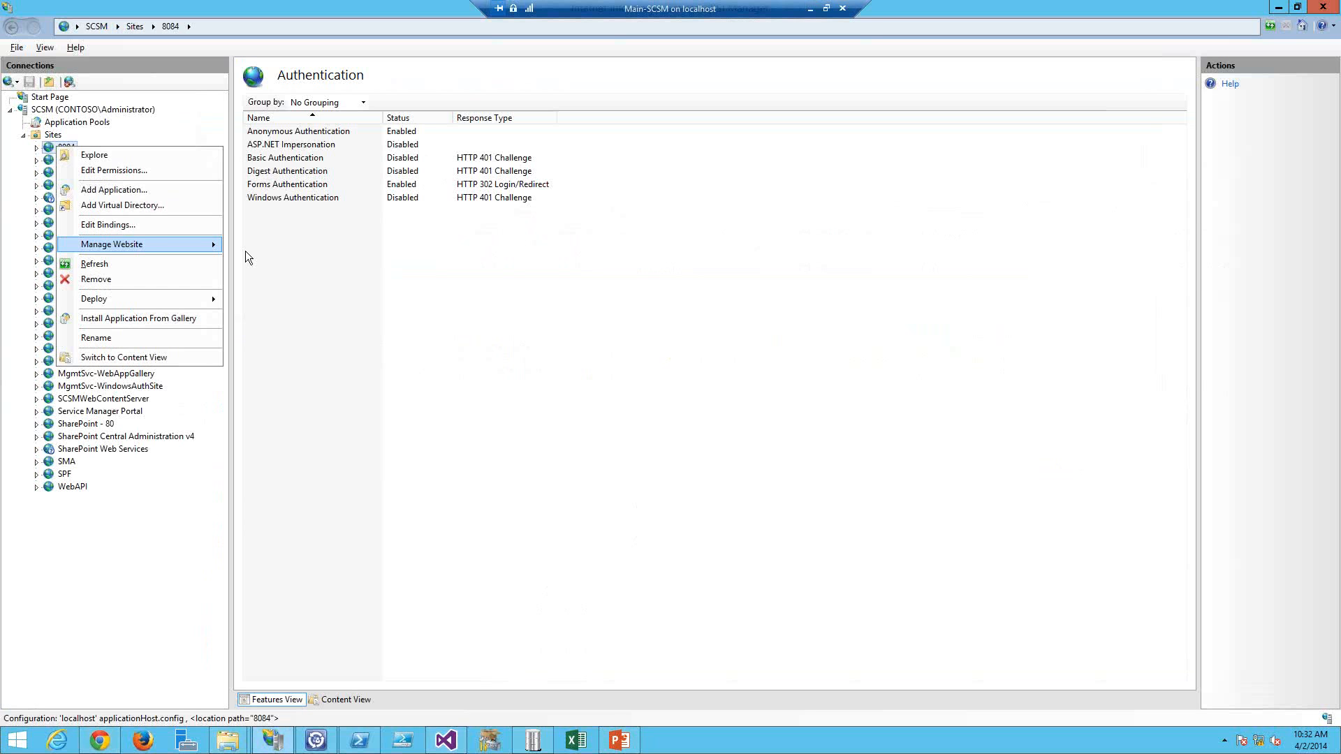
pyautogui.click(371, 132)
# Step: Reload the portal and sign in again with the username and the account password to check the menu title
pyautogui.hotkey('alt', 'Tab')
pyautogui.hotkey('alt', 'Tab')
pyautogui.hotkey('alt', 'Tab')
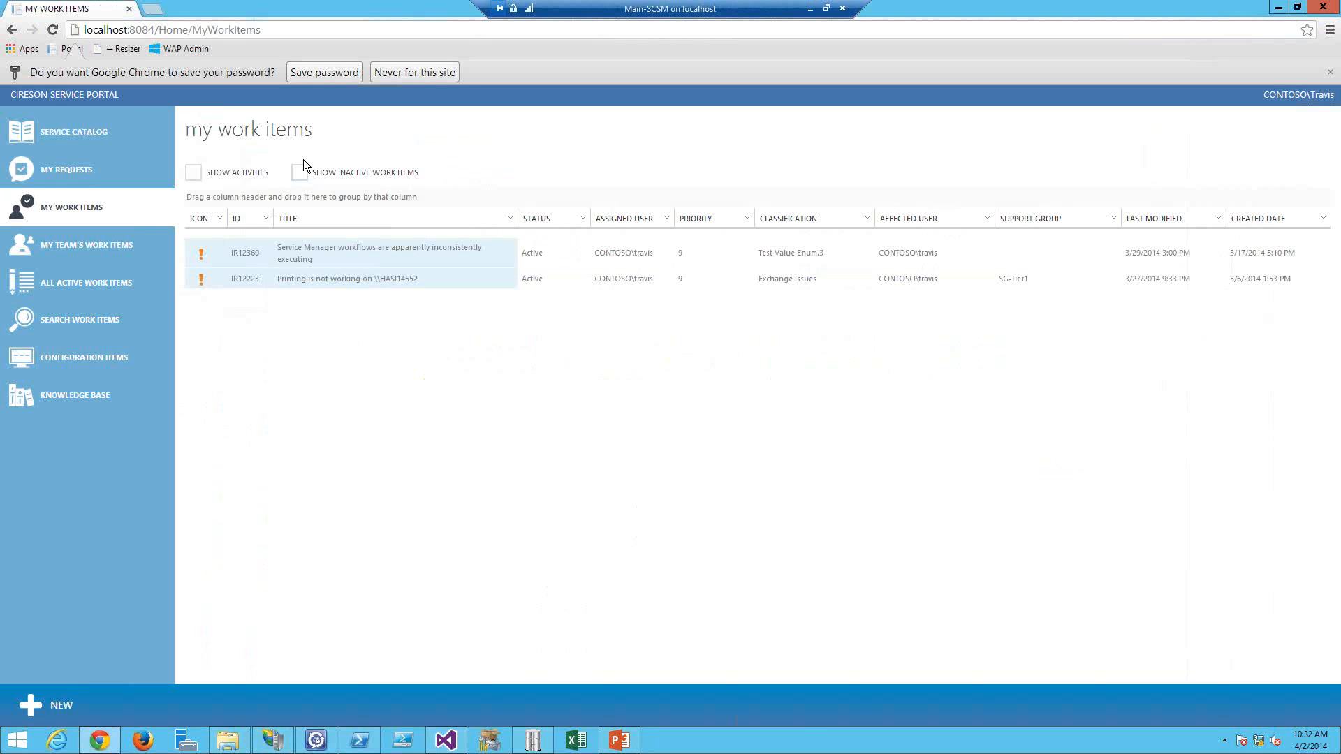
pyautogui.press('F5')
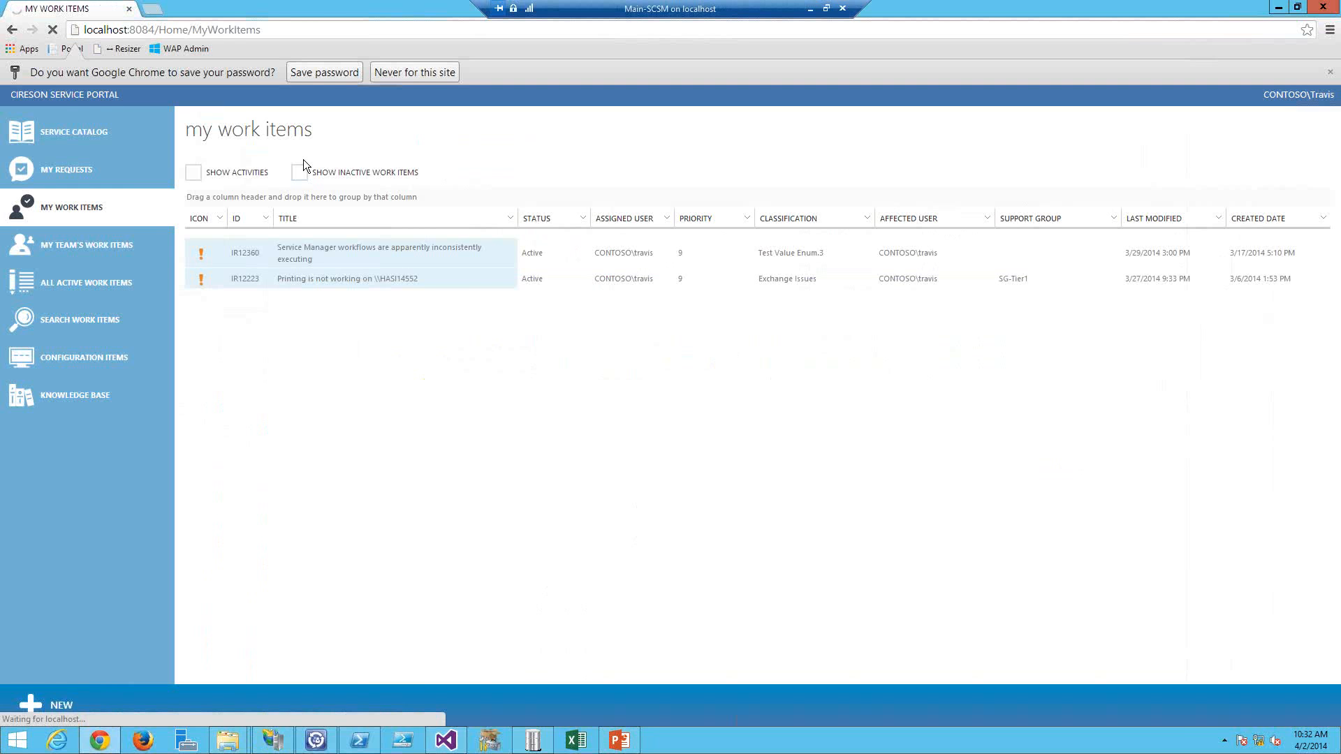
pyautogui.write('travis')
pyautogui.press('Tab')
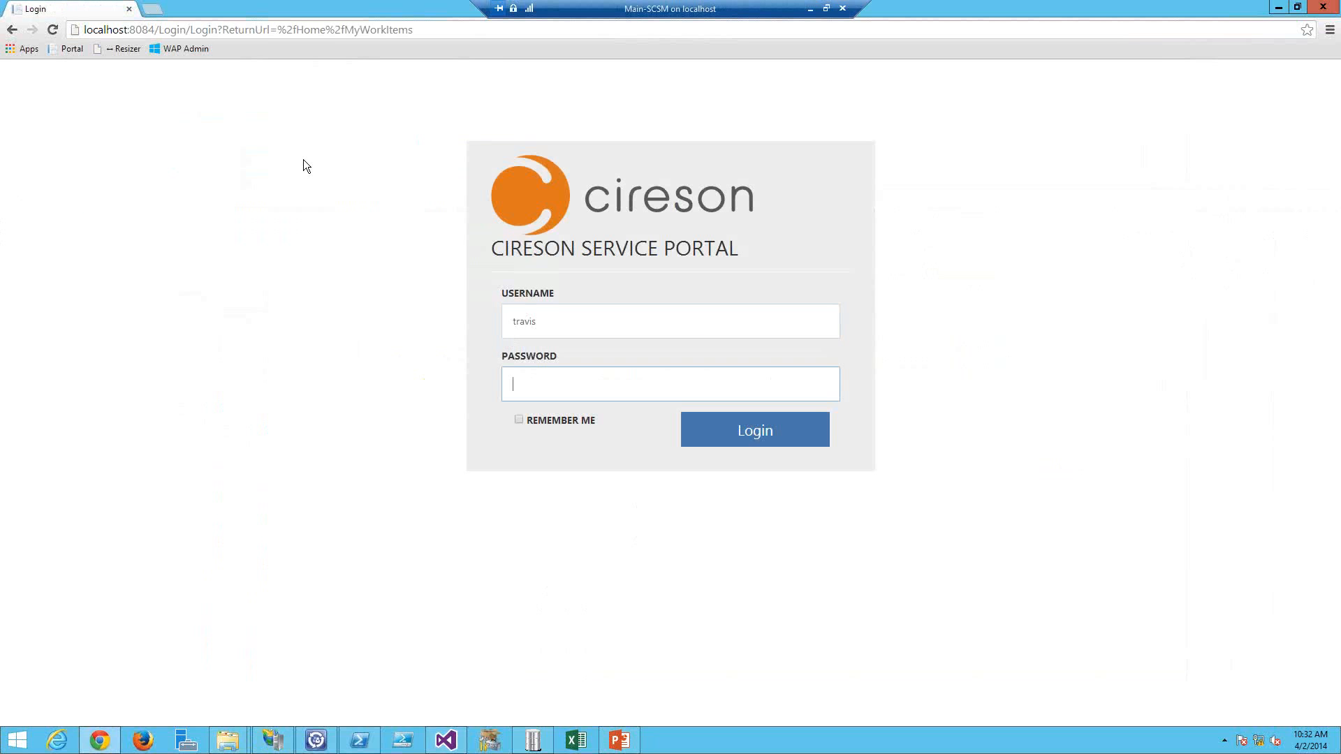
pyautogui.write('••••••••')
pyautogui.press('Return')
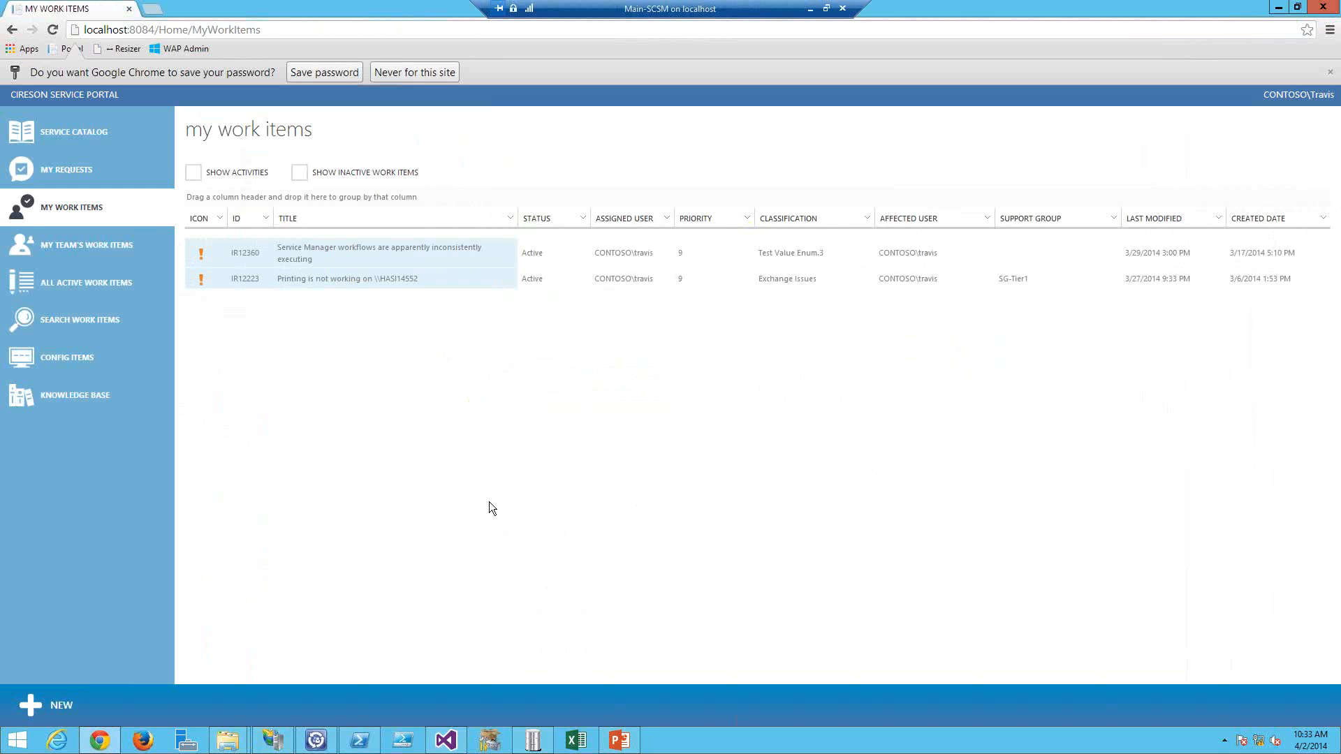
# Step: Delete all the content of the strings.ENU.override file
pyautogui.hotkey('alt', 'Tab')
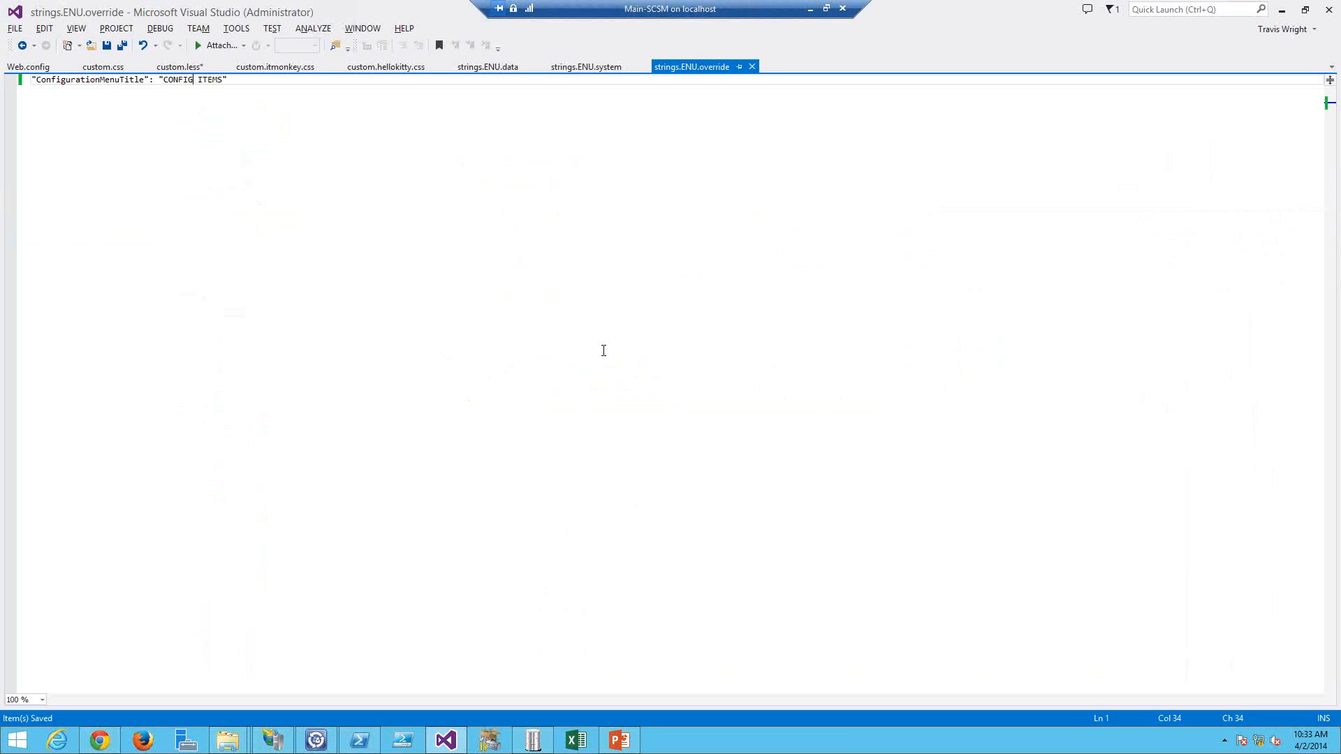
pyautogui.hotkey('ctrl', 'a')
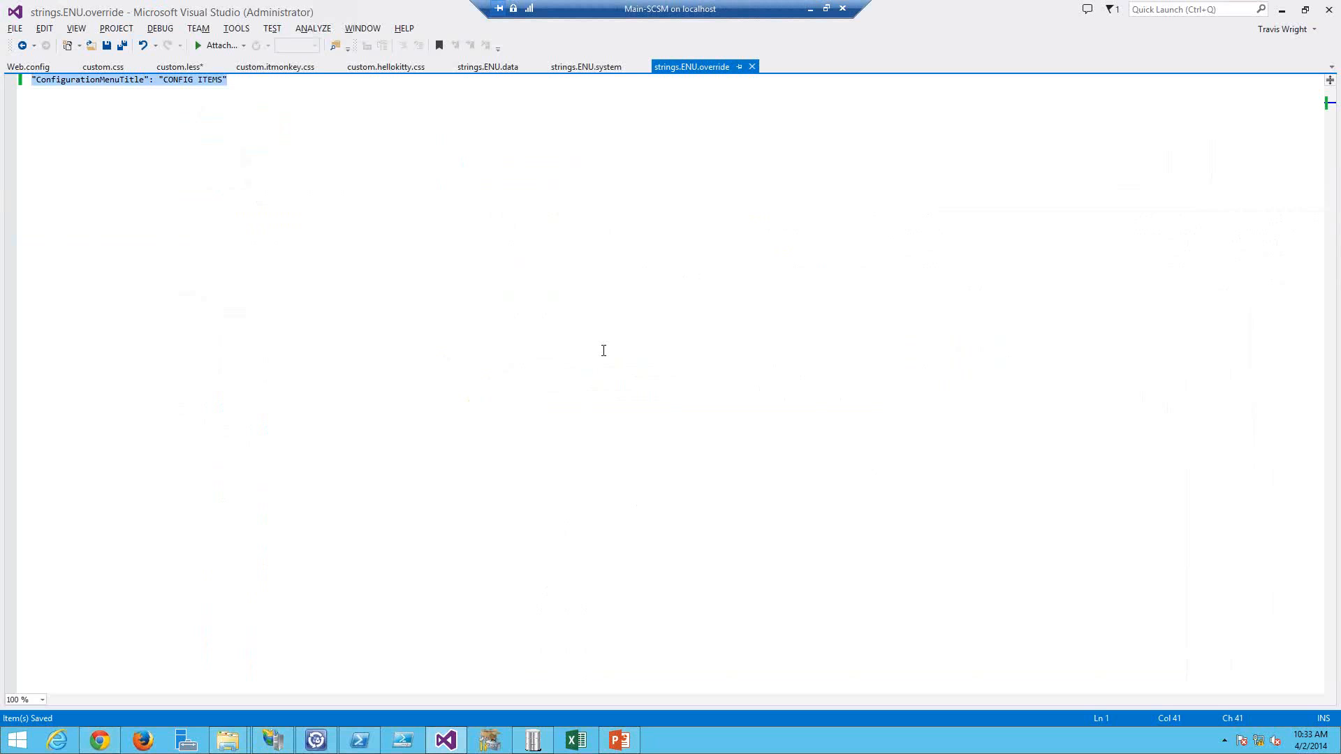
pyautogui.press('Delete')
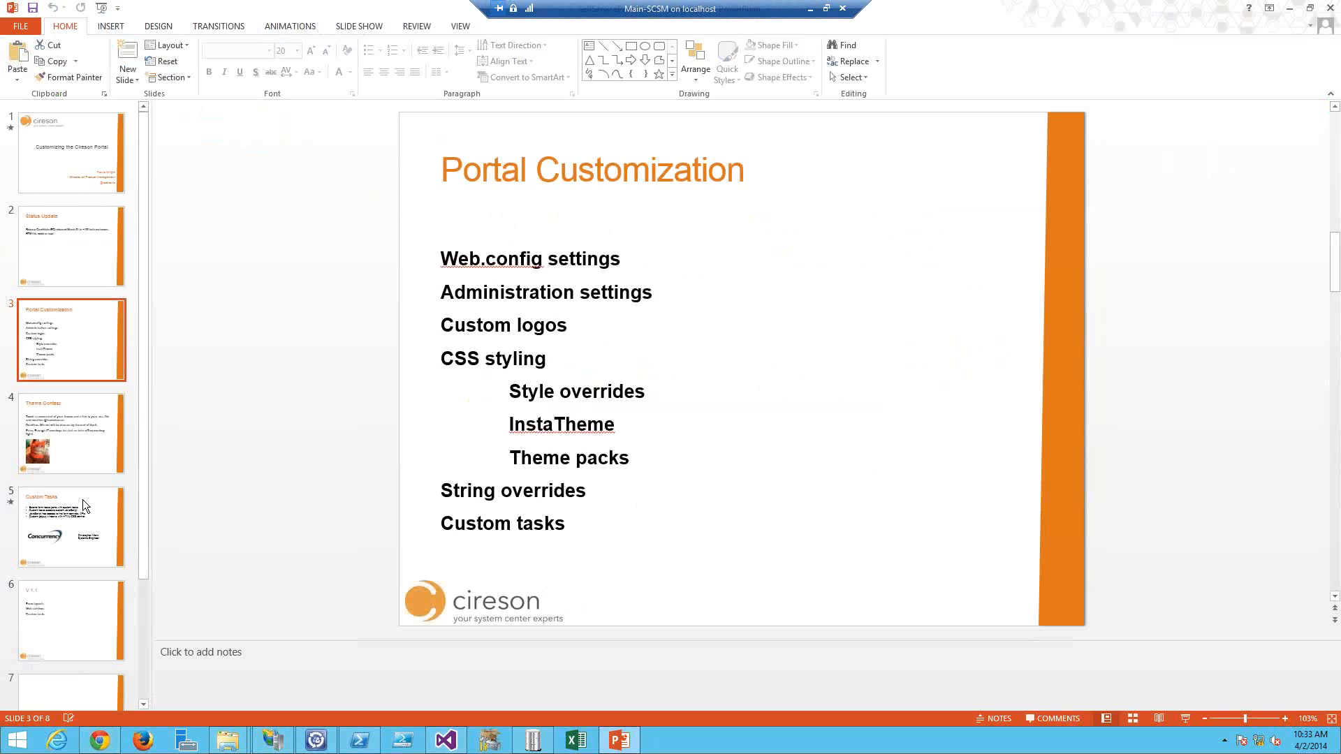
# Step: Switch to PowerPoint and present the Custom Tasks slide as a slideshow
pyautogui.click(82, 500)
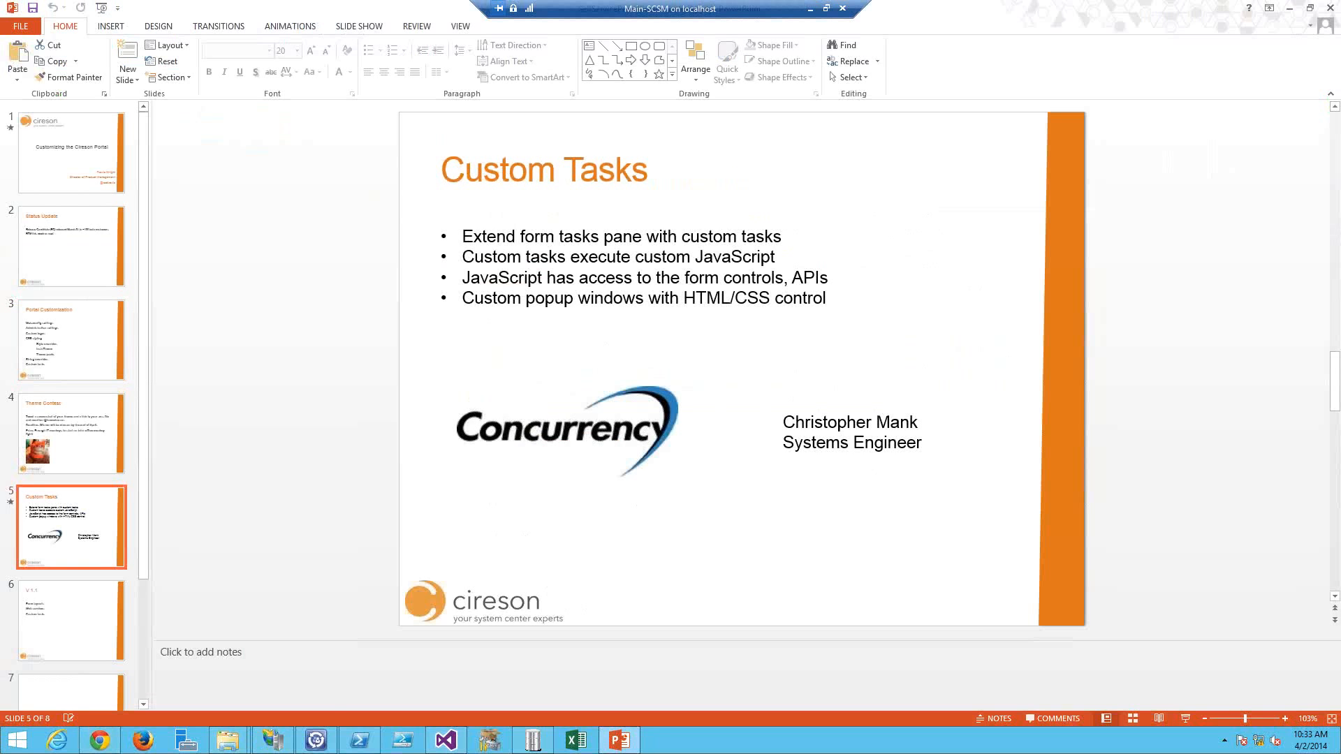
pyautogui.hotkey('shift', 'F5')
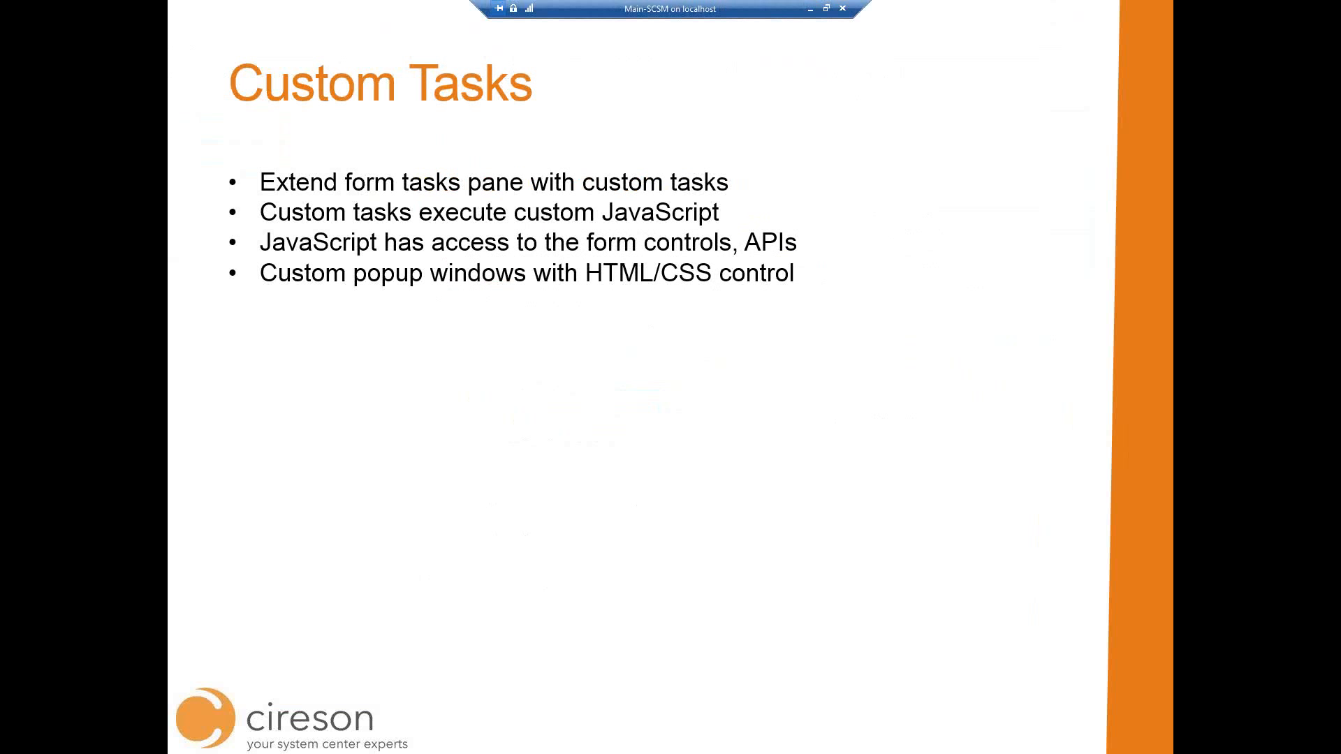